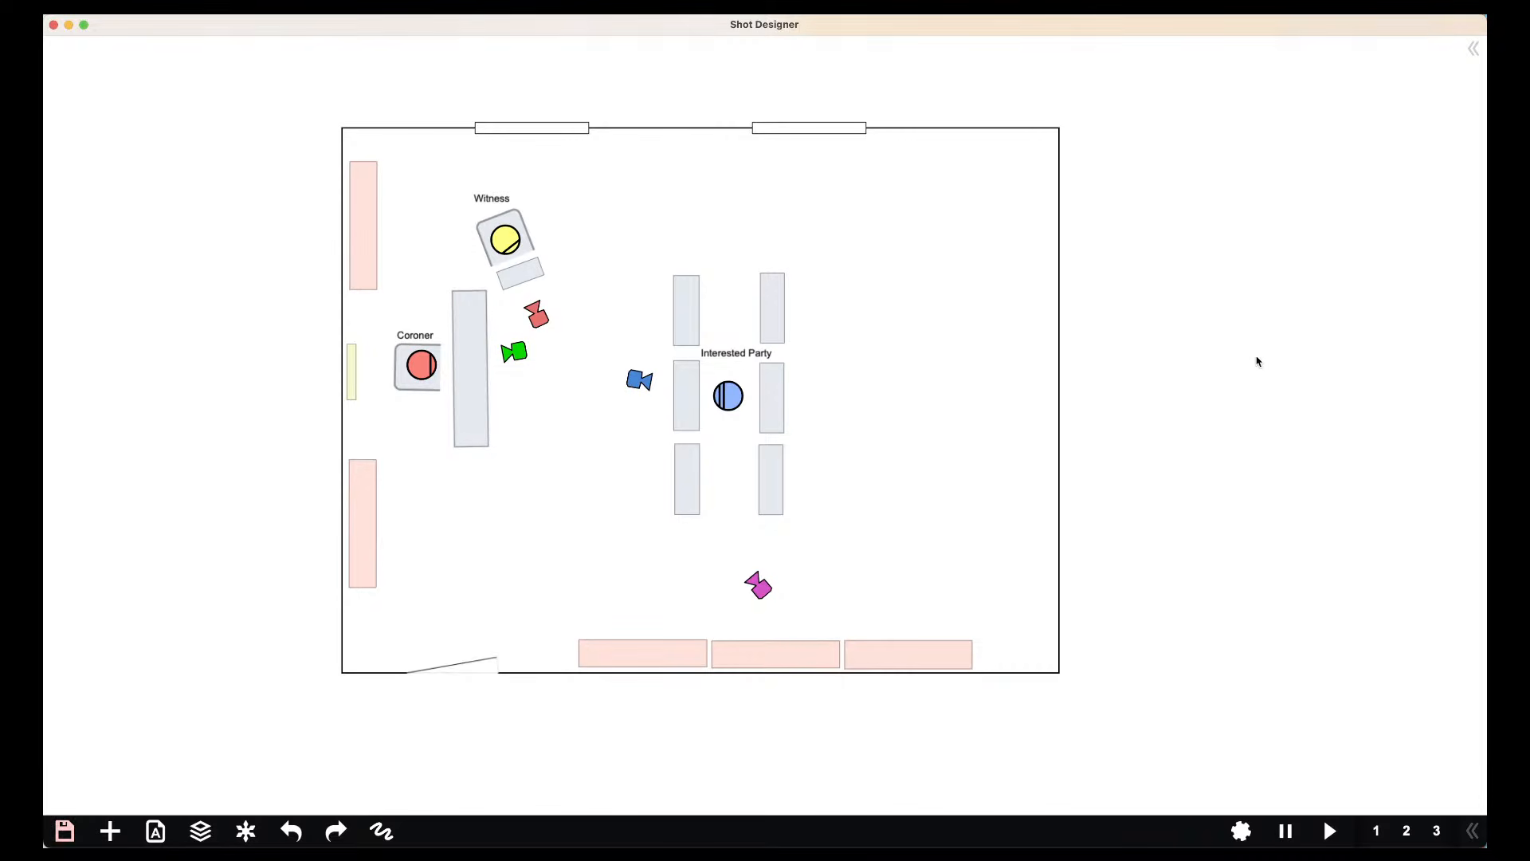
Examine which subject each coloured camera in the inquest room plan is aimed at
drag(1259, 345, 1185, 345)
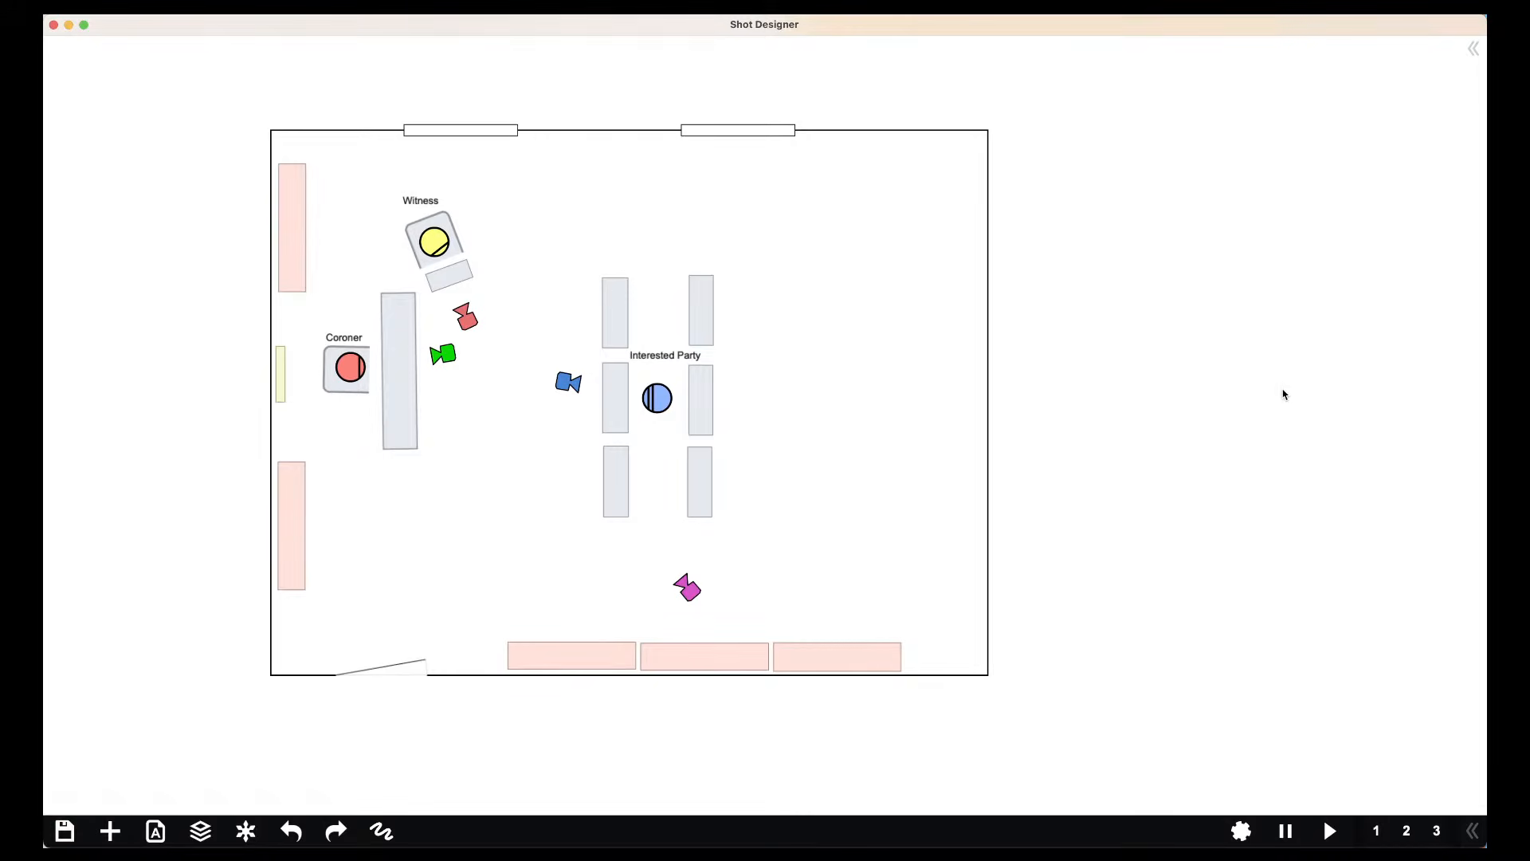
drag(1083, 380, 1195, 395)
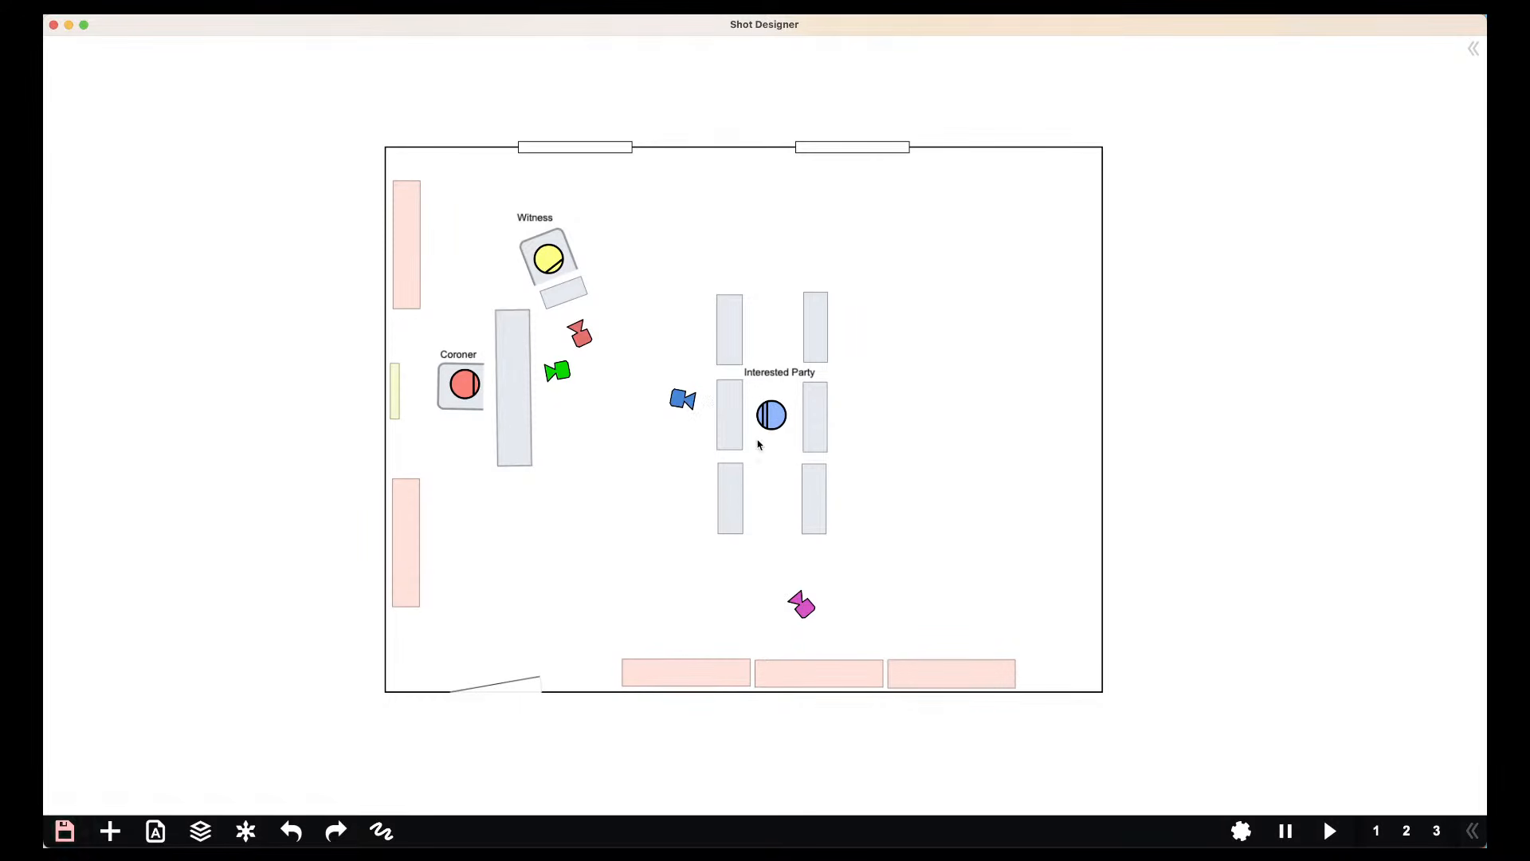
click(805, 610)
click(684, 401)
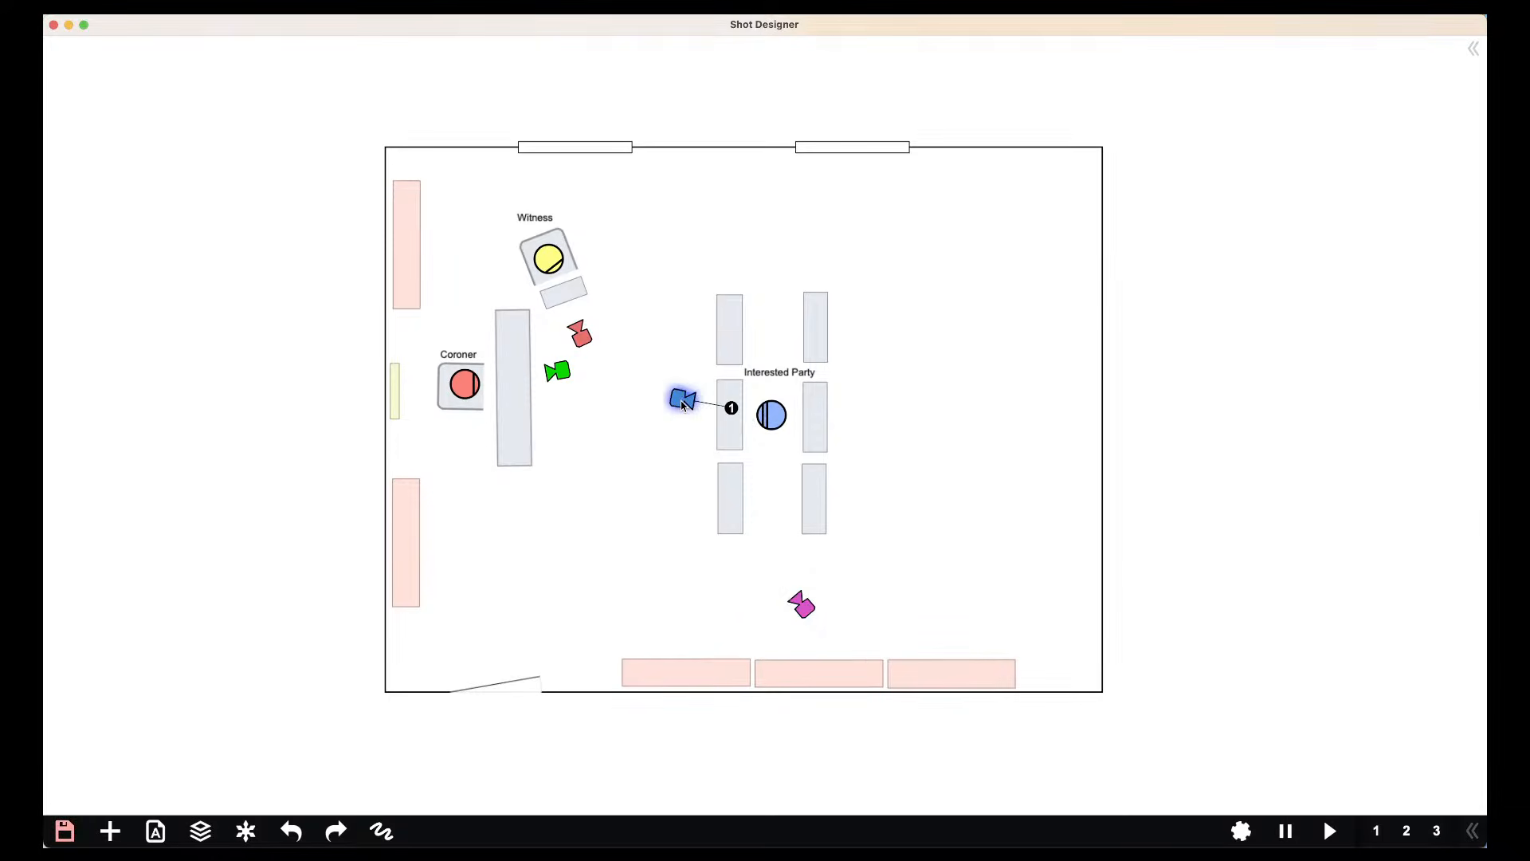
click(582, 338)
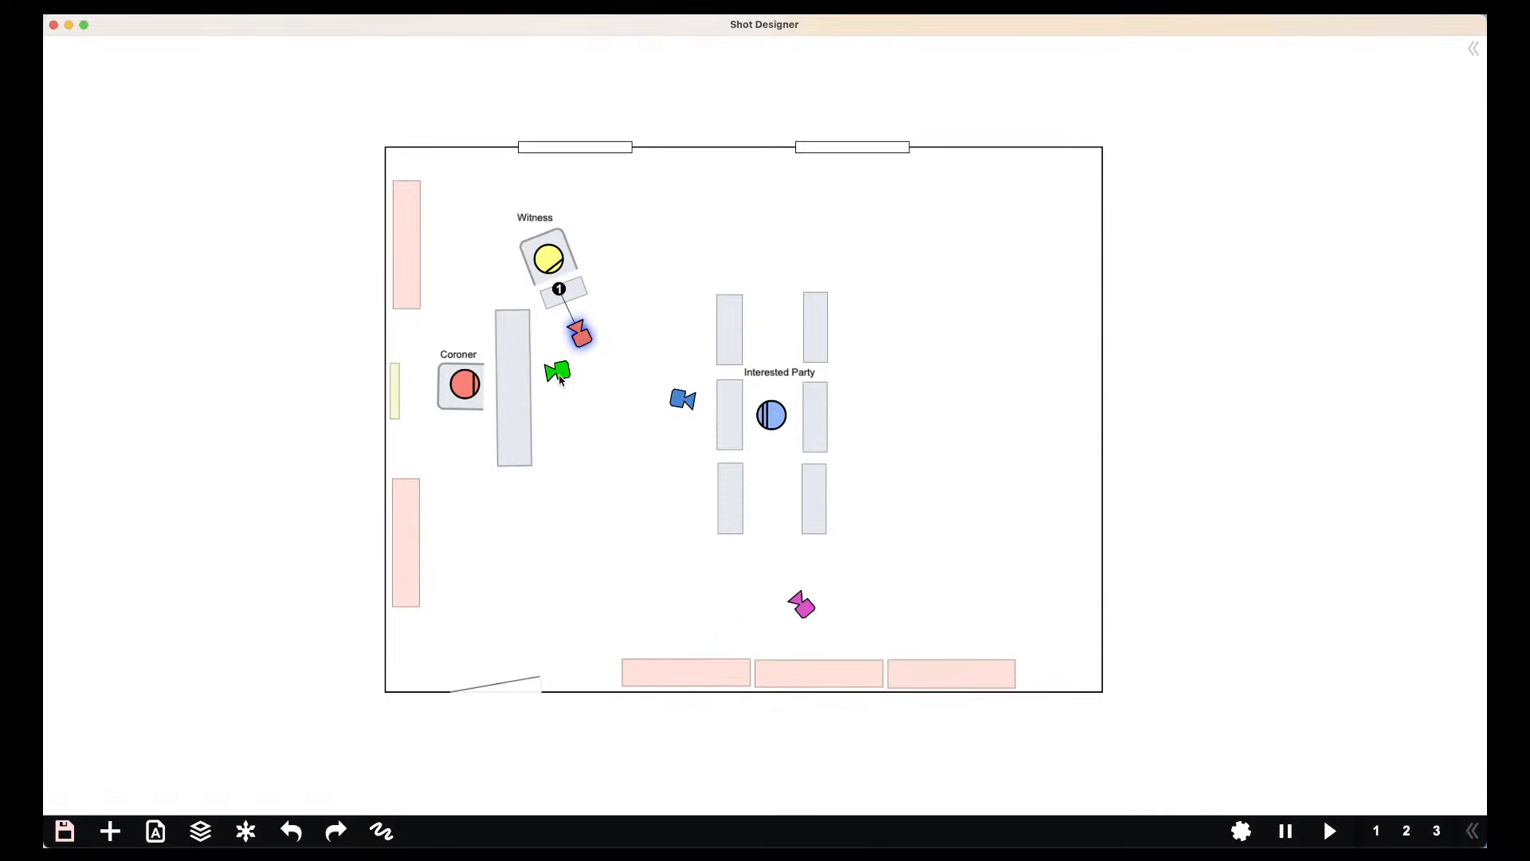
click(560, 376)
click(1258, 351)
Add a Red Male character in the empty area beyond the room's right wall, facing right
drag(1311, 338, 847, 321)
drag(1011, 298, 563, 324)
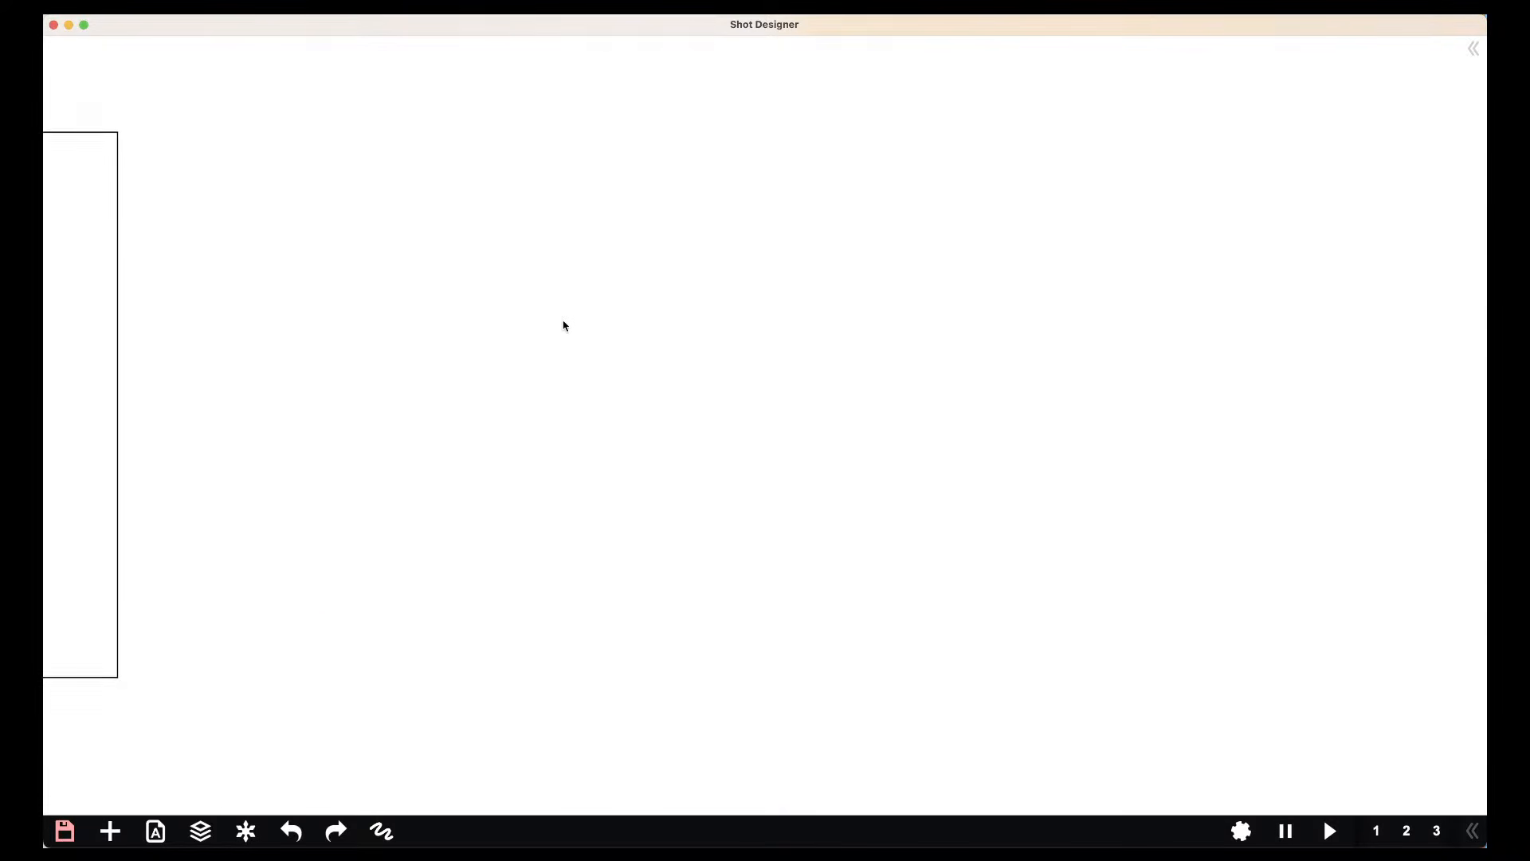
click(109, 831)
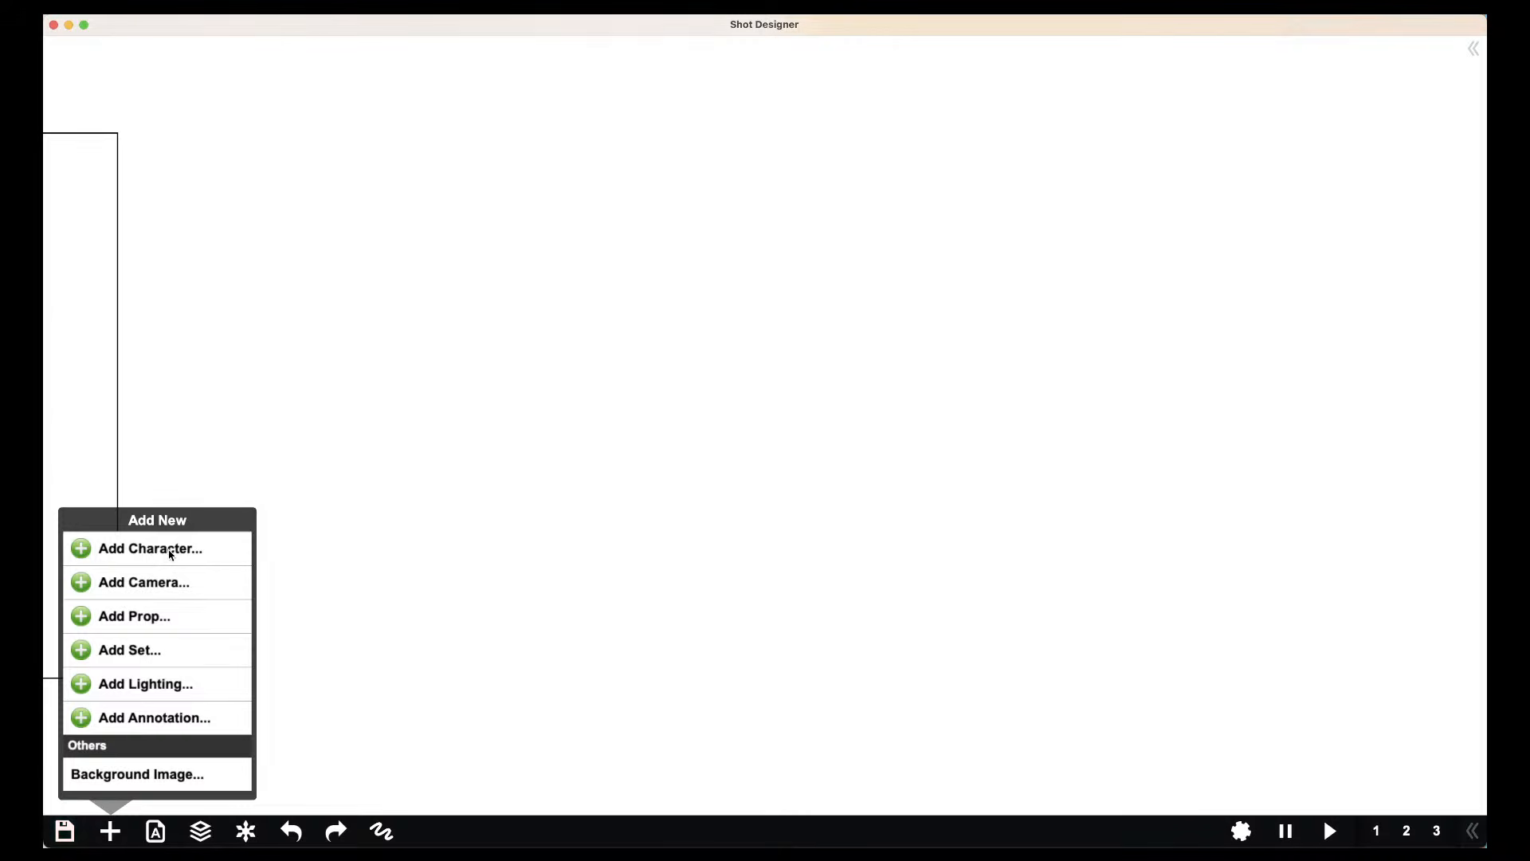
click(170, 550)
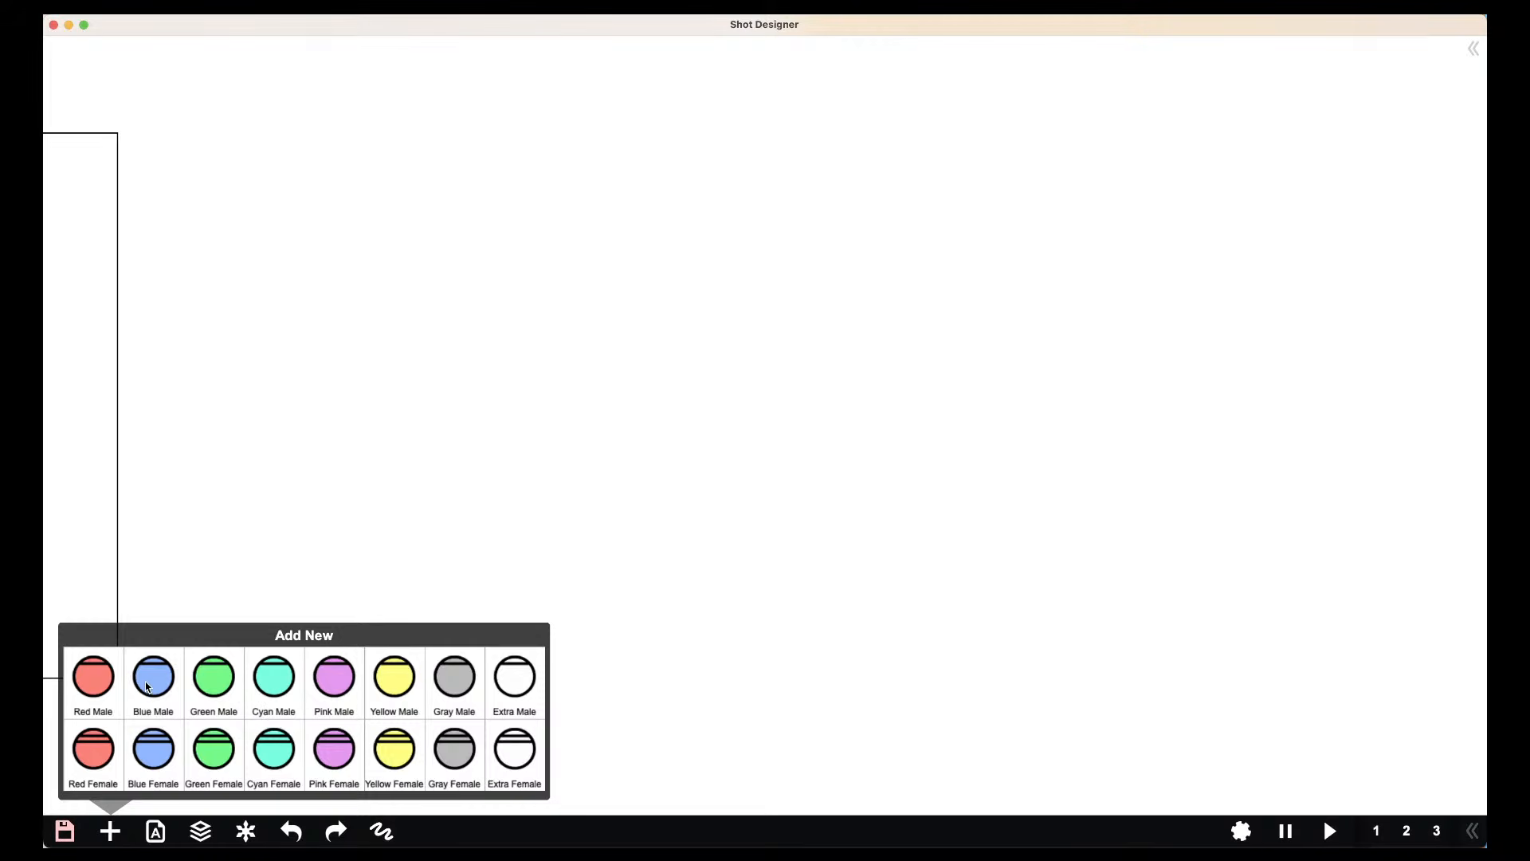
click(100, 694)
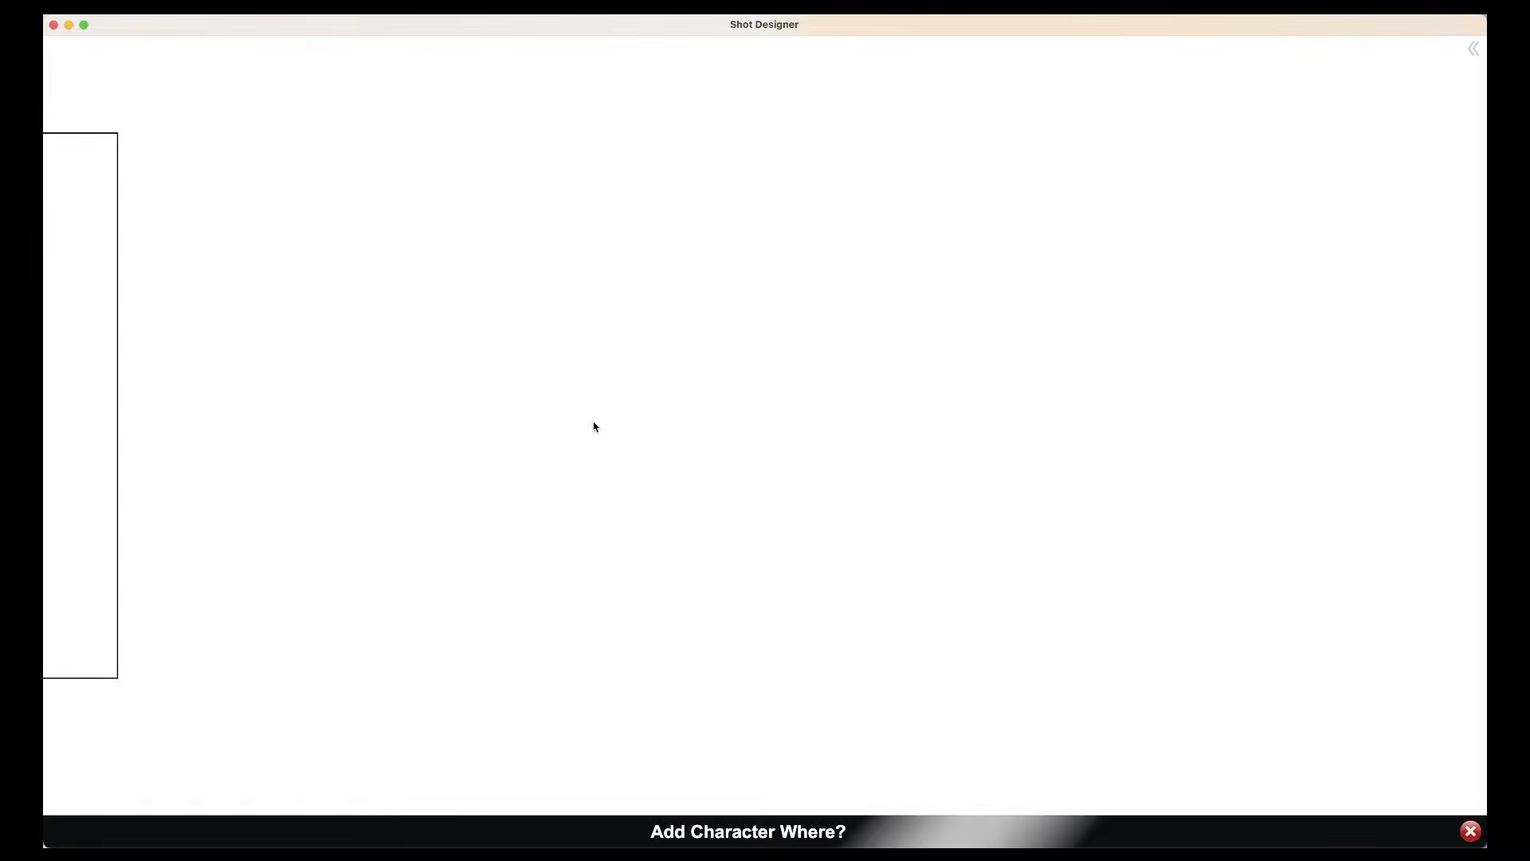
mouse_move(519, 429)
mouse_down()
mouse_move(813, 434)
mouse_move(663, 427)
mouse_move(672, 437)
mouse_up()
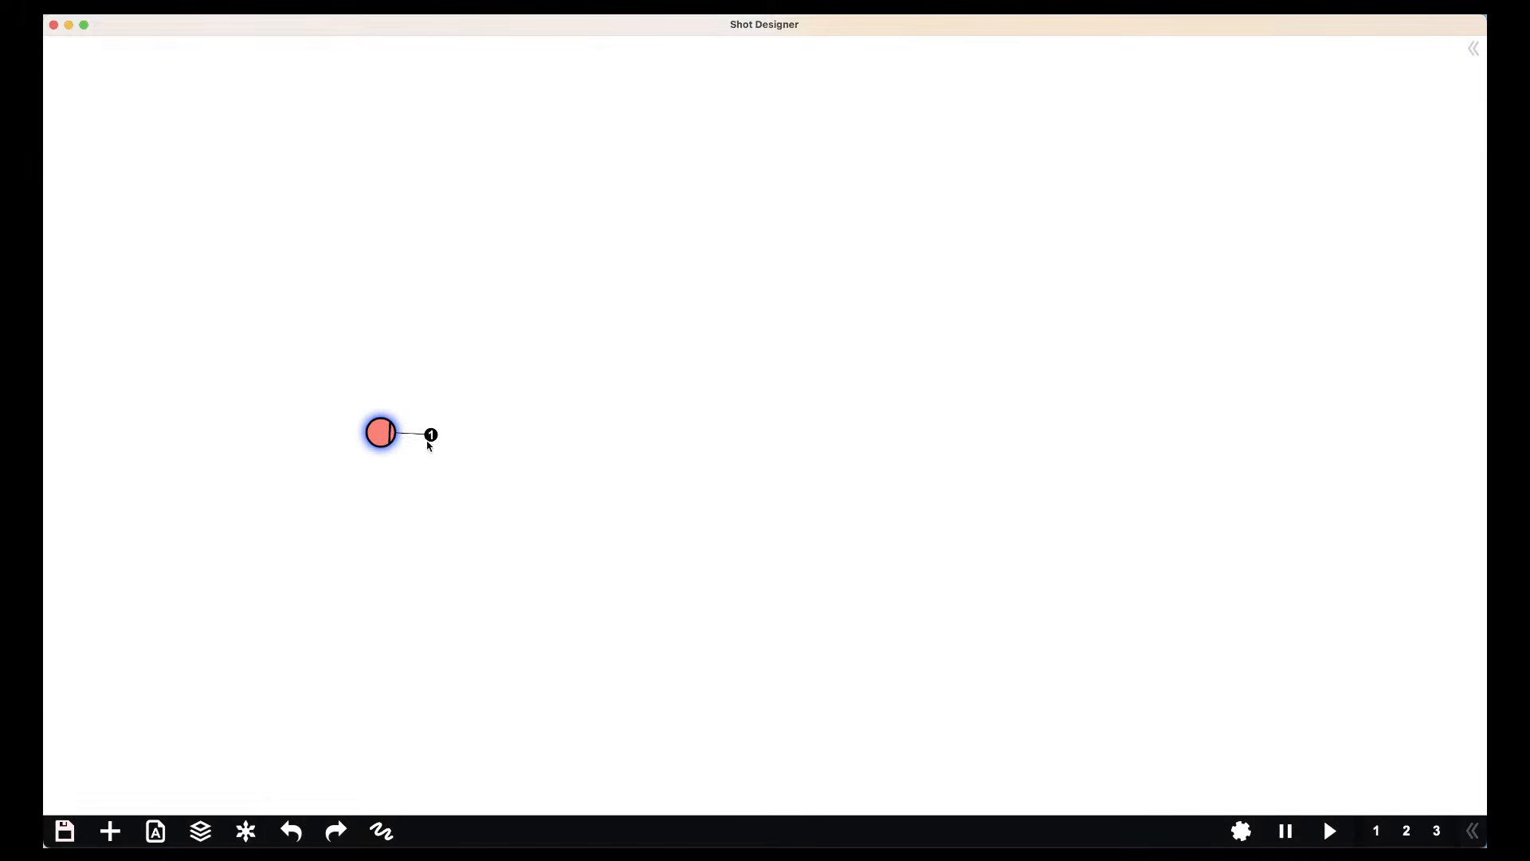
drag(445, 434, 447, 430)
click(462, 458)
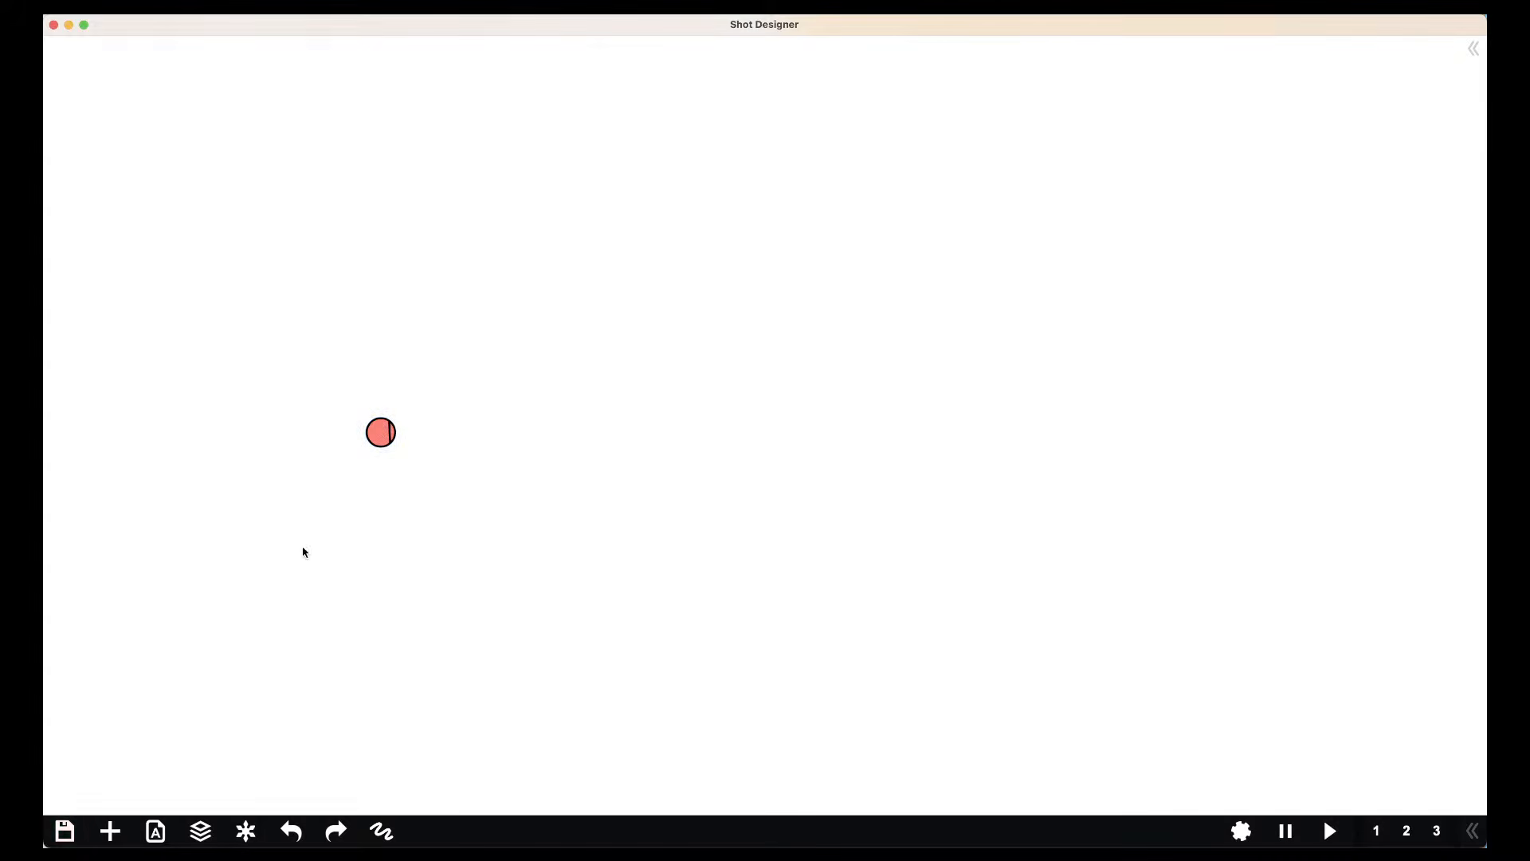
Add a Red camera to the right of the red character, aimed back at that character
click(110, 833)
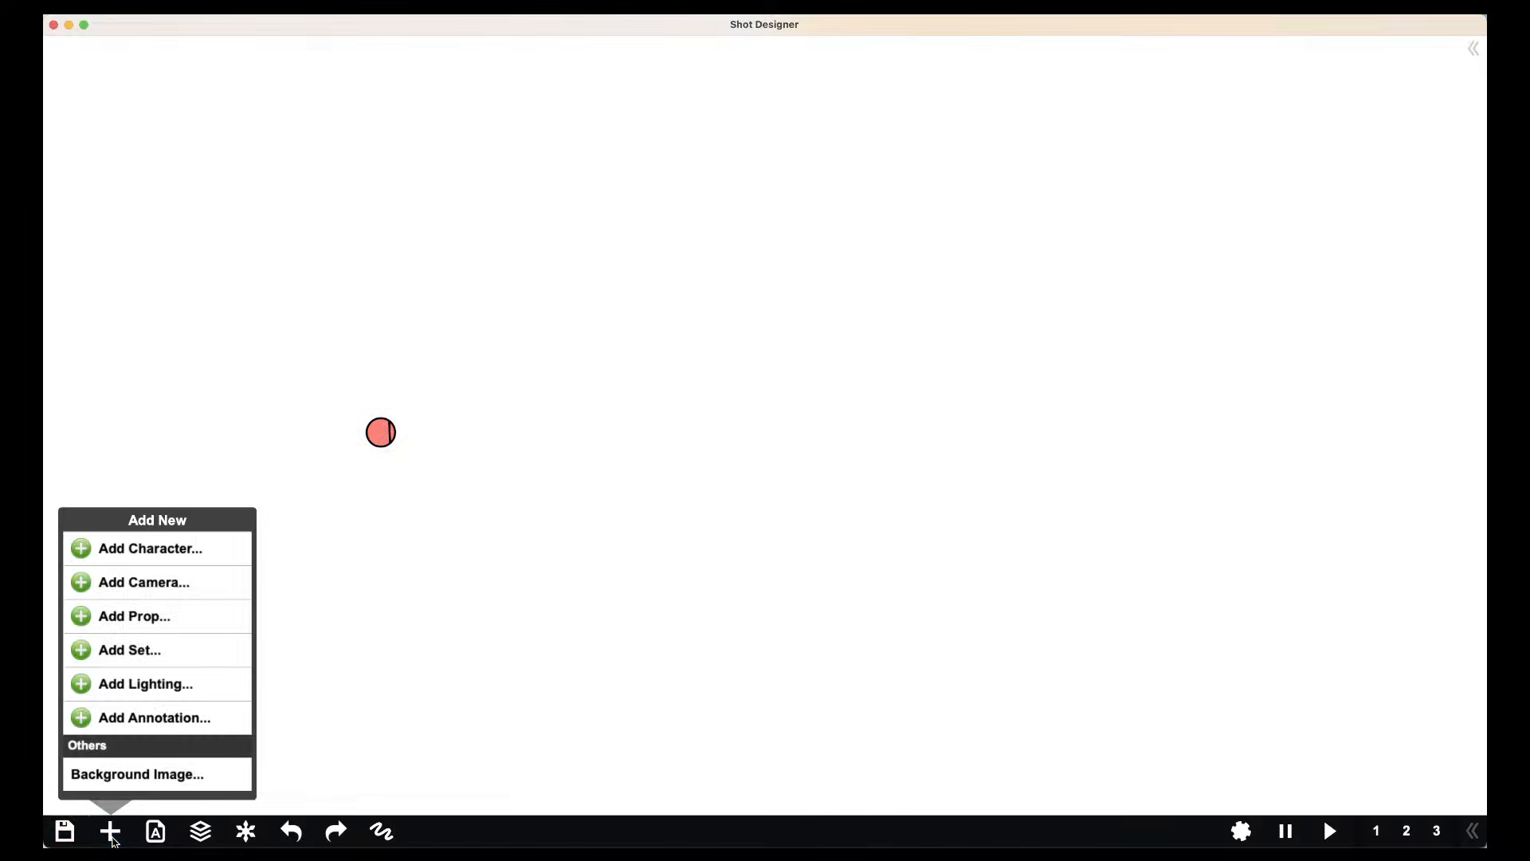
click(174, 585)
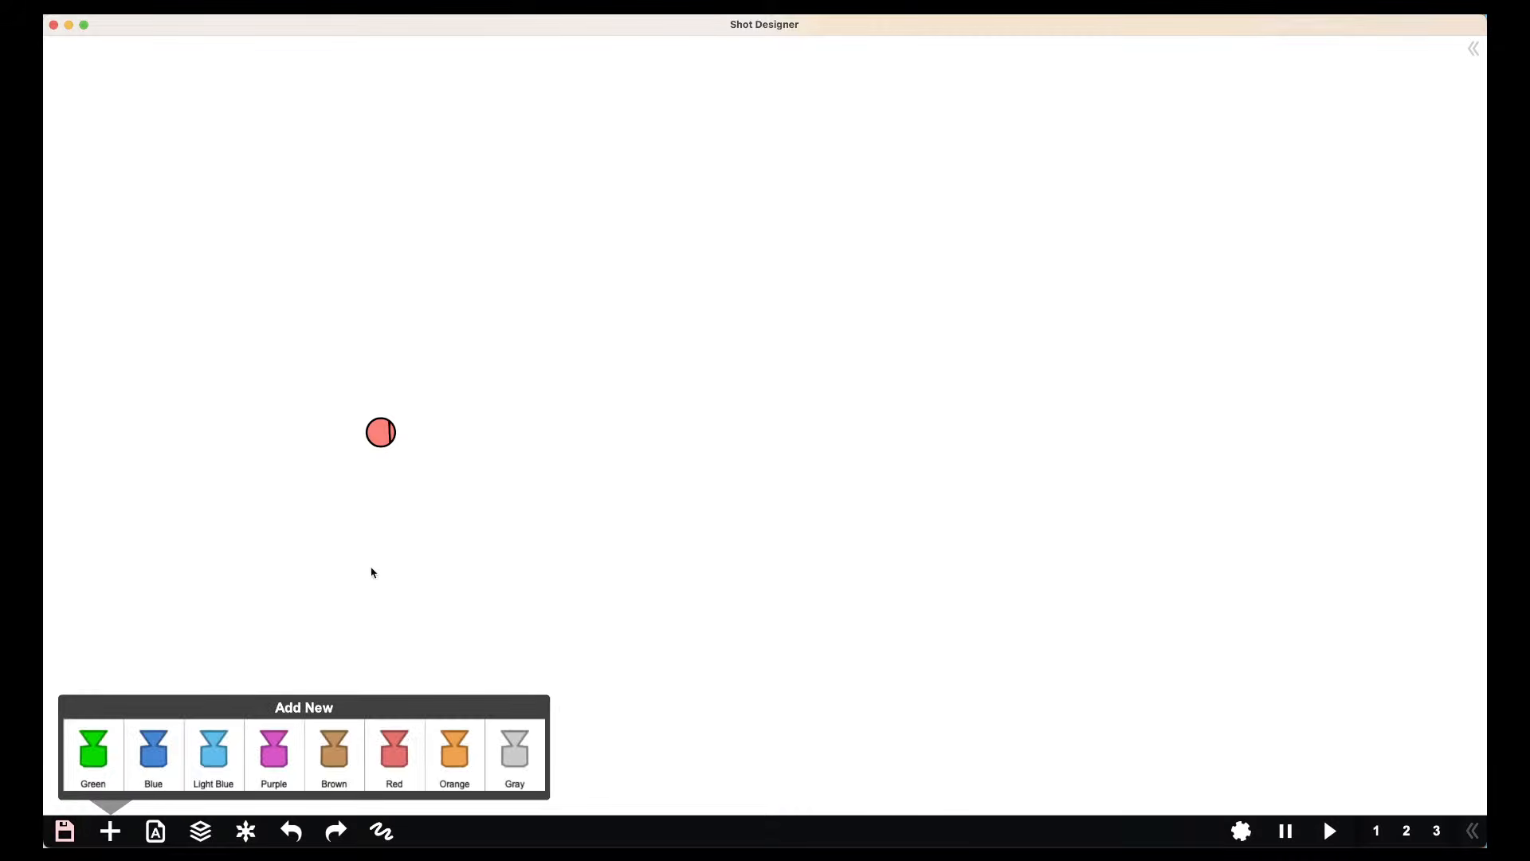
click(406, 759)
click(552, 438)
drag(552, 378, 397, 438)
scroll(231, 670, up, 1)
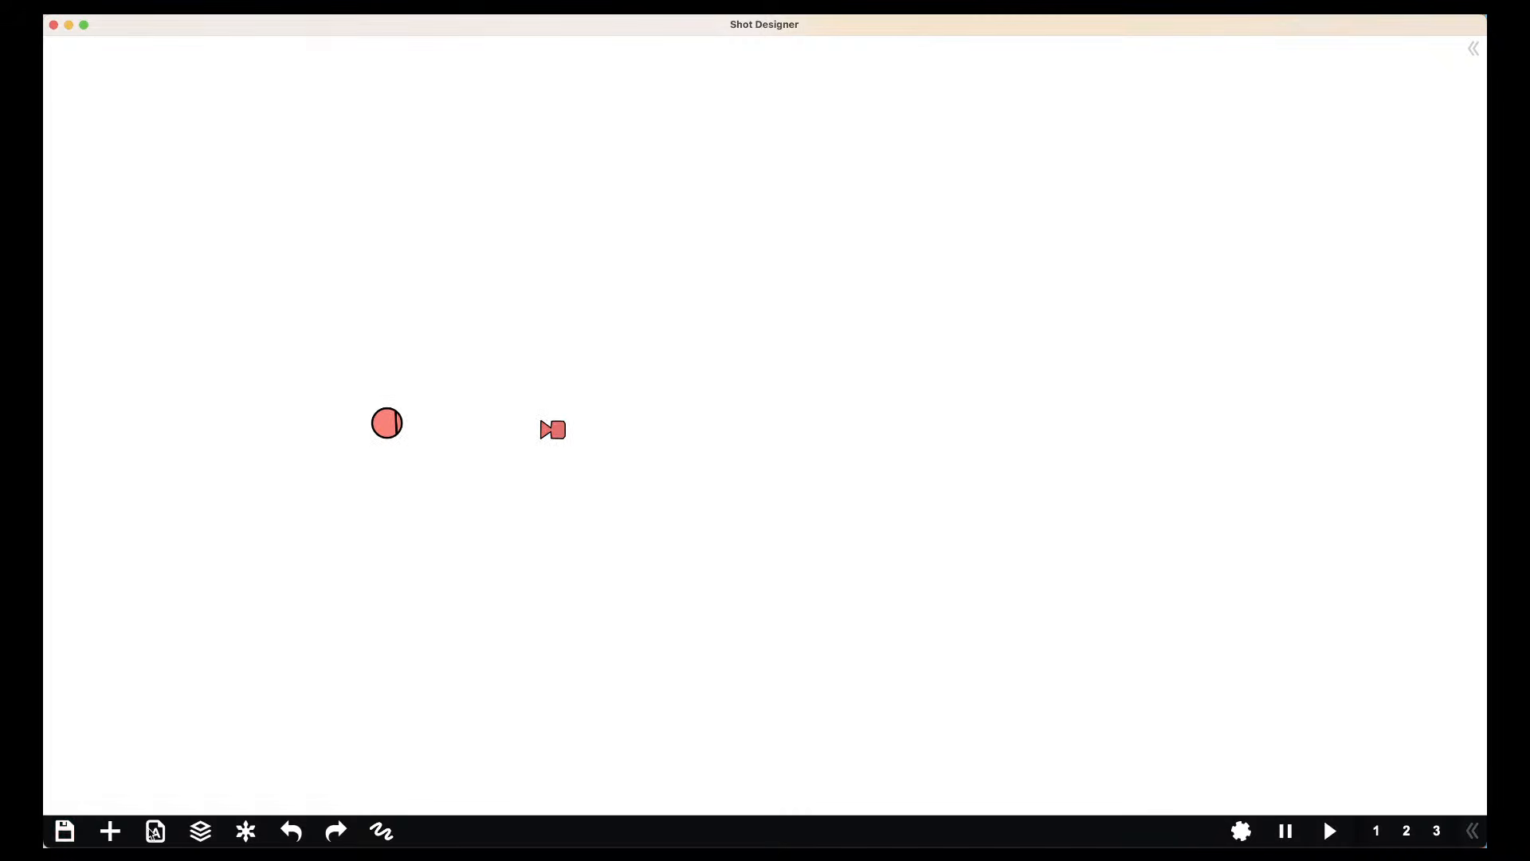
Add a Blue Male character above and to the right of the red character, facing diagonally down and right
click(108, 835)
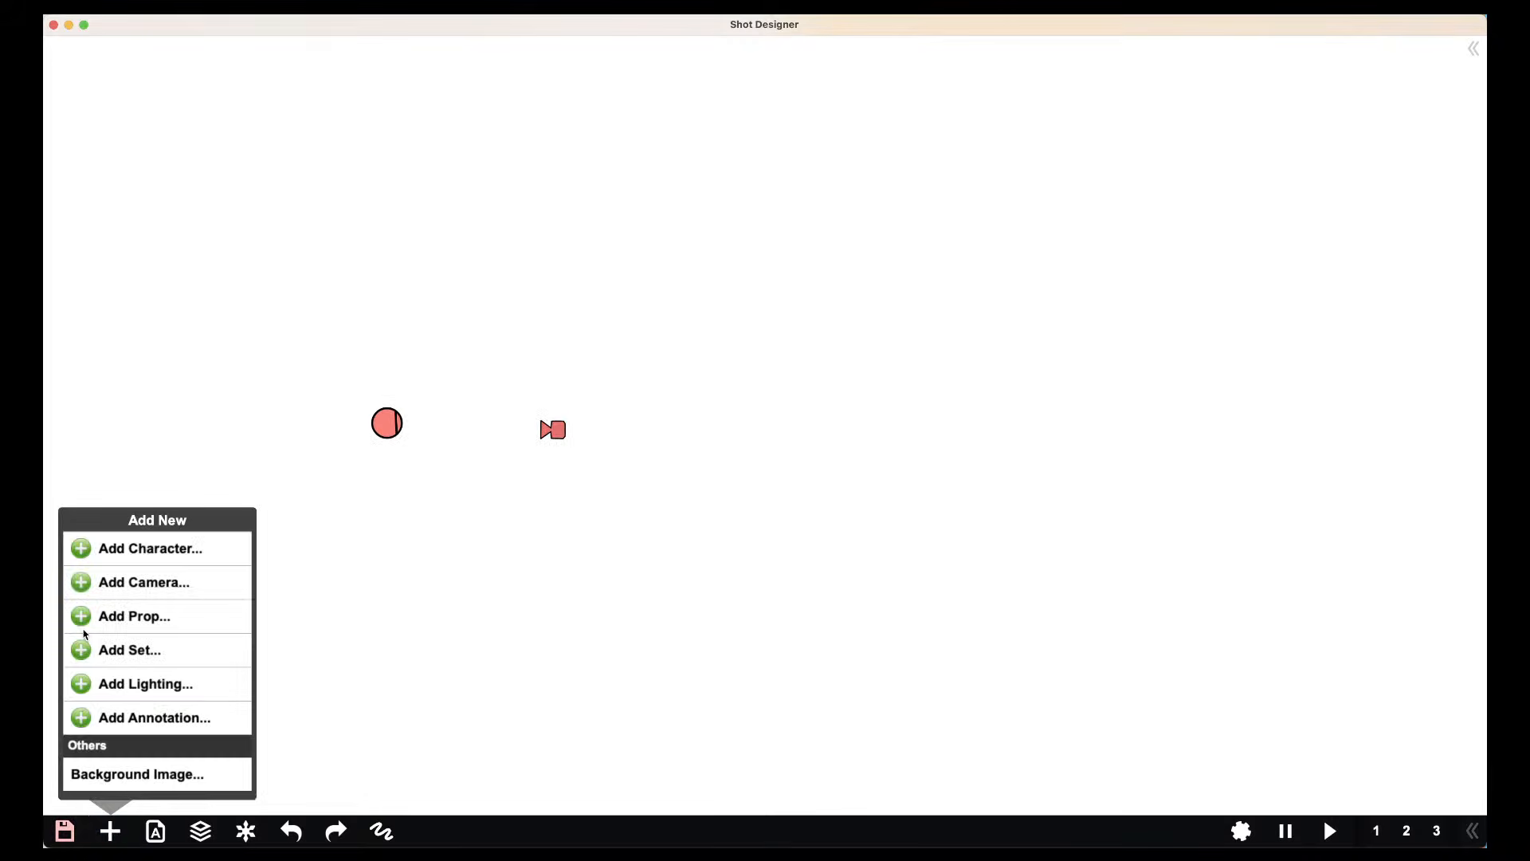
click(143, 551)
click(159, 706)
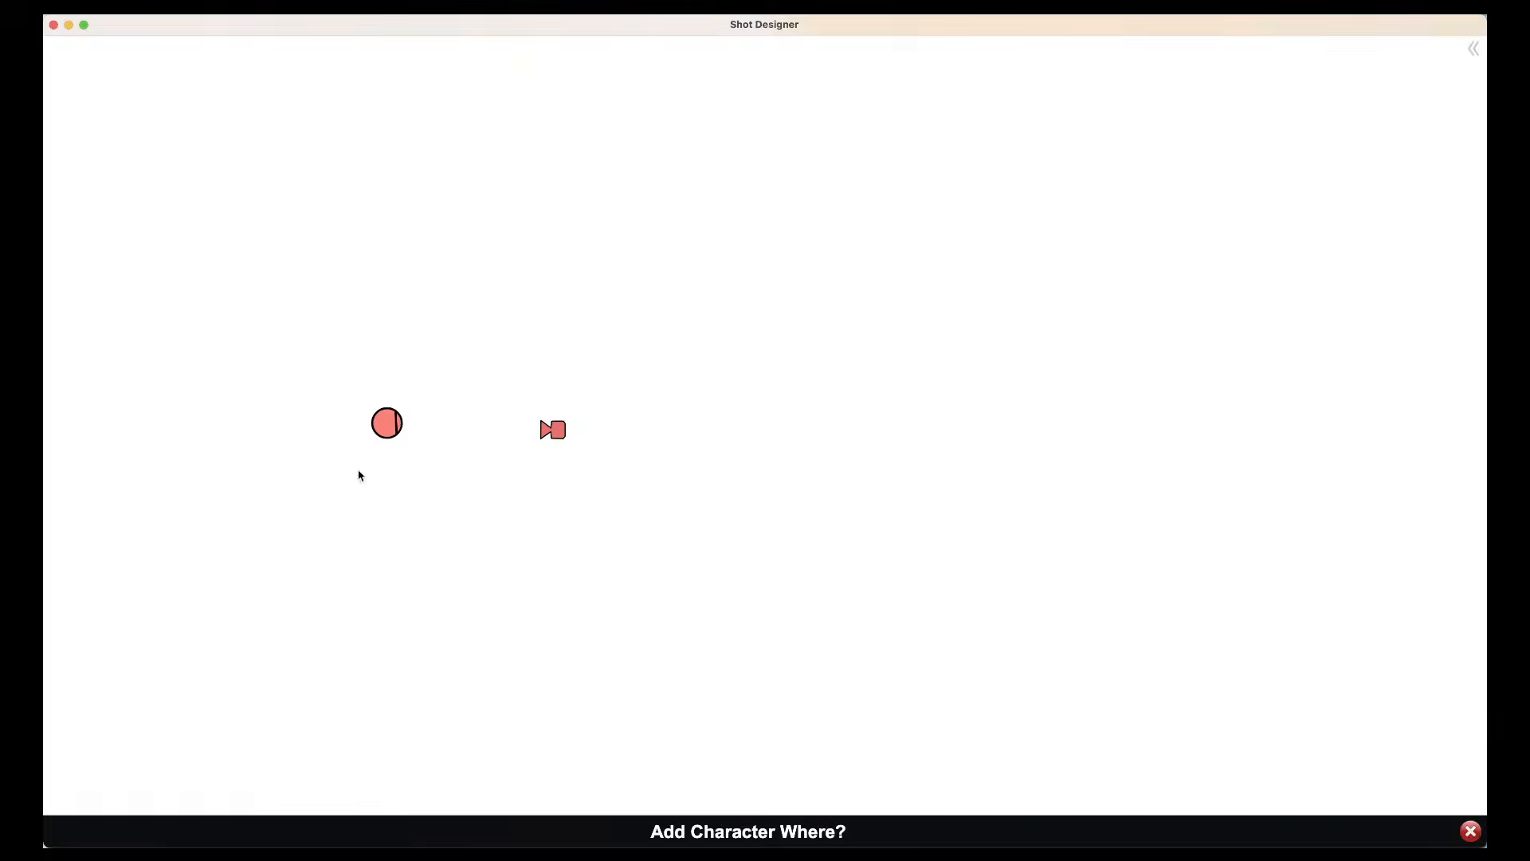
click(469, 285)
drag(470, 233, 479, 336)
drag(494, 405, 530, 390)
click(506, 495)
scroll(353, 507, up, 1)
Add a Blue camera diagonally below the blue character, aimed at that character and set above the red camera
click(110, 831)
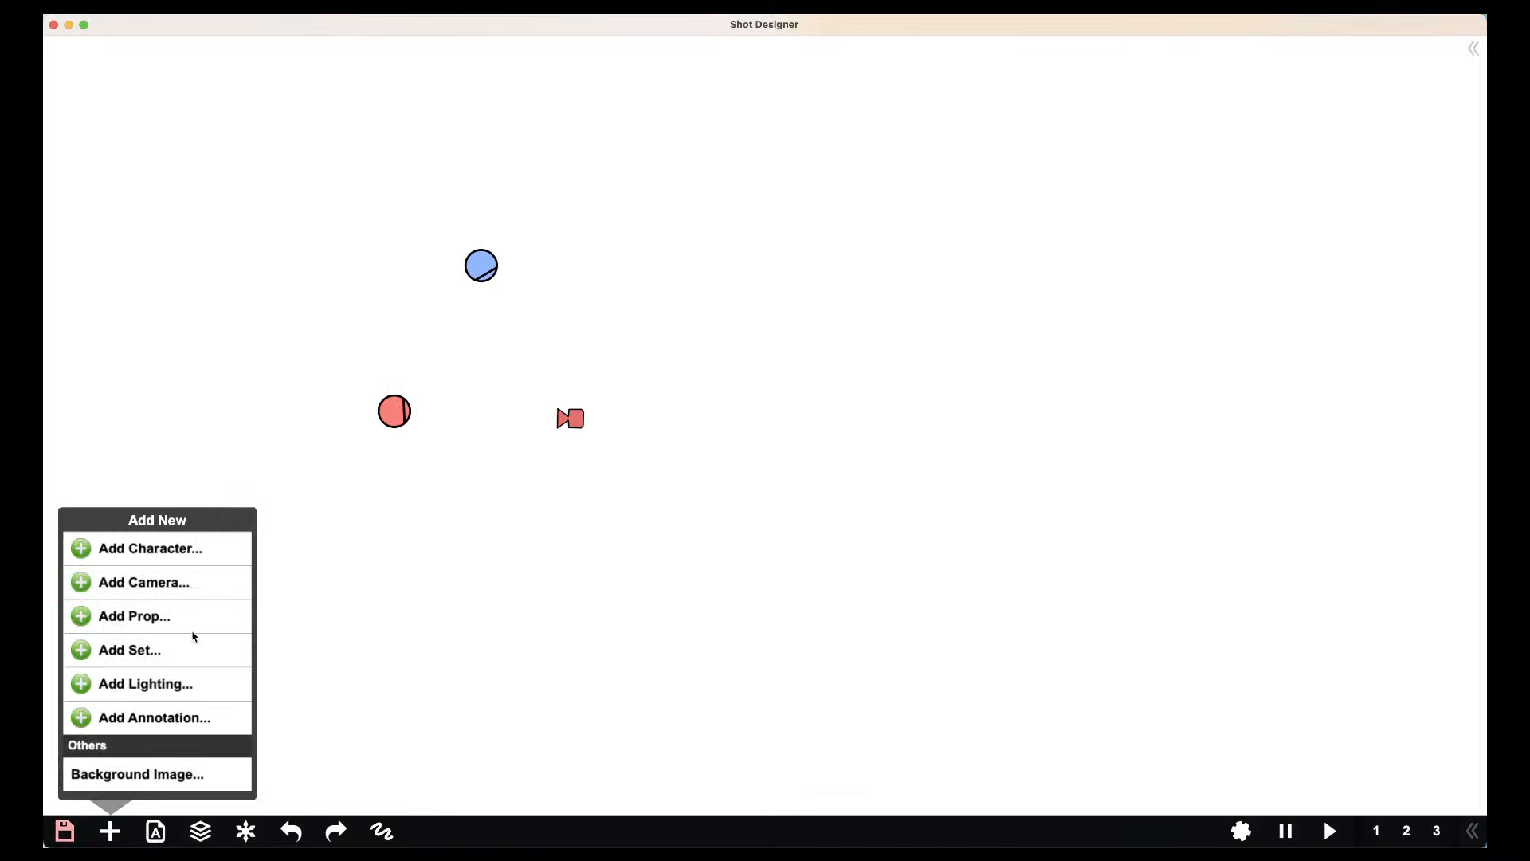
click(179, 597)
click(177, 749)
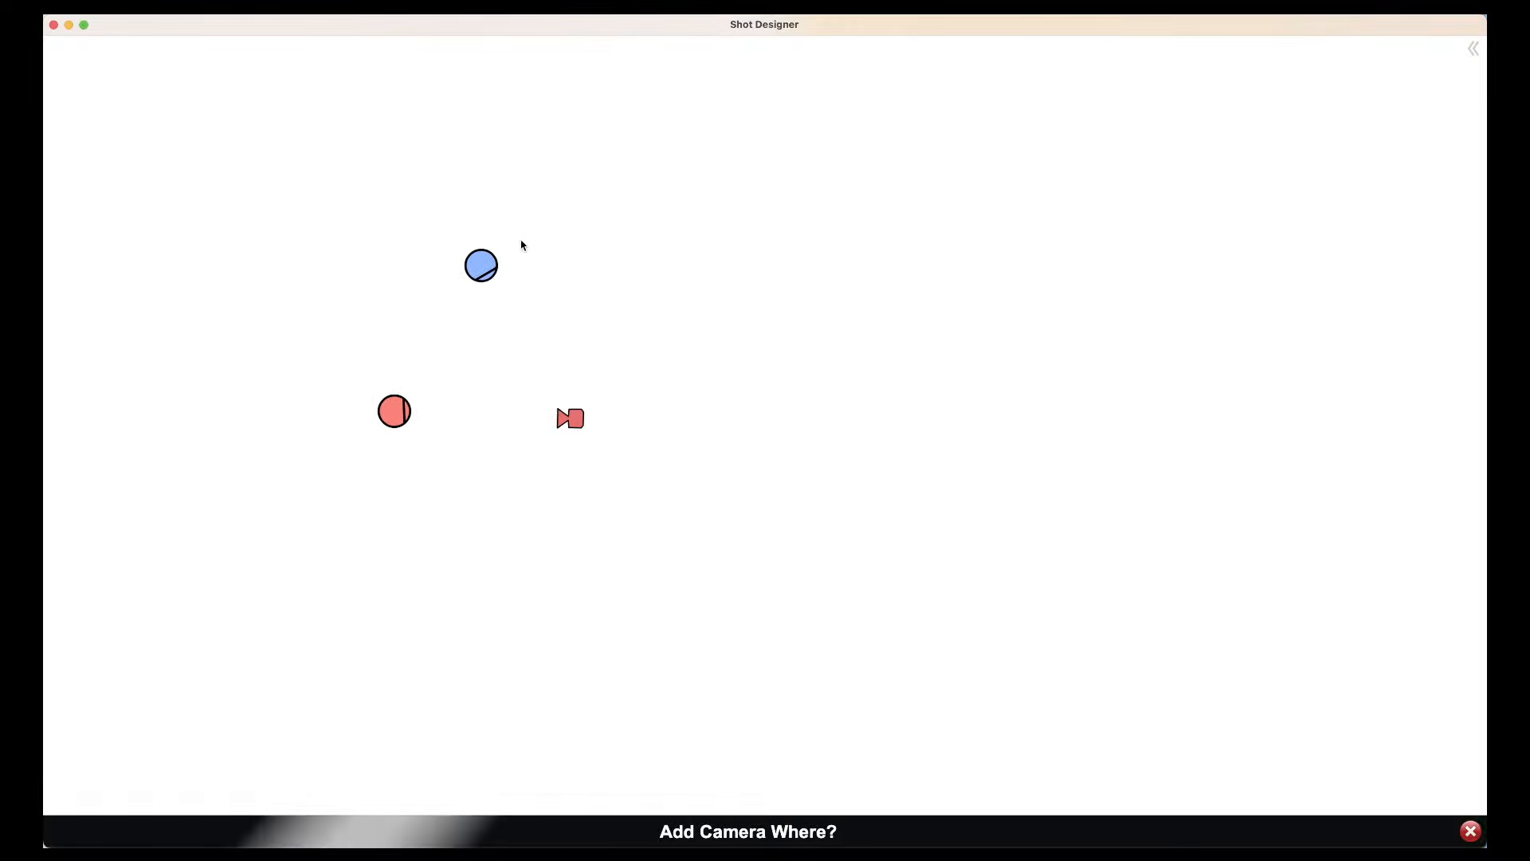
click(543, 327)
drag(547, 278, 489, 284)
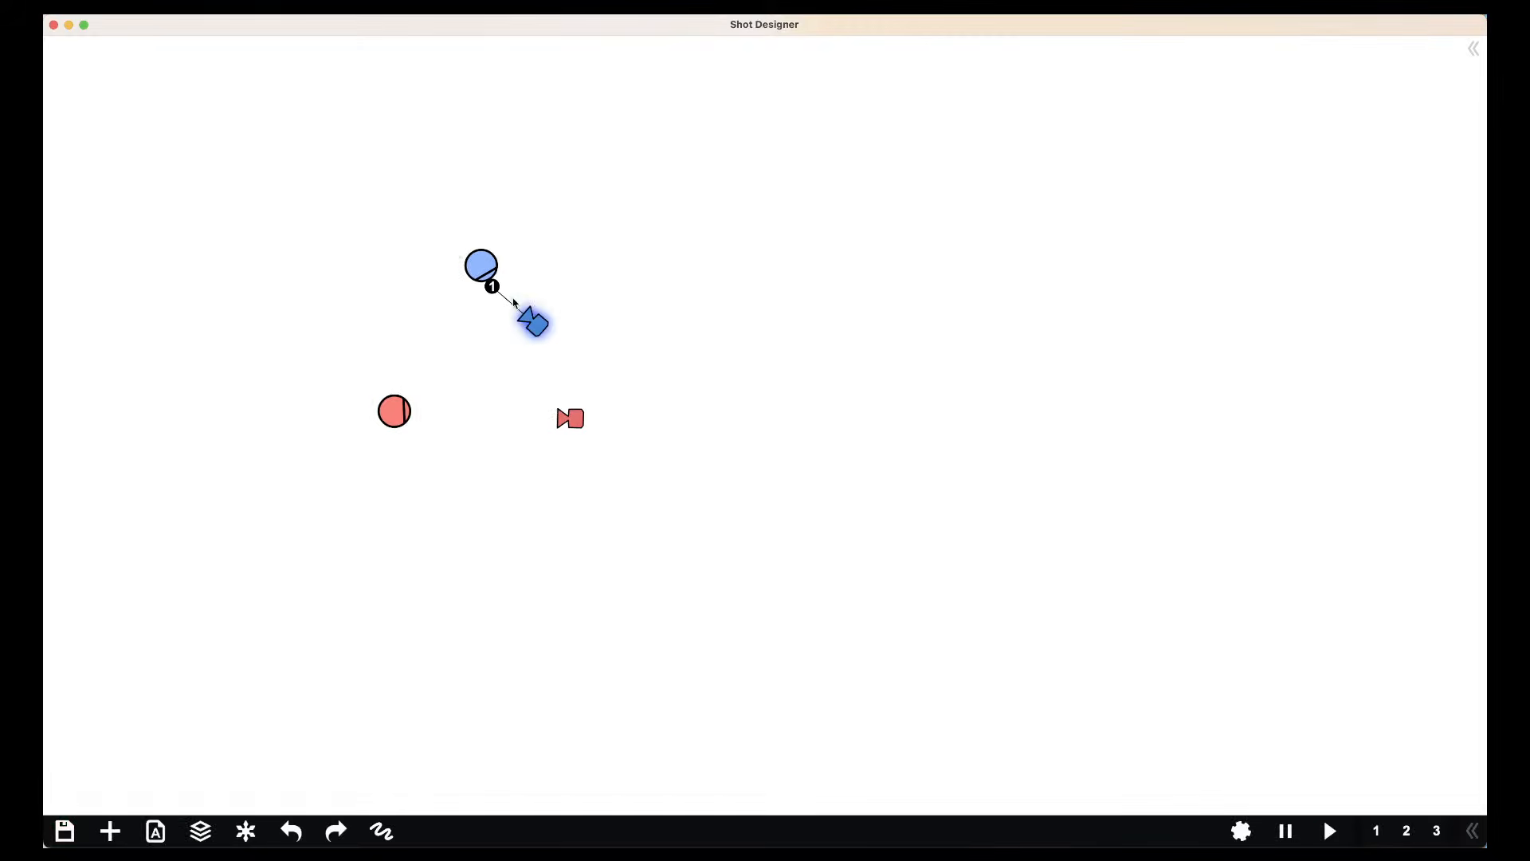
drag(544, 338, 579, 357)
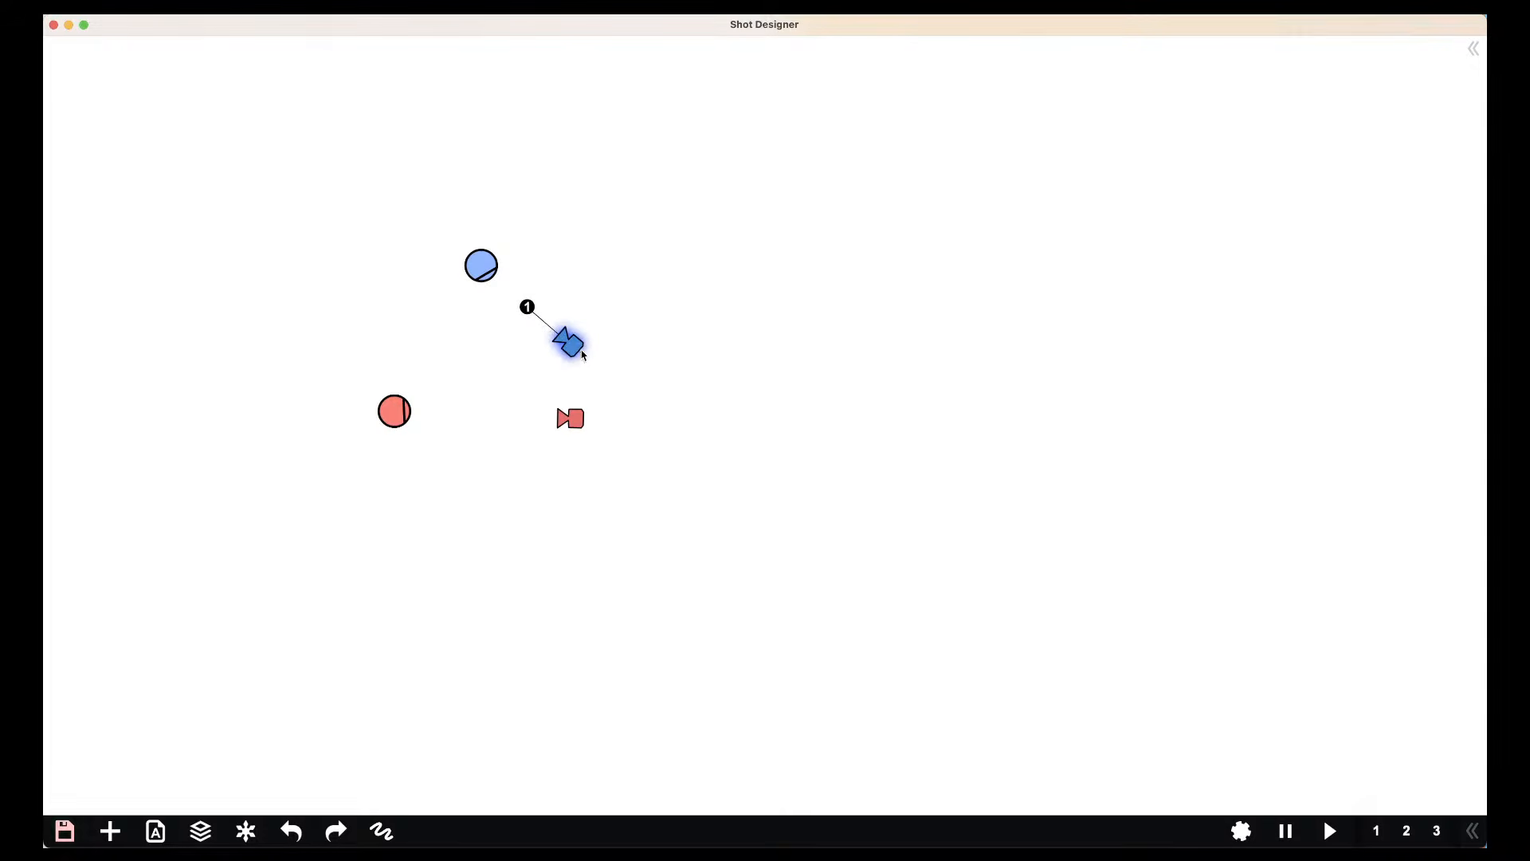
Add a Yellow Male character well to the right of the red camera, facing left toward the others
click(110, 831)
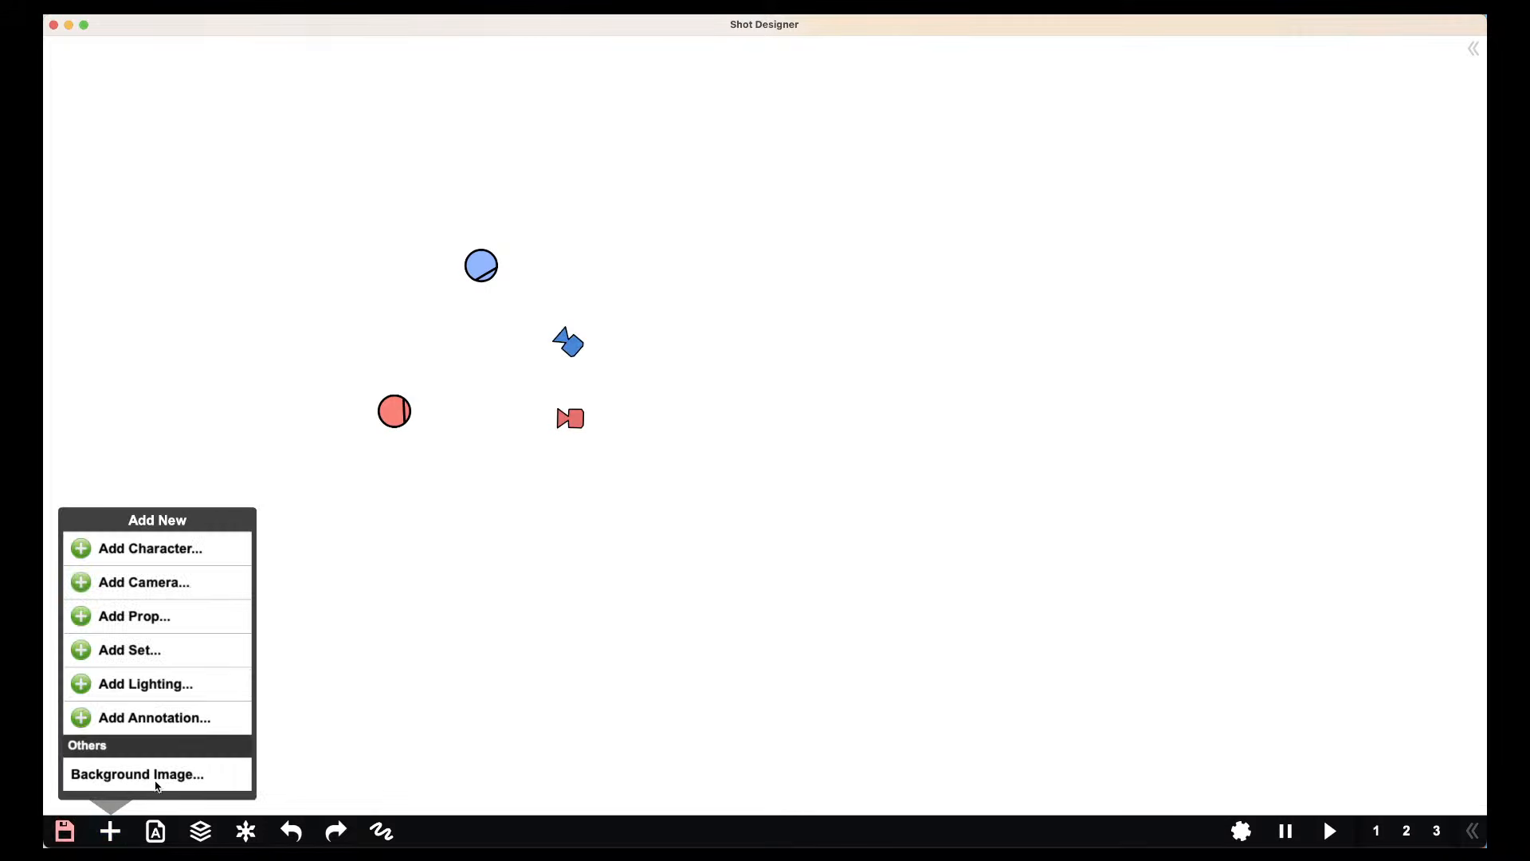
click(174, 563)
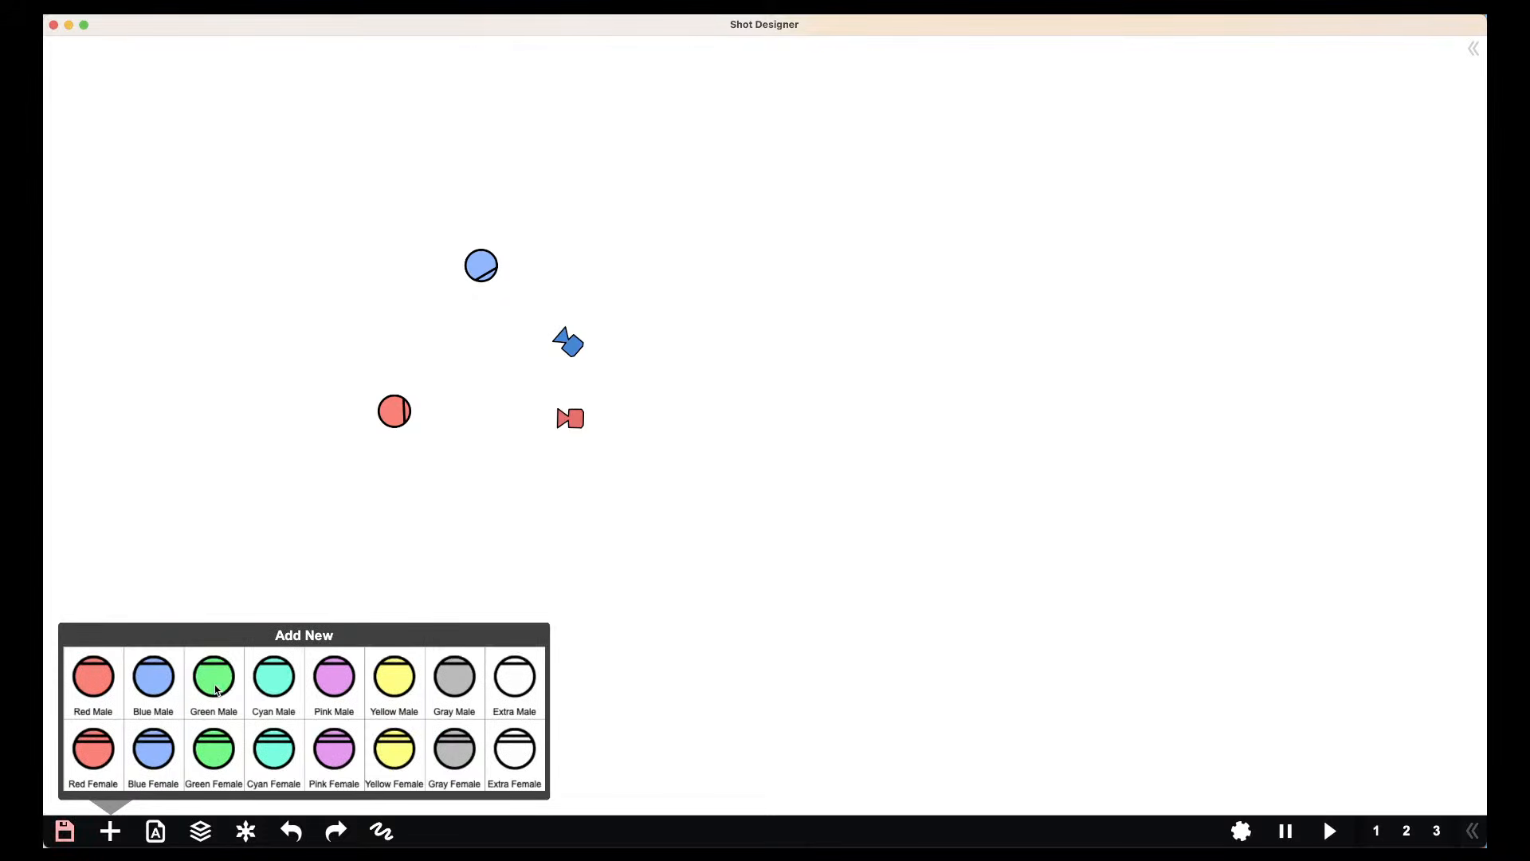
click(404, 689)
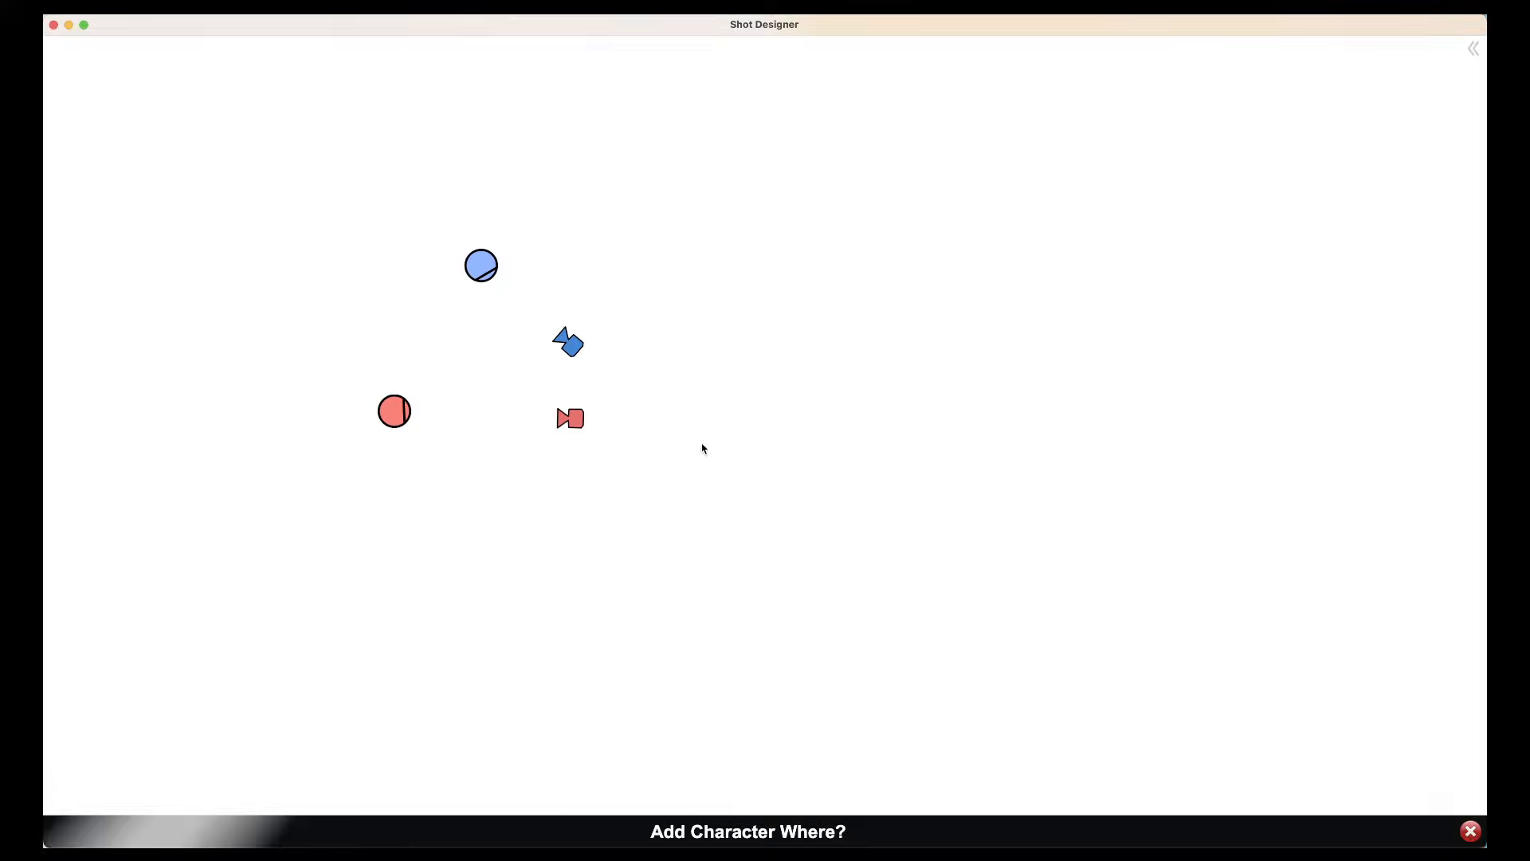
click(801, 415)
click(676, 437)
Add an Orange camera between the red camera and the yellow character, aimed at the yellow character
click(104, 833)
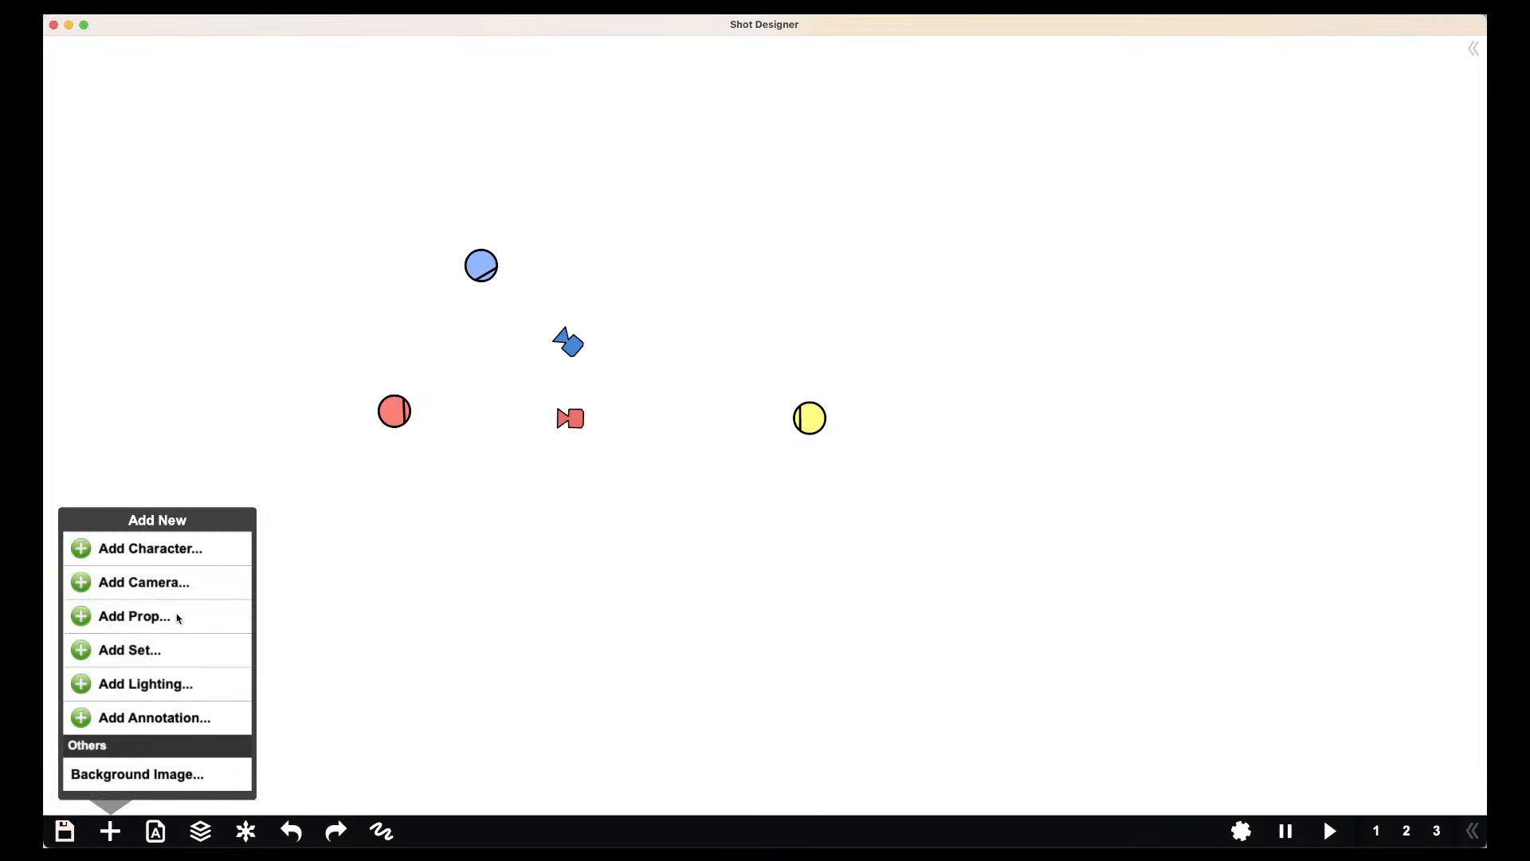
click(167, 590)
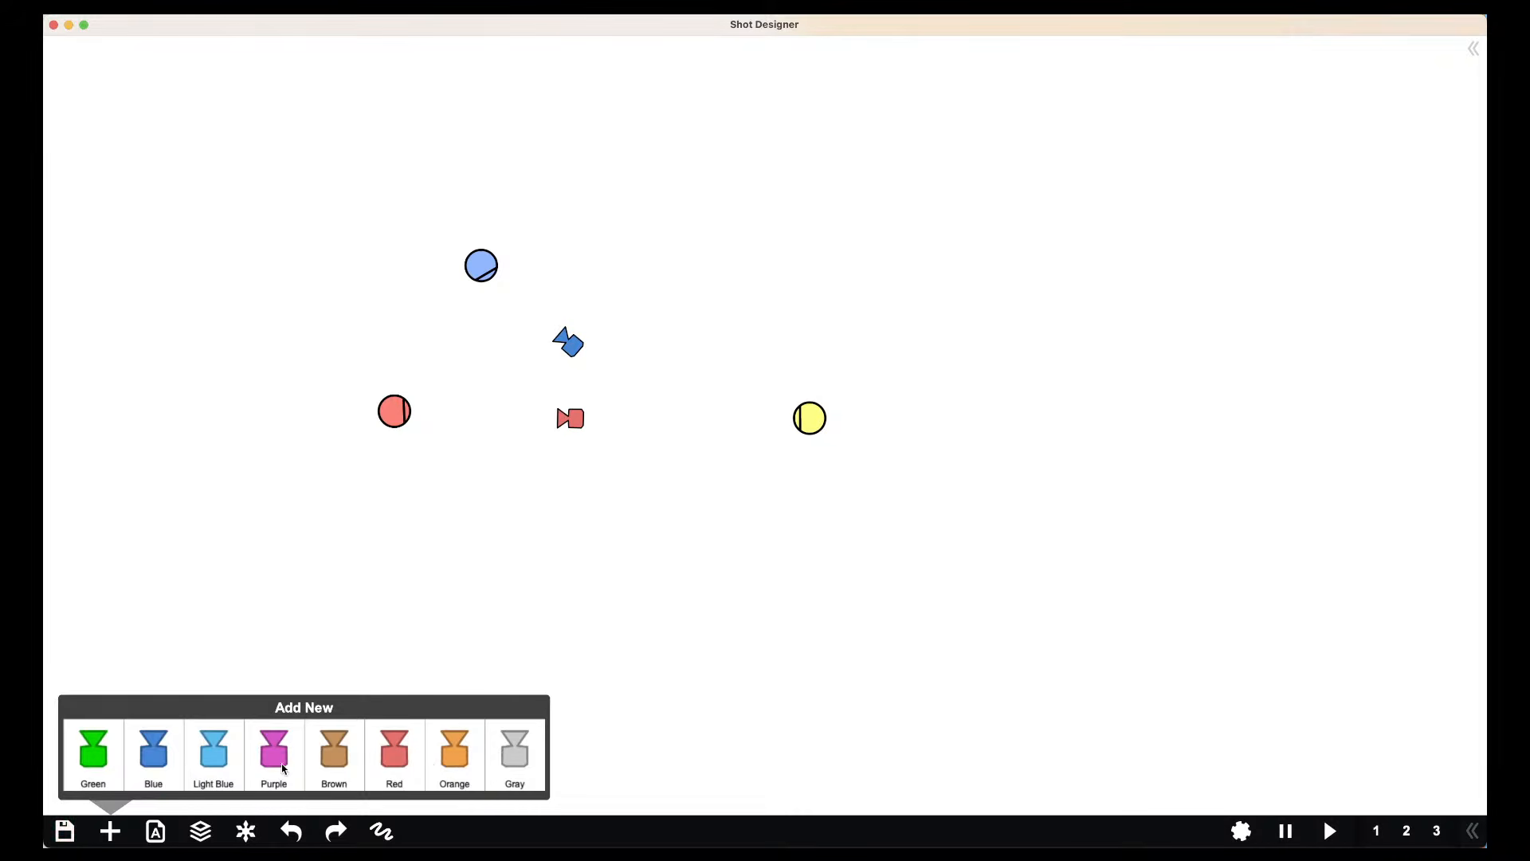
click(459, 757)
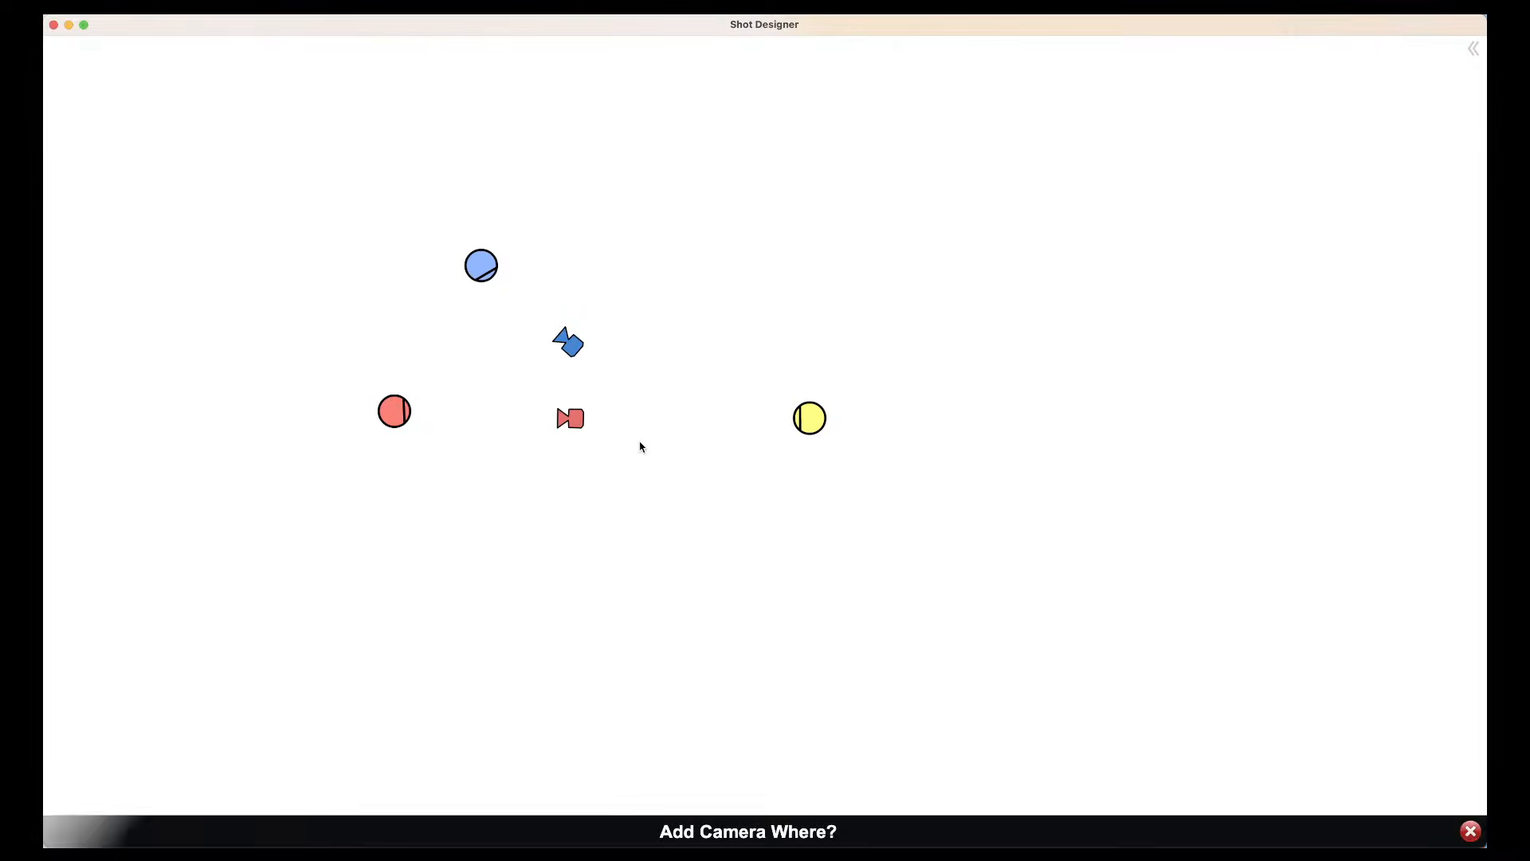
click(690, 432)
drag(690, 364, 916, 416)
click(702, 433)
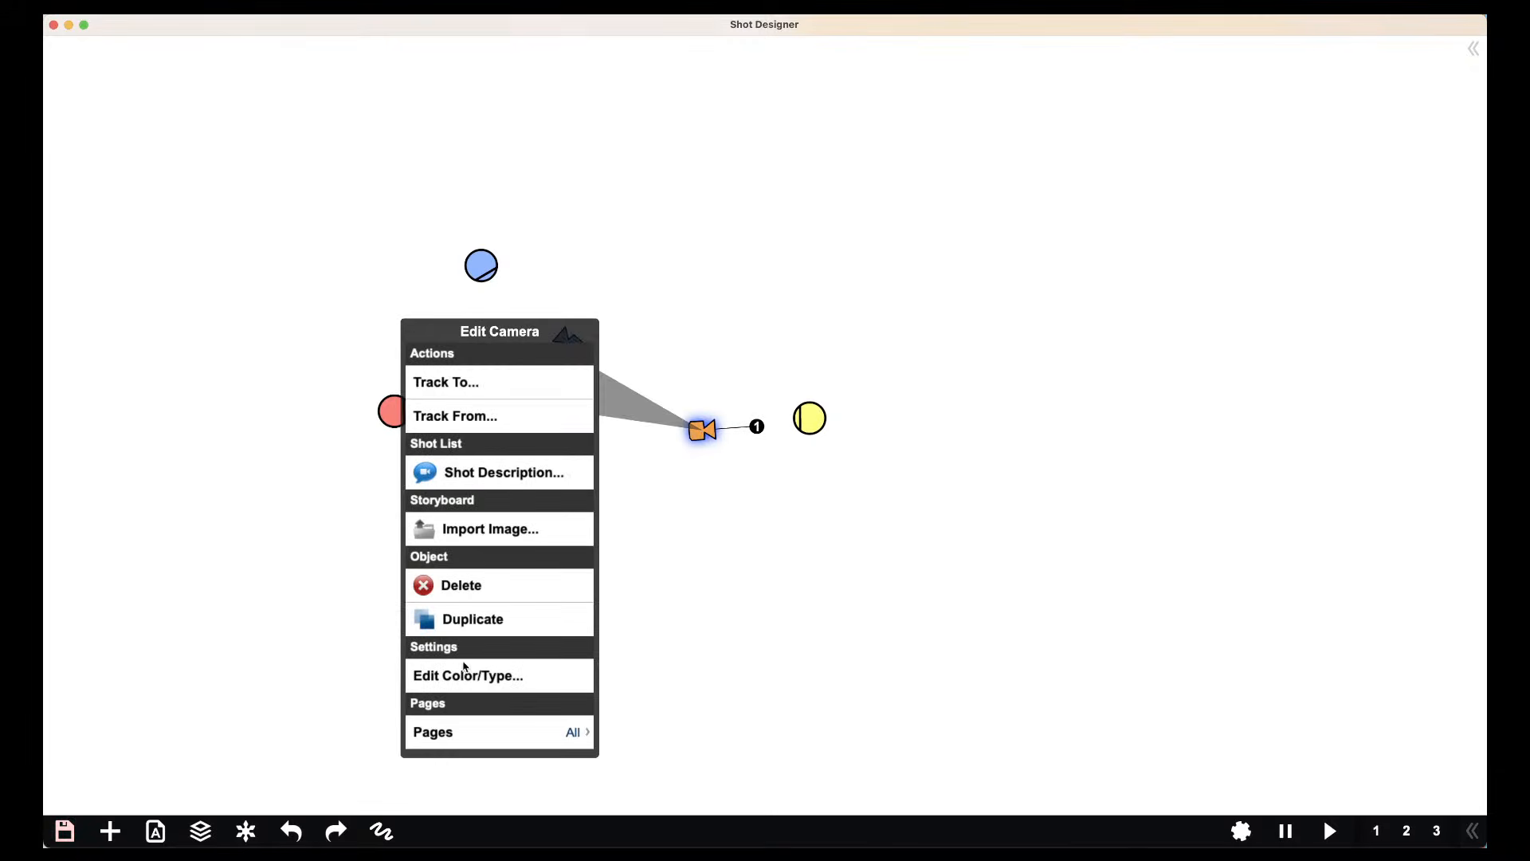
click(478, 679)
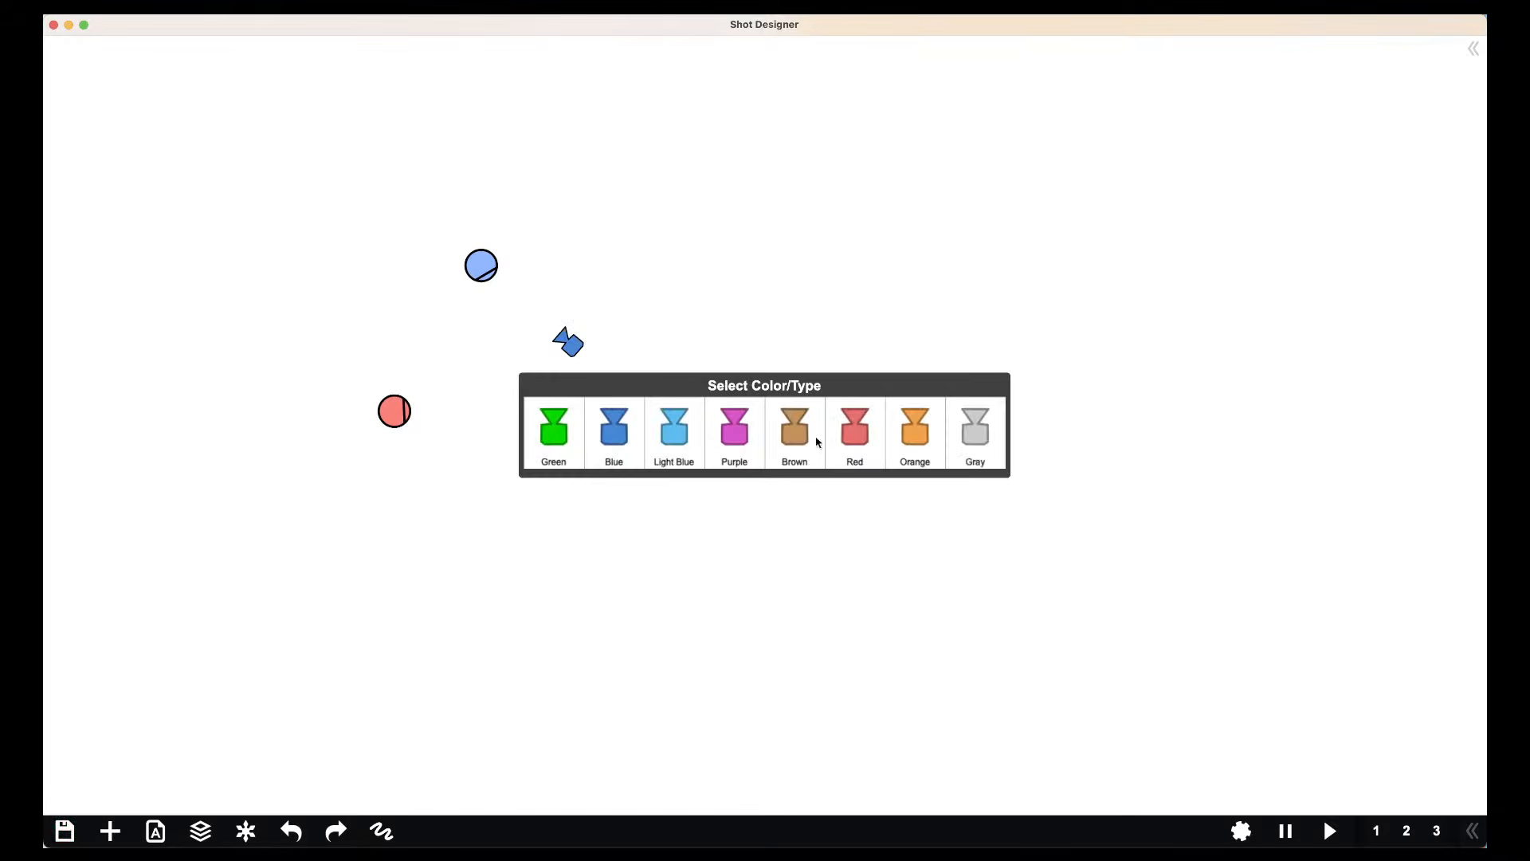
click(800, 520)
Move the orange camera slightly up and left, and shift the red camera closer to the red character
drag(710, 431, 747, 415)
drag(568, 417, 487, 420)
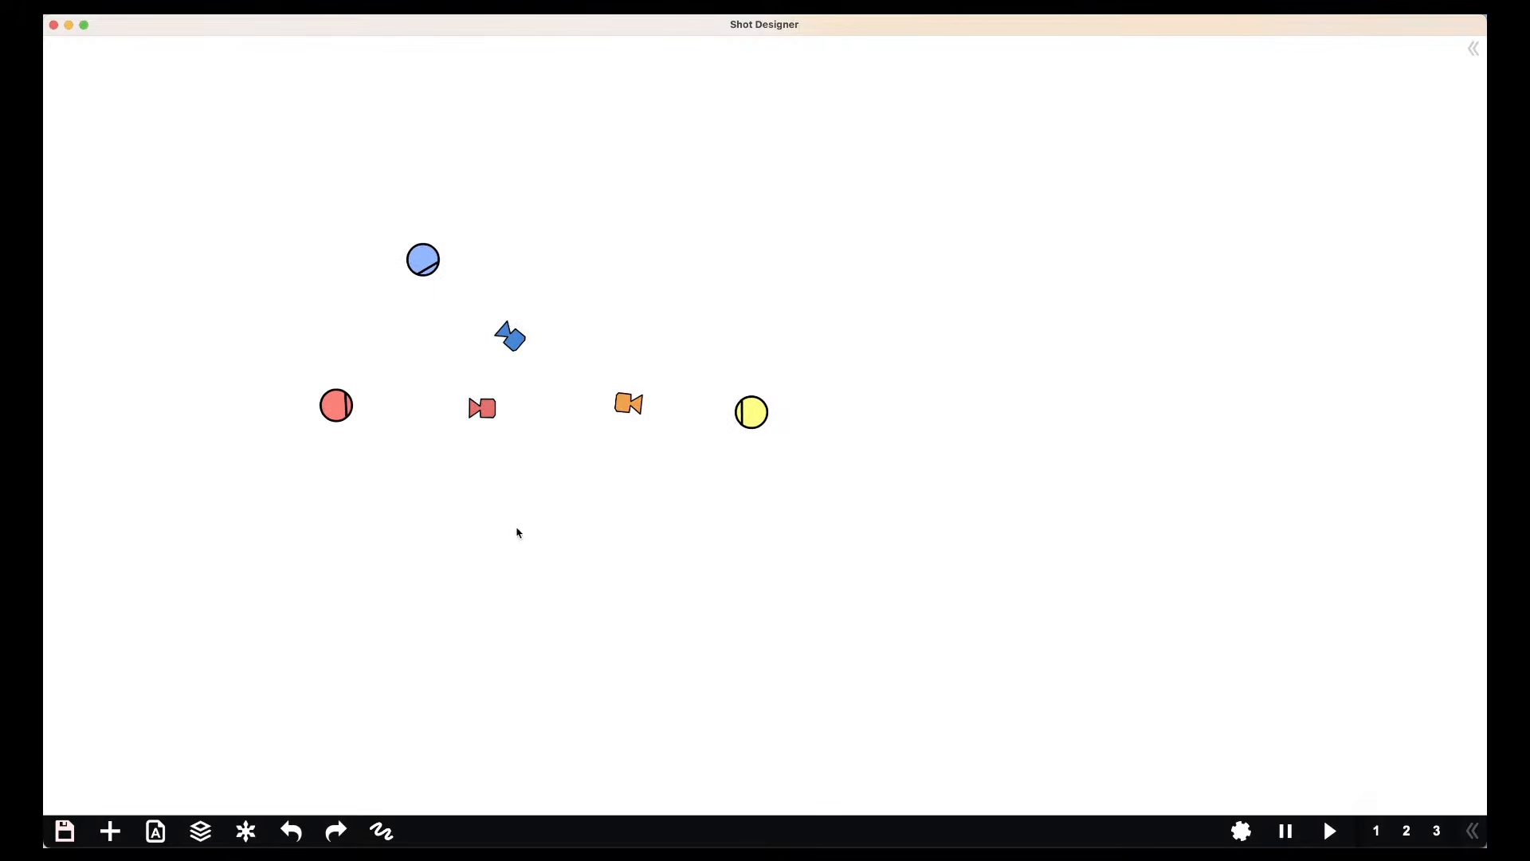
drag(462, 581, 547, 596)
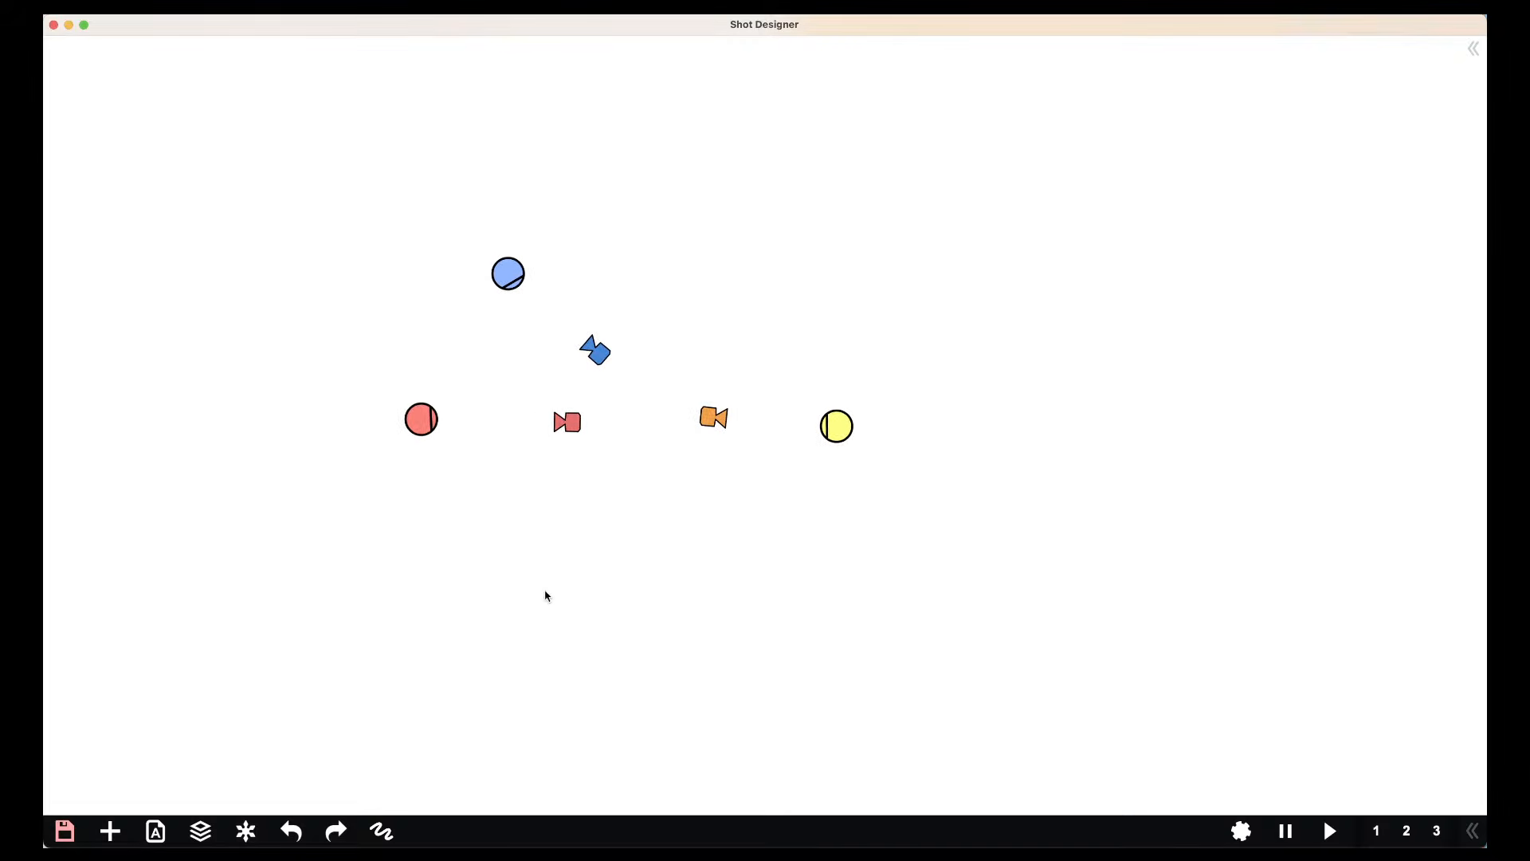
click(65, 833)
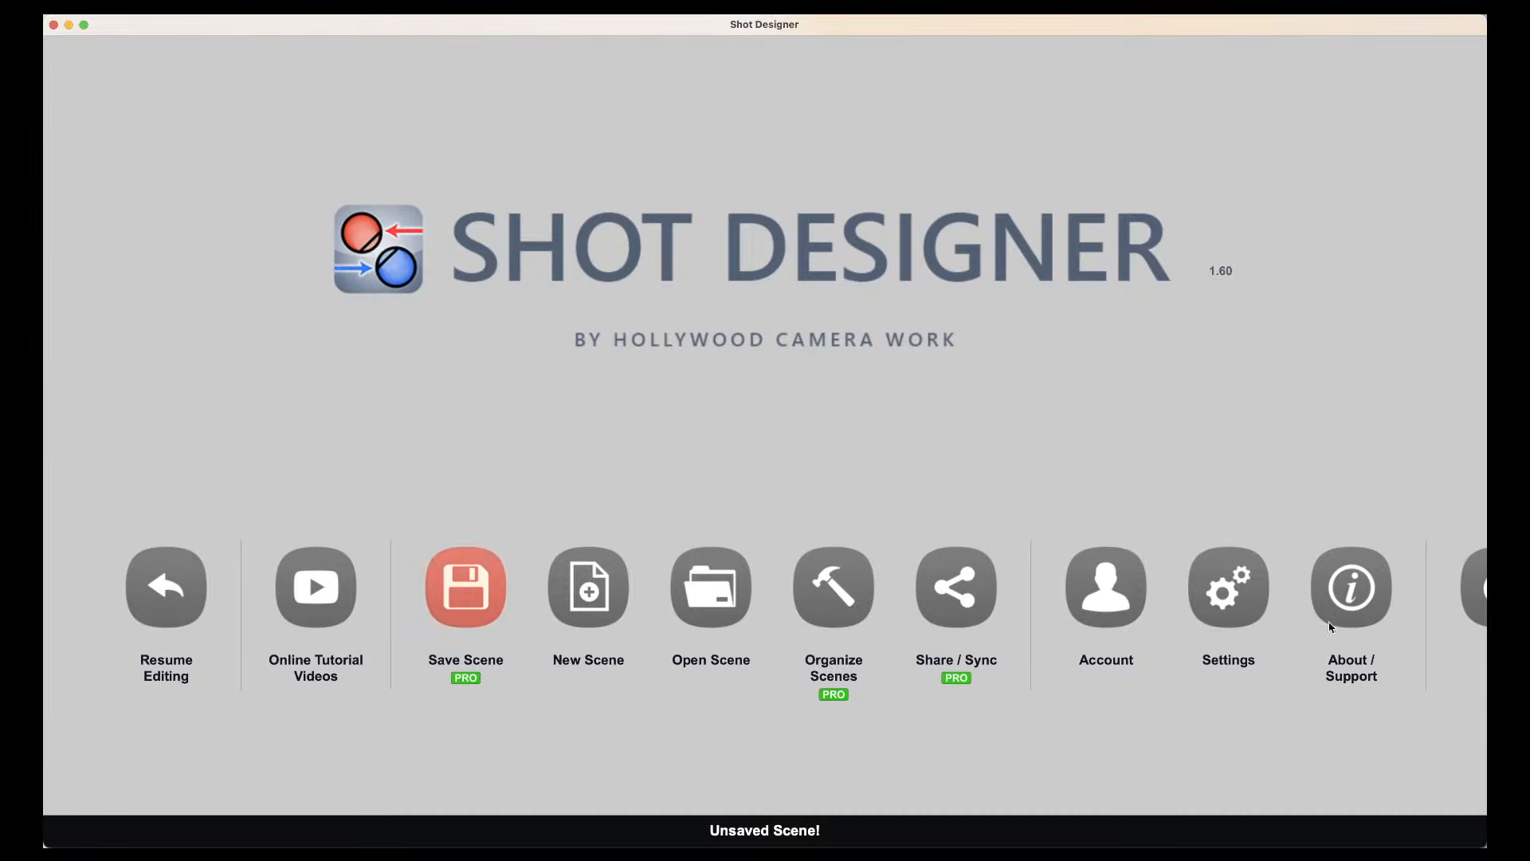
click(171, 598)
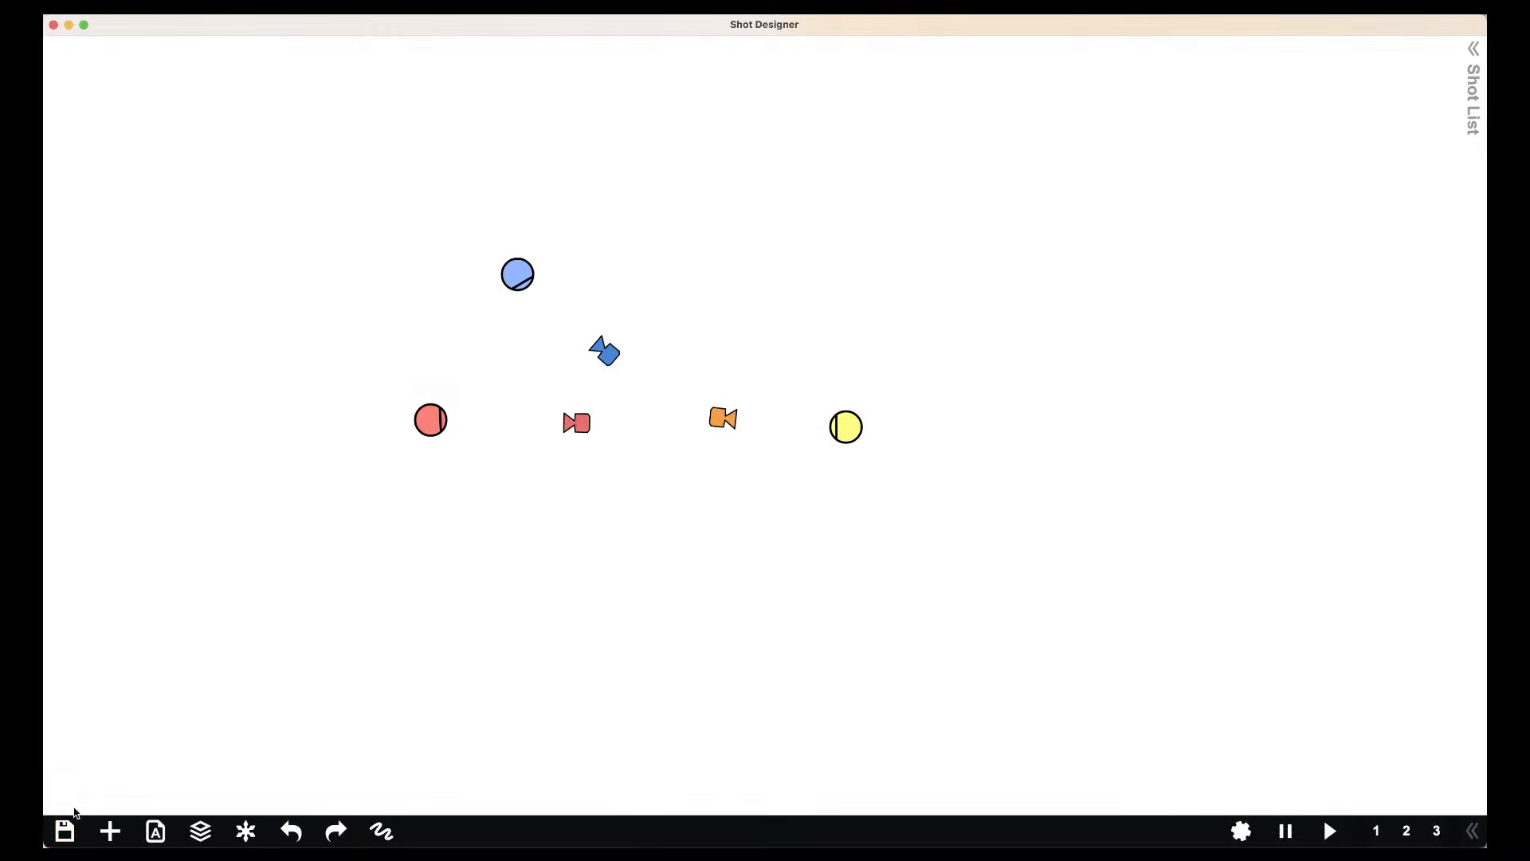
Draw a closed four-sided wall with the Wall Tool around all the characters and cameras
click(109, 837)
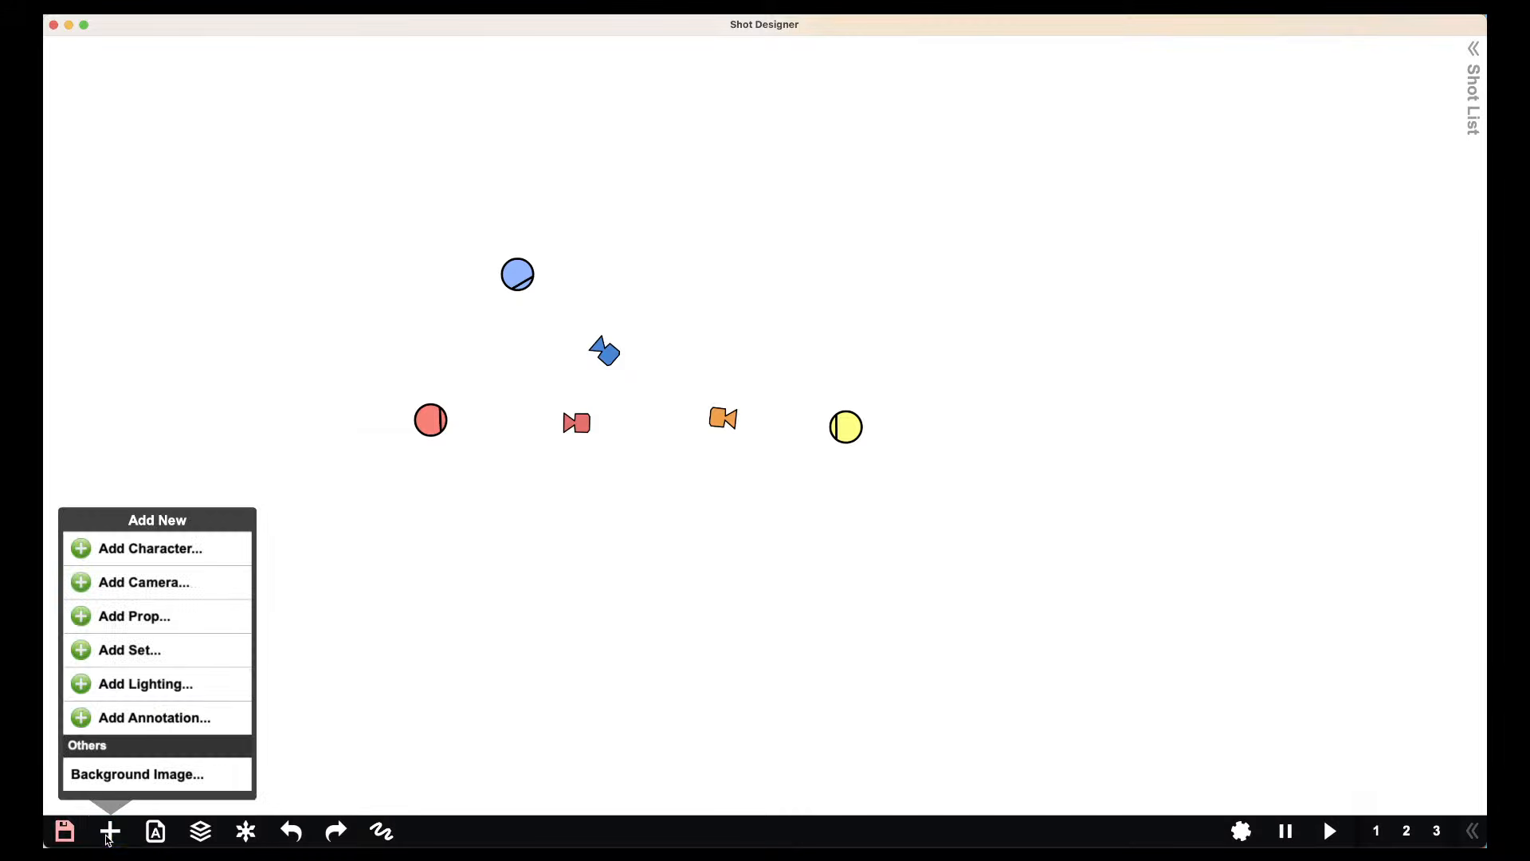
click(148, 655)
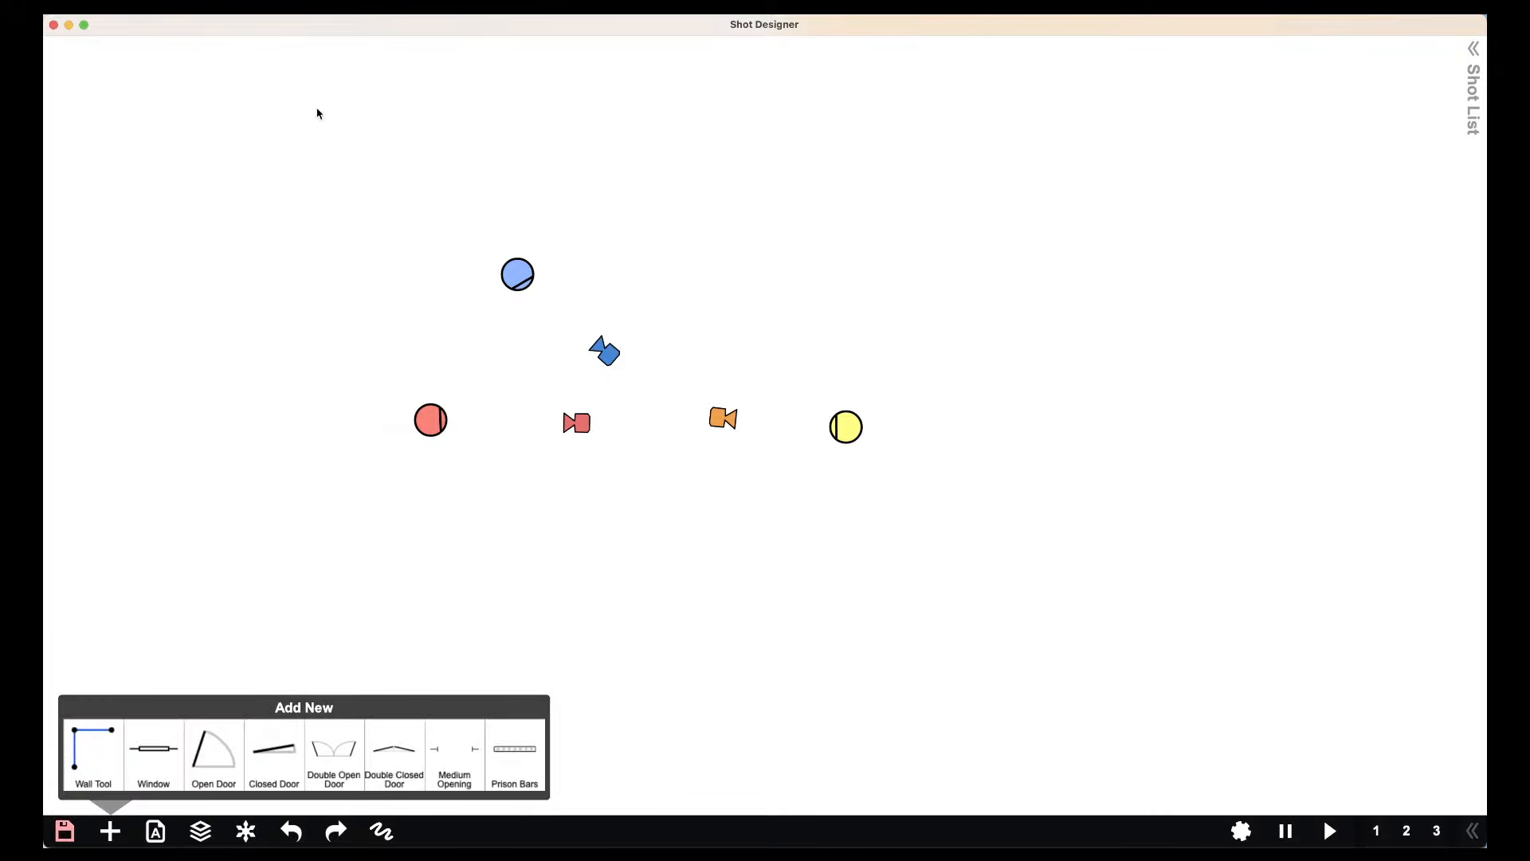
click(92, 753)
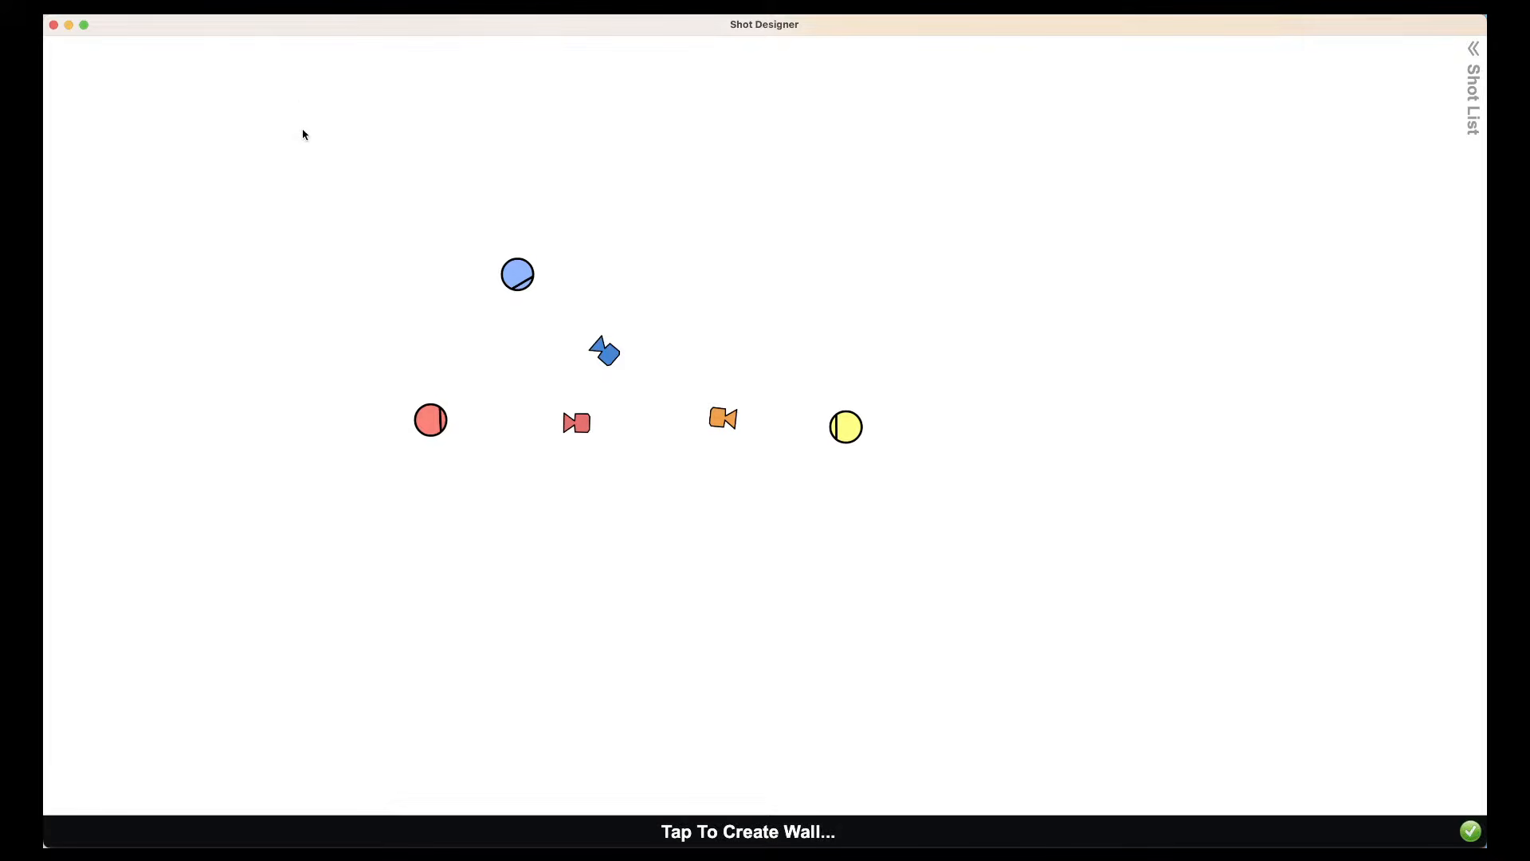
click(259, 136)
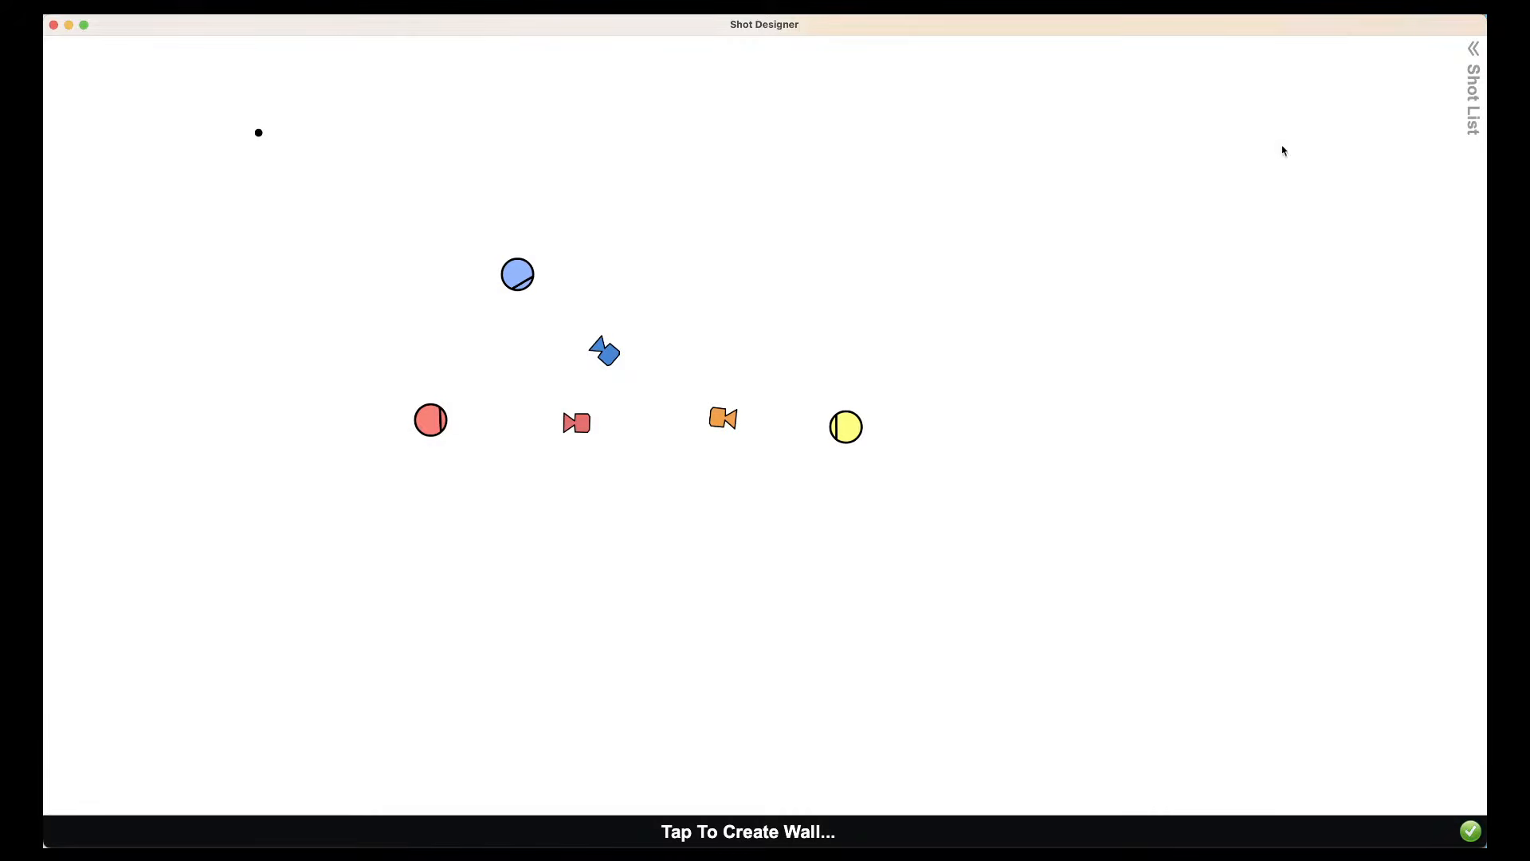
click(1228, 128)
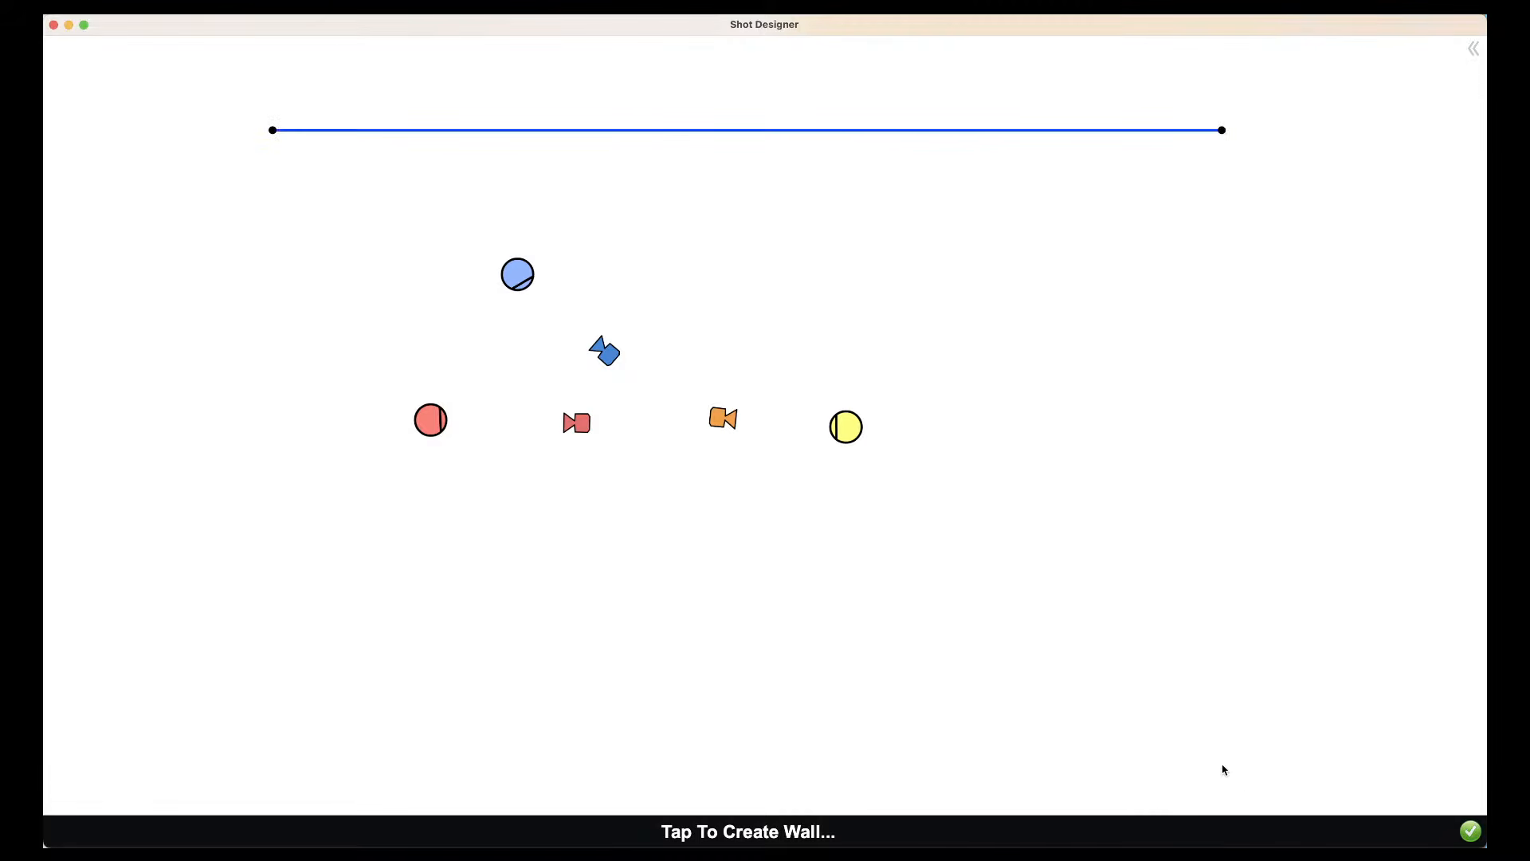
click(1244, 776)
scroll(1243, 772, right, 2)
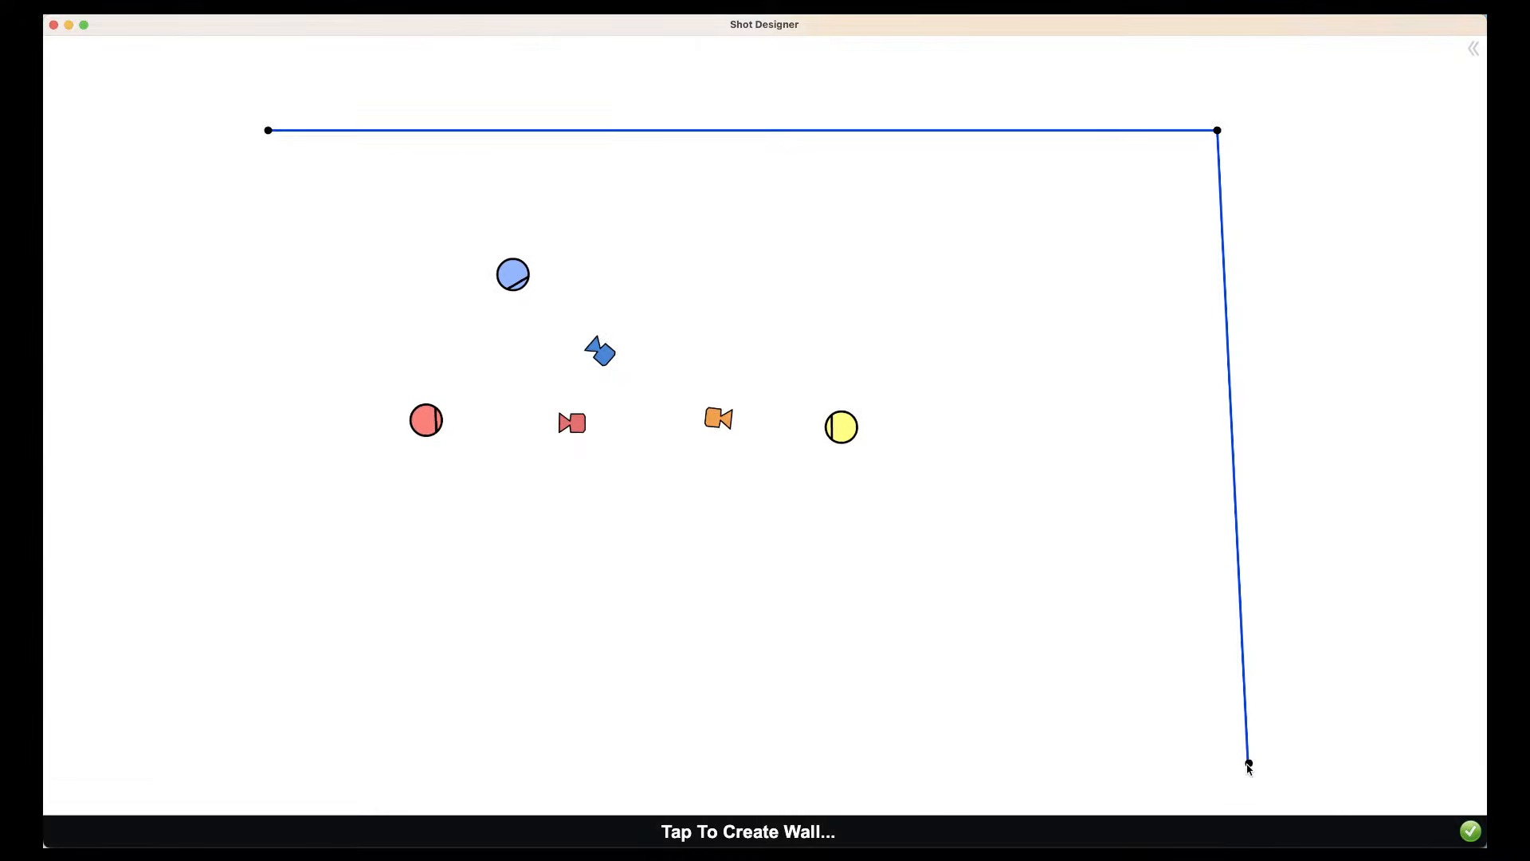
click(236, 760)
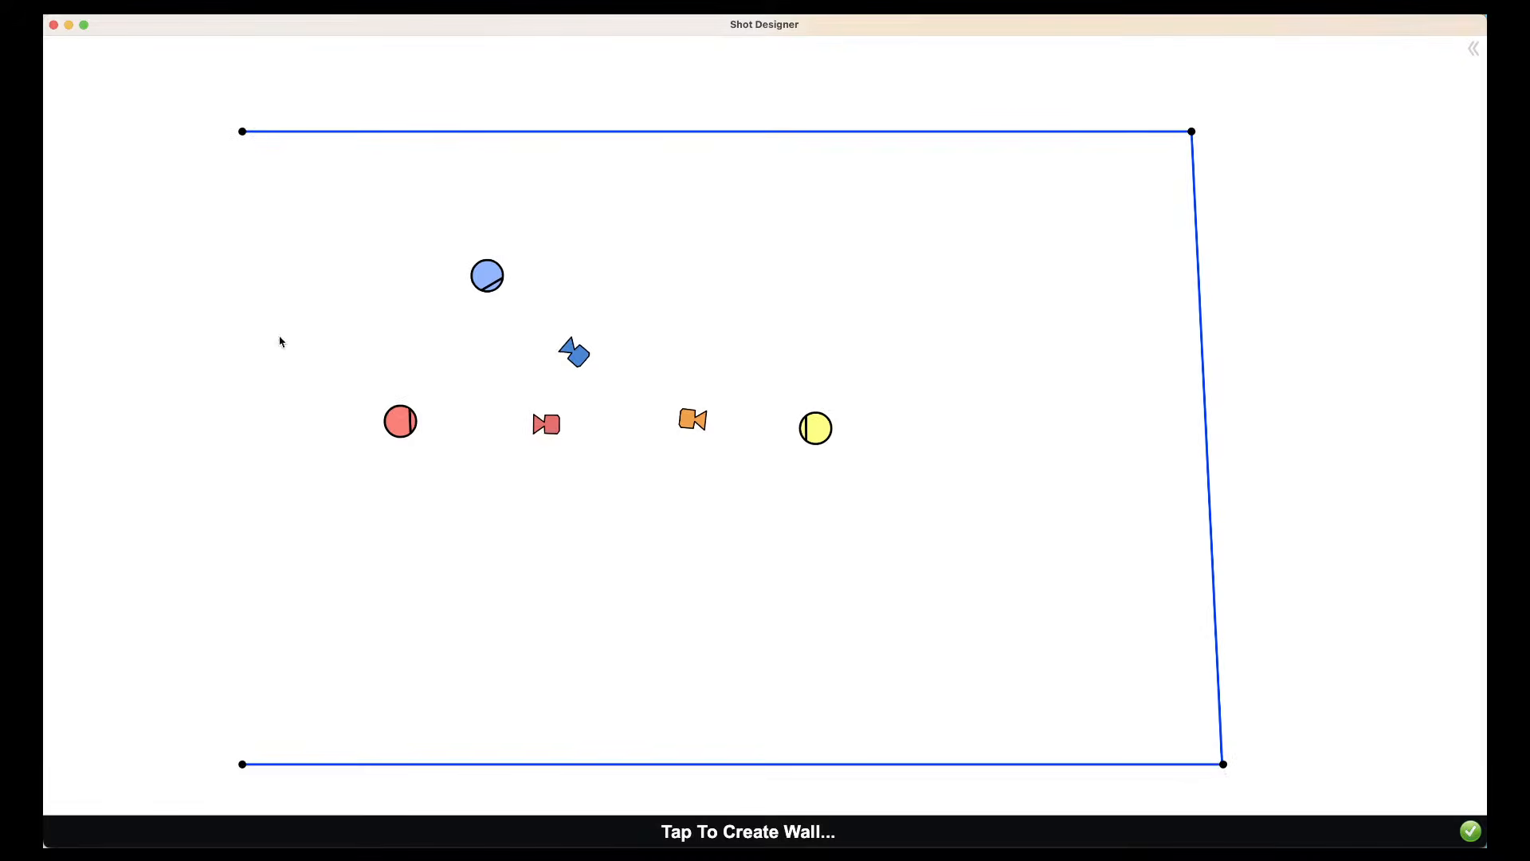
click(243, 134)
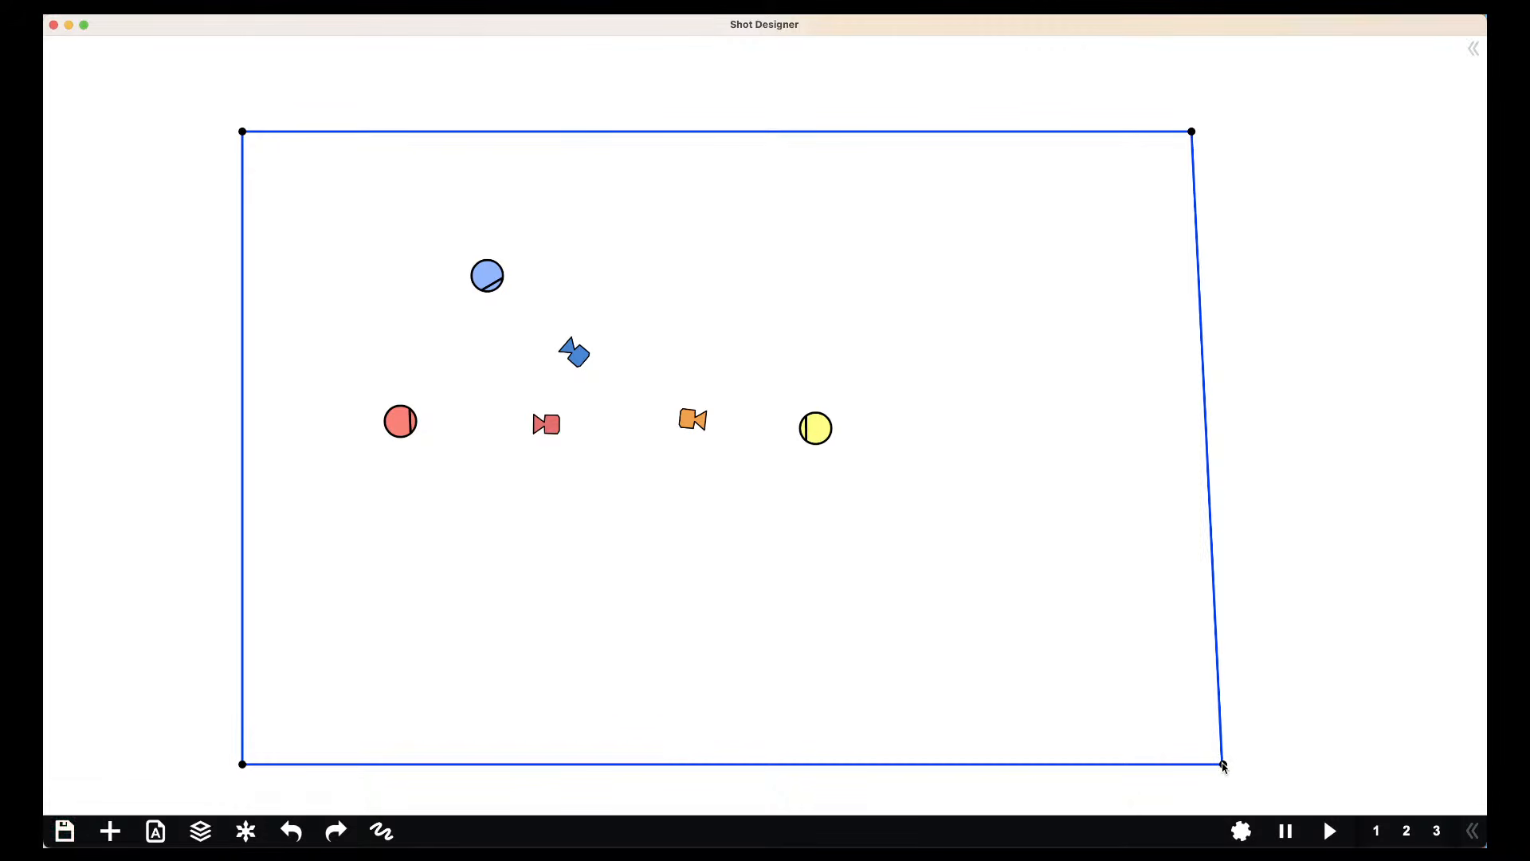
Remove the control point at the lower-right corner of the room wall
click(1222, 765)
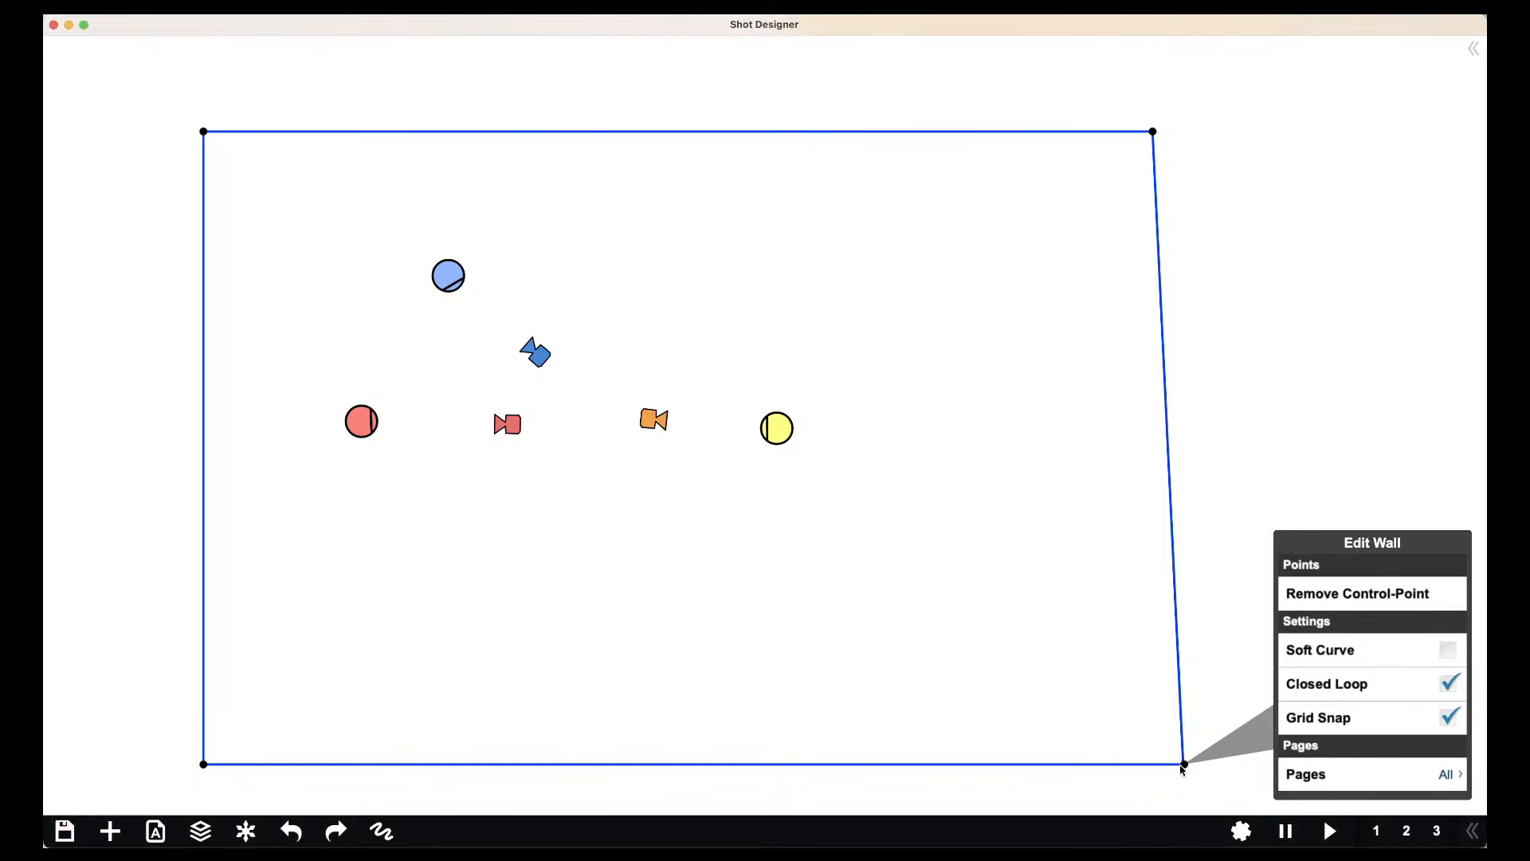
drag(1185, 765, 1157, 763)
click(1376, 599)
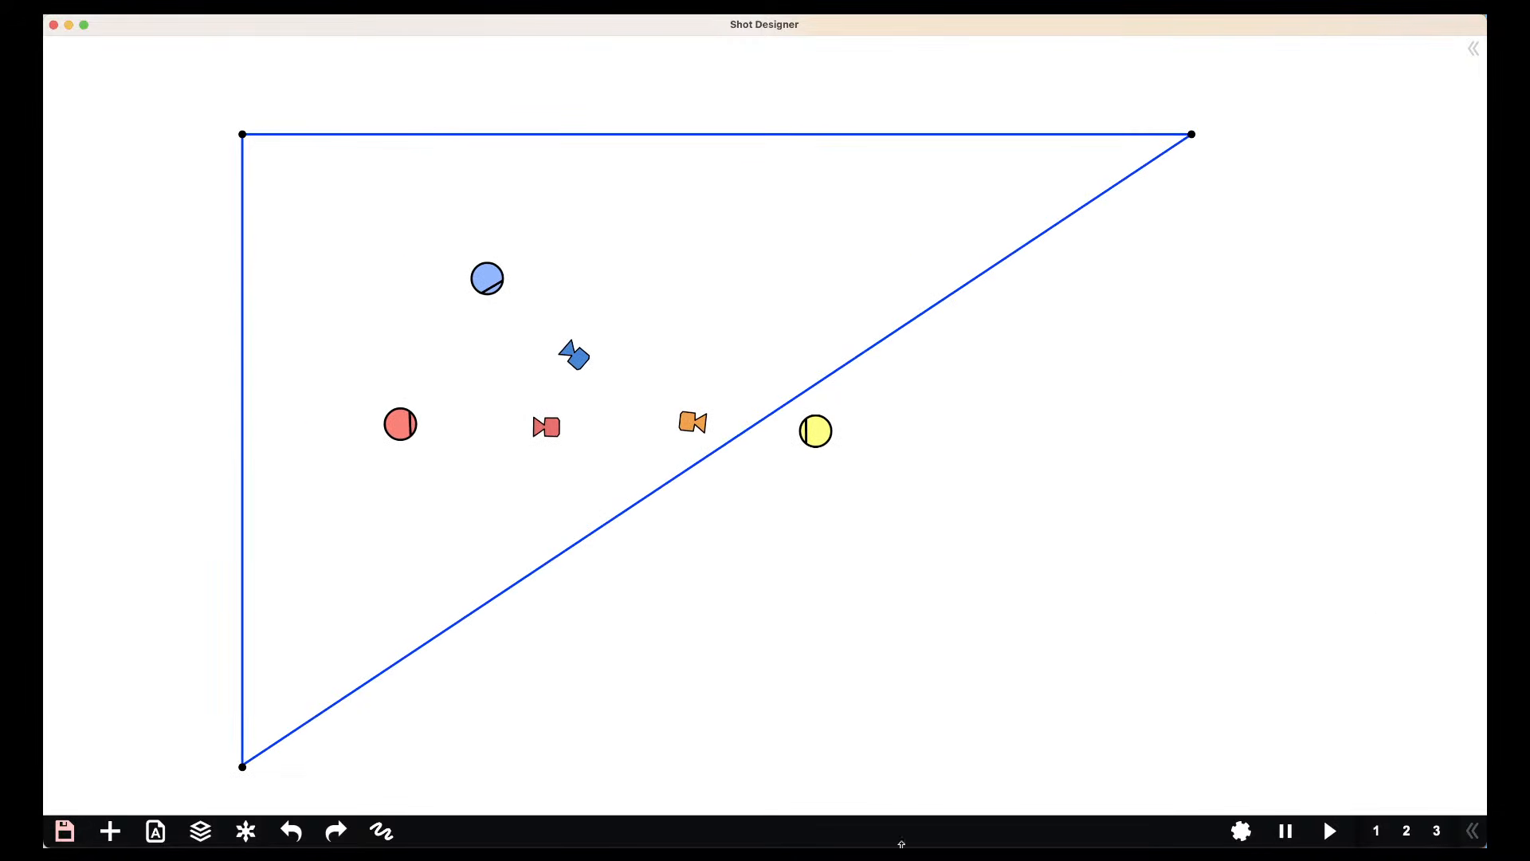
Draw a second closed wall joining the ends of the diagonal to a new lower-right corner, completing the rectangle's outline
click(107, 839)
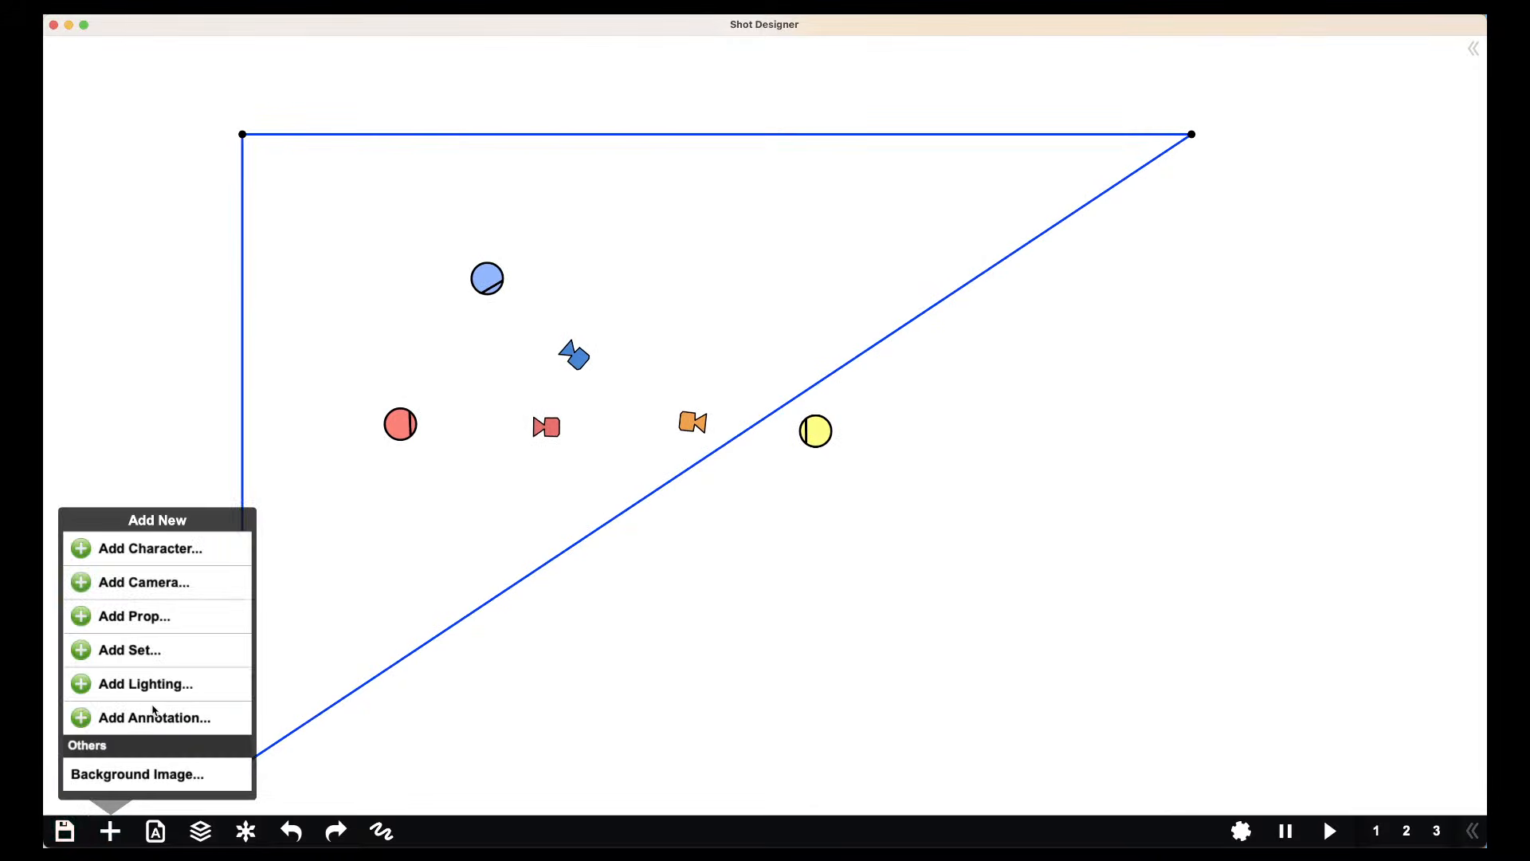
click(150, 655)
click(83, 770)
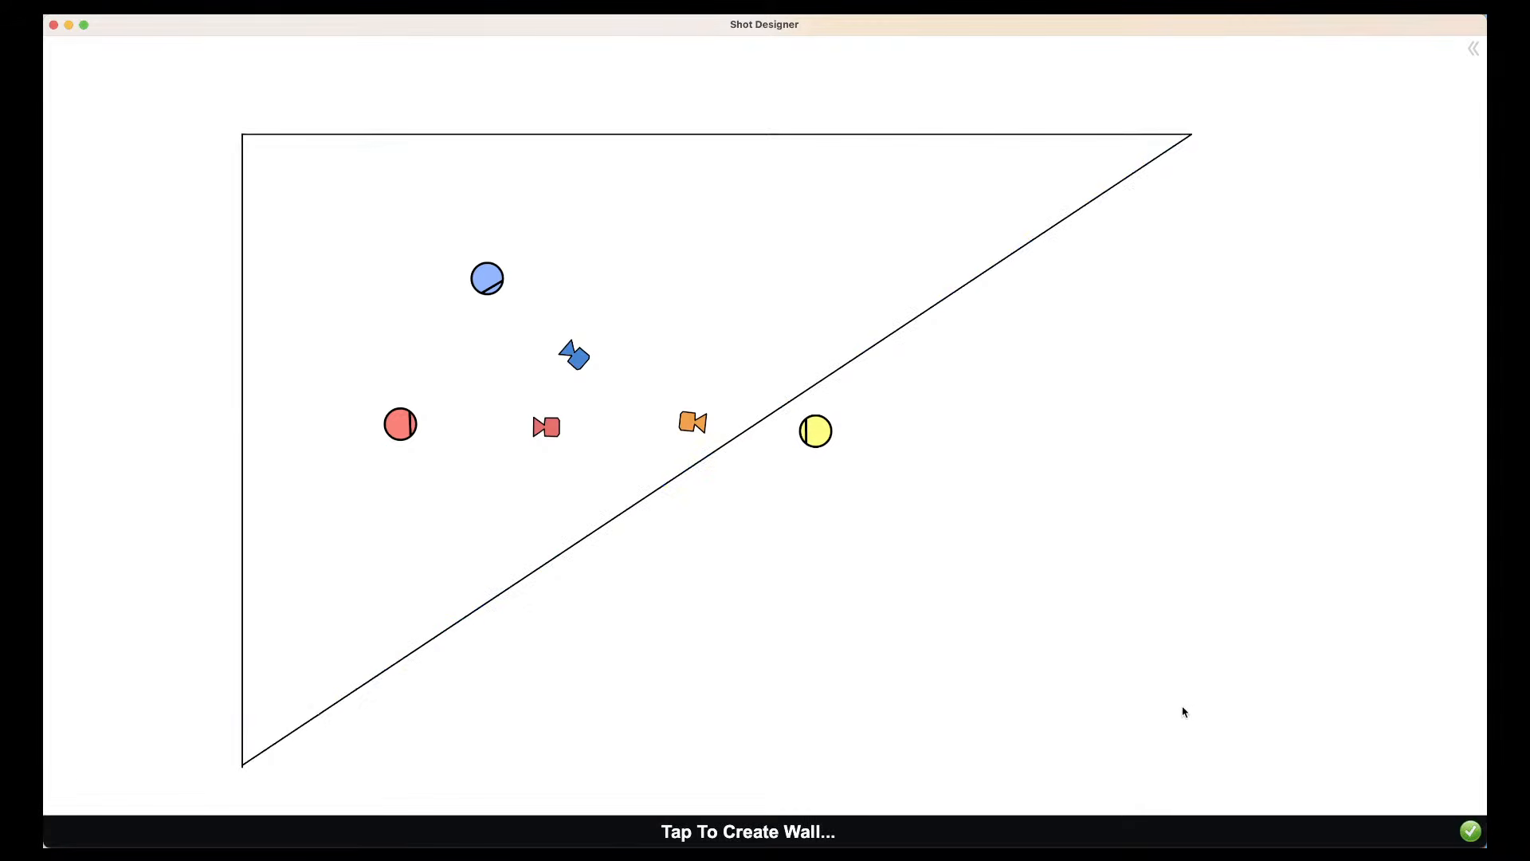
click(243, 767)
click(1192, 137)
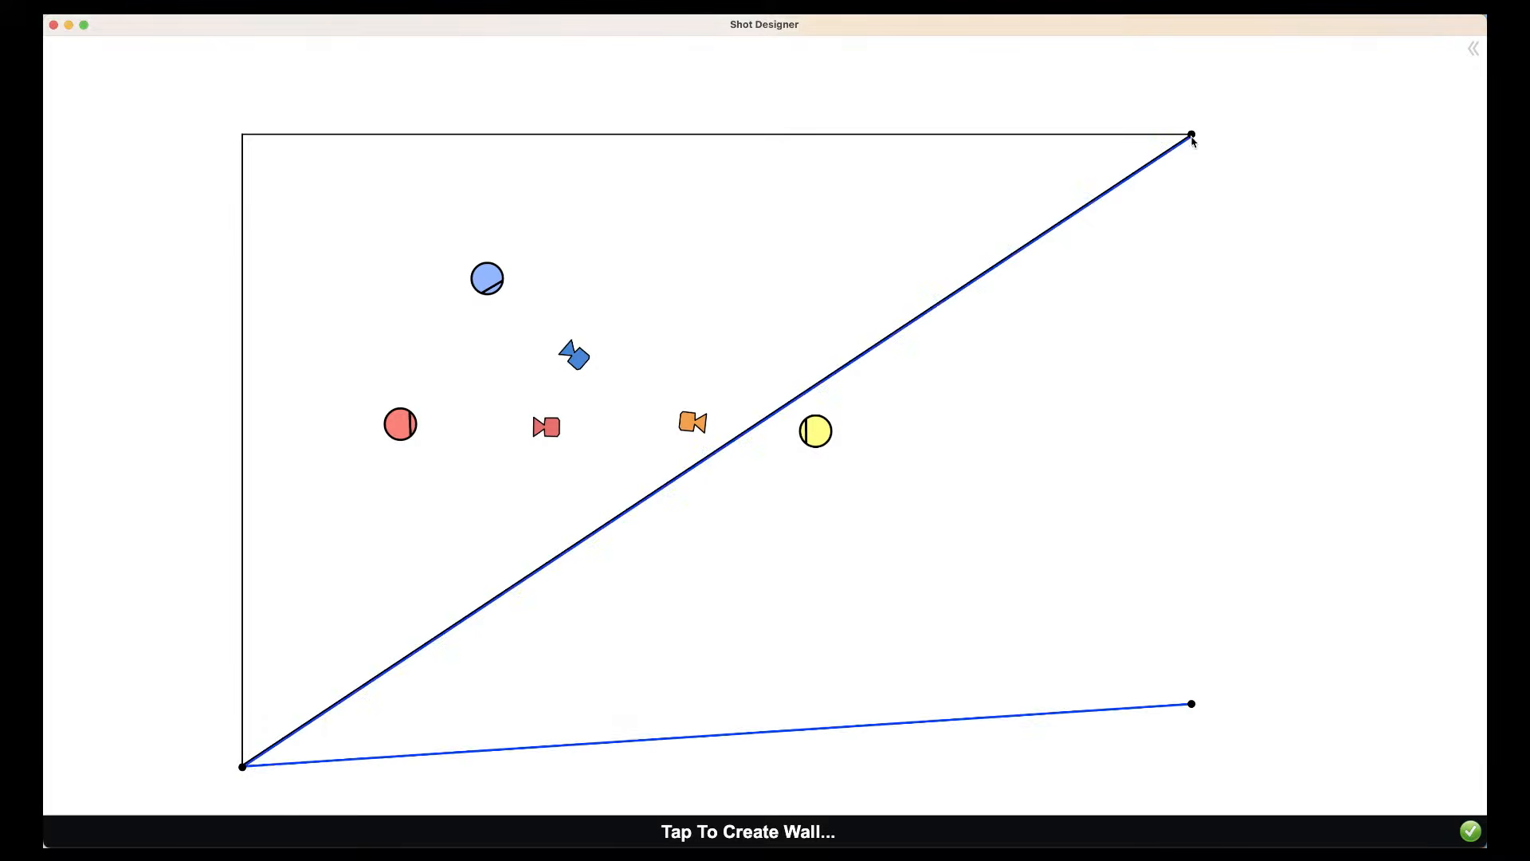
click(1191, 705)
drag(1191, 706, 1181, 769)
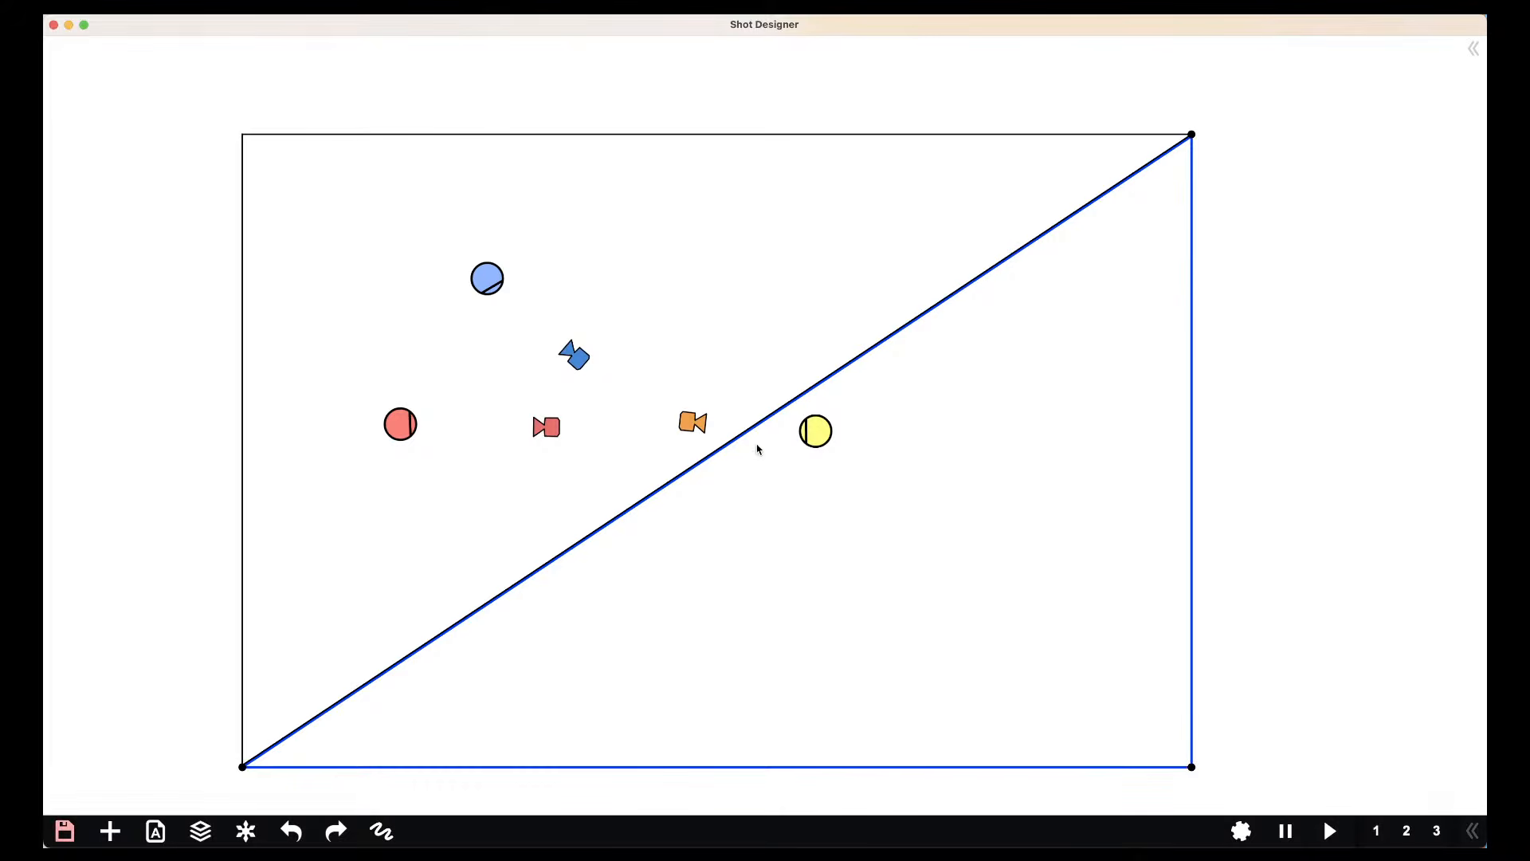
Try deleting the second wall's diagonal segment, and undo the deletion
click(730, 446)
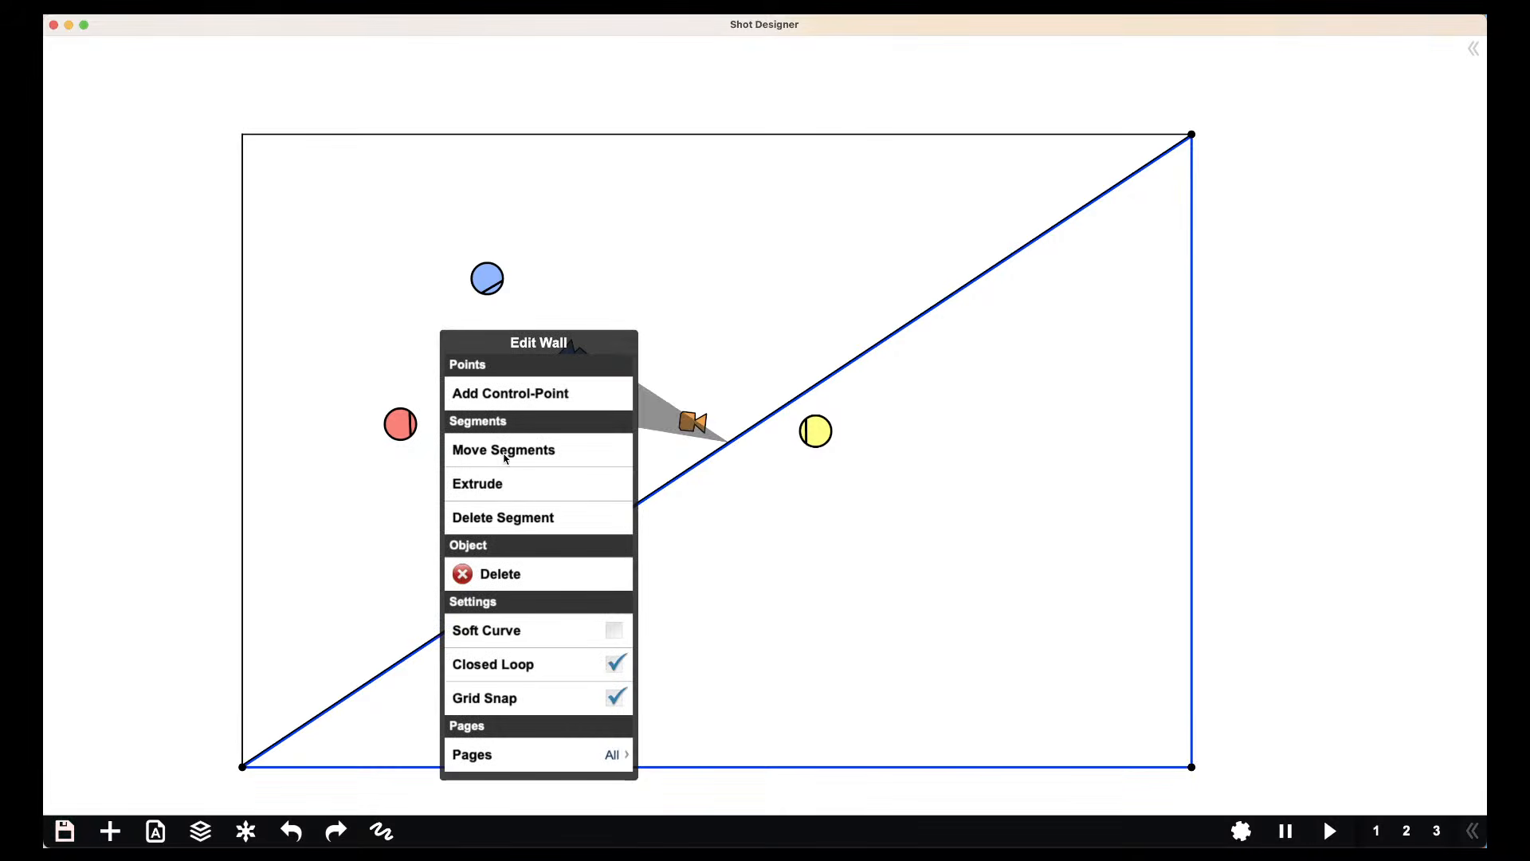
click(517, 519)
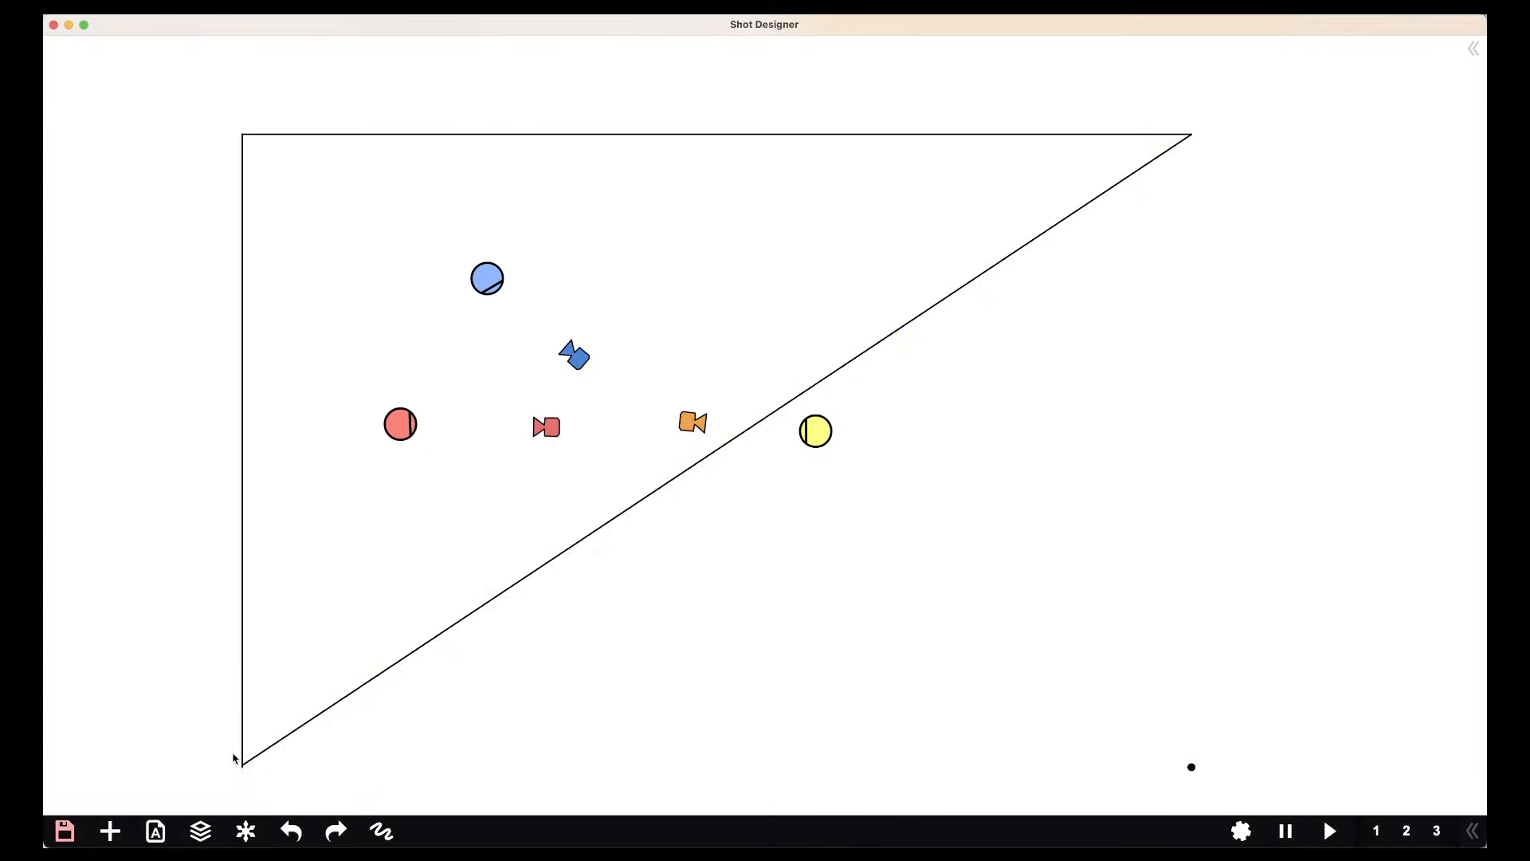
key(super+z)
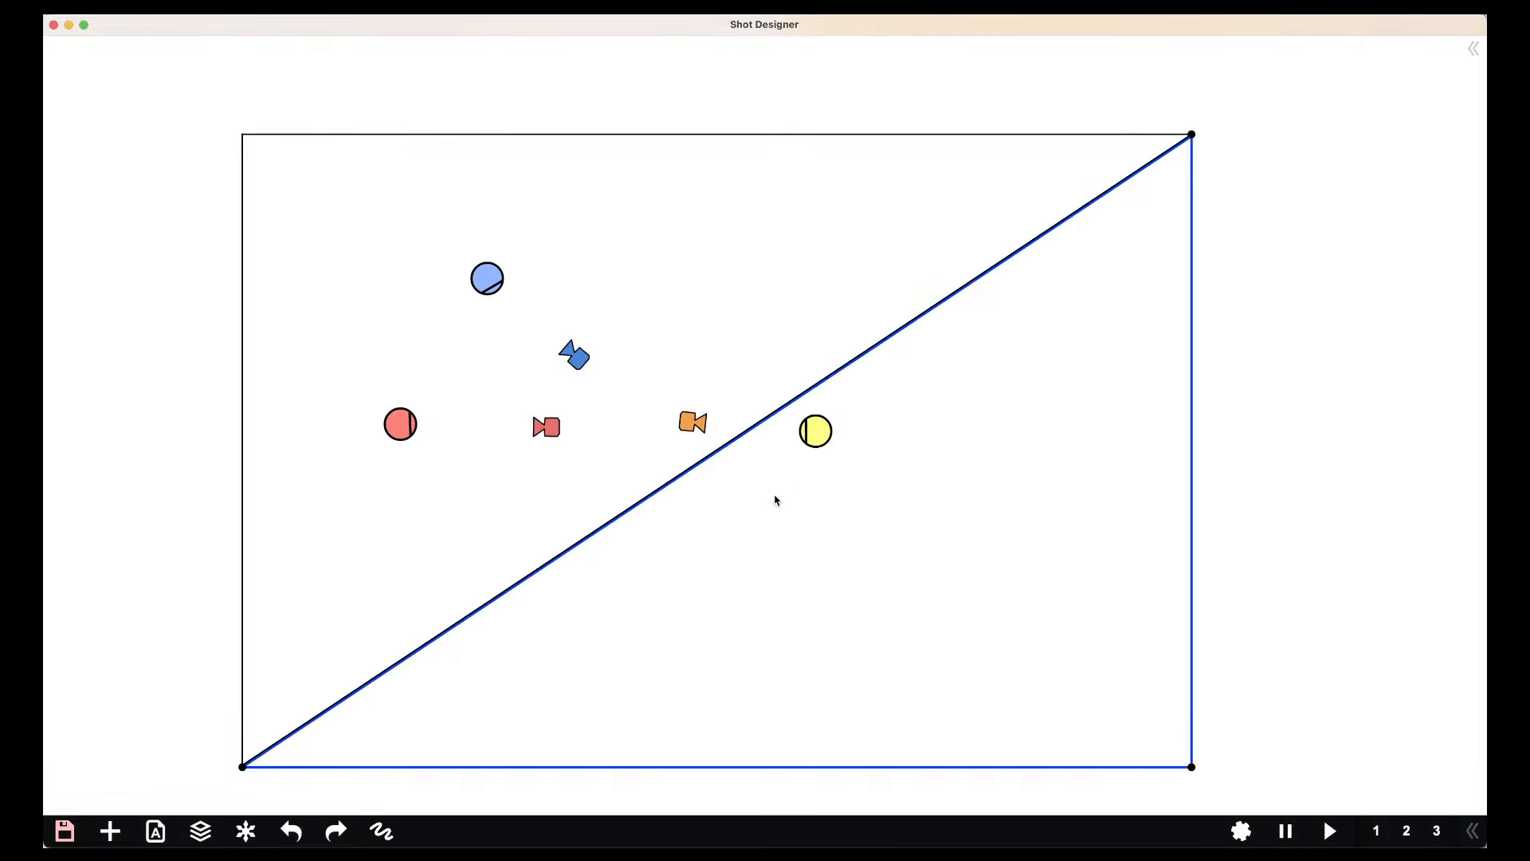
Add a control point on the first wall's diagonal and delete the segment beside it
click(466, 632)
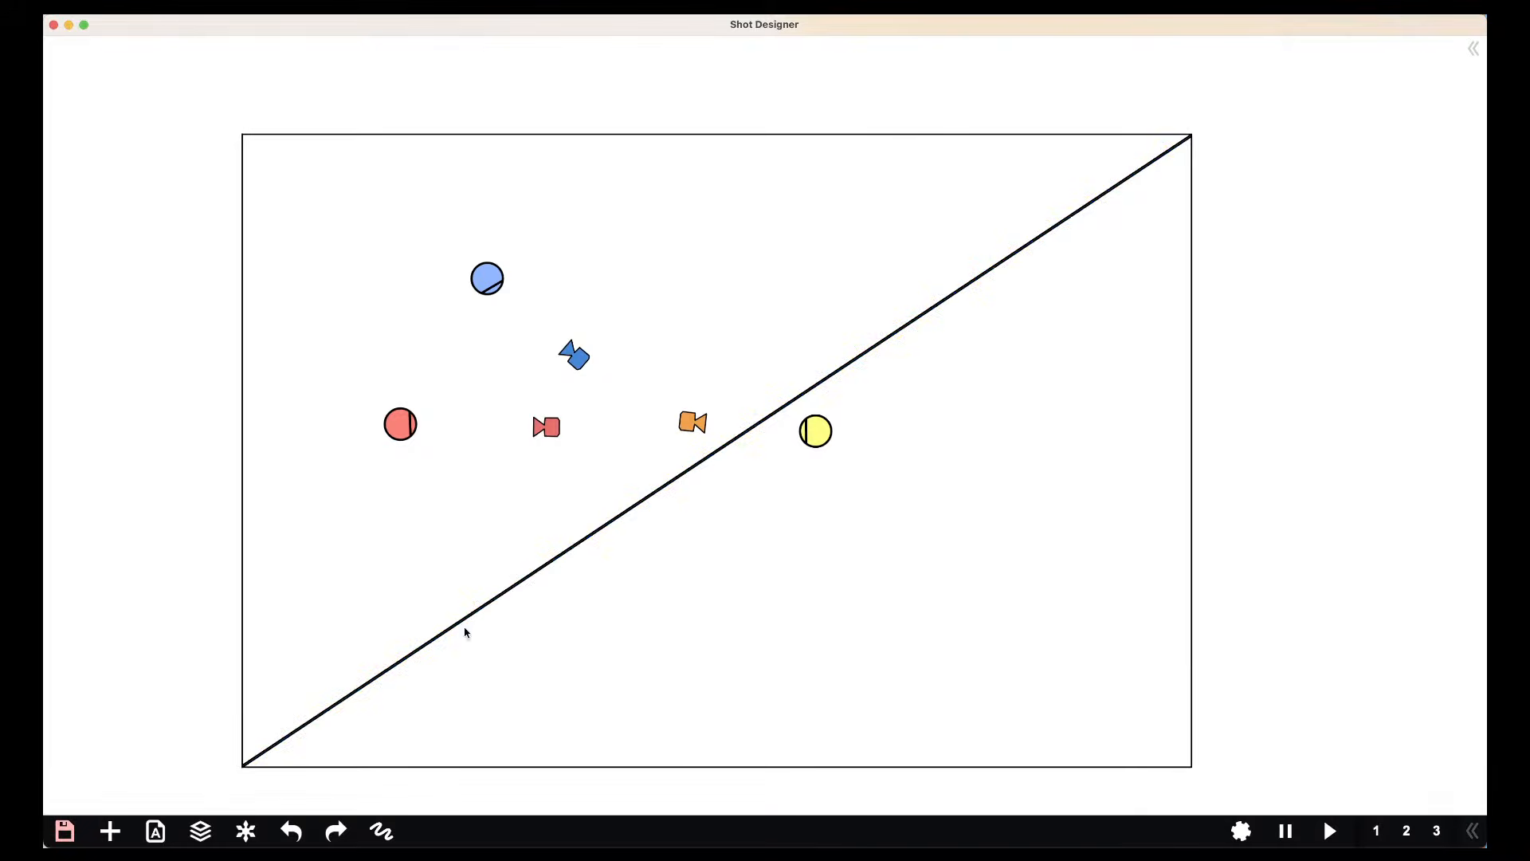
click(597, 533)
click(593, 534)
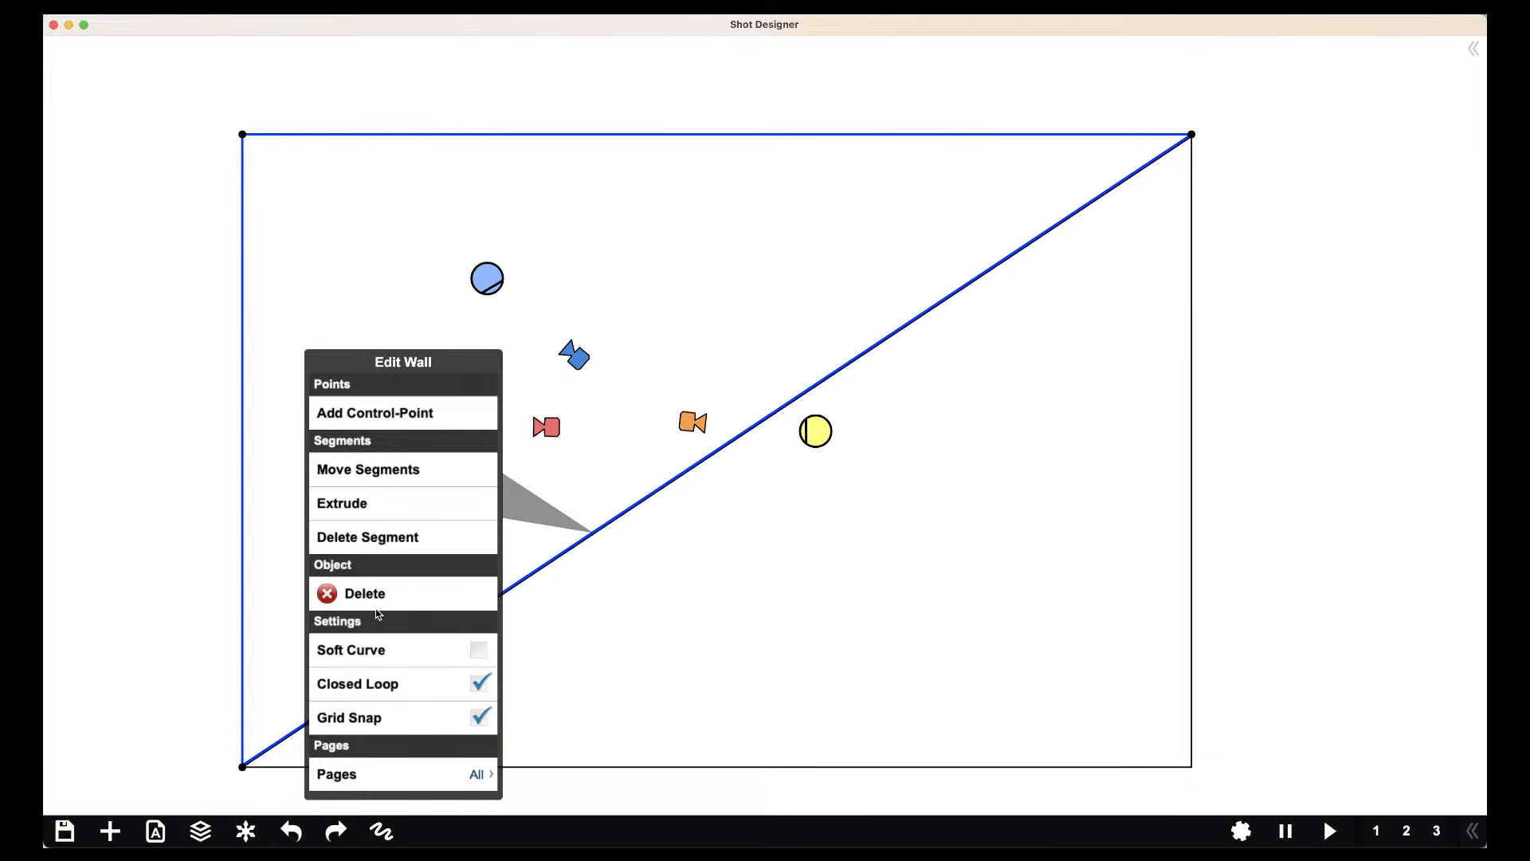
click(391, 413)
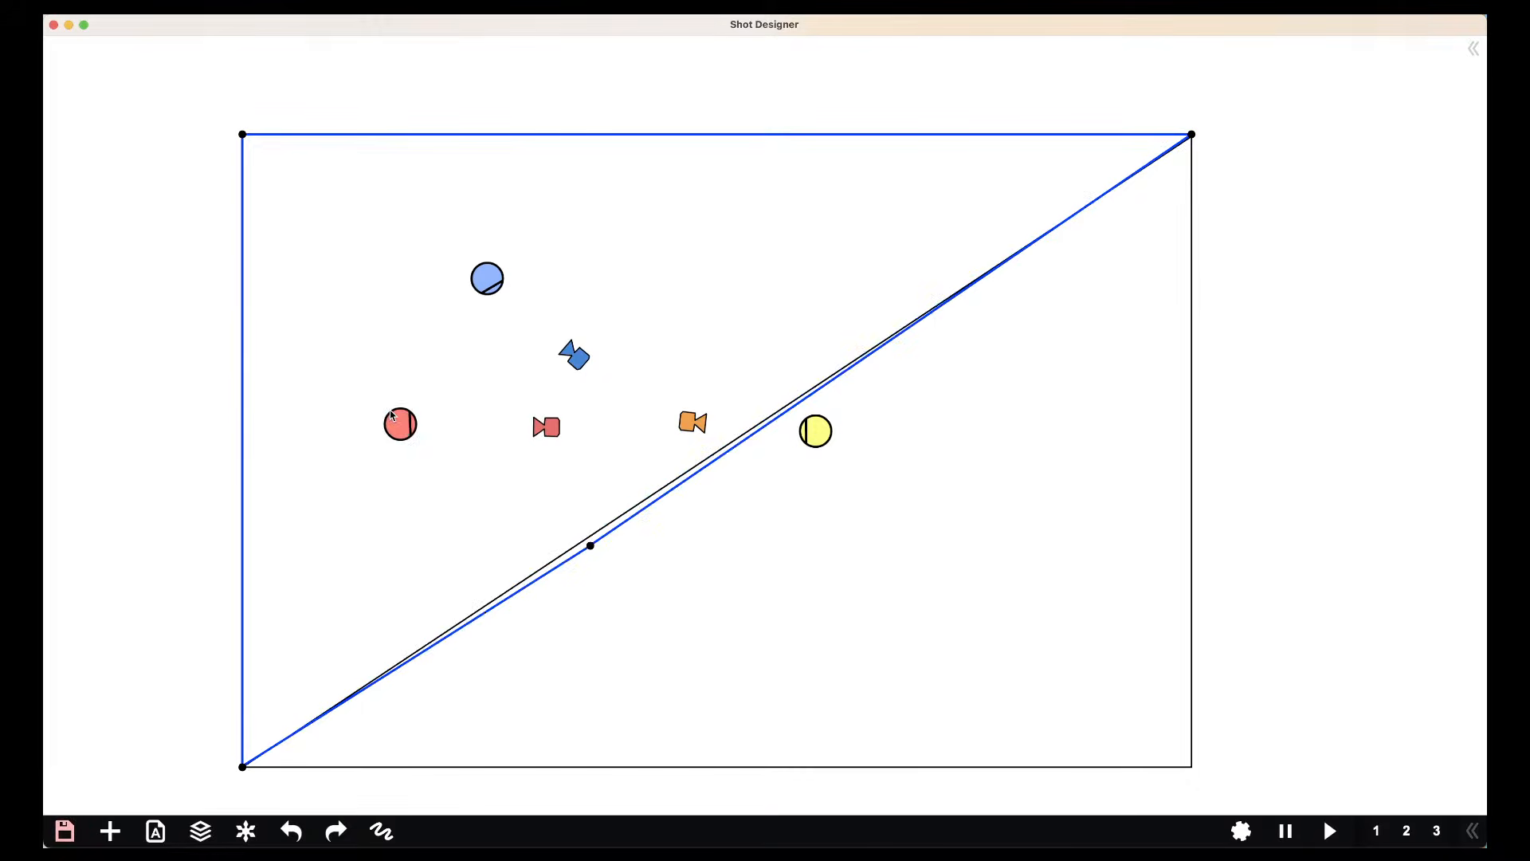
click(654, 504)
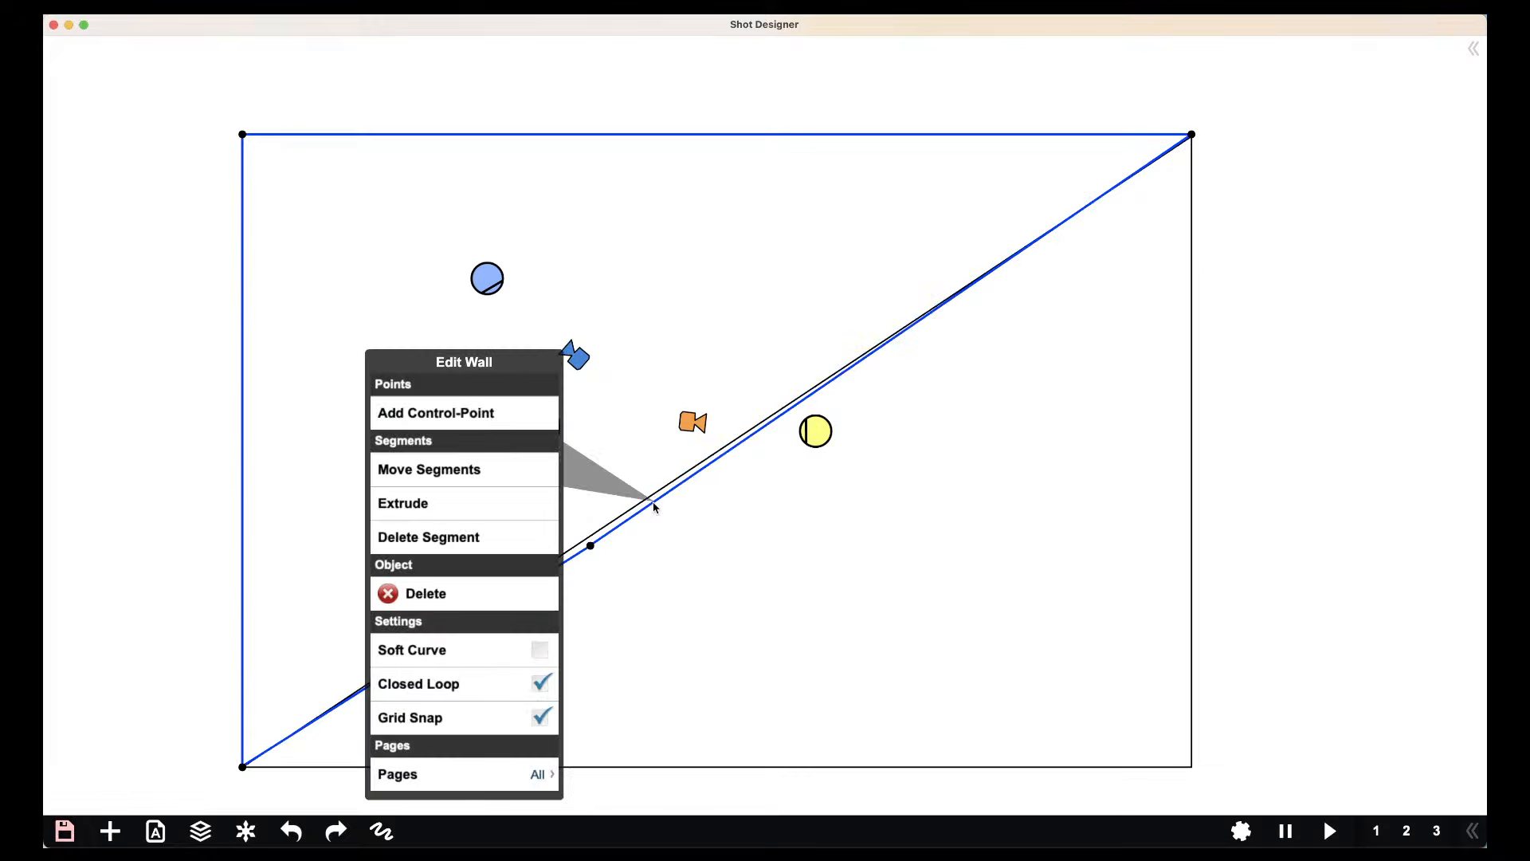
click(439, 542)
Delete the second, triangular wall and the remaining vertical wall, leaving only the characters and cameras
click(566, 556)
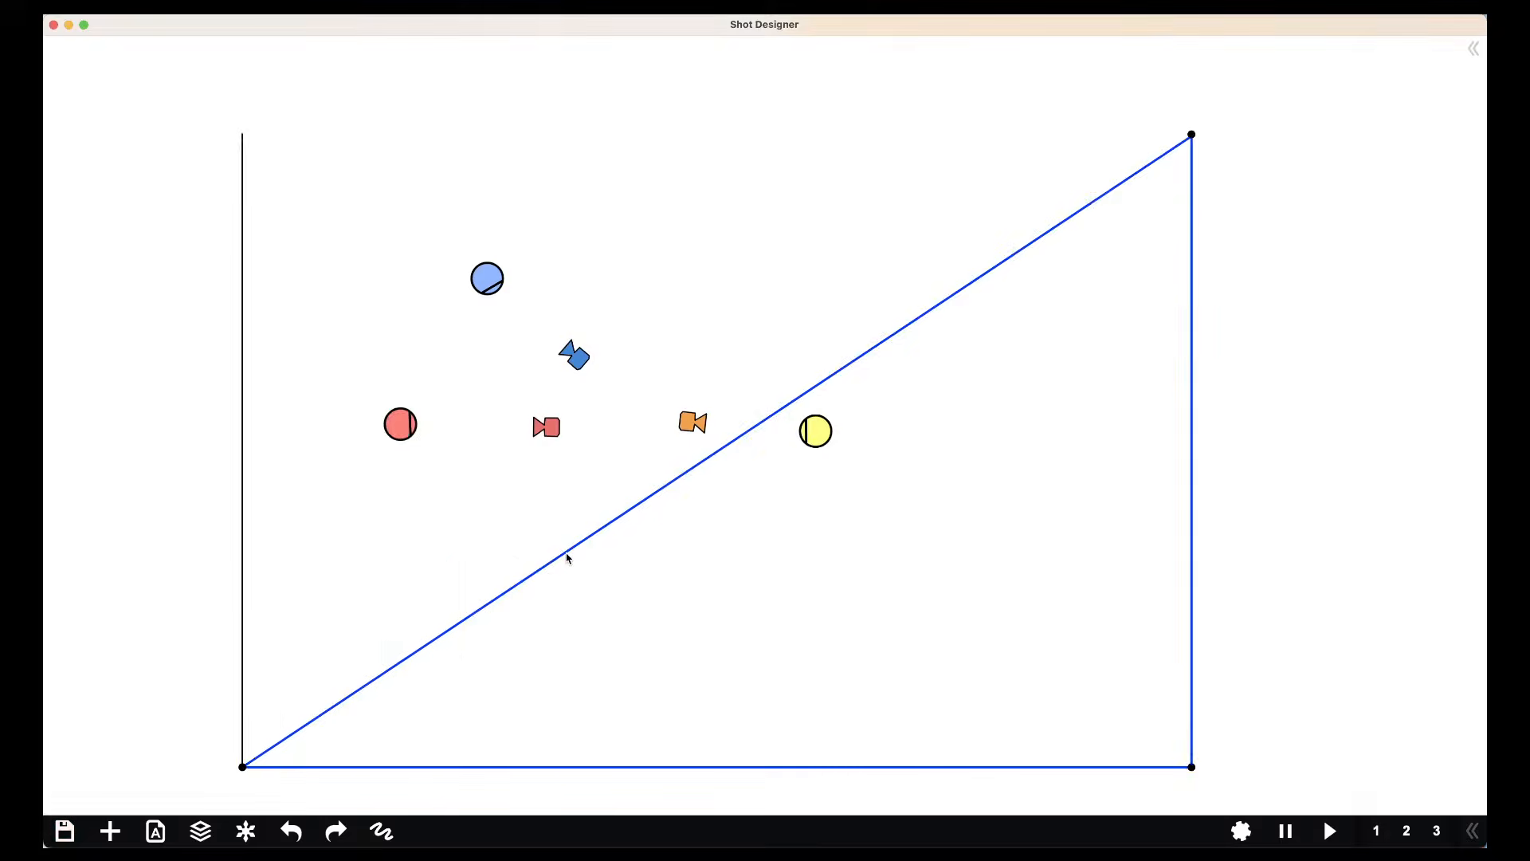
click(568, 557)
click(335, 590)
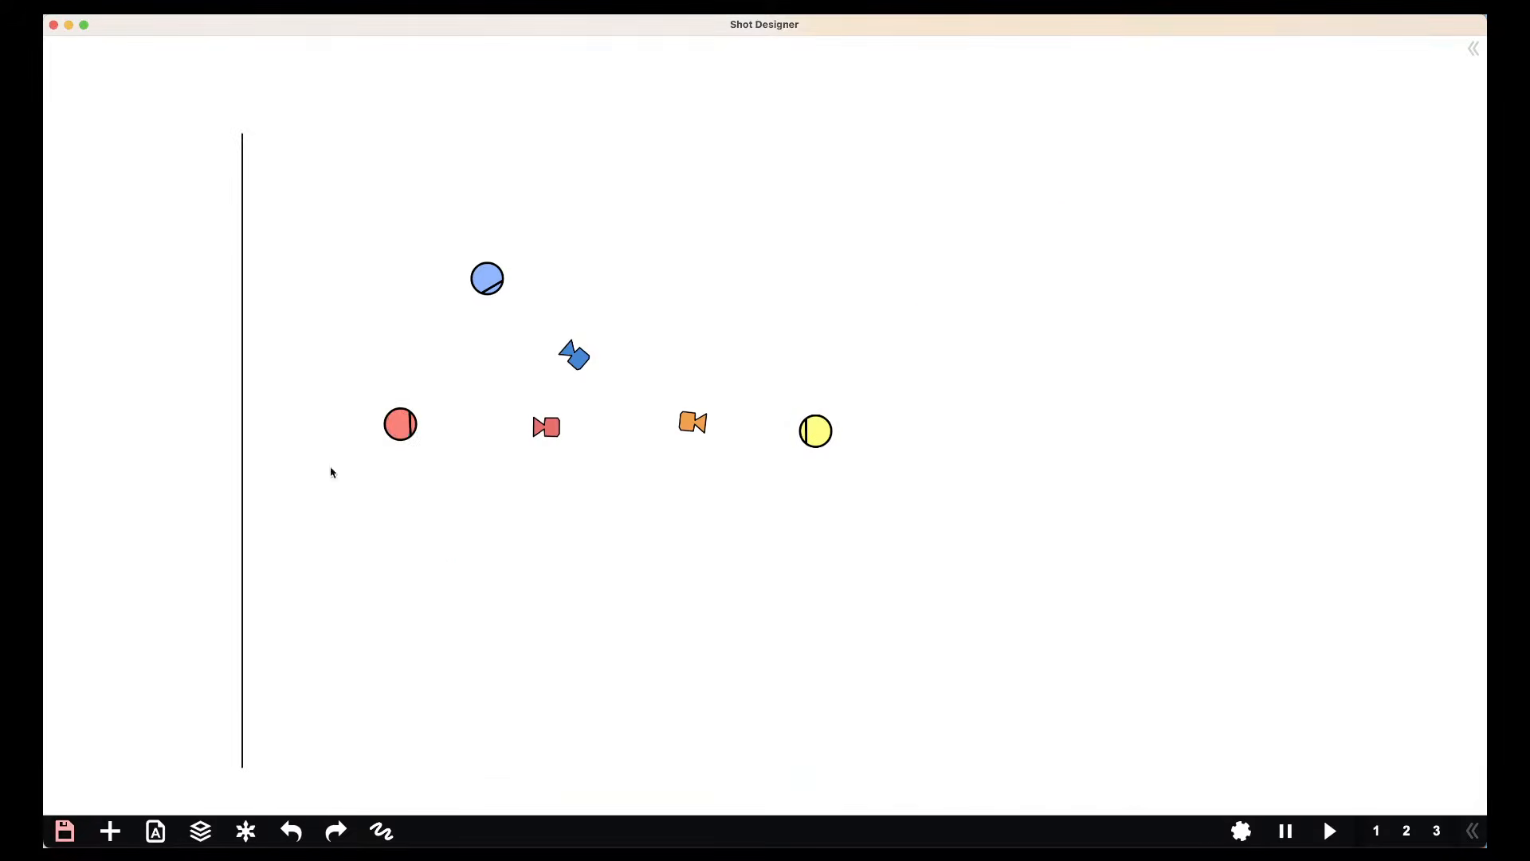
click(243, 364)
key(Delete)
Draw a straight horizontal wall above the characters and cameras, and adjust its end points so it extends beyond them on both sides
click(110, 831)
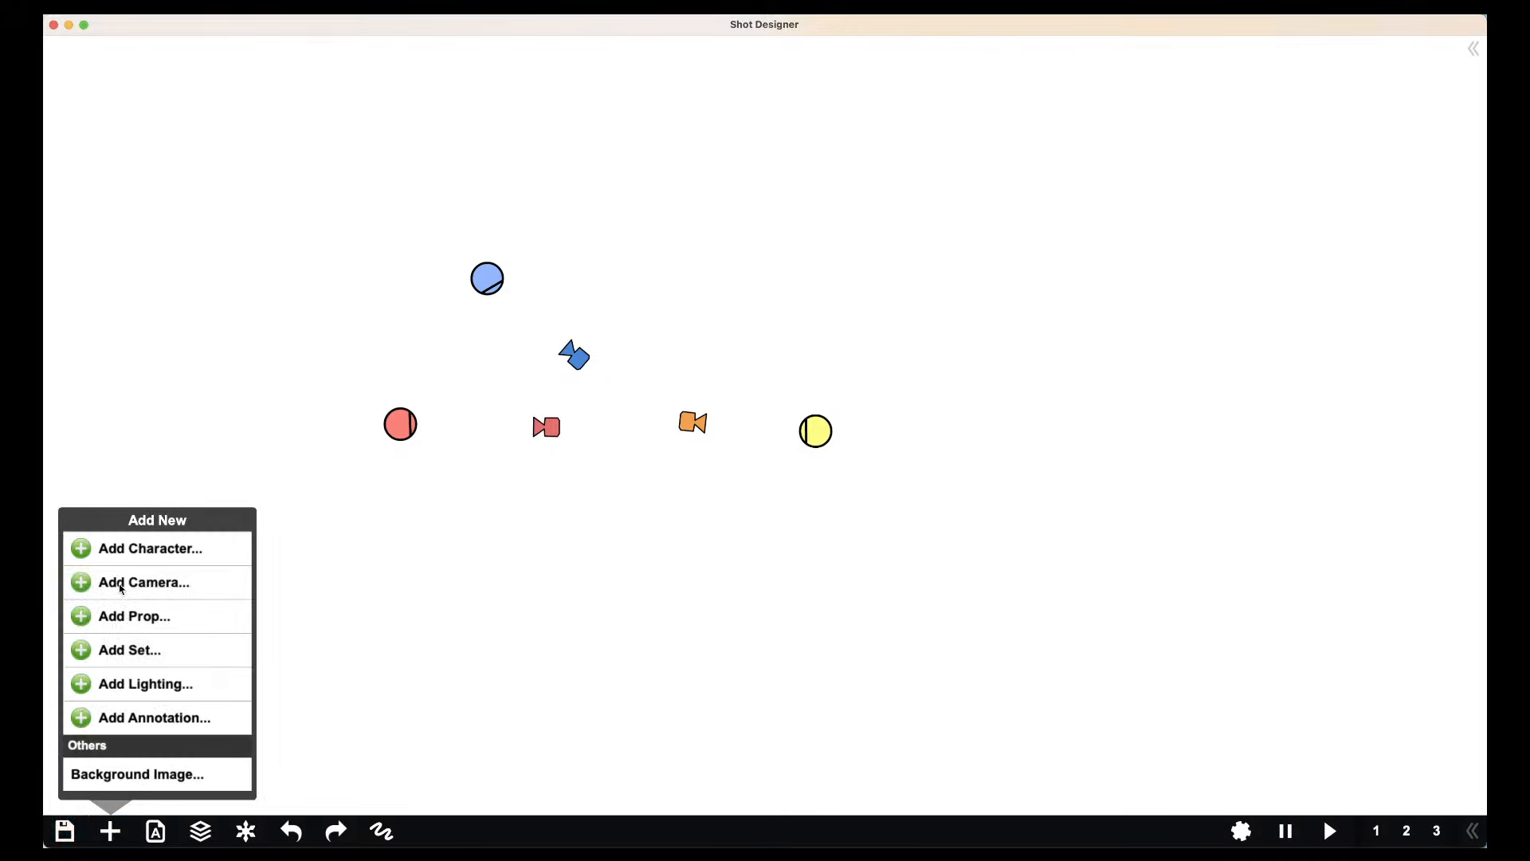
click(141, 651)
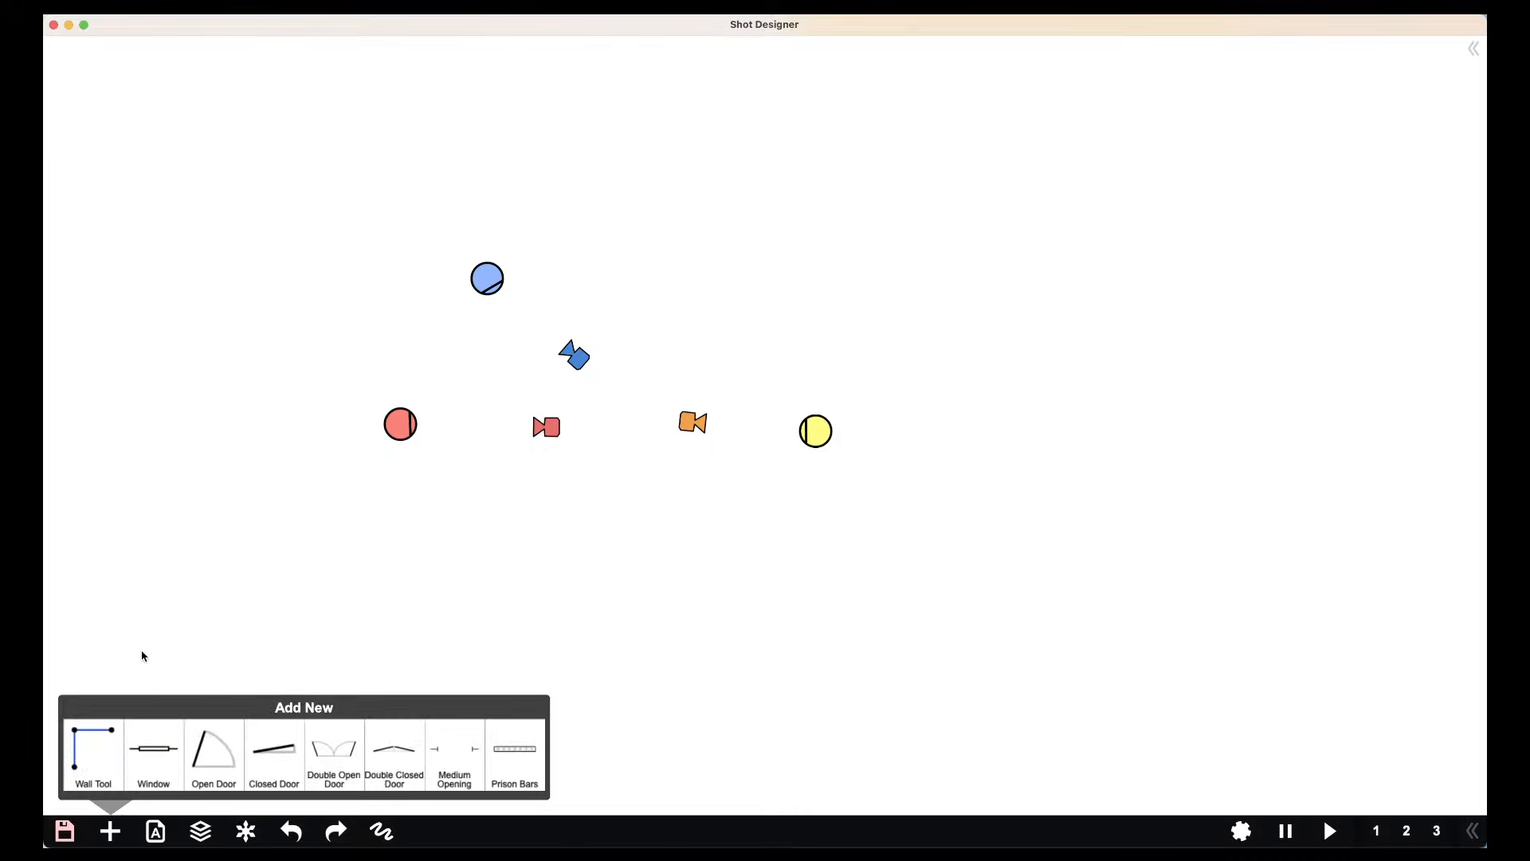
click(103, 767)
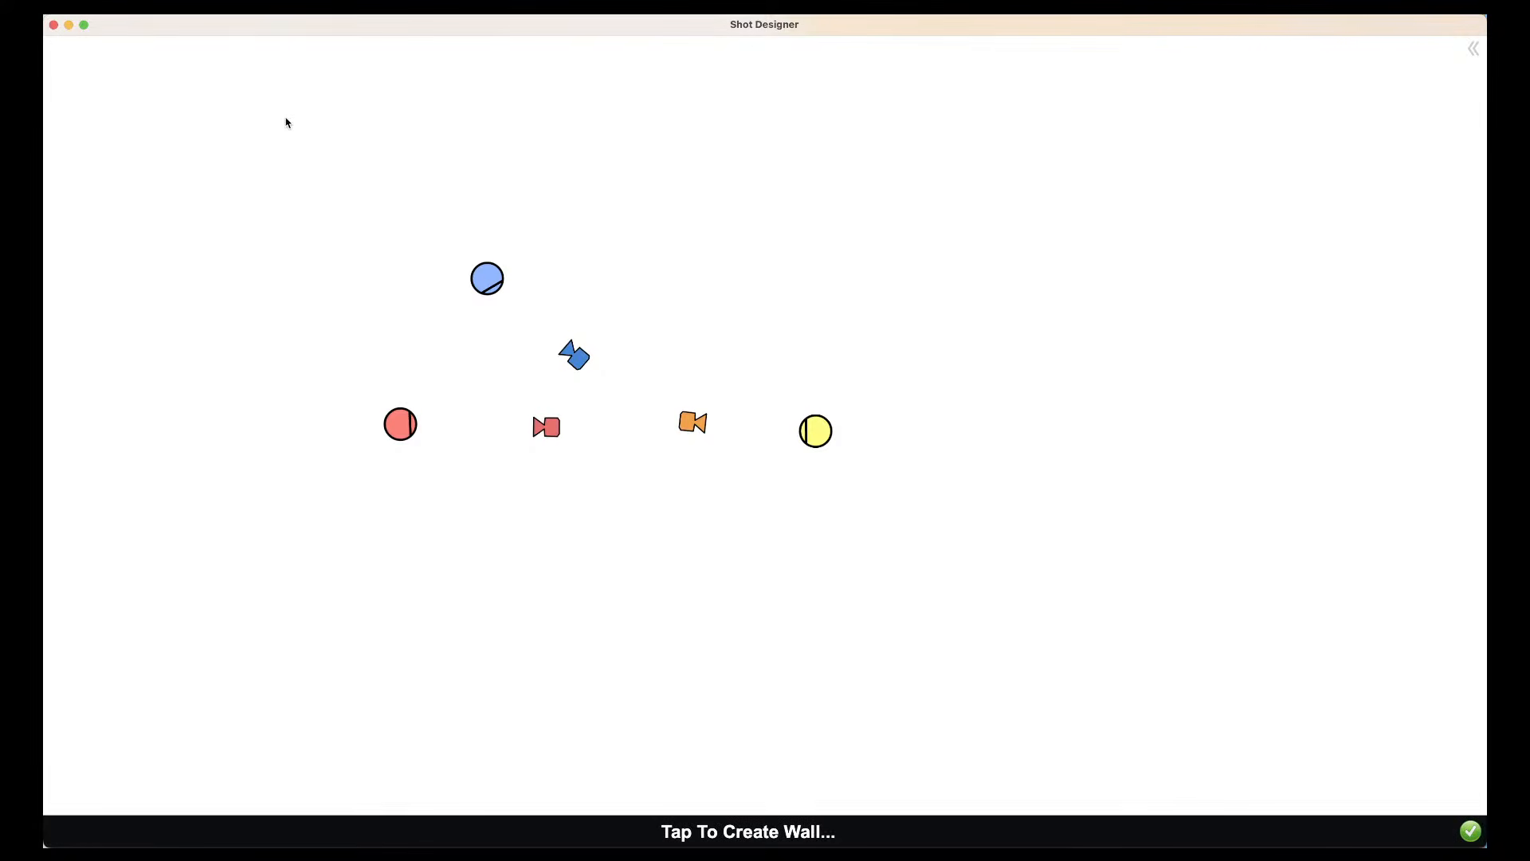
click(1222, 131)
drag(1221, 129, 1236, 161)
drag(292, 134, 220, 182)
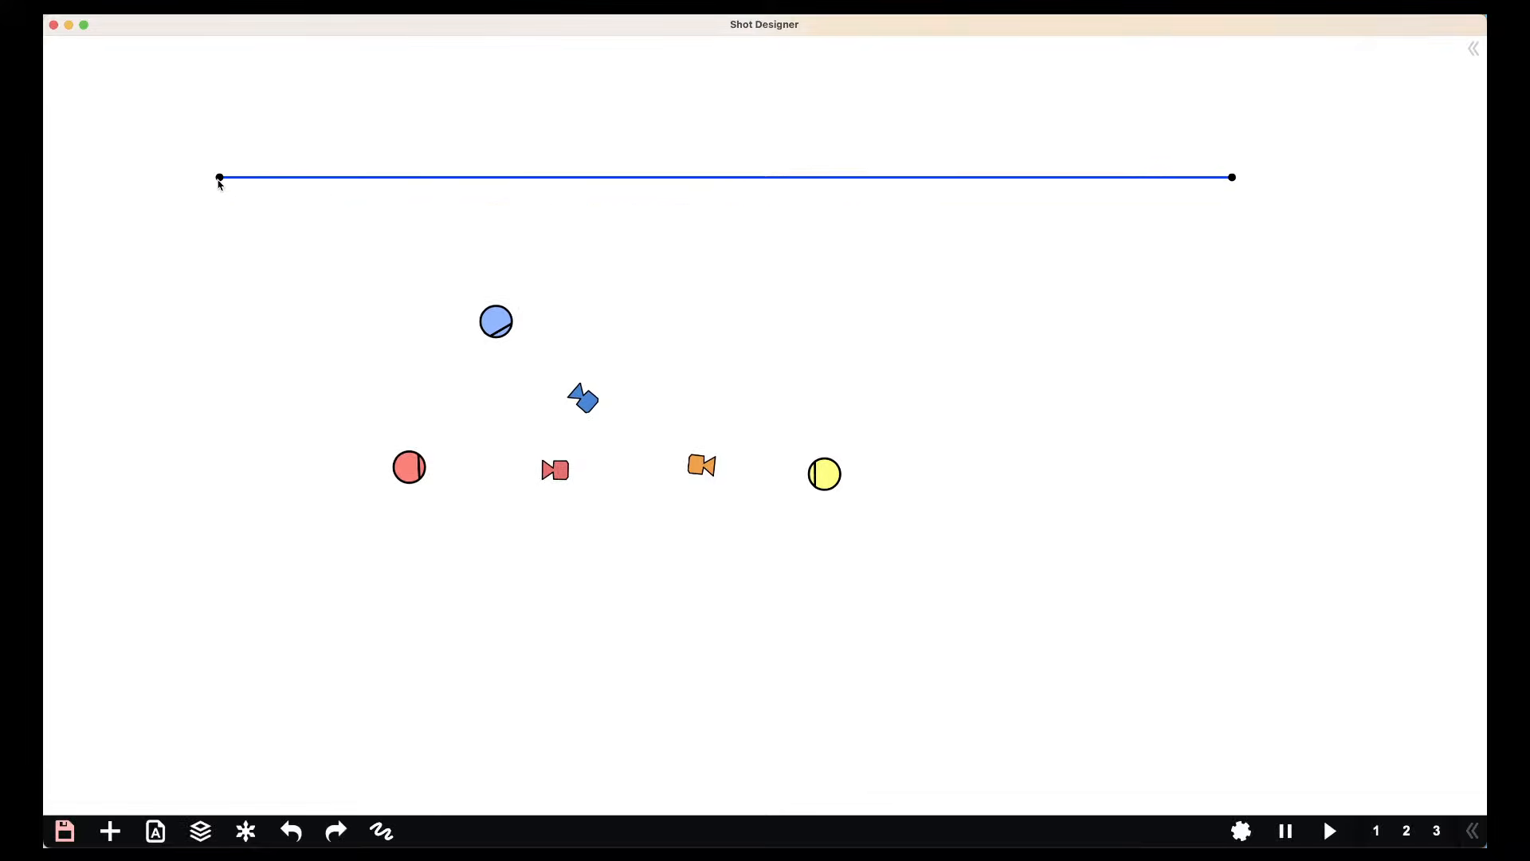
Add a control point near the wall's right end and move it straight below that end to form the right side
click(1257, 763)
click(1210, 177)
click(1343, 142)
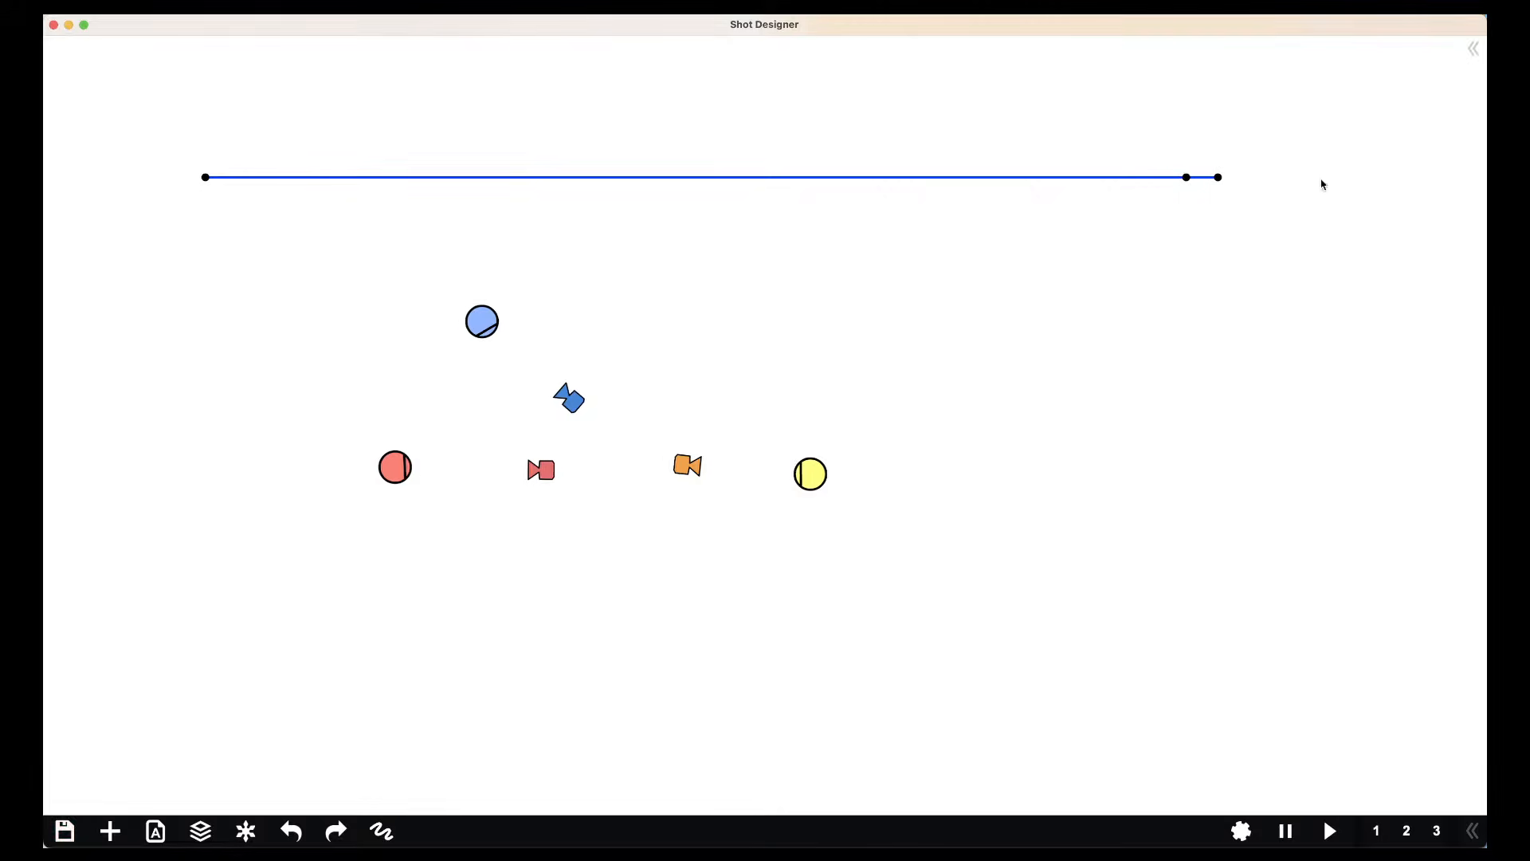
drag(1200, 176, 1237, 759)
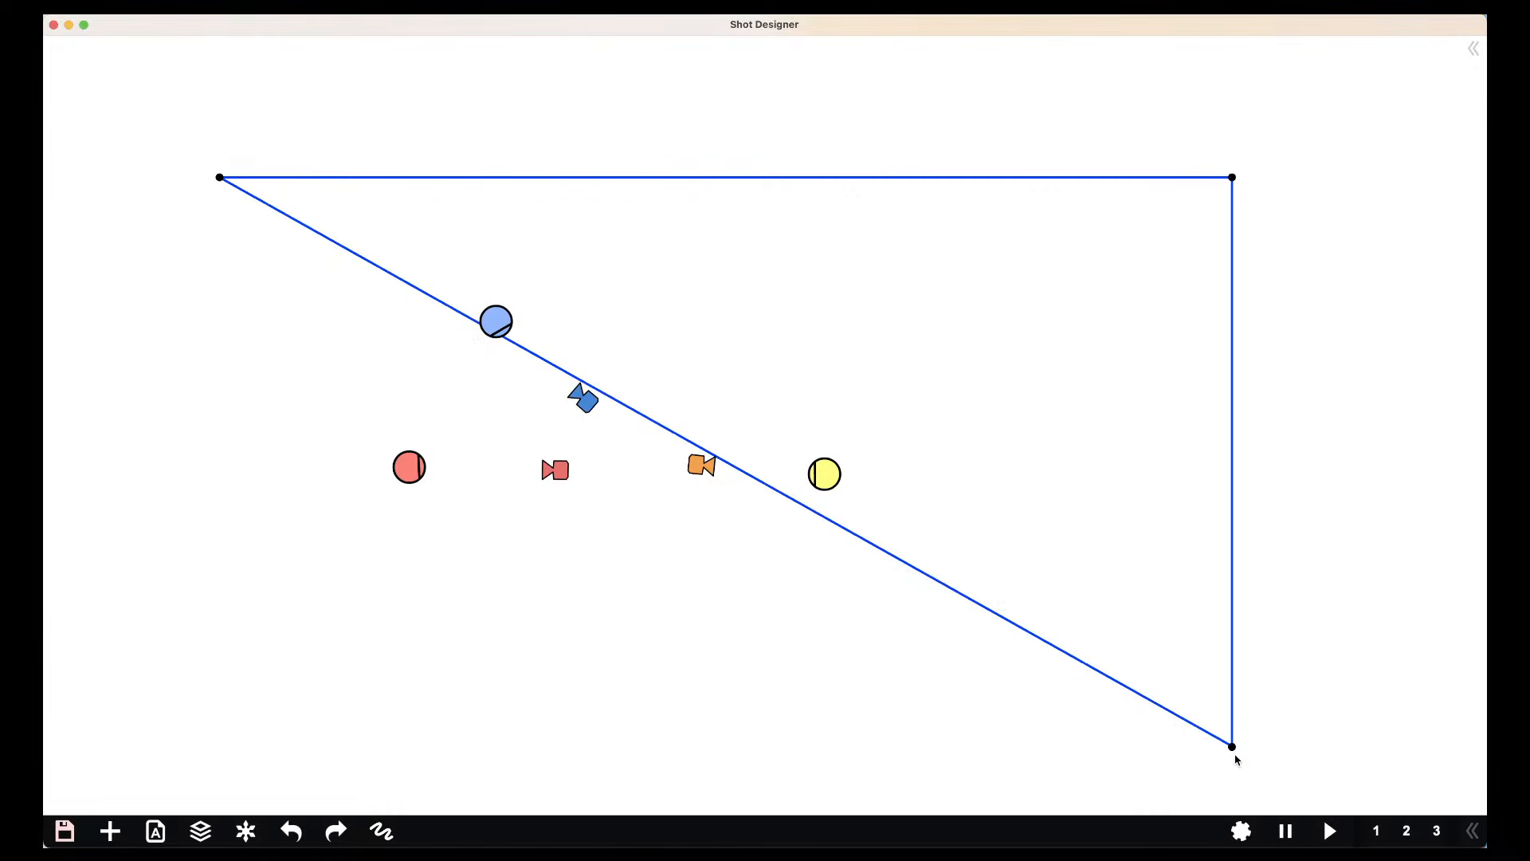
Add a control point on the wall's diagonal and move it to the lower-left corner, forming a rectangular room
click(220, 177)
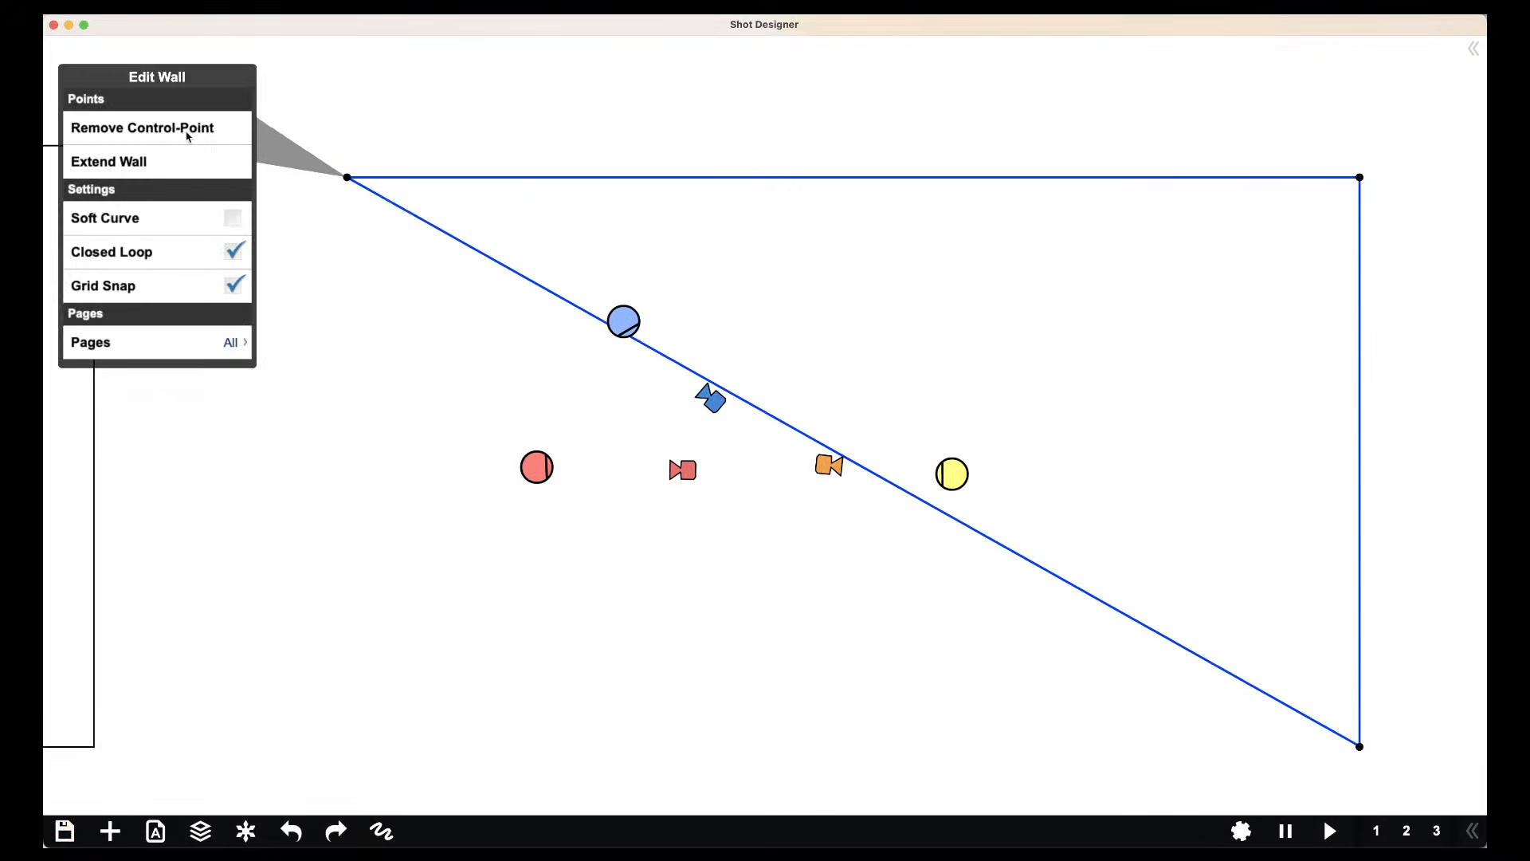
click(399, 212)
click(267, 210)
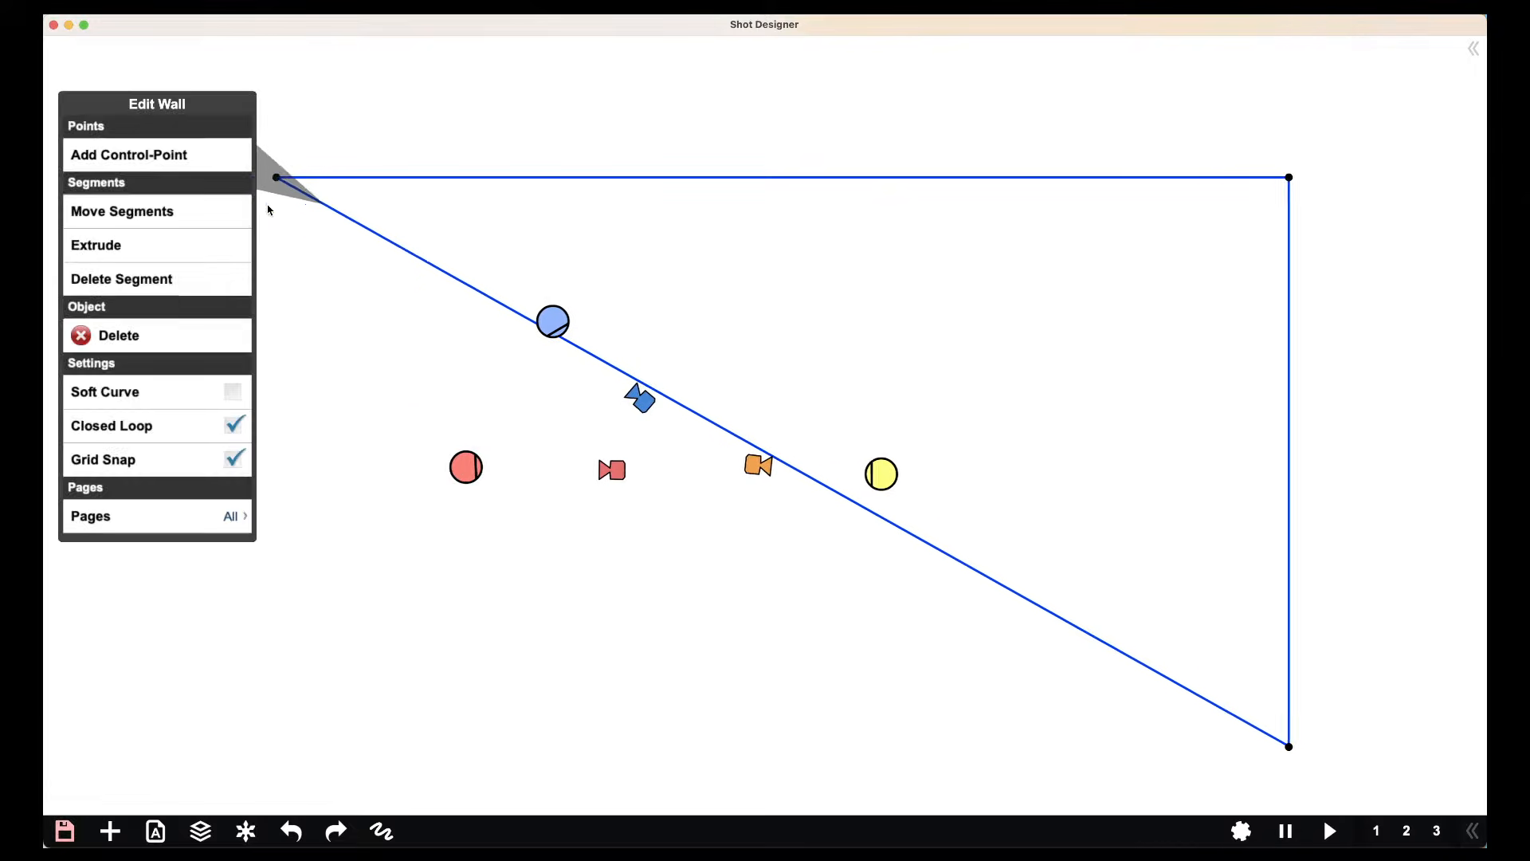
click(164, 157)
drag(283, 209, 228, 764)
click(376, 629)
drag(390, 619, 318, 597)
Try raising the room's upper-right corner, and remove the extra control point above it
click(655, 158)
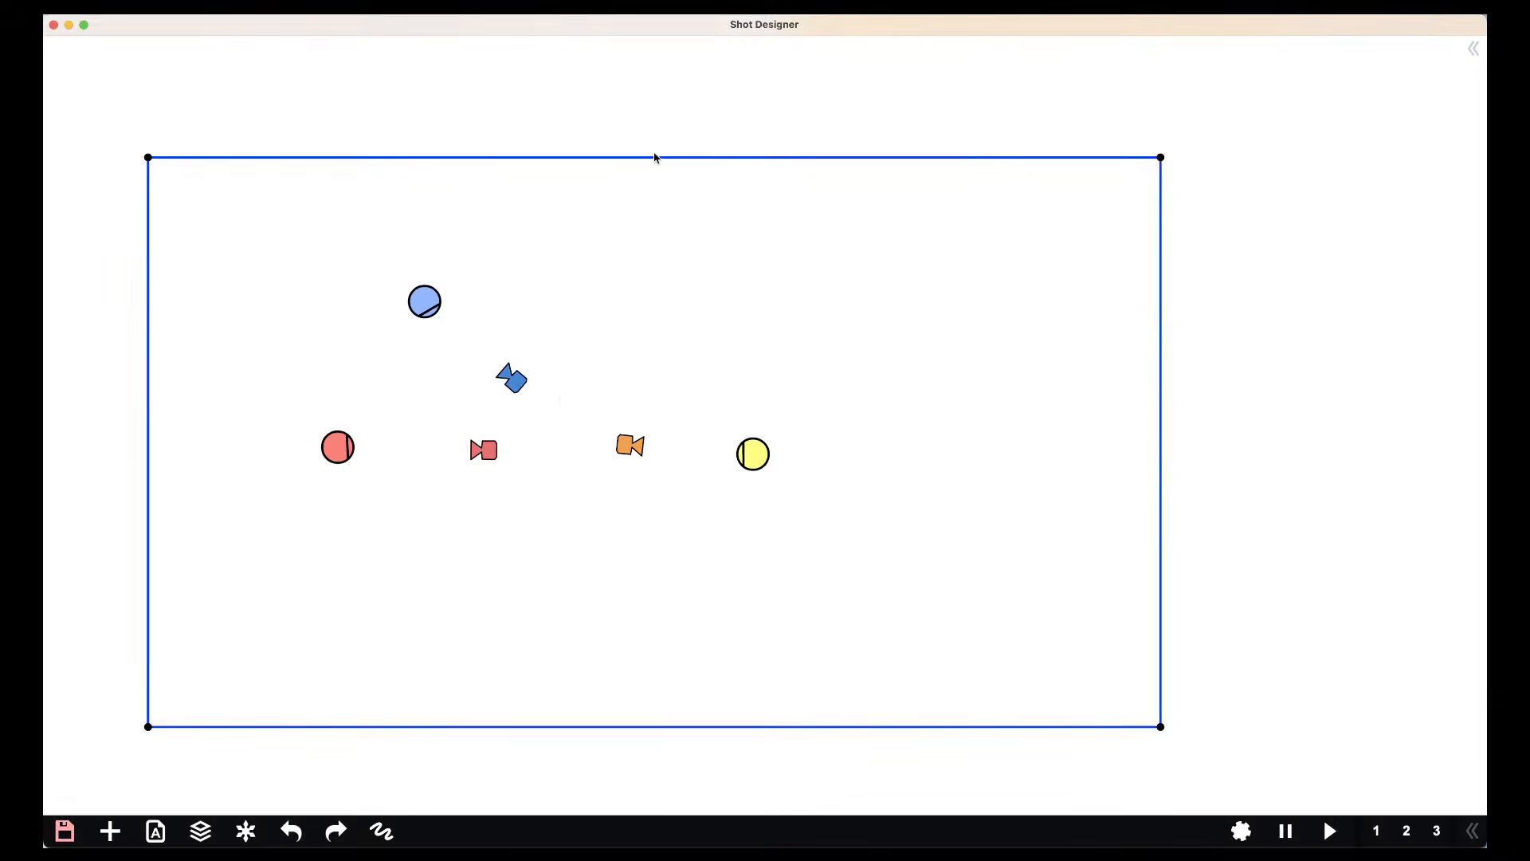
drag(1162, 159, 1163, 105)
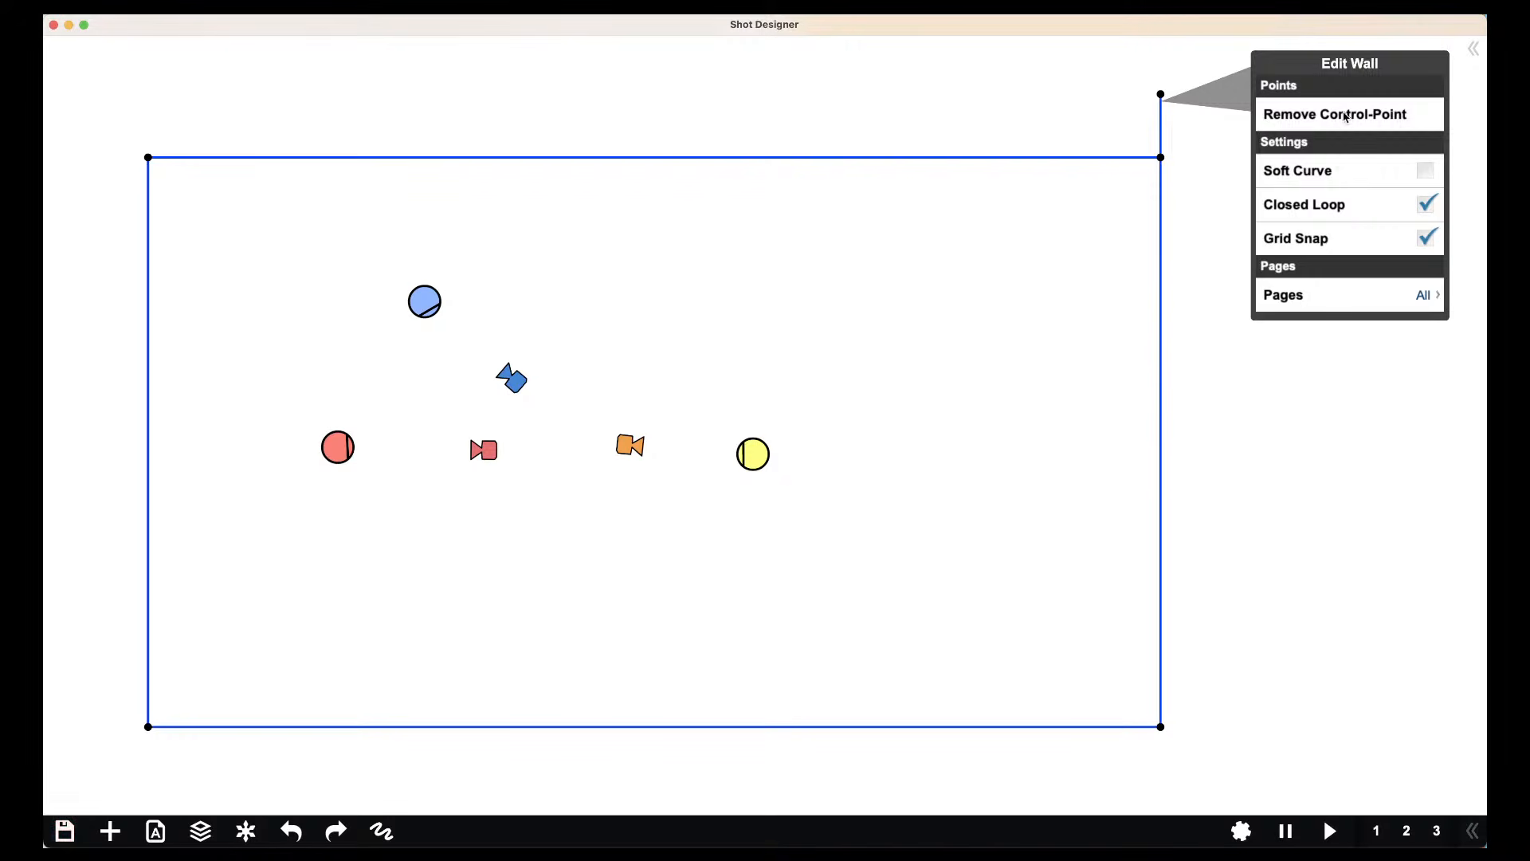
click(1345, 116)
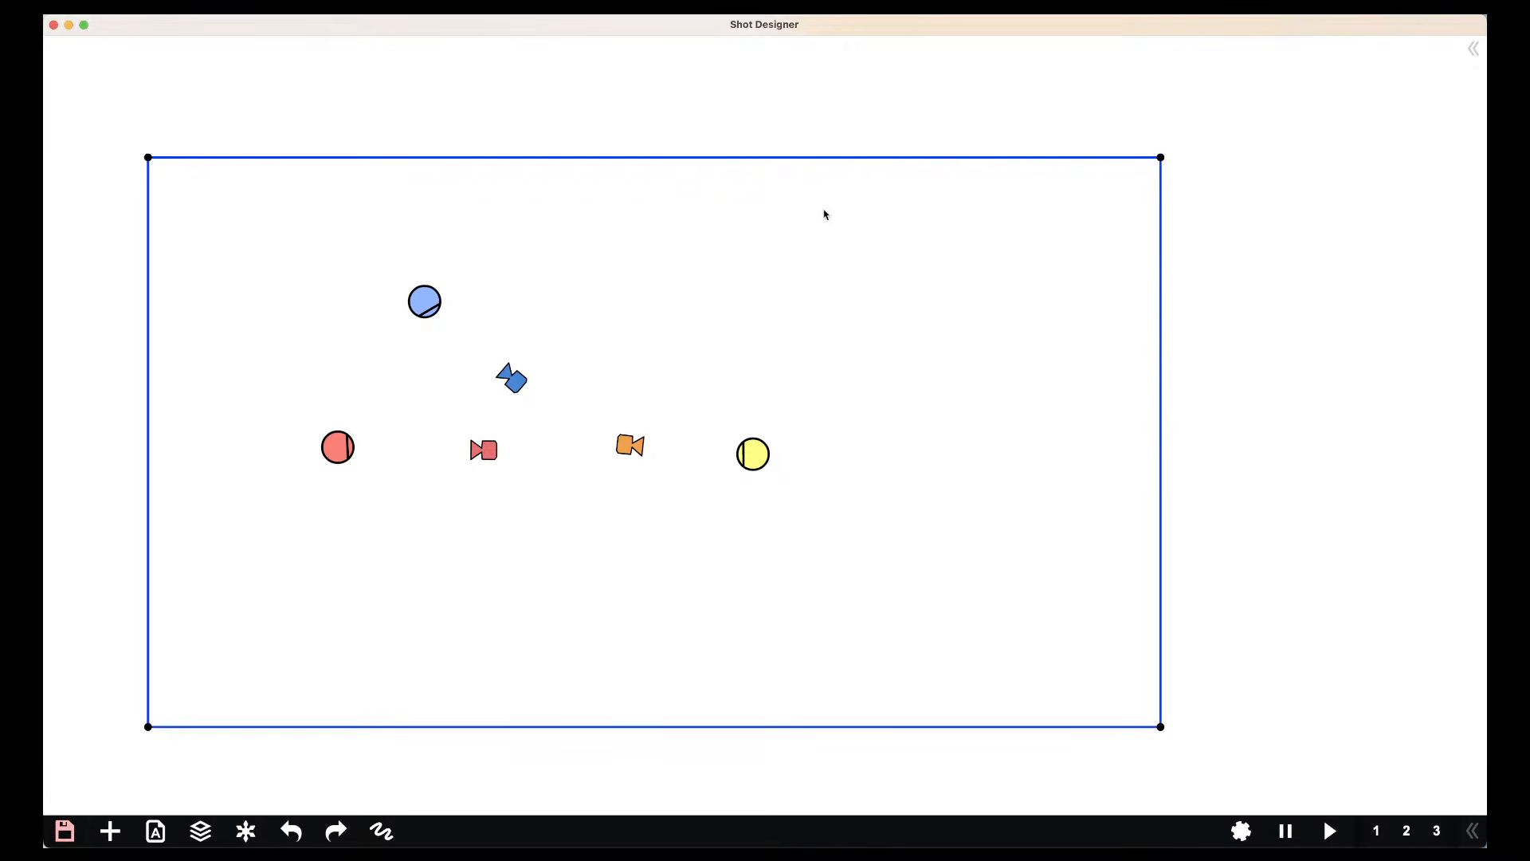
Raise the room's upper wall by moving both its right and left corners up to the same height
click(528, 157)
click(326, 172)
drag(594, 161, 597, 102)
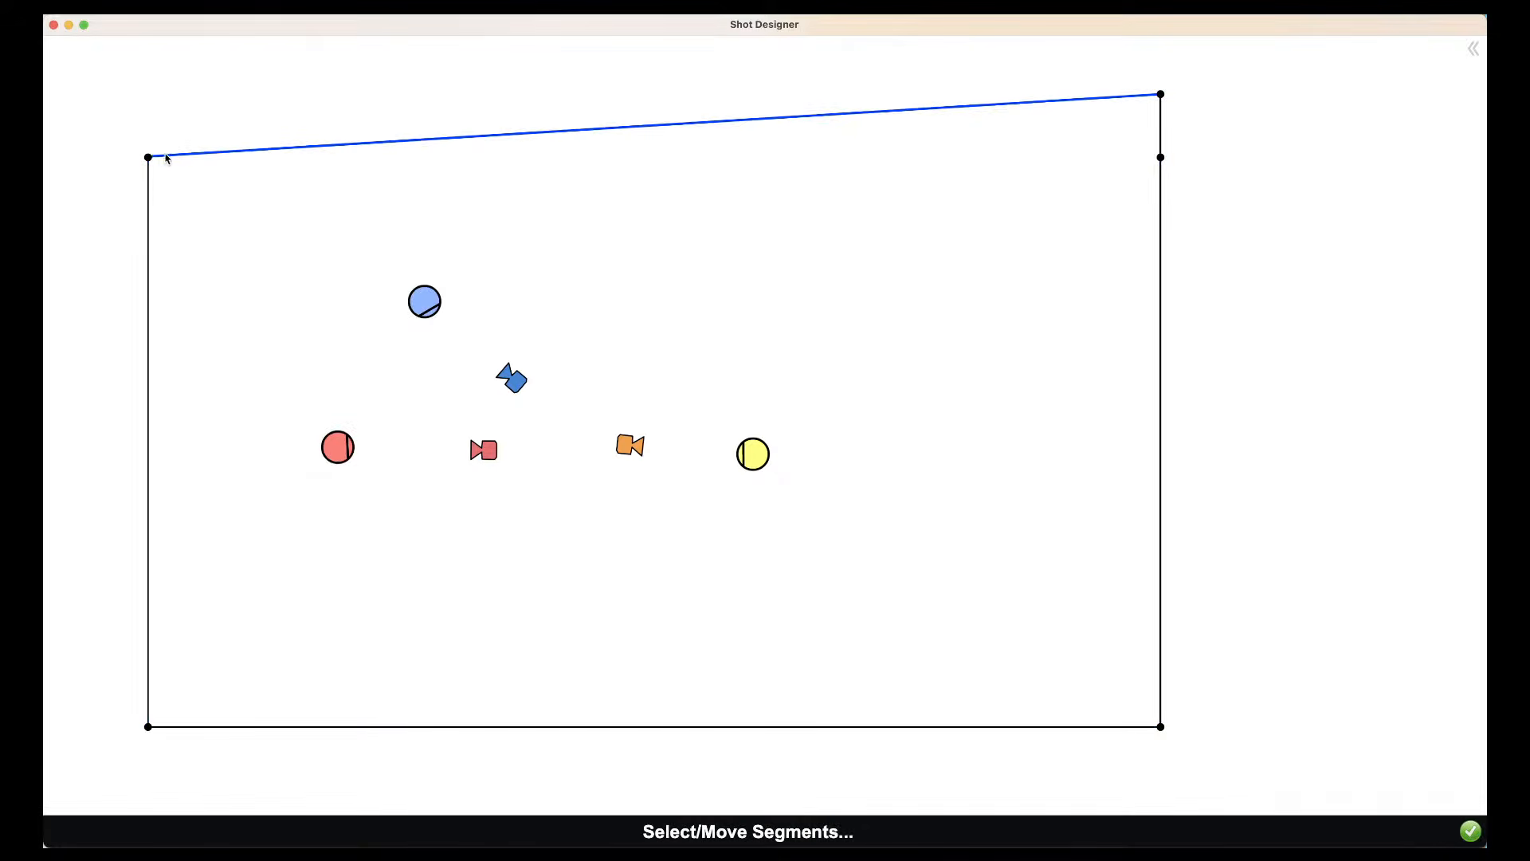
drag(150, 156, 157, 103)
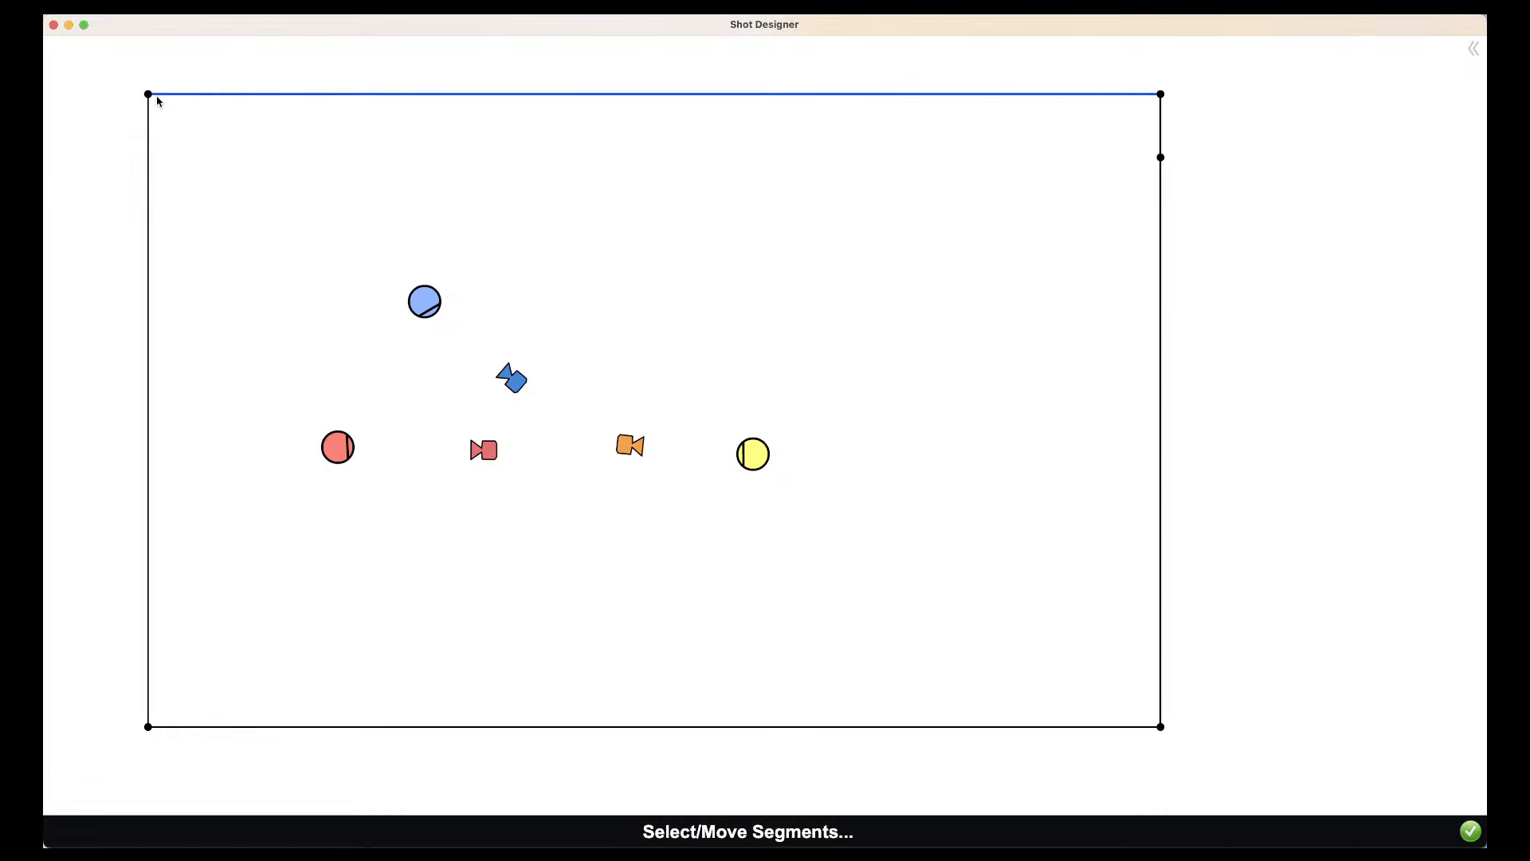
click(665, 271)
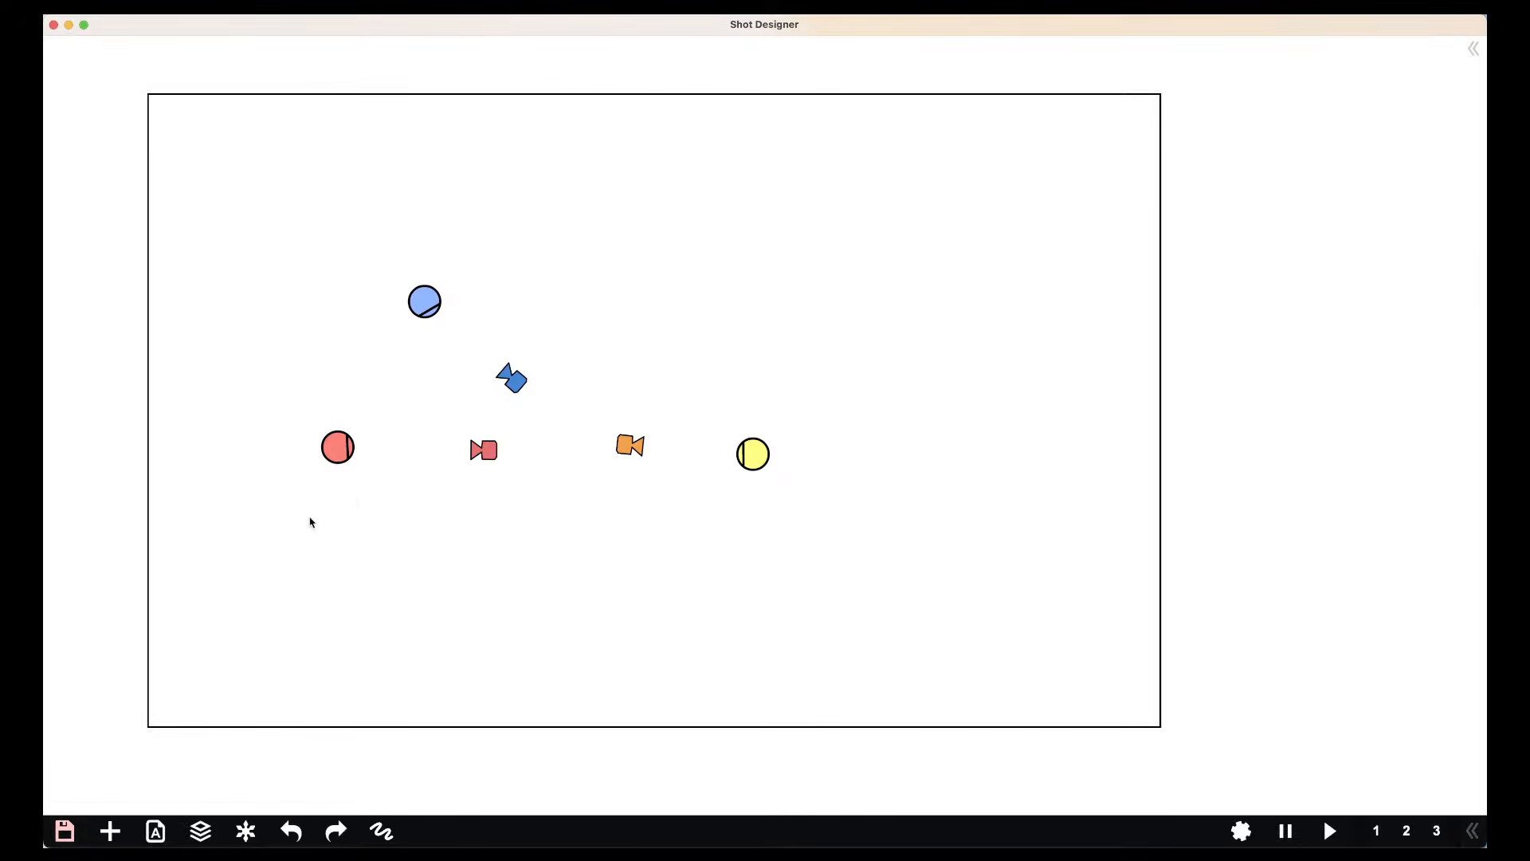
Add a window set piece onto the left part of the room's upper wall
mouse_move(722, 267)
mouse_down()
mouse_move(770, 305)
mouse_move(743, 280)
mouse_up()
click(111, 833)
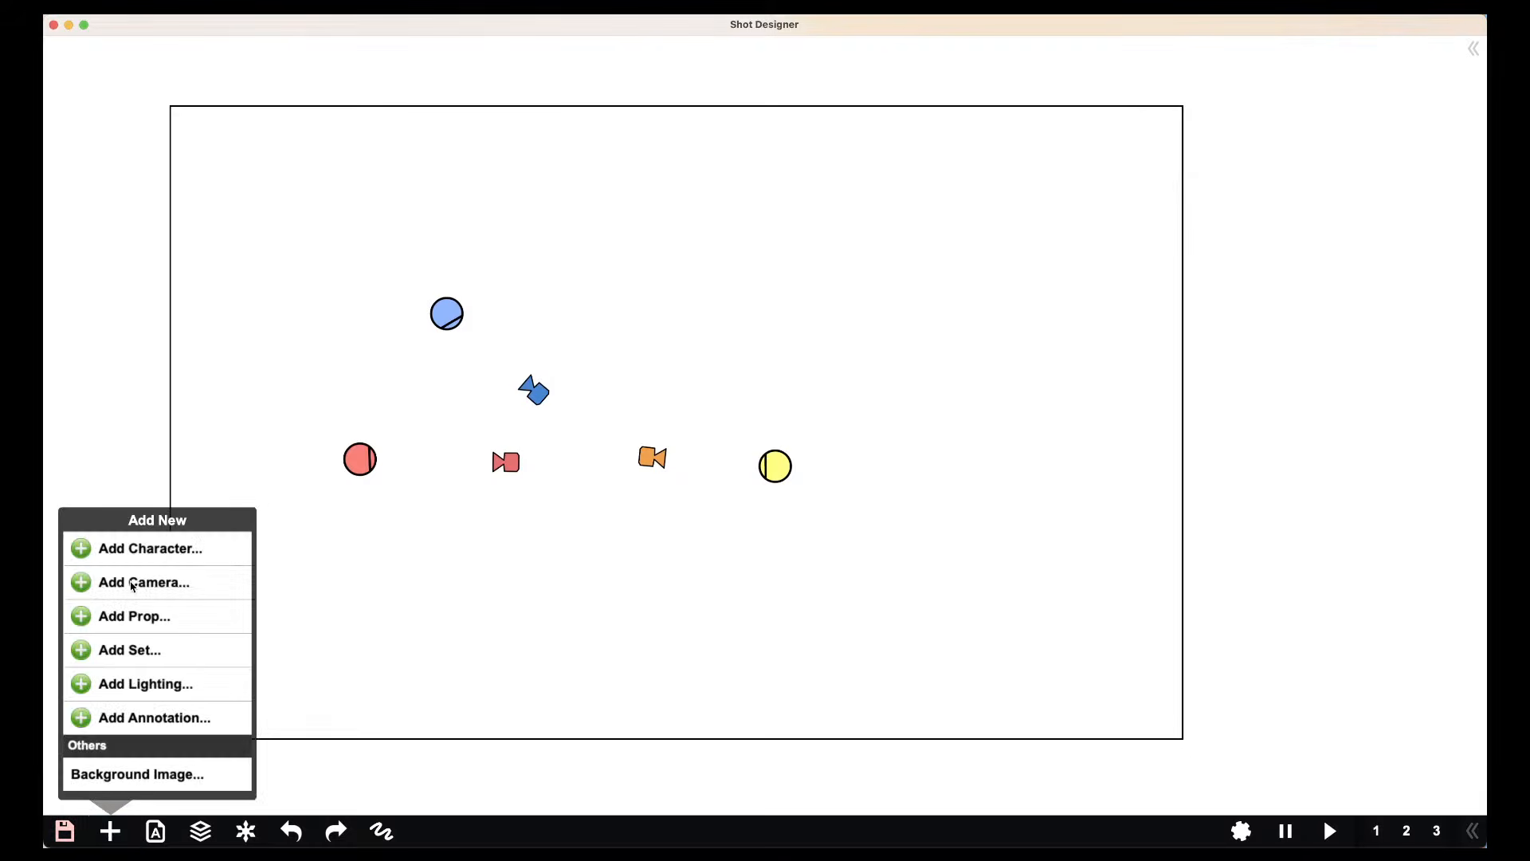
click(148, 651)
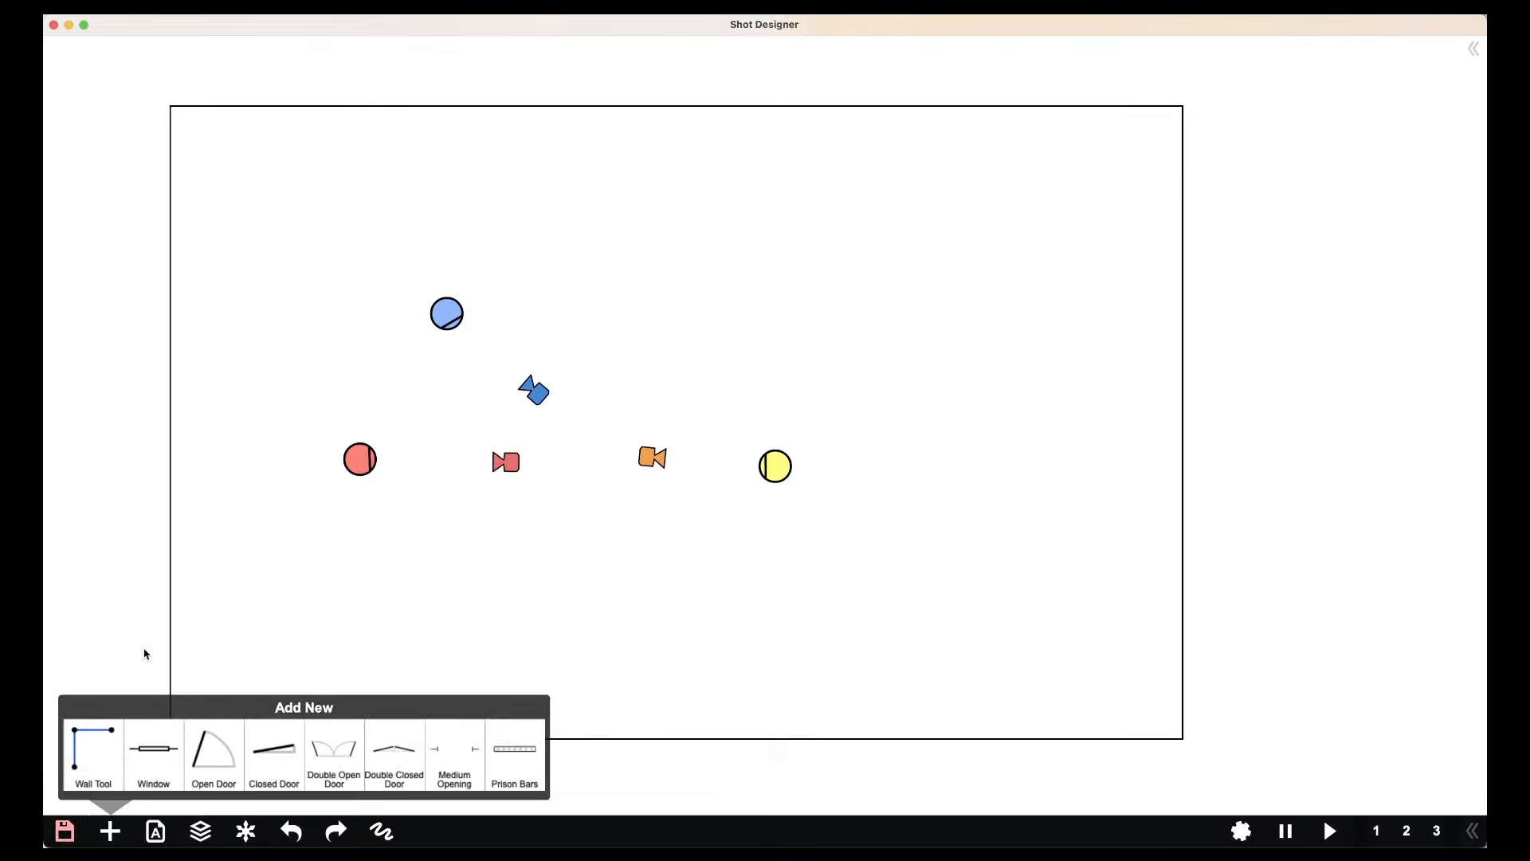
click(155, 748)
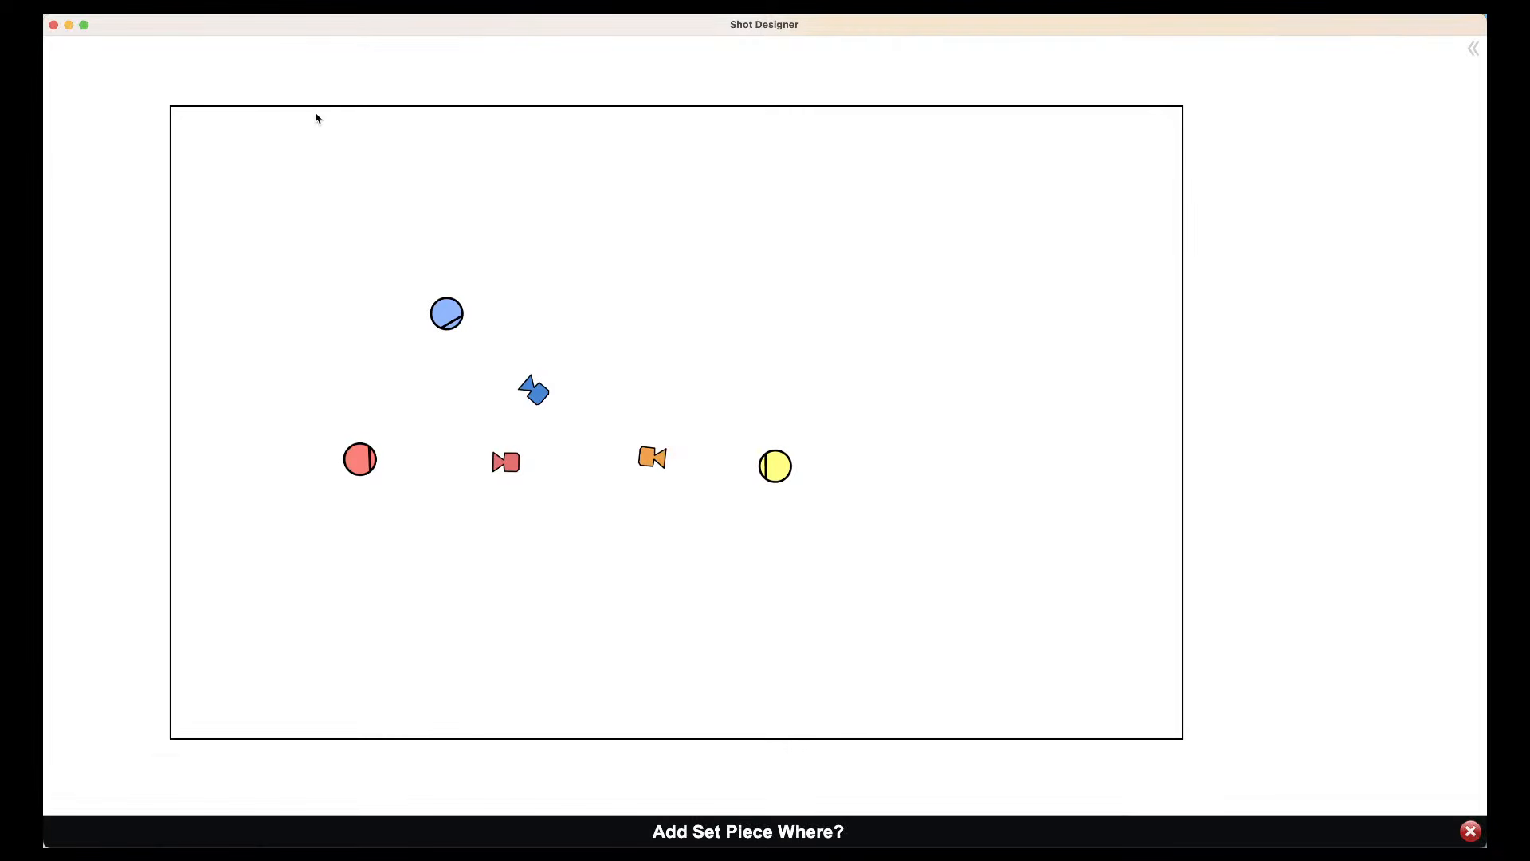
drag(327, 107, 448, 113)
click(735, 130)
Make the window scalable and reduce its thickness so it sits slimmer on the wall
click(468, 105)
click(456, 106)
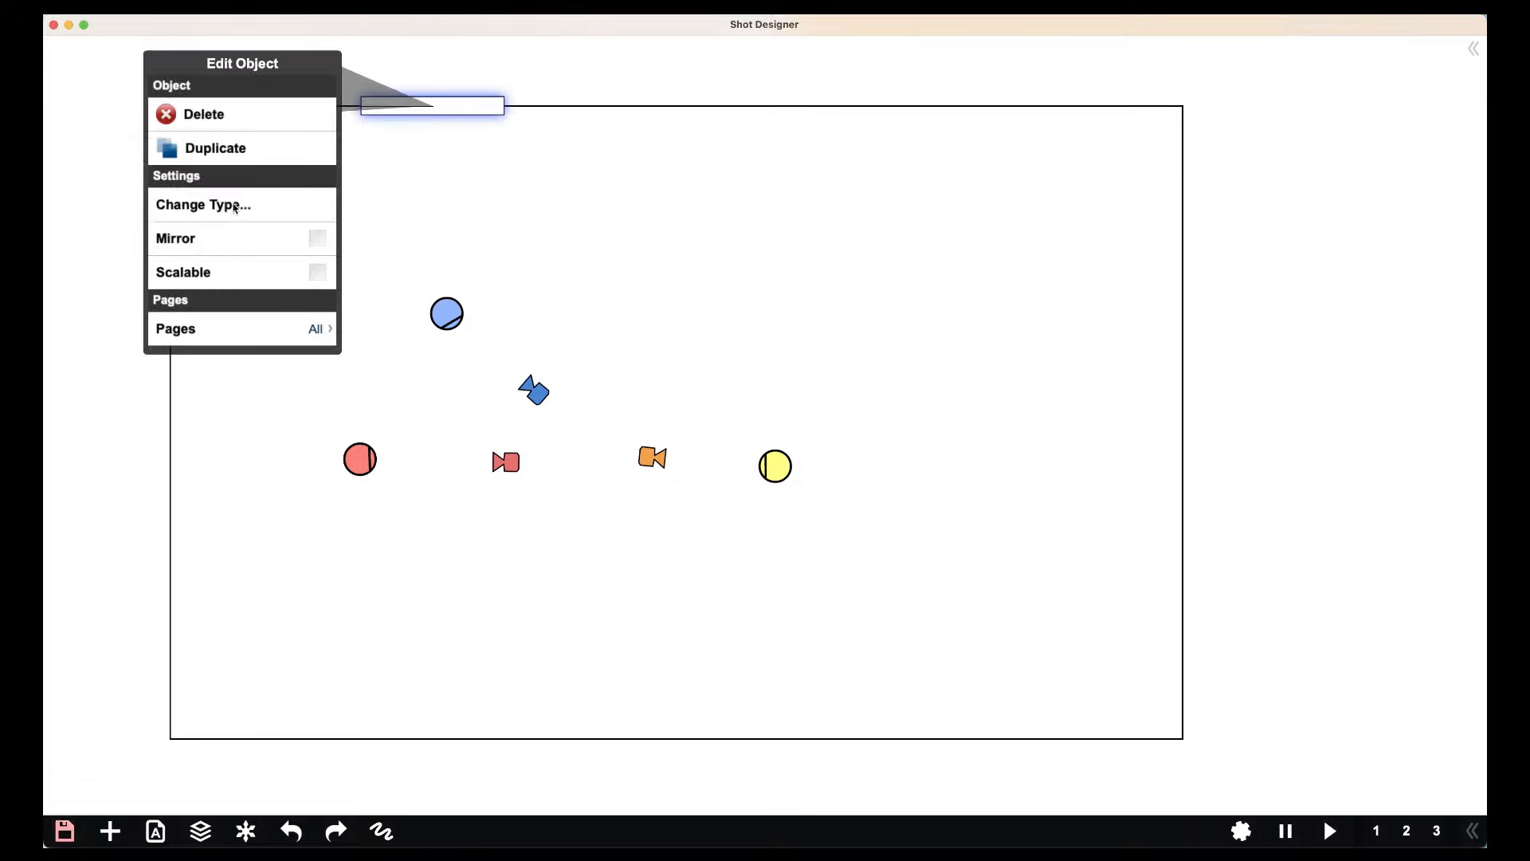
click(318, 273)
click(435, 109)
drag(431, 98, 430, 102)
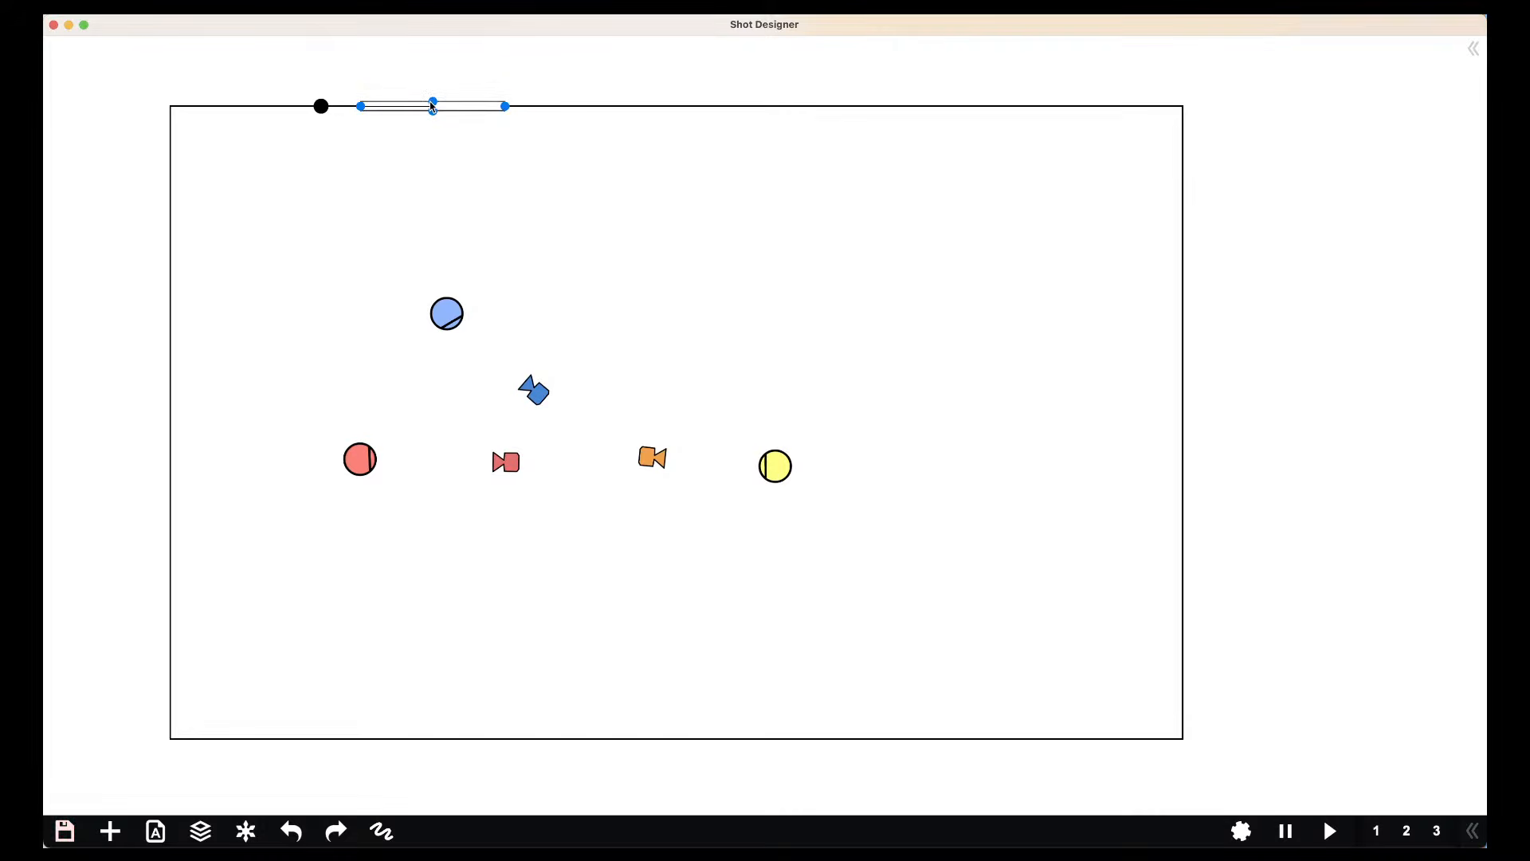
click(447, 150)
Duplicate the window and place the copy on the right part of the upper wall
click(468, 111)
click(468, 111)
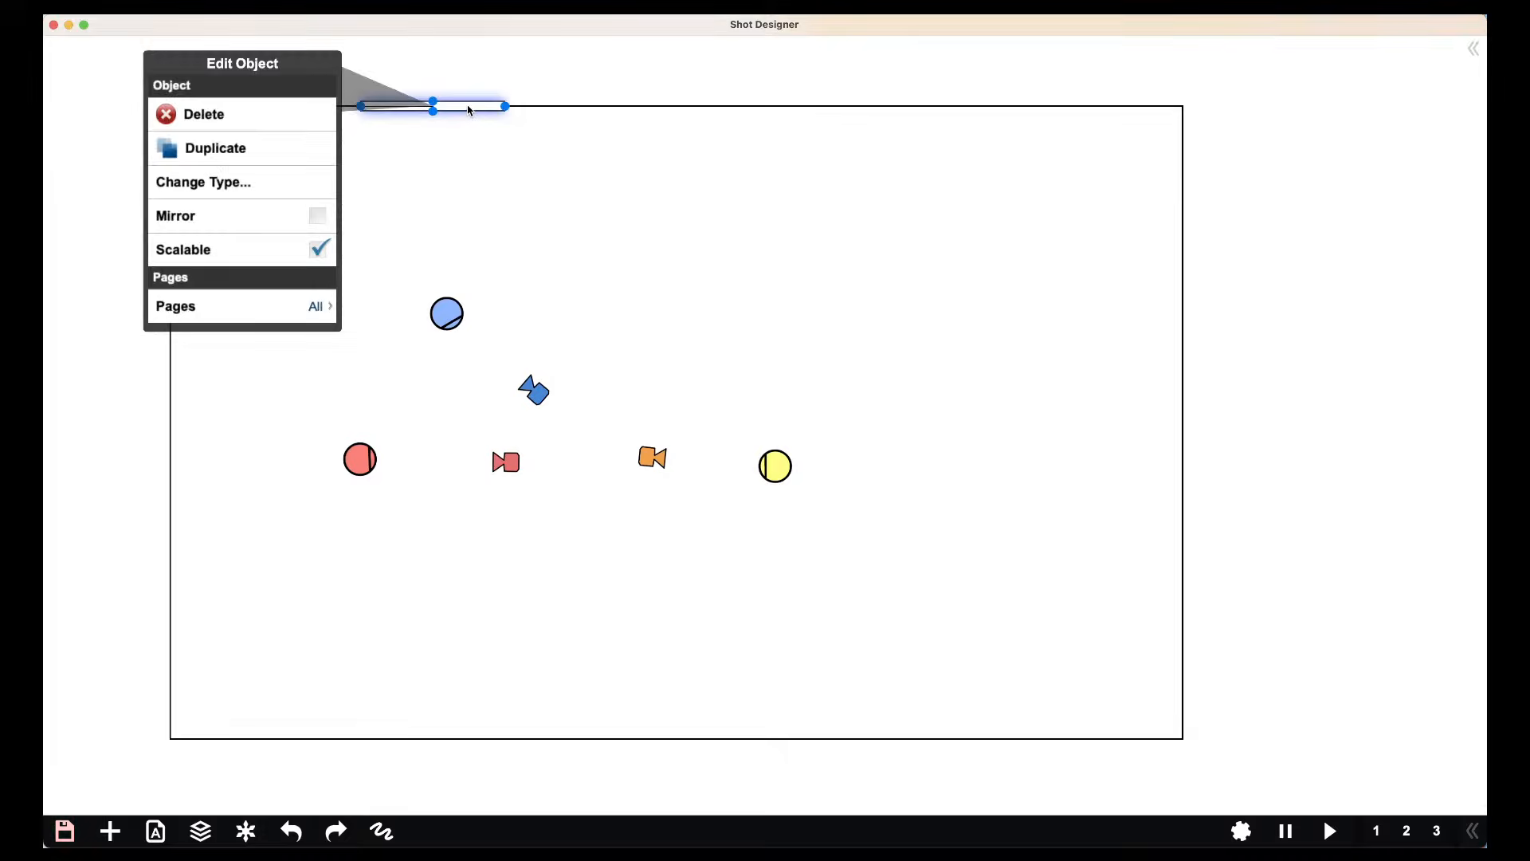
click(234, 152)
mouse_move(536, 111)
mouse_down()
mouse_move(1025, 106)
mouse_move(866, 107)
mouse_move(916, 109)
mouse_move(922, 164)
mouse_move(903, 160)
mouse_move(934, 159)
mouse_up()
click(888, 134)
click(752, 338)
drag(752, 338, 796, 311)
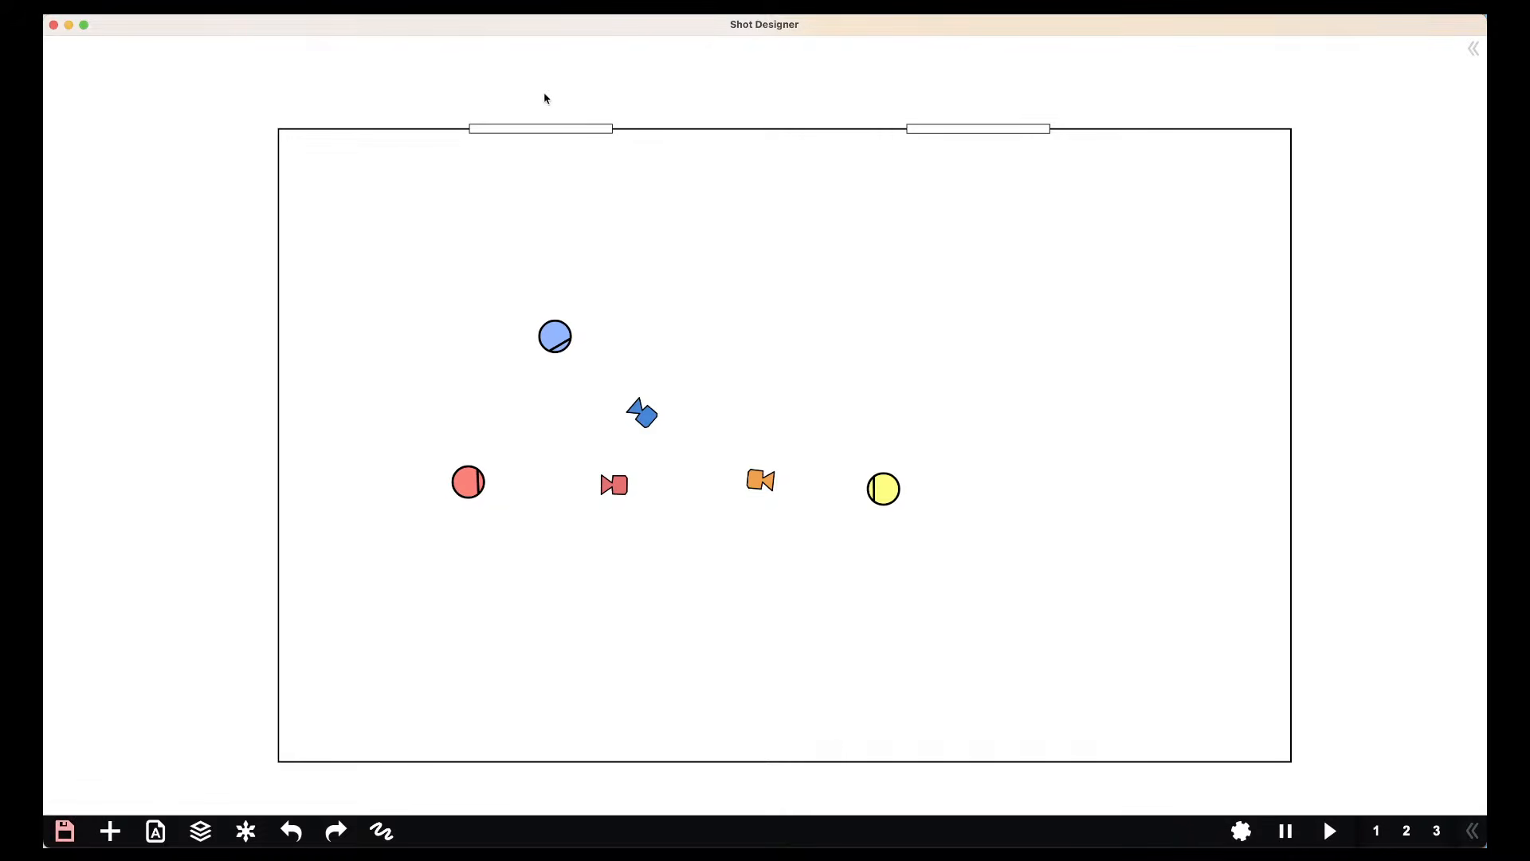
Add a bounce board light just inside the room beneath the left window
drag(847, 415, 825, 412)
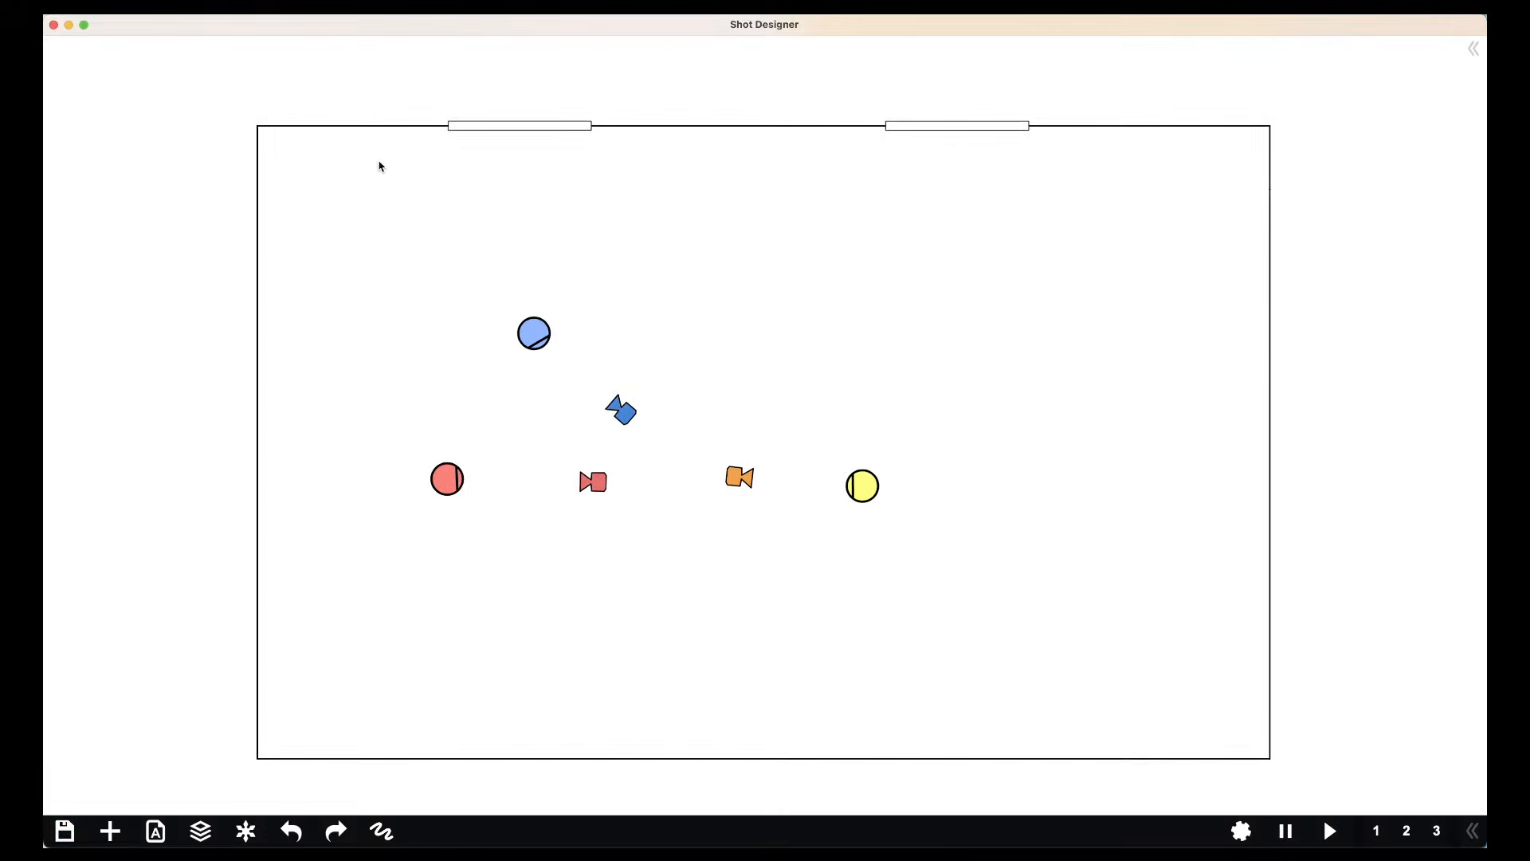
click(110, 831)
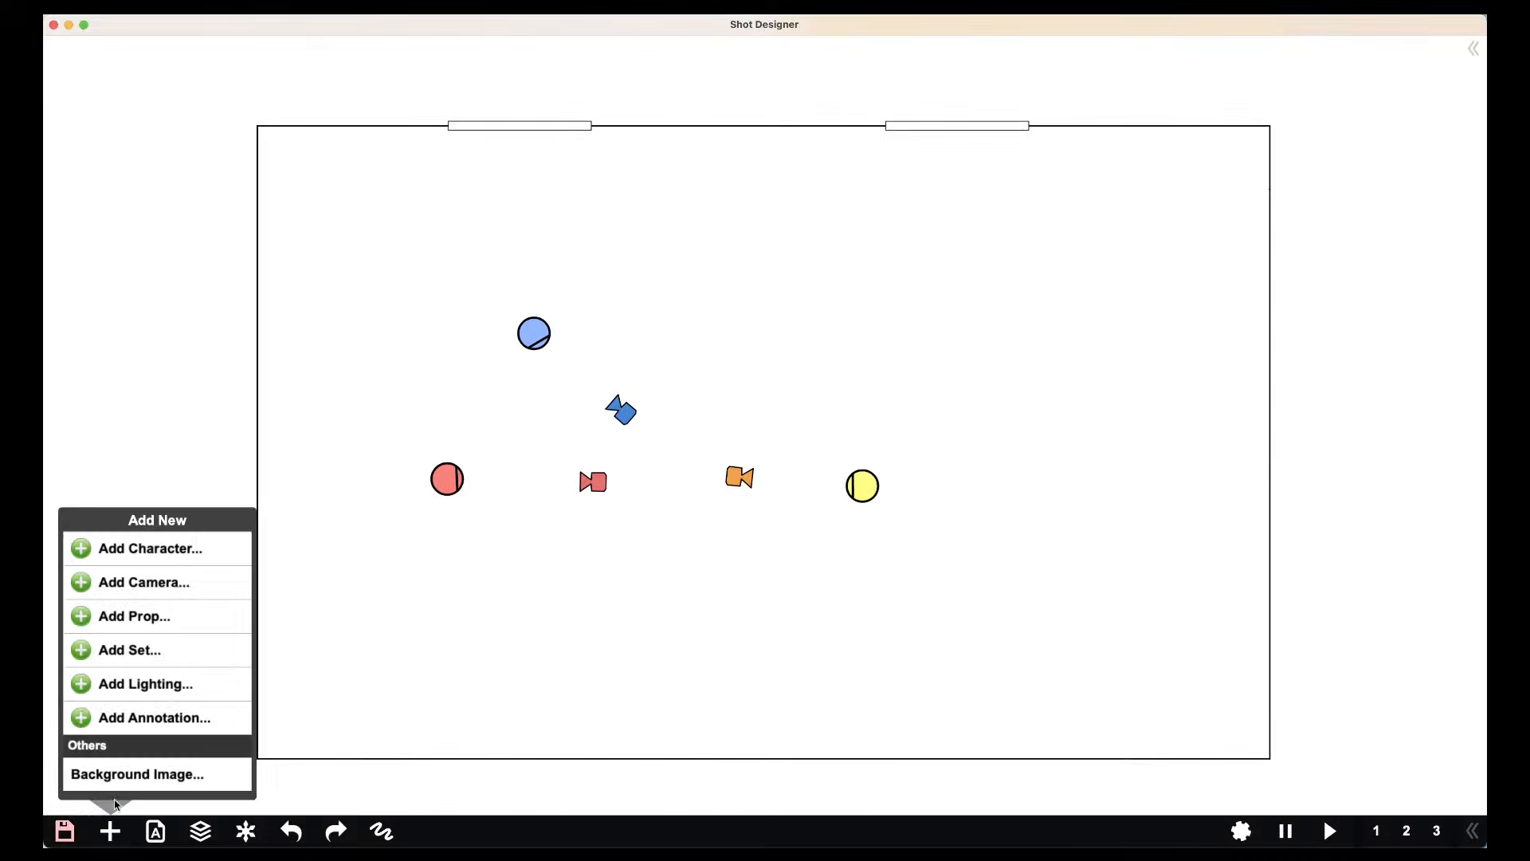
click(148, 690)
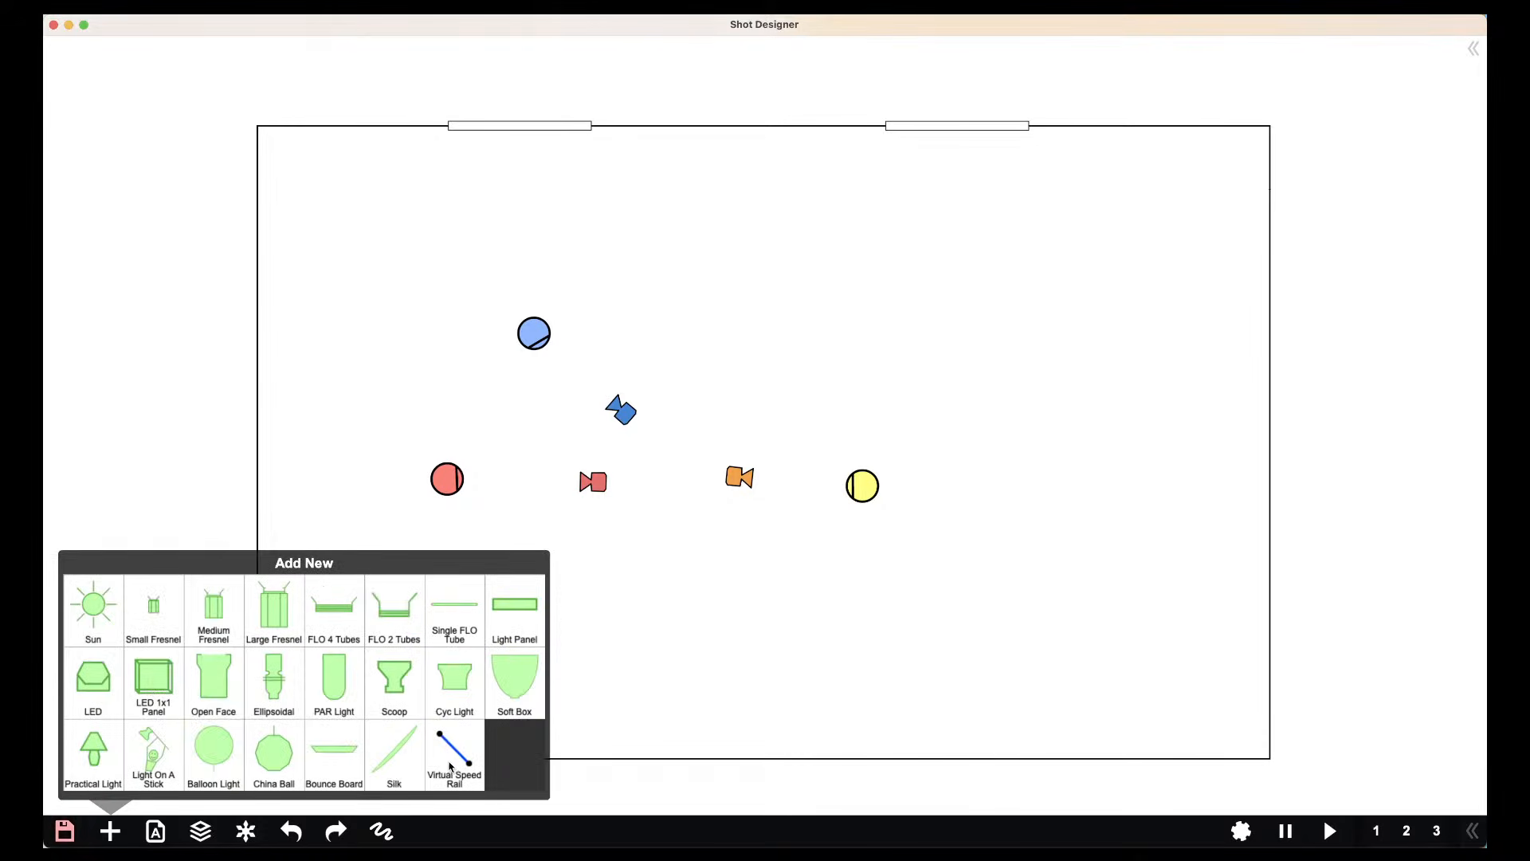
click(335, 755)
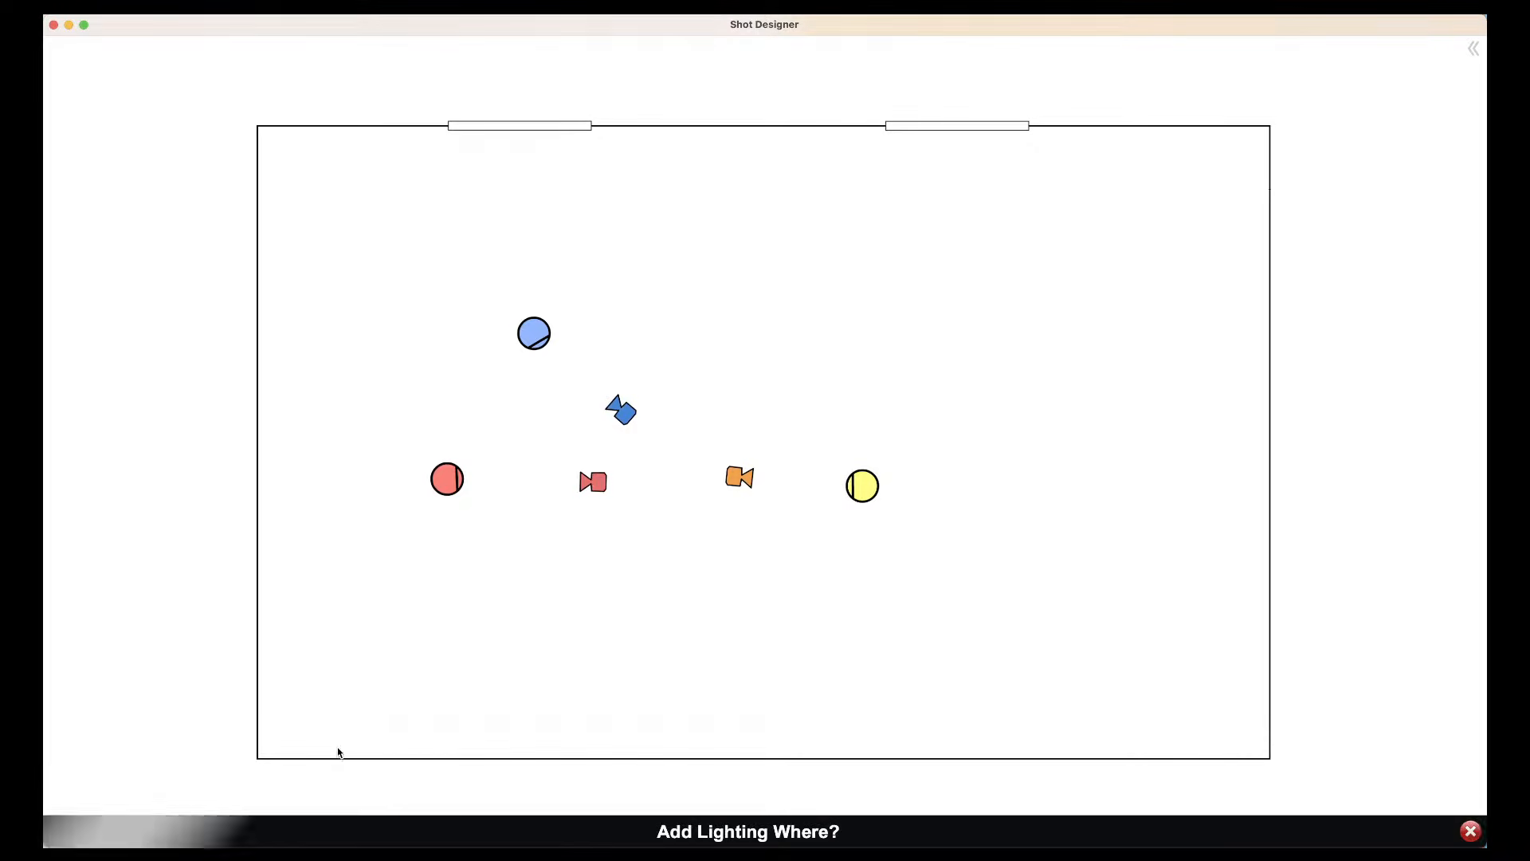
click(486, 154)
drag(504, 158, 526, 161)
Make the bounce board scalable and enlarge it to span slightly more than the left window's width
click(526, 161)
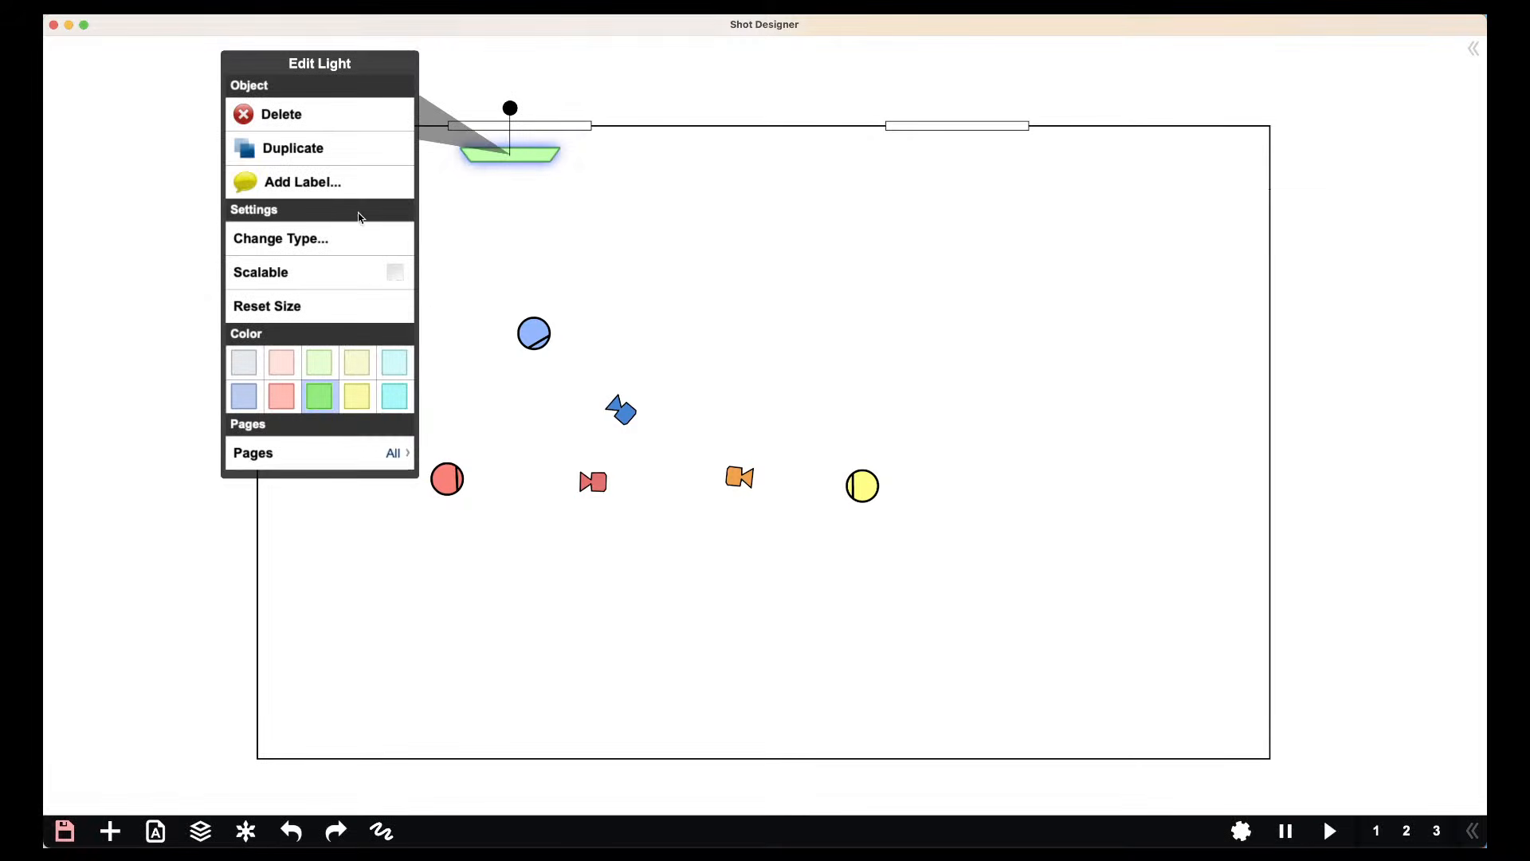
click(397, 273)
drag(557, 161, 584, 165)
mouse_move(584, 163)
mouse_down()
mouse_move(621, 168)
mouse_move(579, 153)
mouse_up()
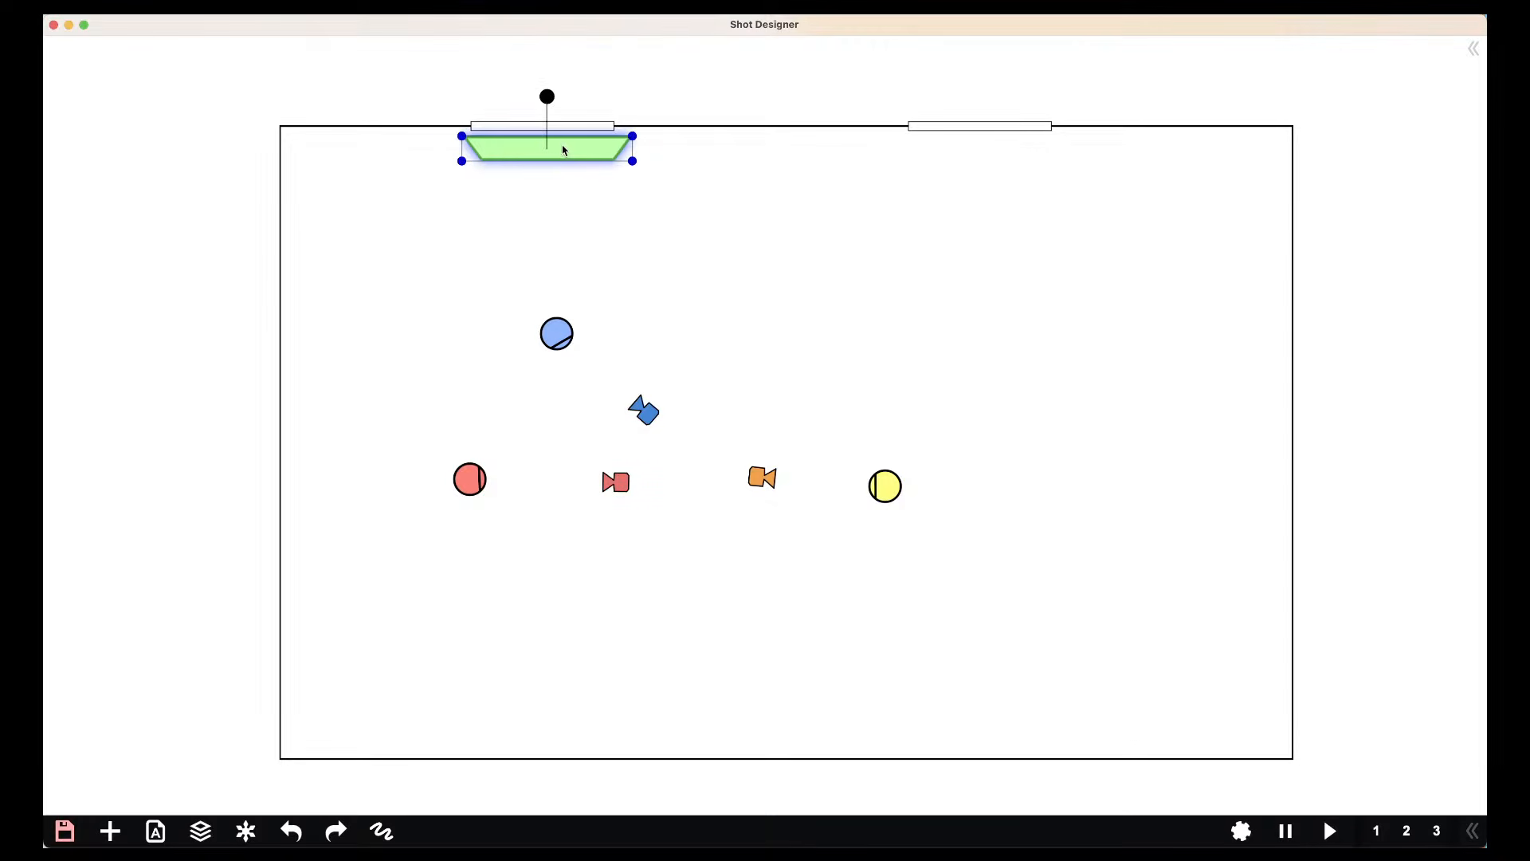
Duplicate the bounce board and place the copy beneath the right window
click(557, 154)
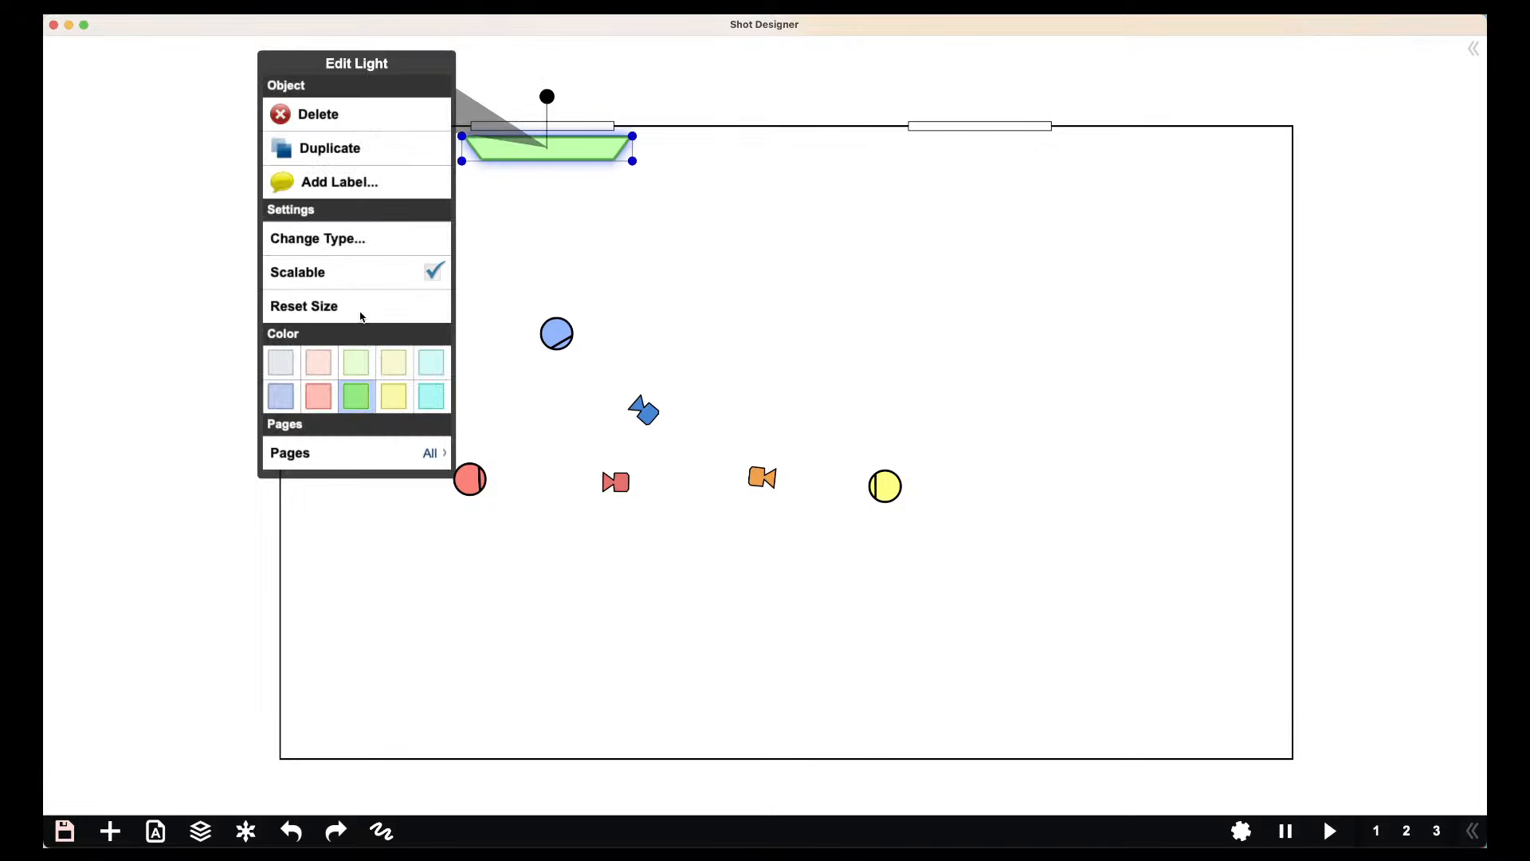
click(360, 154)
drag(571, 152, 1008, 152)
click(1012, 203)
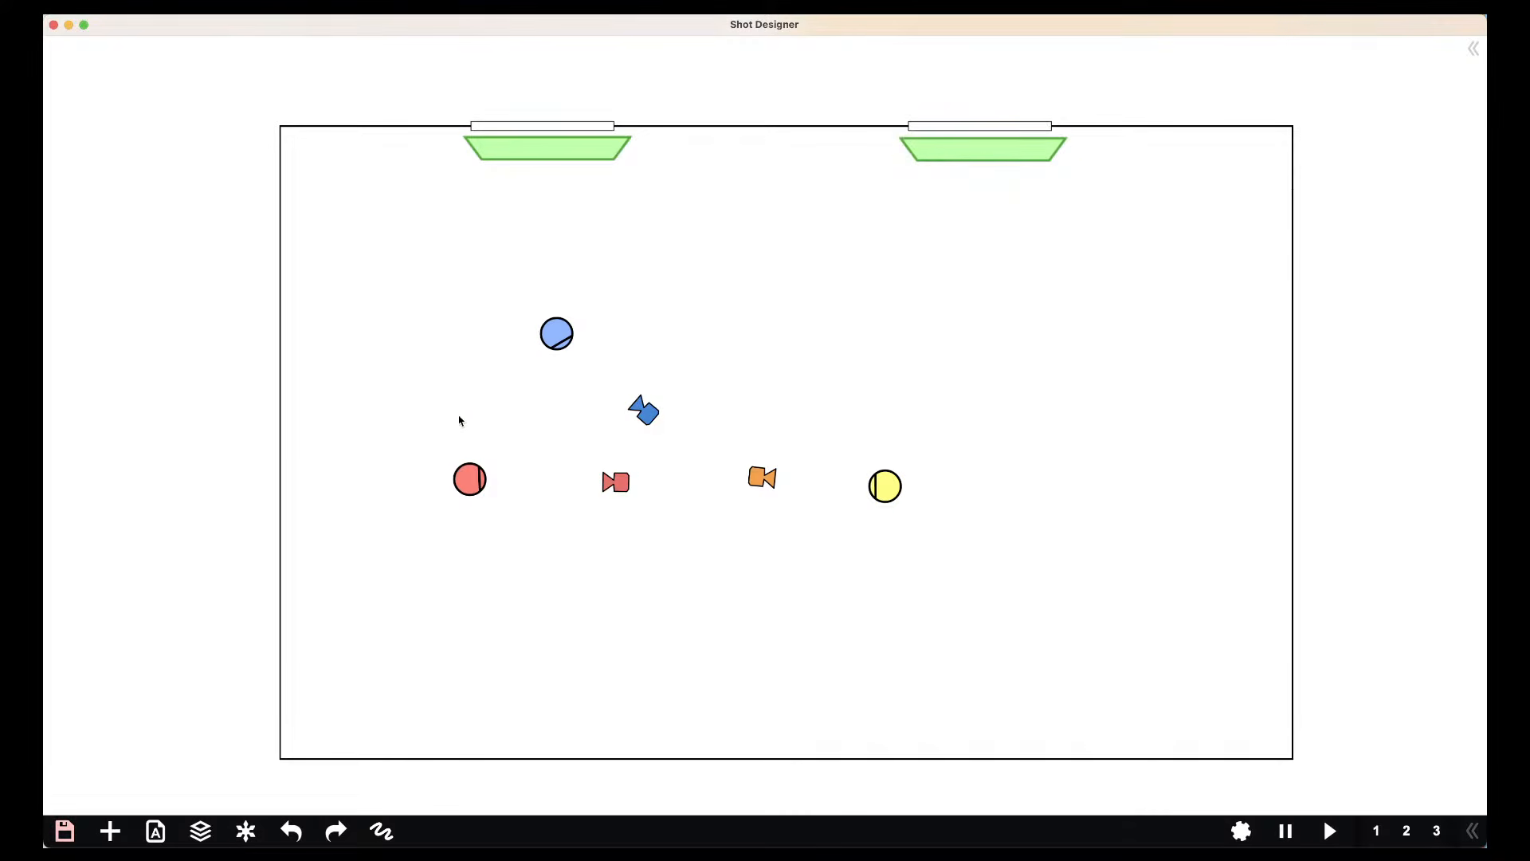
Add a chair prop behind the red character and rotate it to face the red camera
click(109, 831)
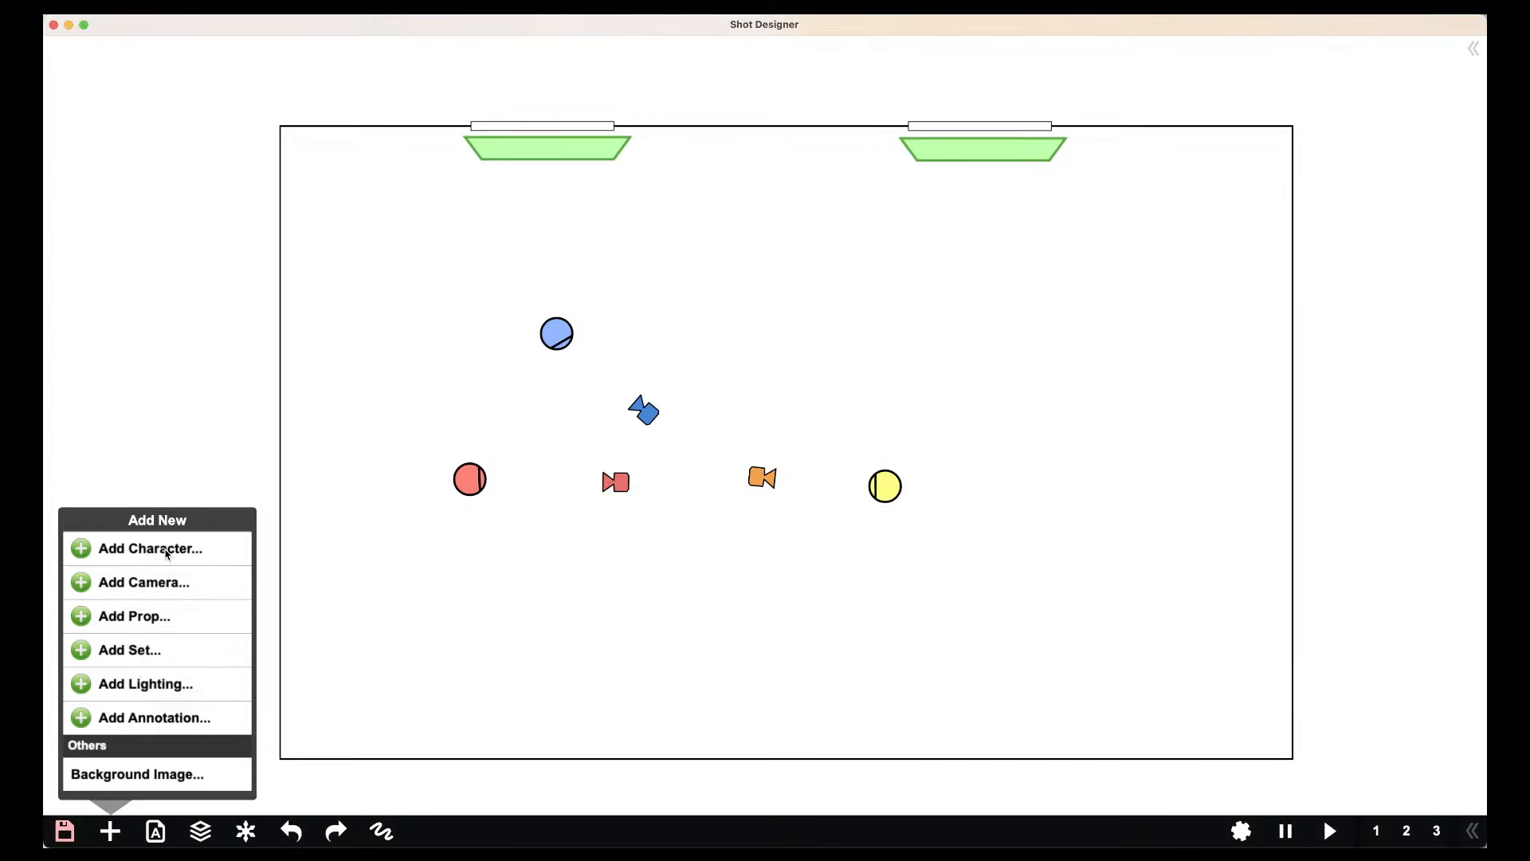
click(138, 617)
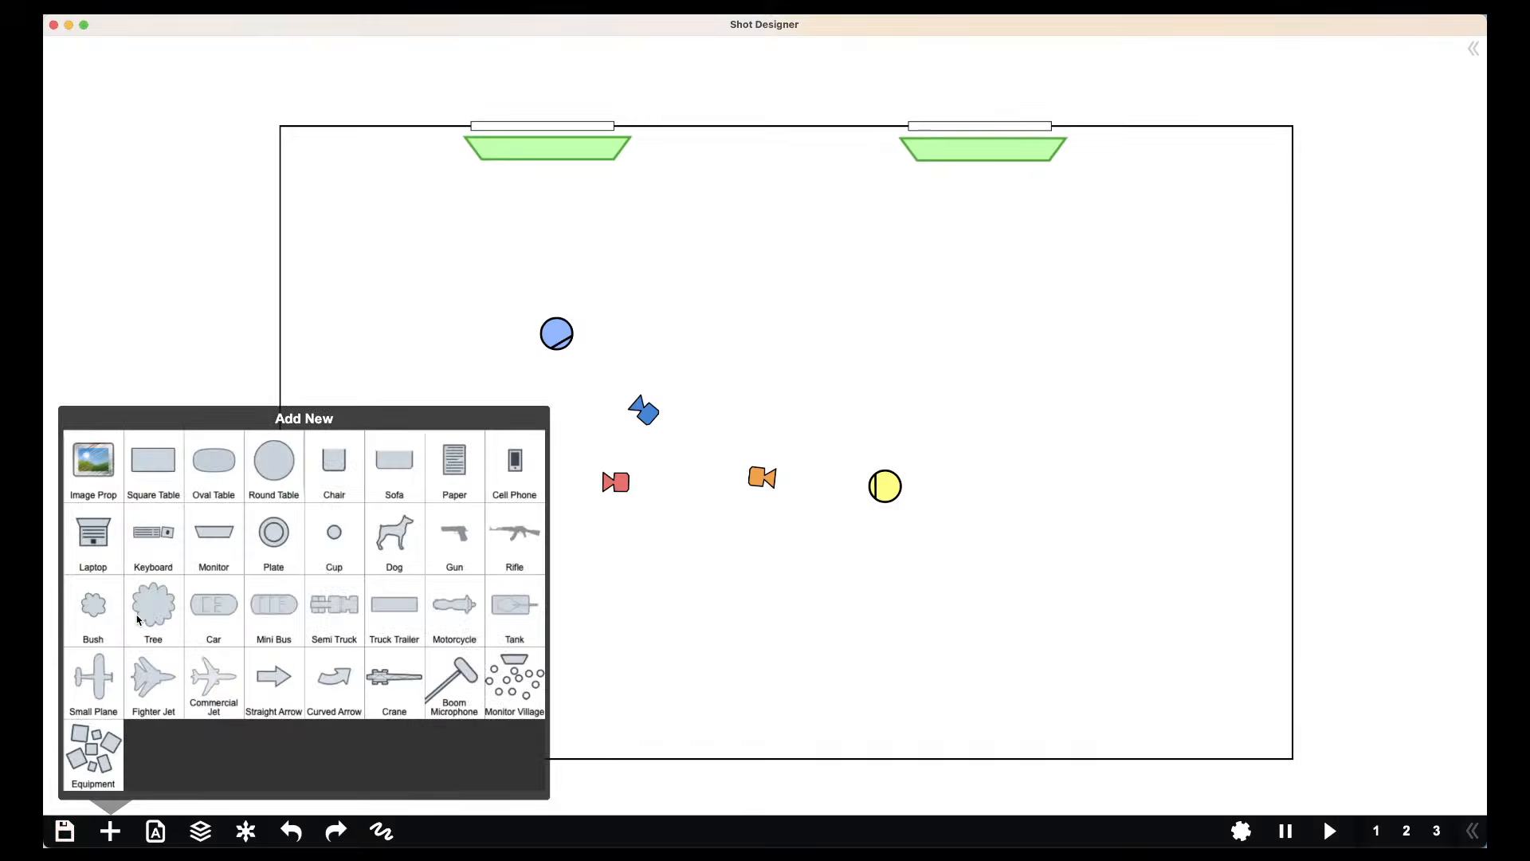
click(347, 470)
click(413, 489)
drag(414, 421, 530, 484)
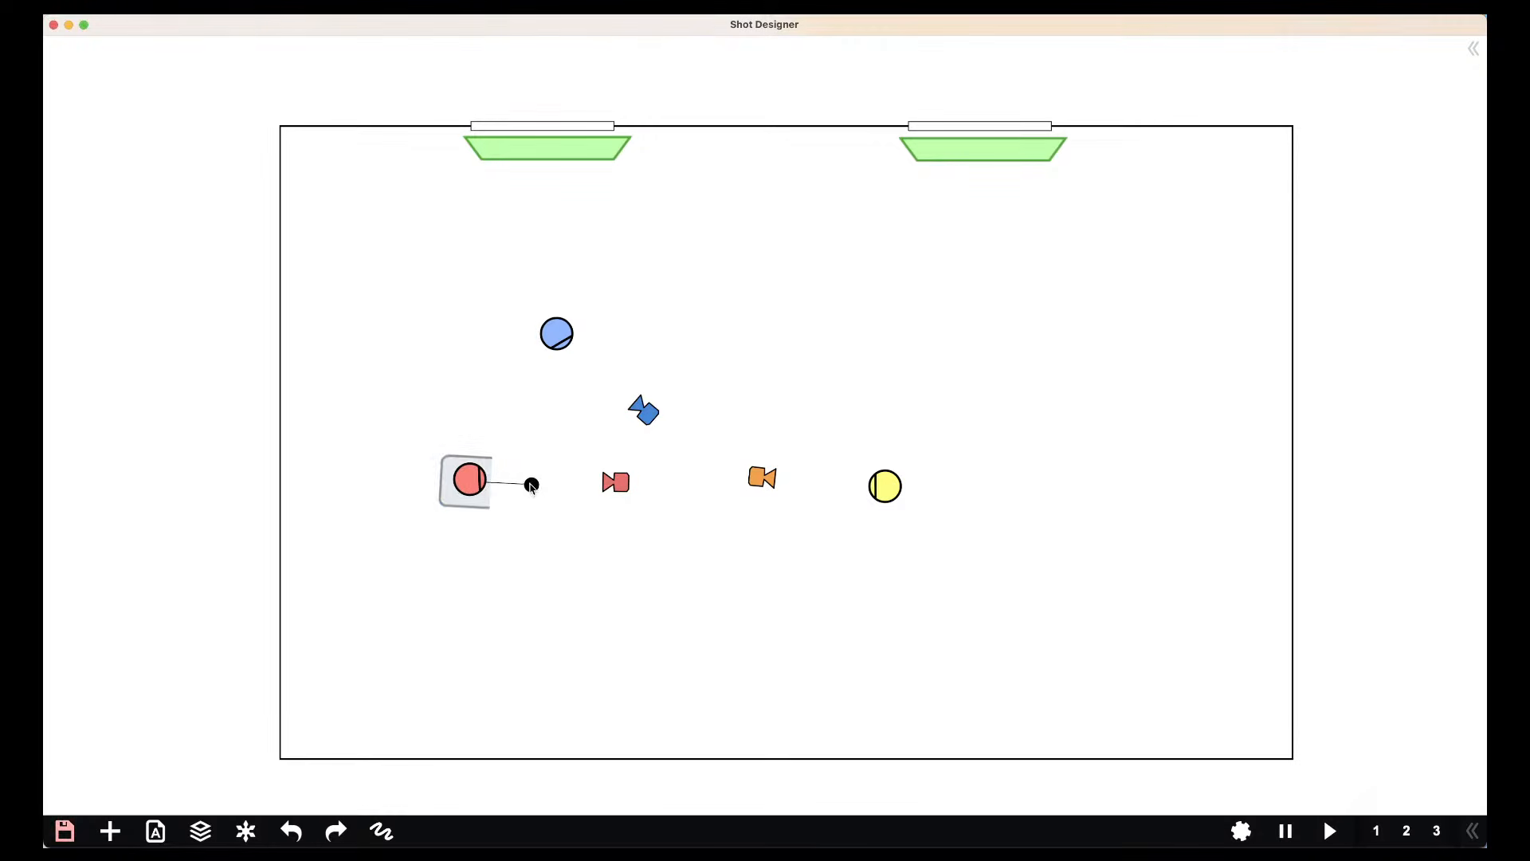
click(482, 577)
Add a square table prop in the open area below the red character
click(112, 833)
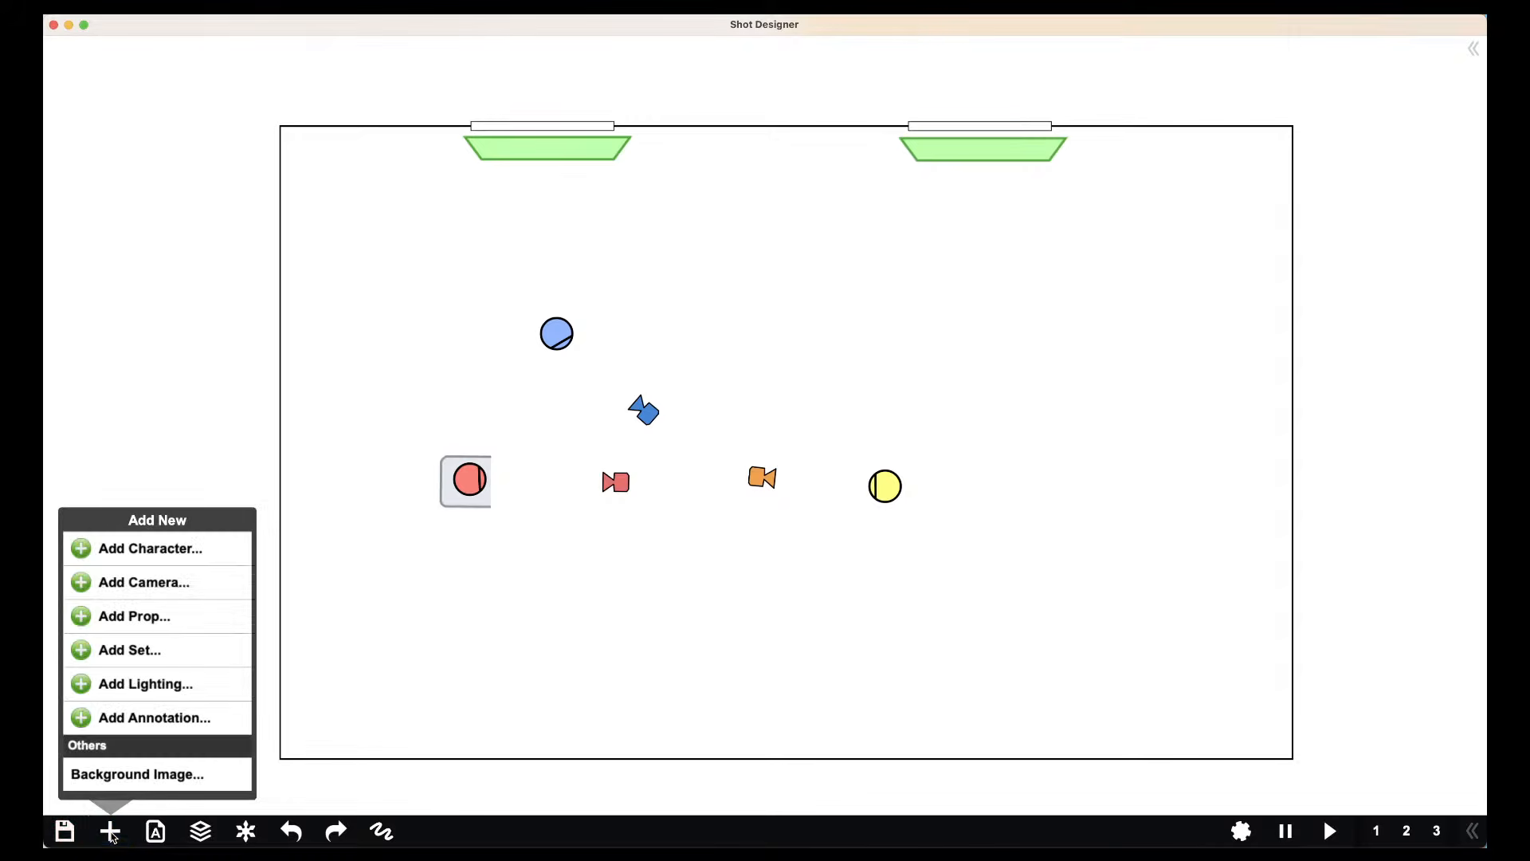
click(168, 621)
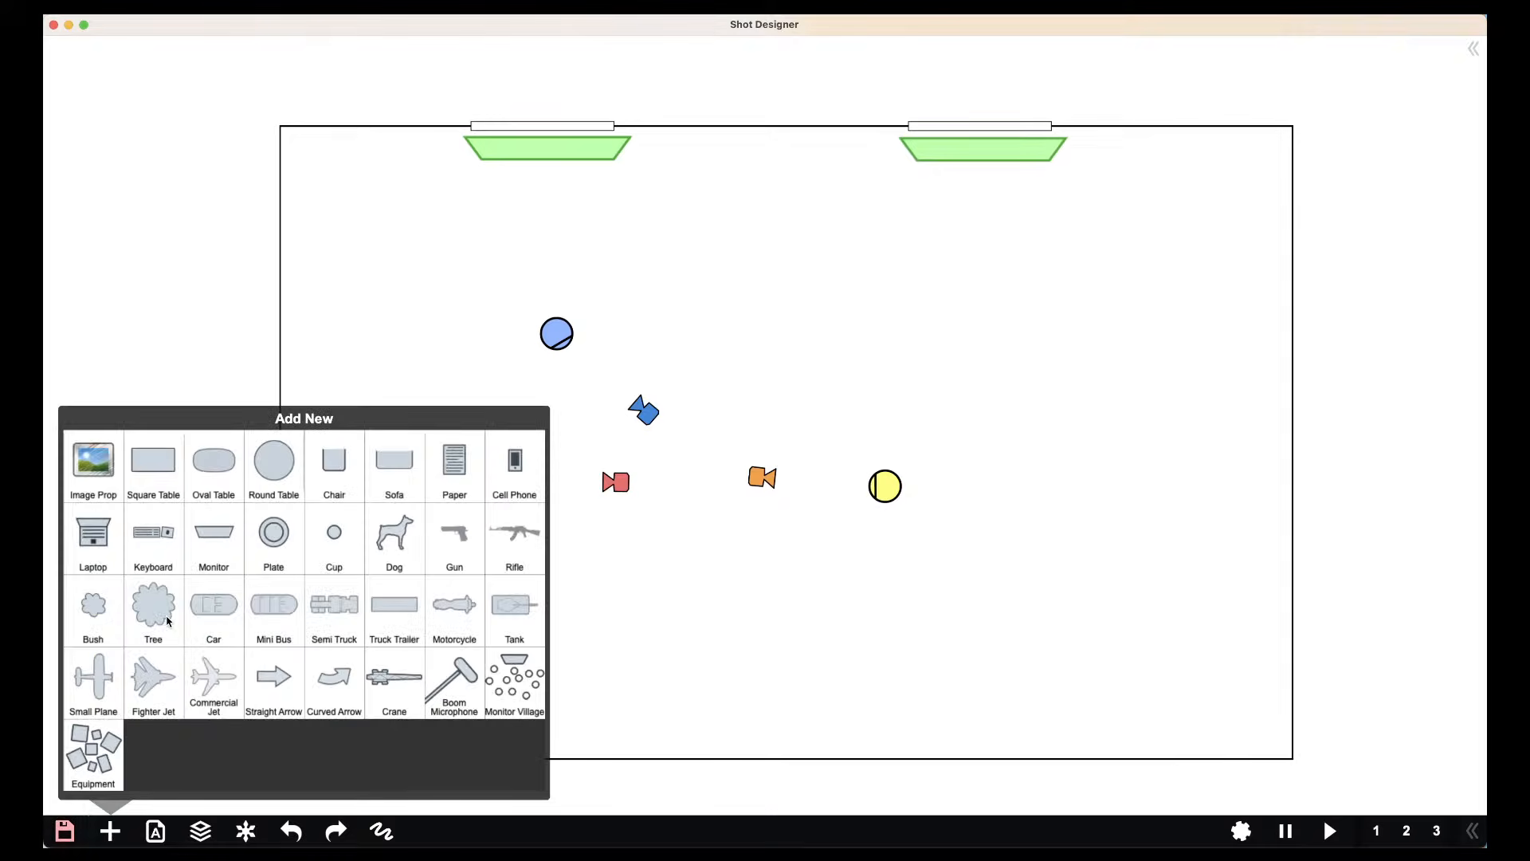
click(172, 464)
click(556, 592)
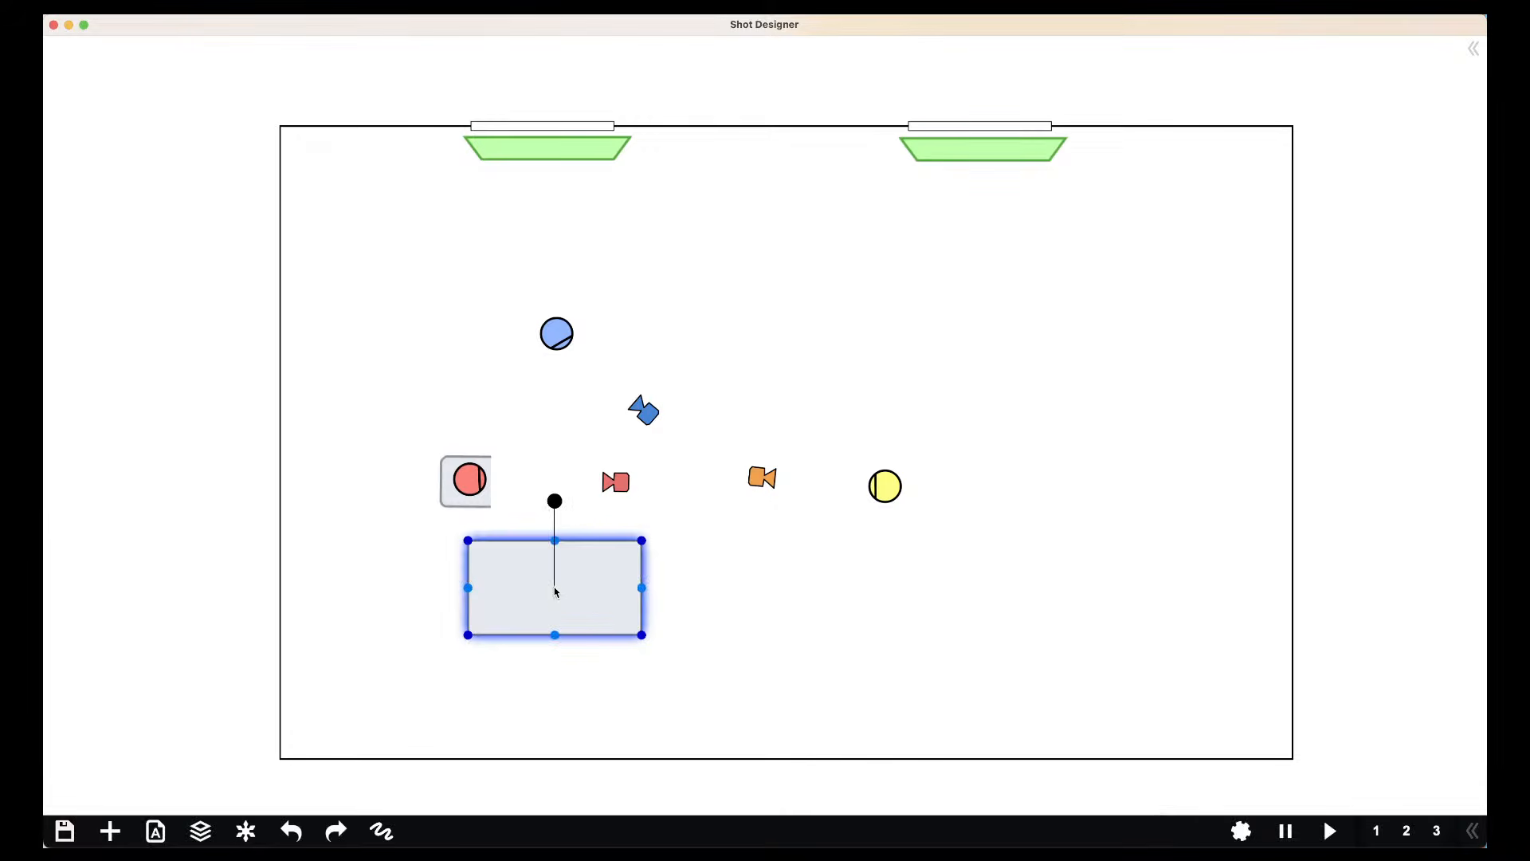
Reshape the table into a narrow upright rectangle and place it directly in front of the seated red character
drag(555, 541, 556, 500)
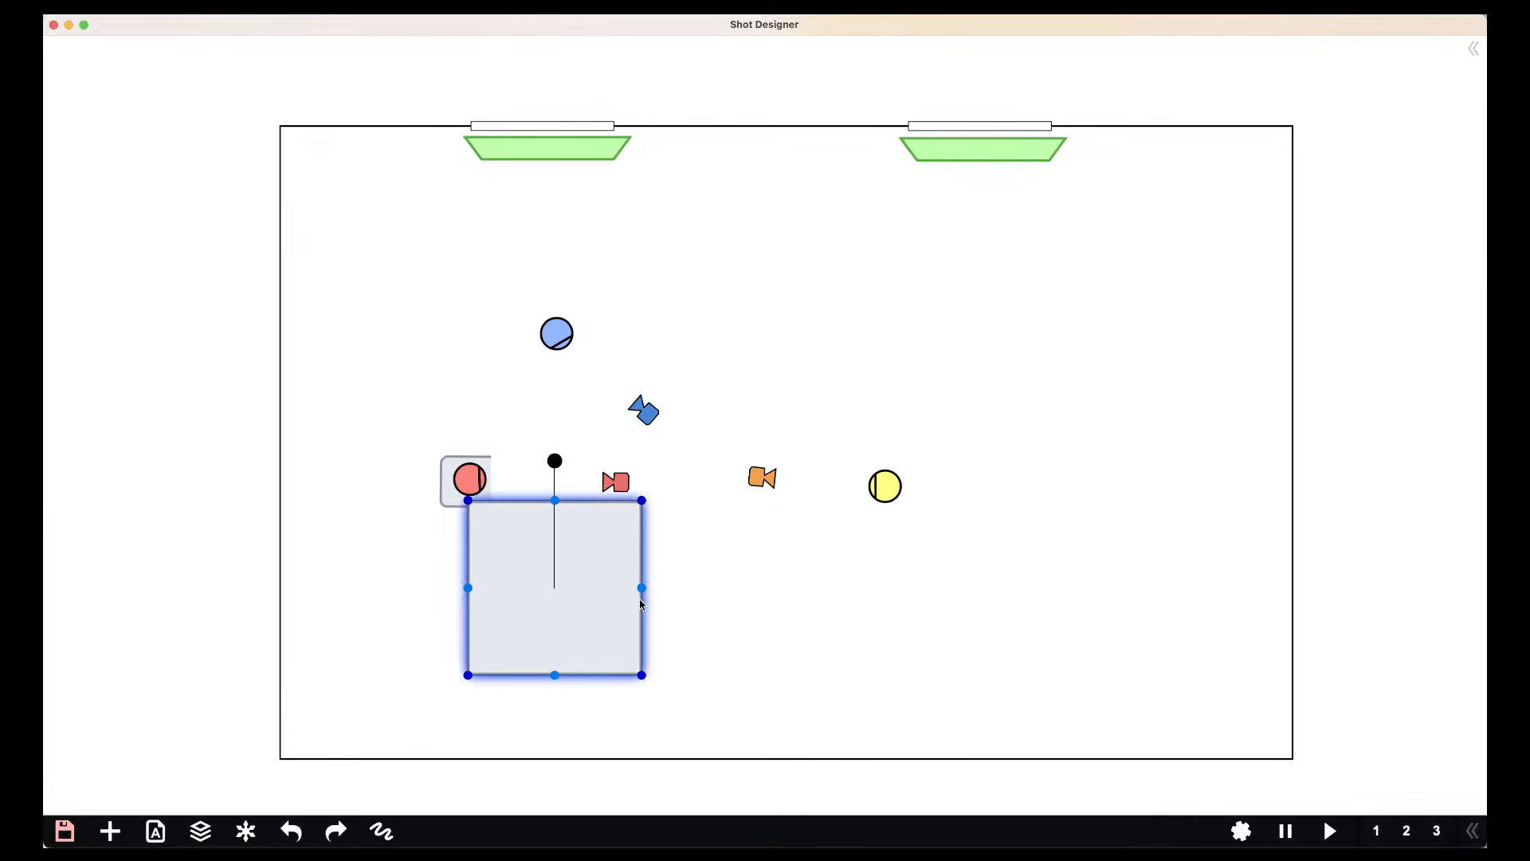
drag(639, 590, 524, 497)
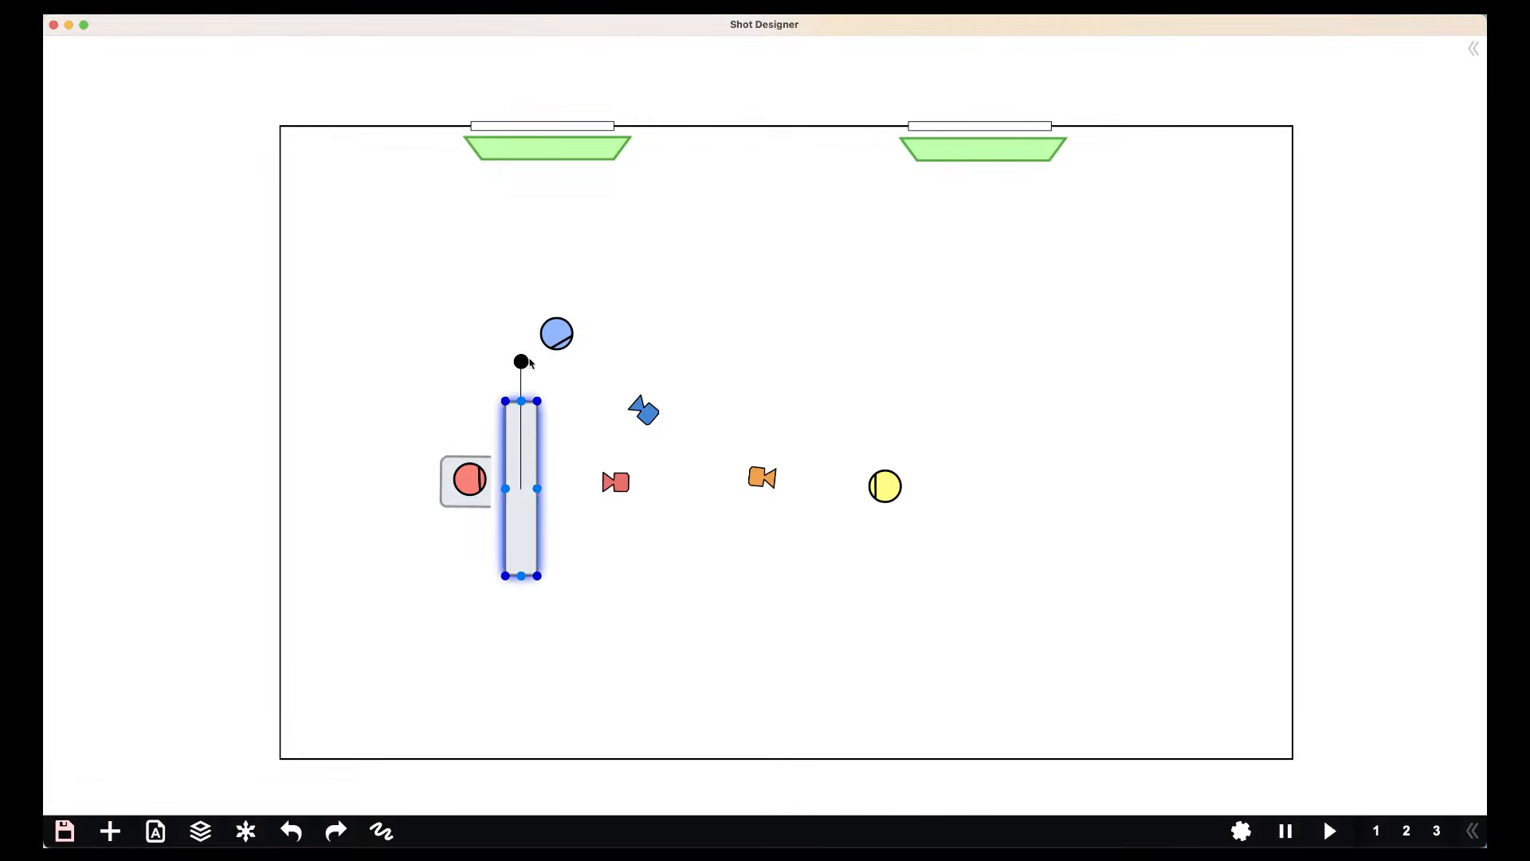
drag(522, 363, 519, 424)
drag(518, 520, 546, 485)
click(470, 483)
click(598, 554)
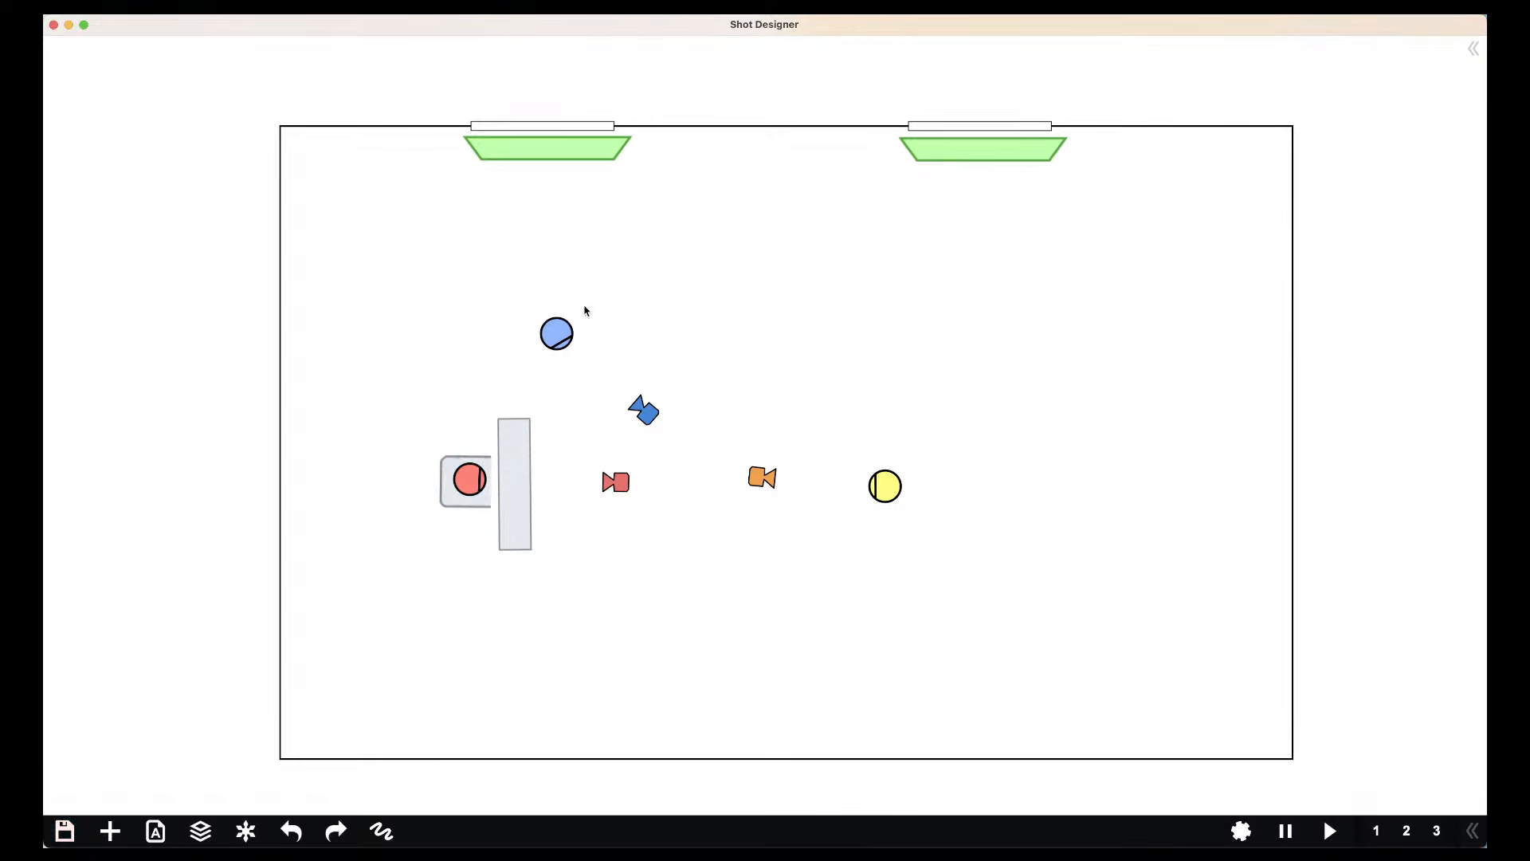
Move the blue character slightly up from the table and bring its camera closer, with both facing each other
scroll(562, 347, down, 1)
click(553, 343)
drag(542, 323, 536, 304)
click(571, 375)
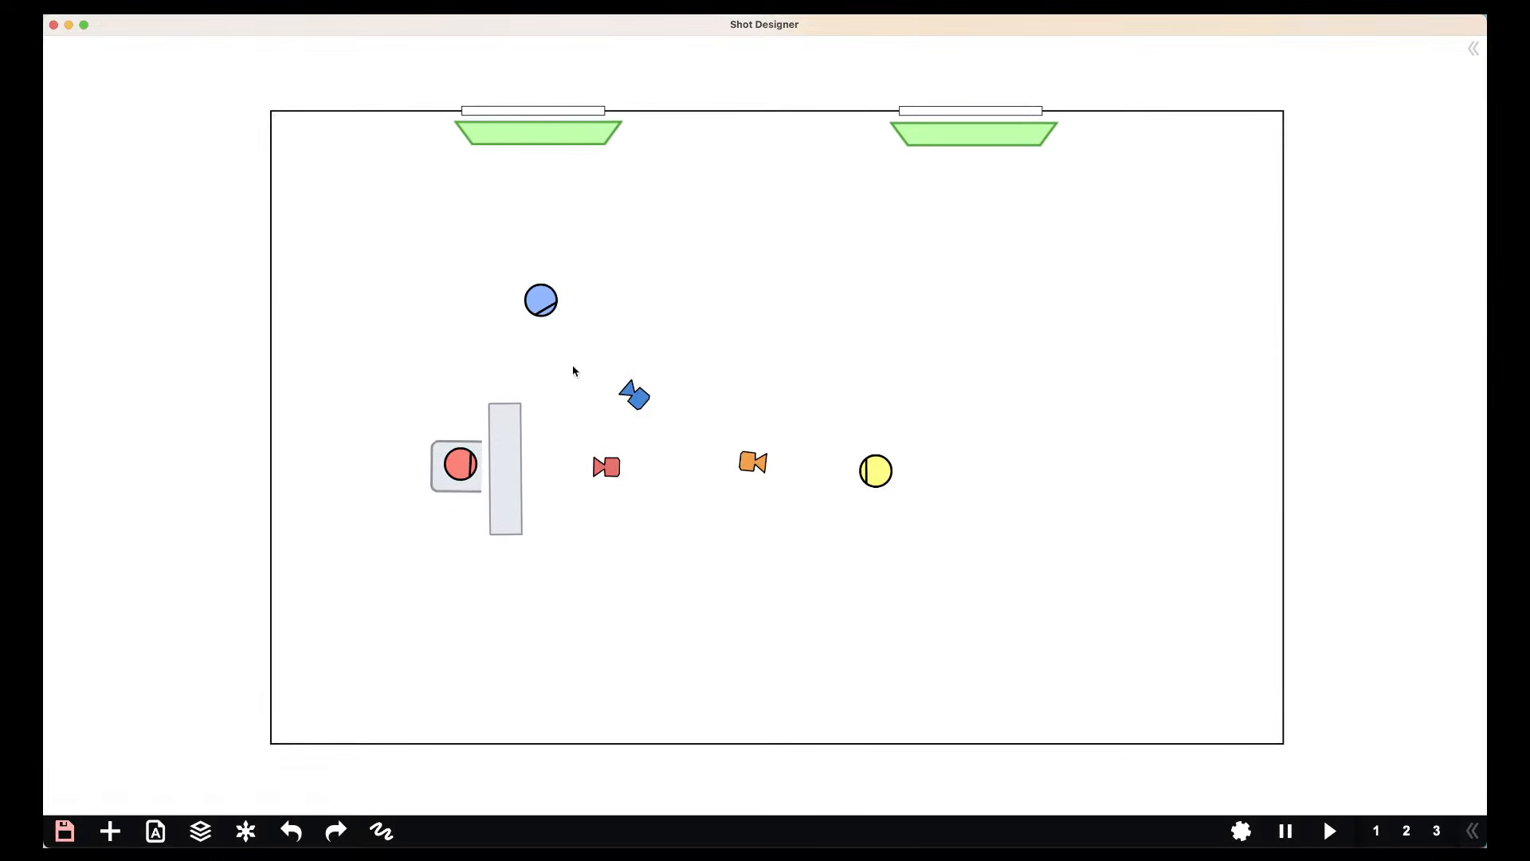
click(551, 311)
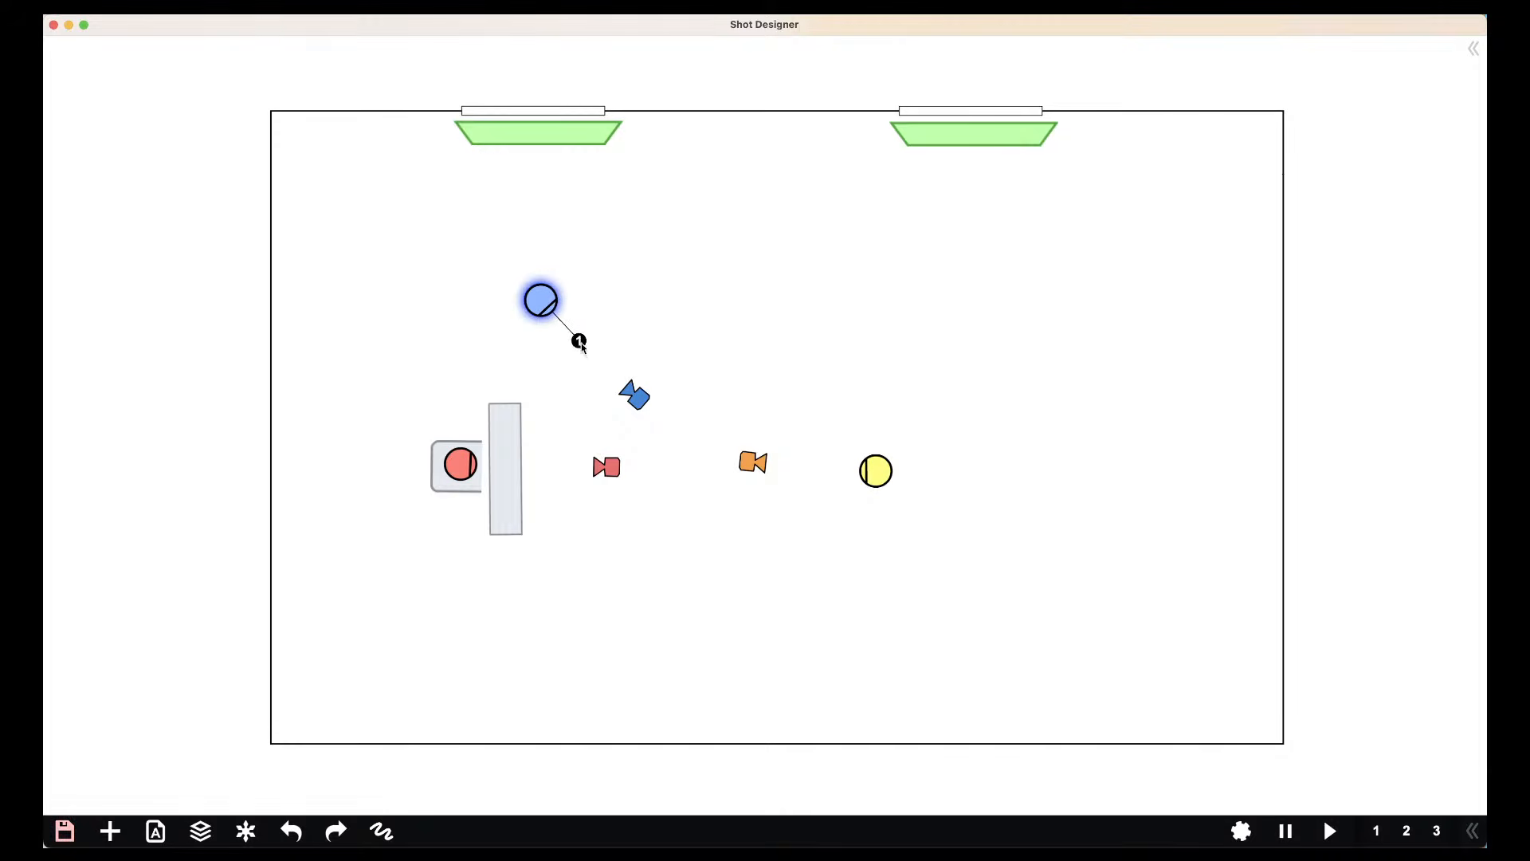
drag(632, 401, 617, 368)
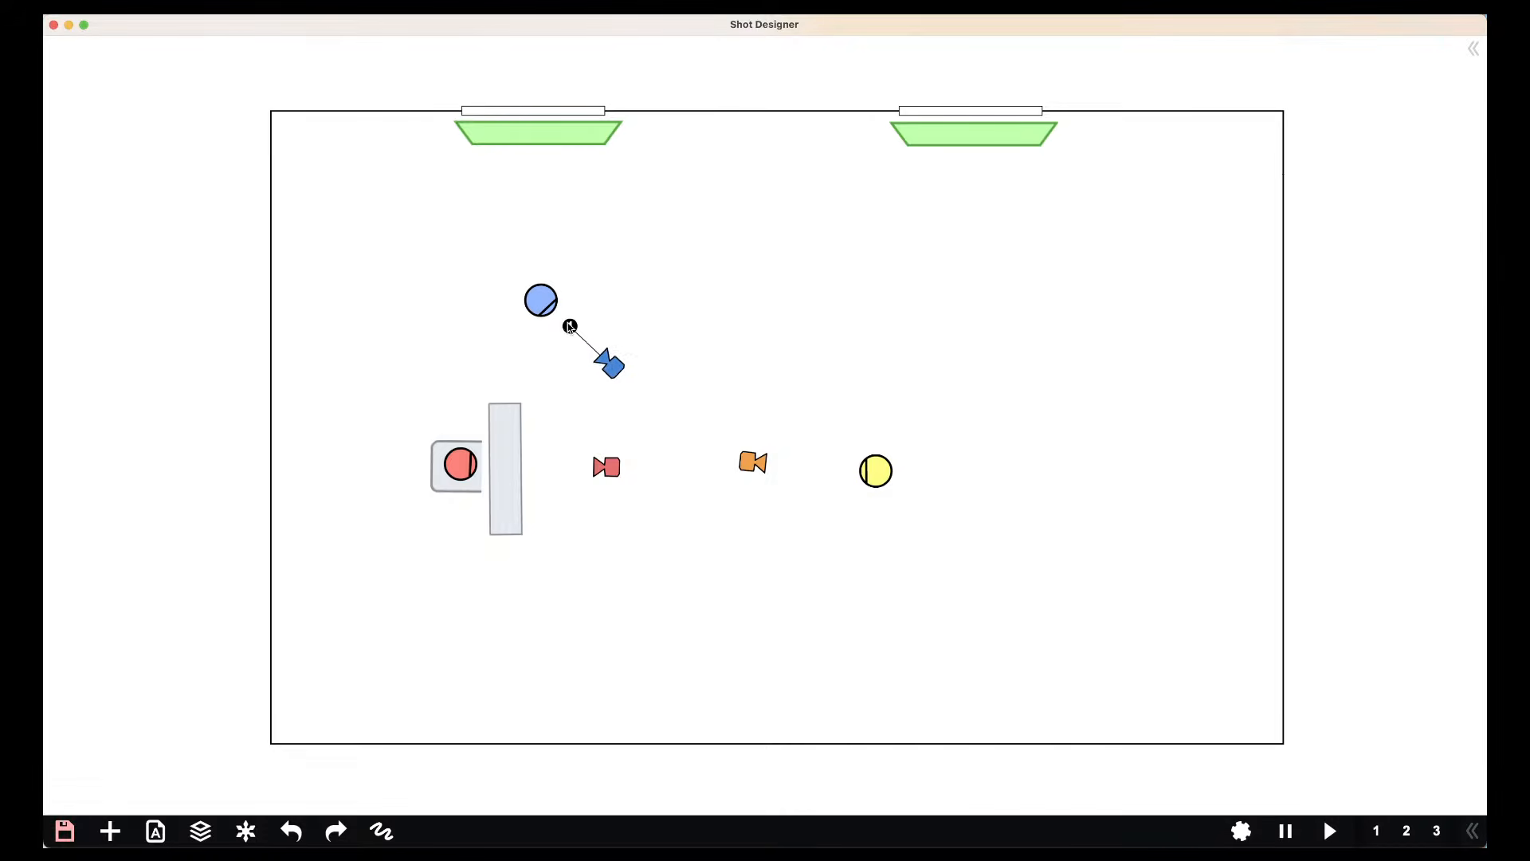
click(574, 397)
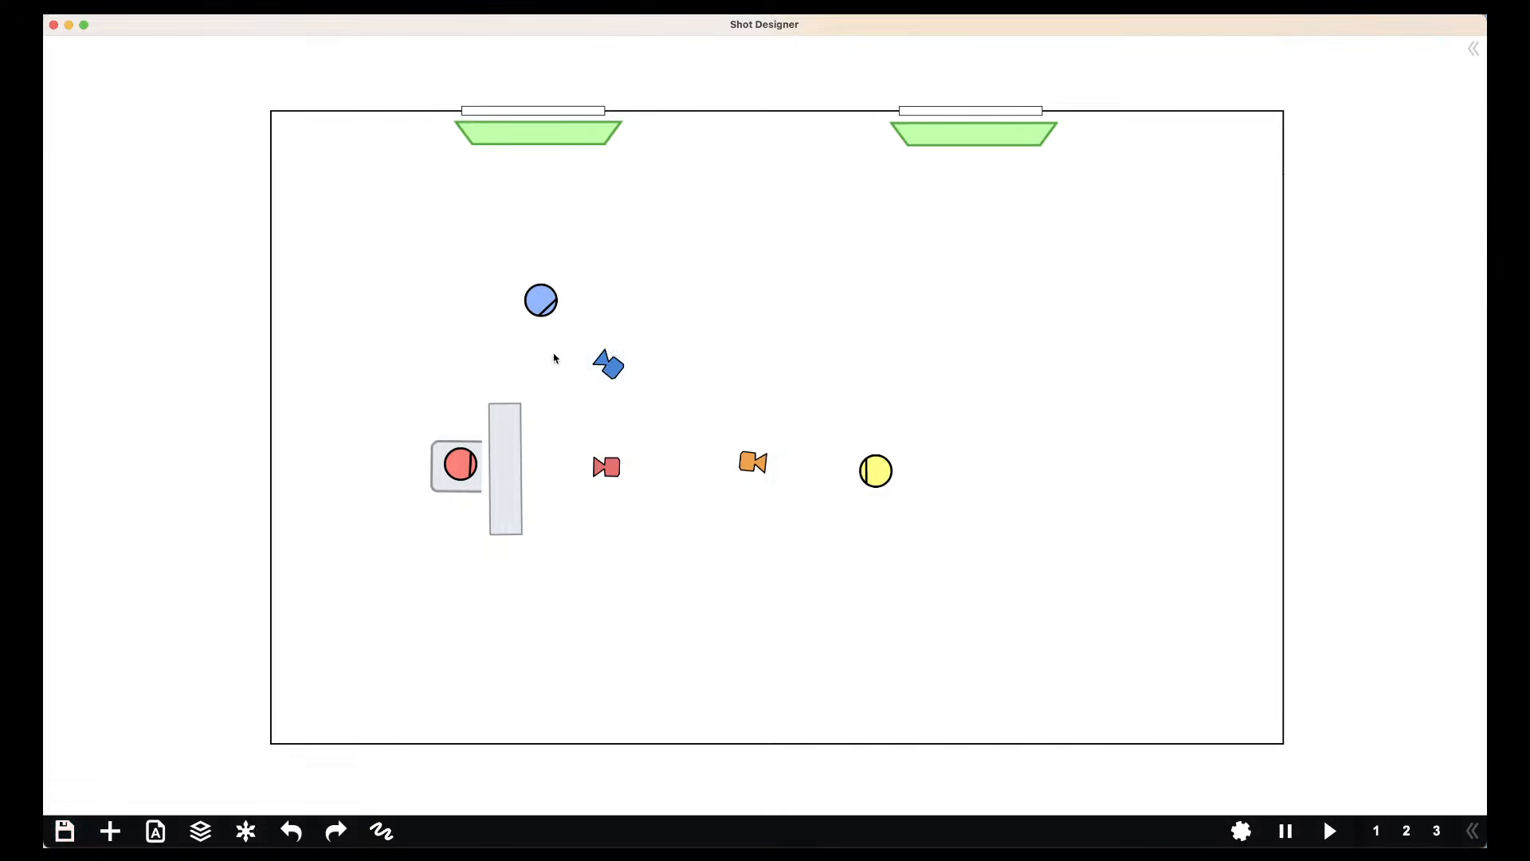
Duplicate the blue camera and place the copy directly below the blue character, aimed straight up at it
click(610, 372)
click(610, 371)
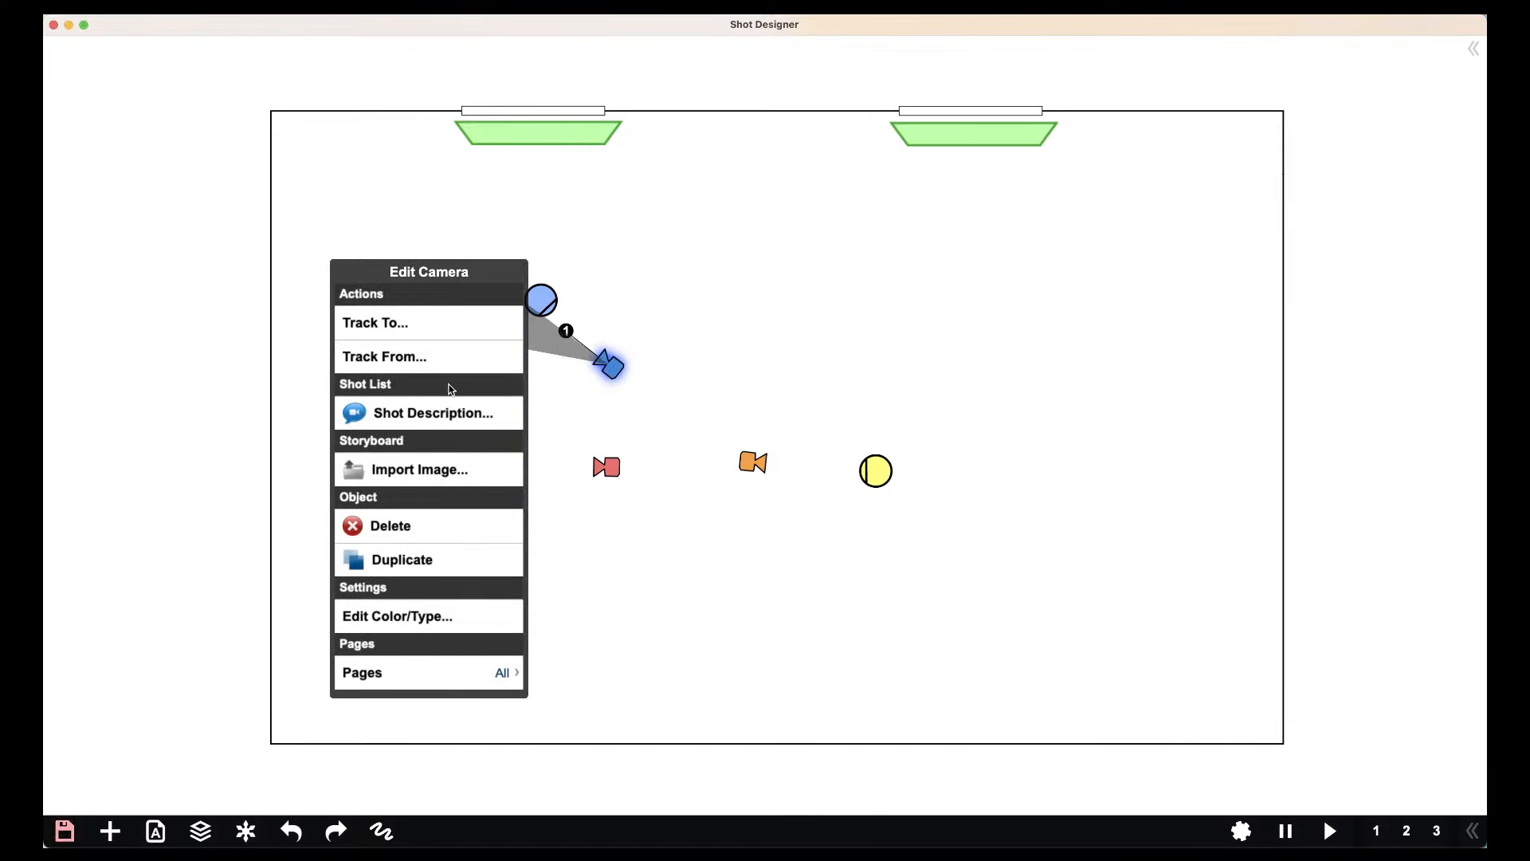
click(426, 558)
drag(638, 362, 551, 317)
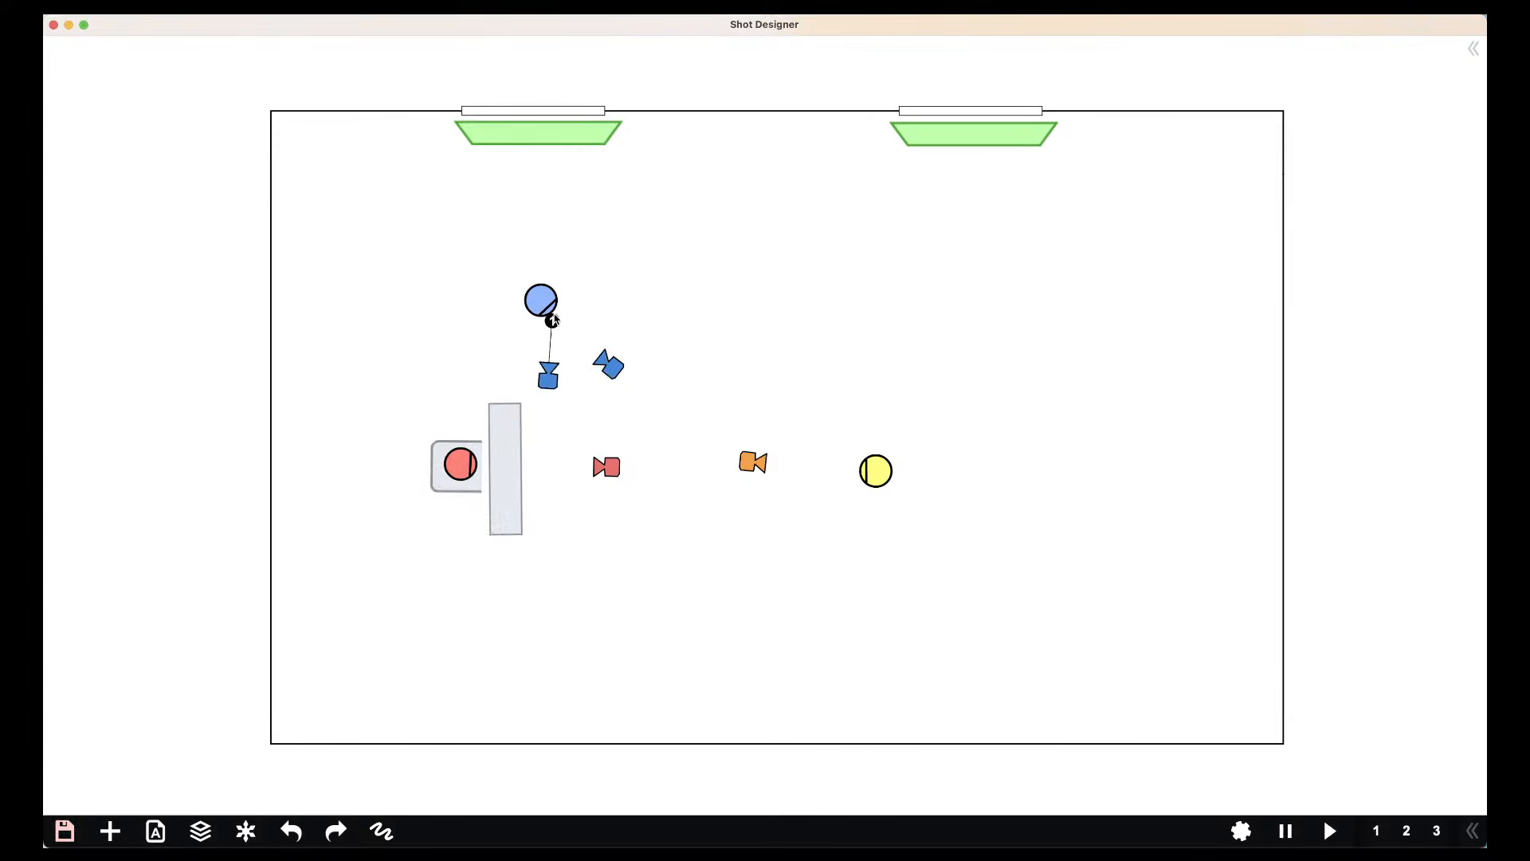
drag(542, 378, 533, 376)
Rotate the blue character to face between its two blue cameras
mouse_move(539, 316)
mouse_down()
mouse_move(564, 338)
mouse_move(512, 345)
mouse_move(574, 332)
mouse_move(556, 341)
mouse_up()
click(545, 299)
scroll(571, 364, down, 2)
scroll(571, 365, up, 4)
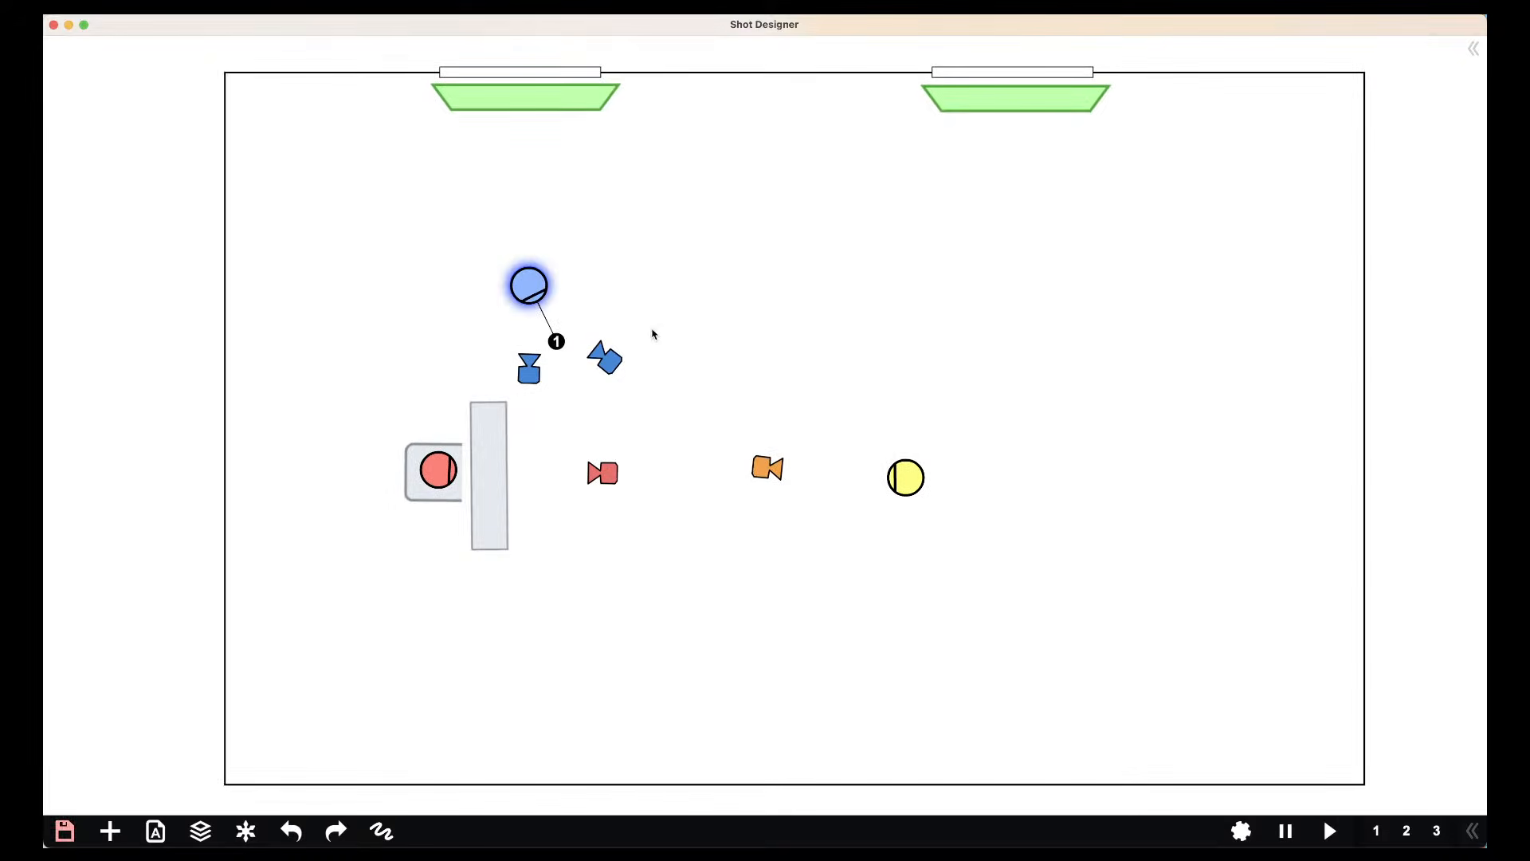
click(638, 335)
drag(659, 335, 629, 335)
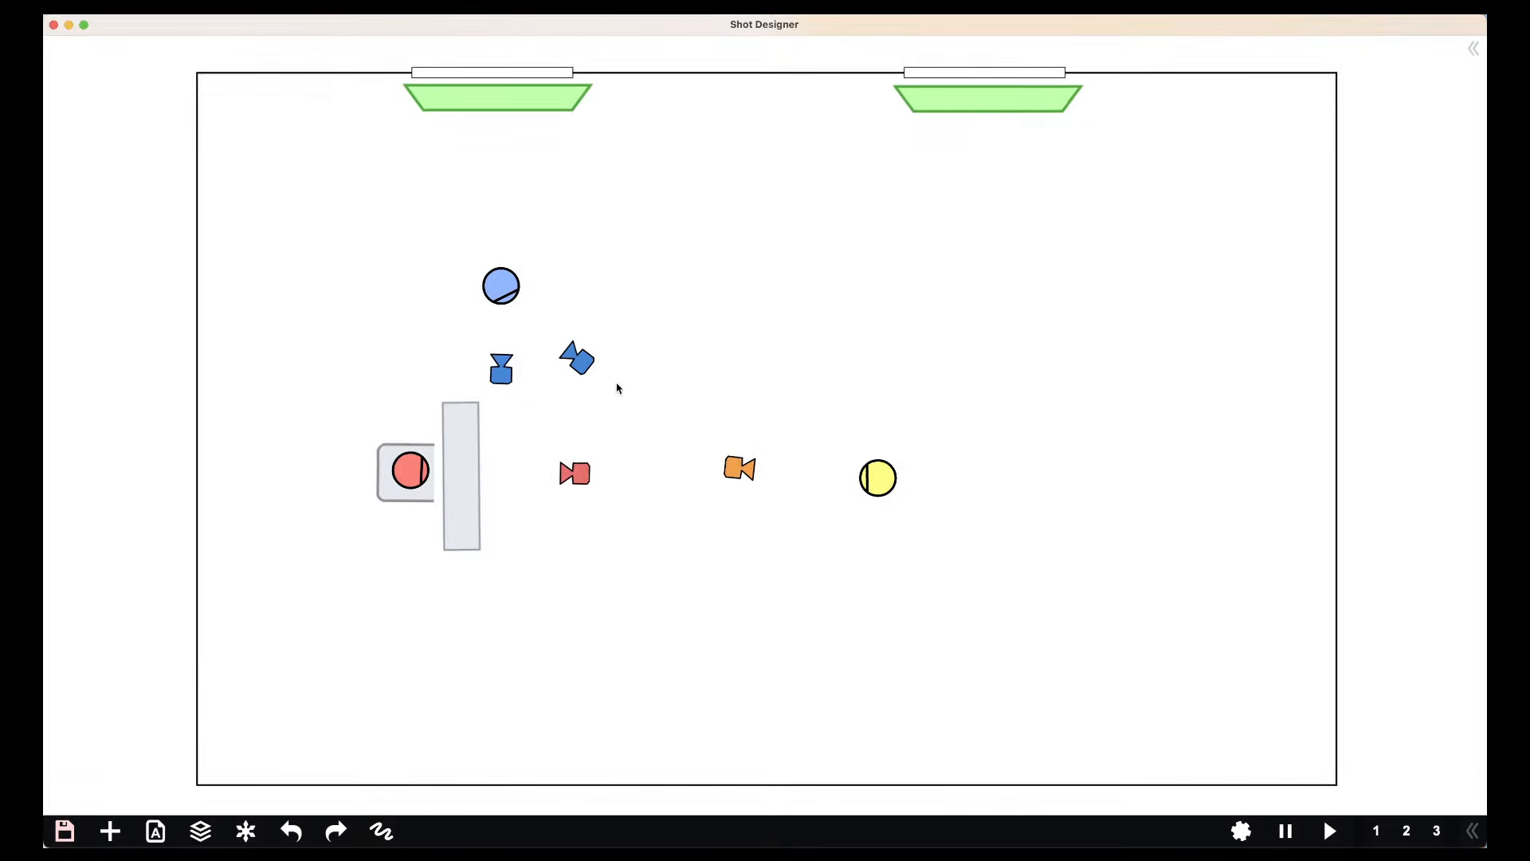
Duplicate the red character's chair and place the copy under the blue character, rotated to match the character's facing direction
click(459, 471)
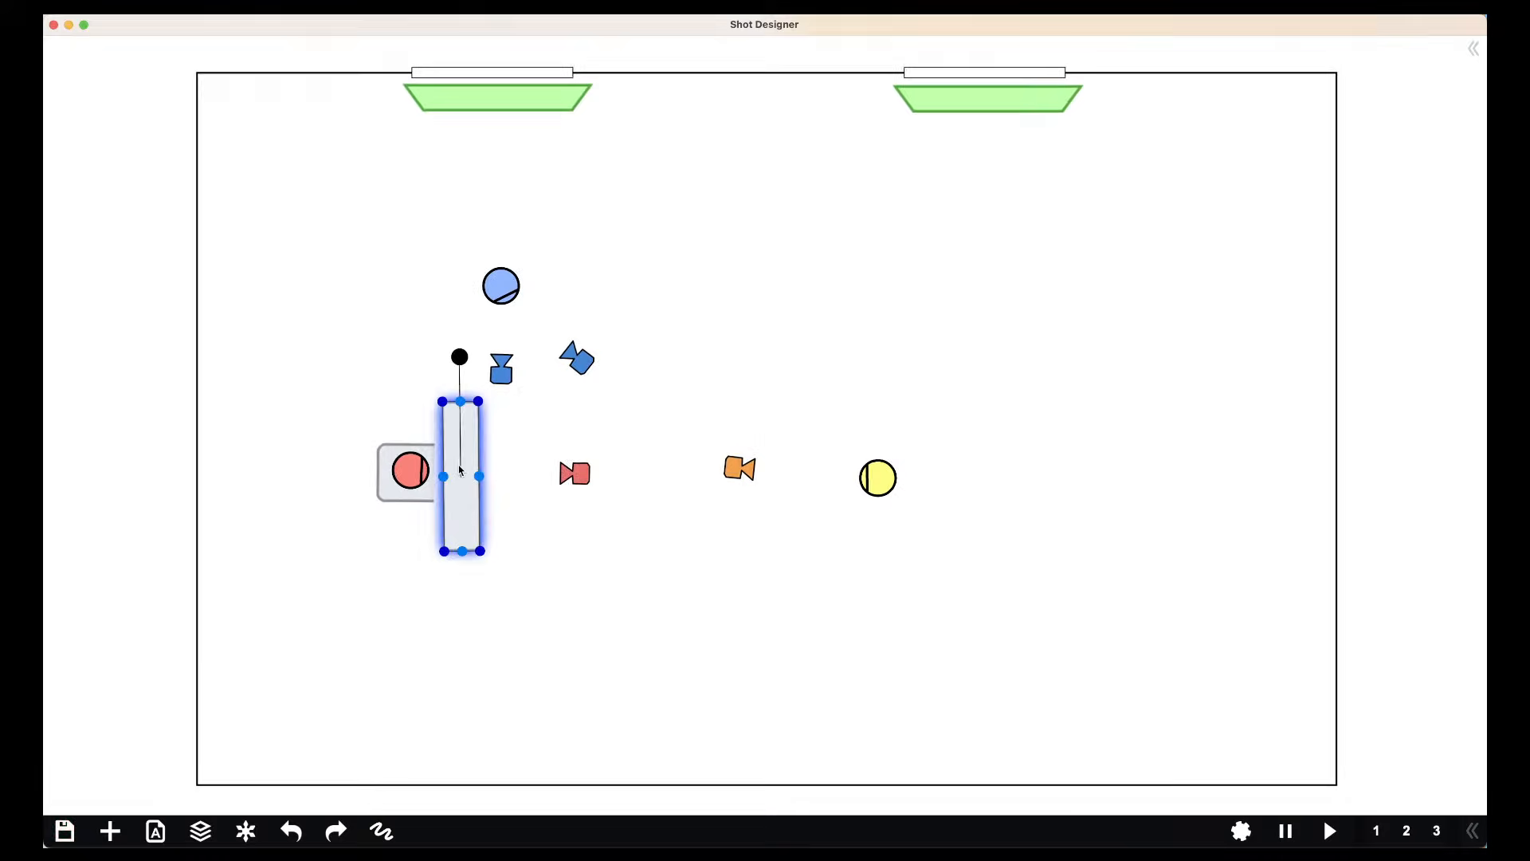
click(380, 454)
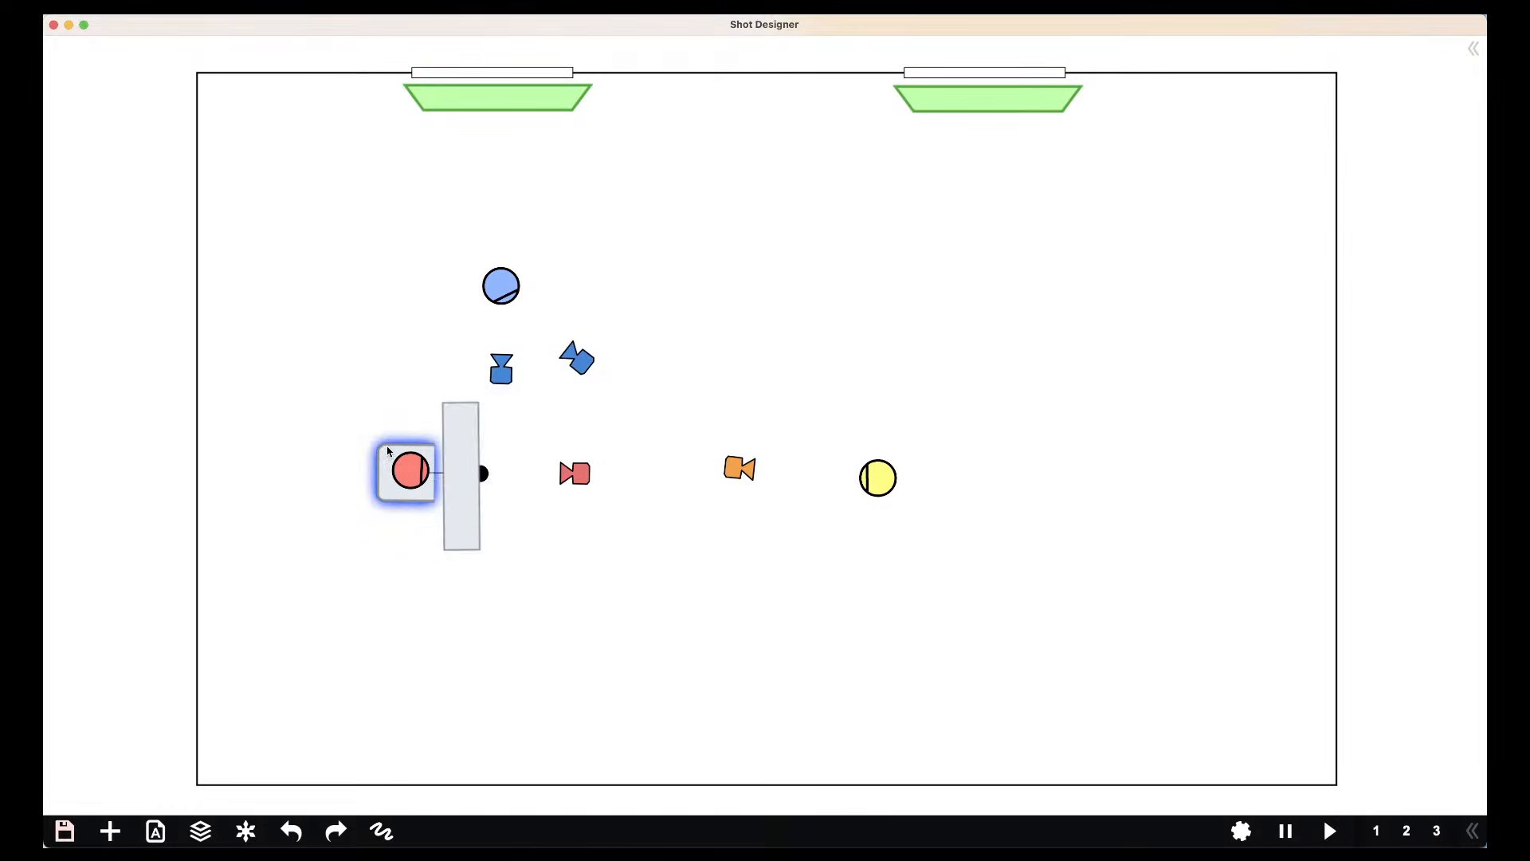
click(388, 451)
click(228, 433)
drag(444, 427, 522, 337)
drag(479, 290, 491, 300)
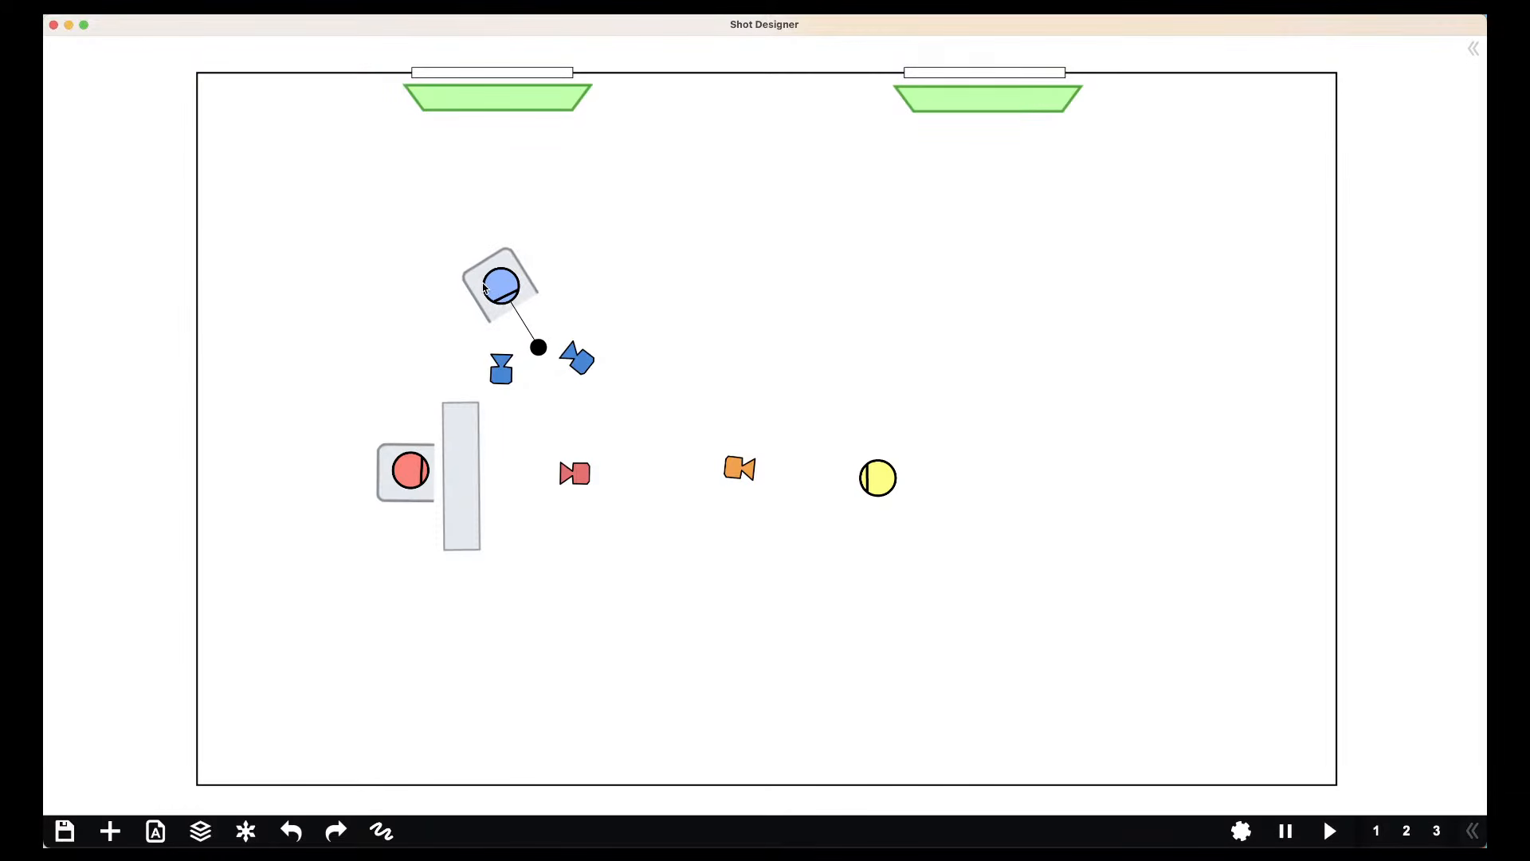
Move both blue cameras slightly farther from the seated blue character to leave room in front of the chair
click(585, 367)
drag(589, 368, 605, 373)
drag(507, 379, 546, 421)
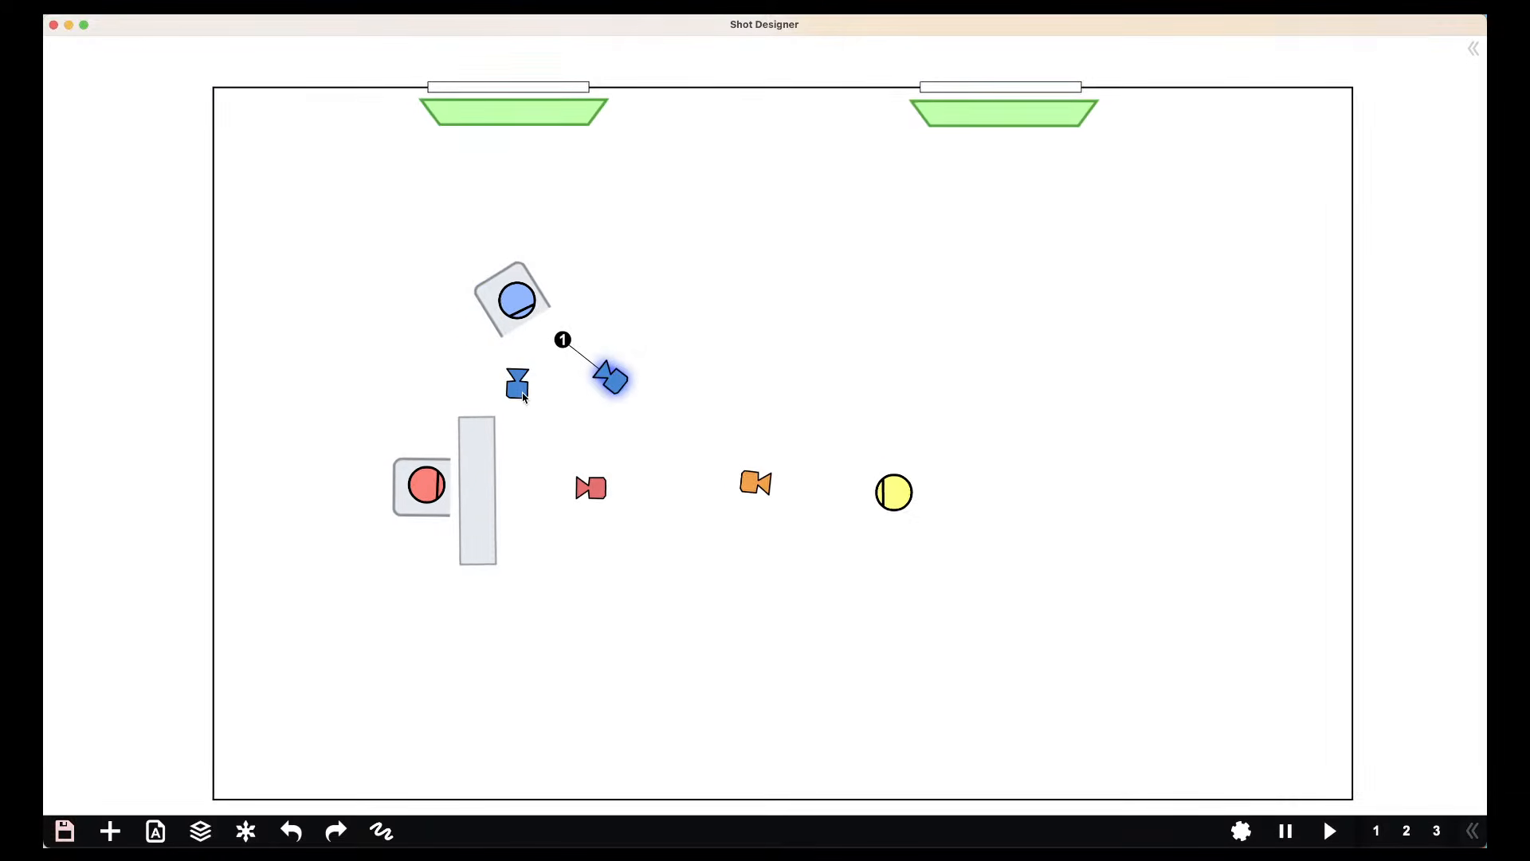
click(568, 422)
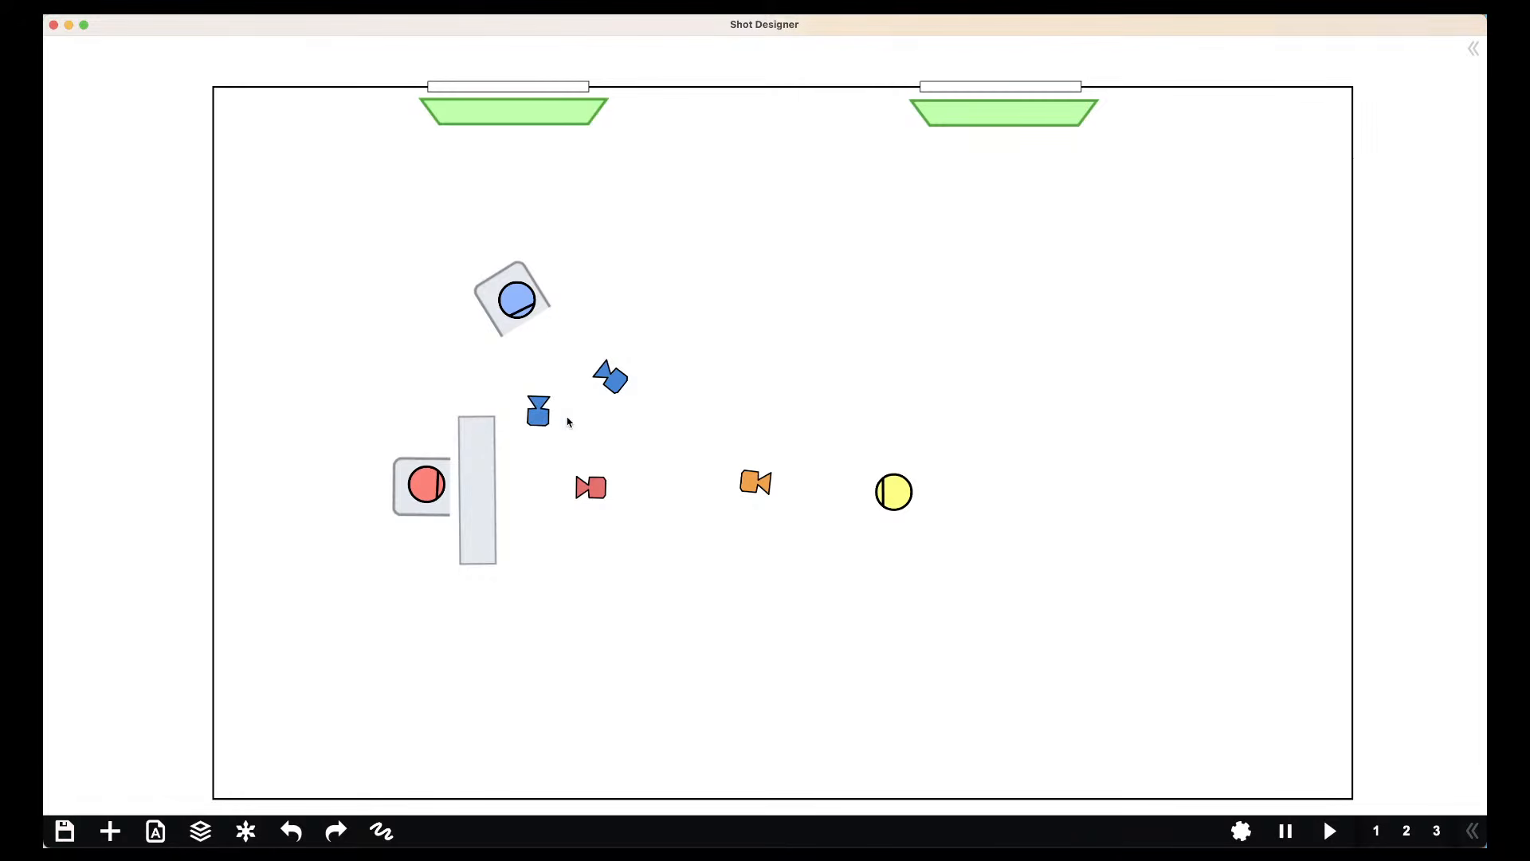
Duplicate the red character's table, shrink the copy and angle it directly in front of the blue character's chair
click(481, 504)
right_click(481, 503)
click(259, 434)
drag(514, 436, 569, 326)
drag(560, 214, 532, 353)
click(590, 342)
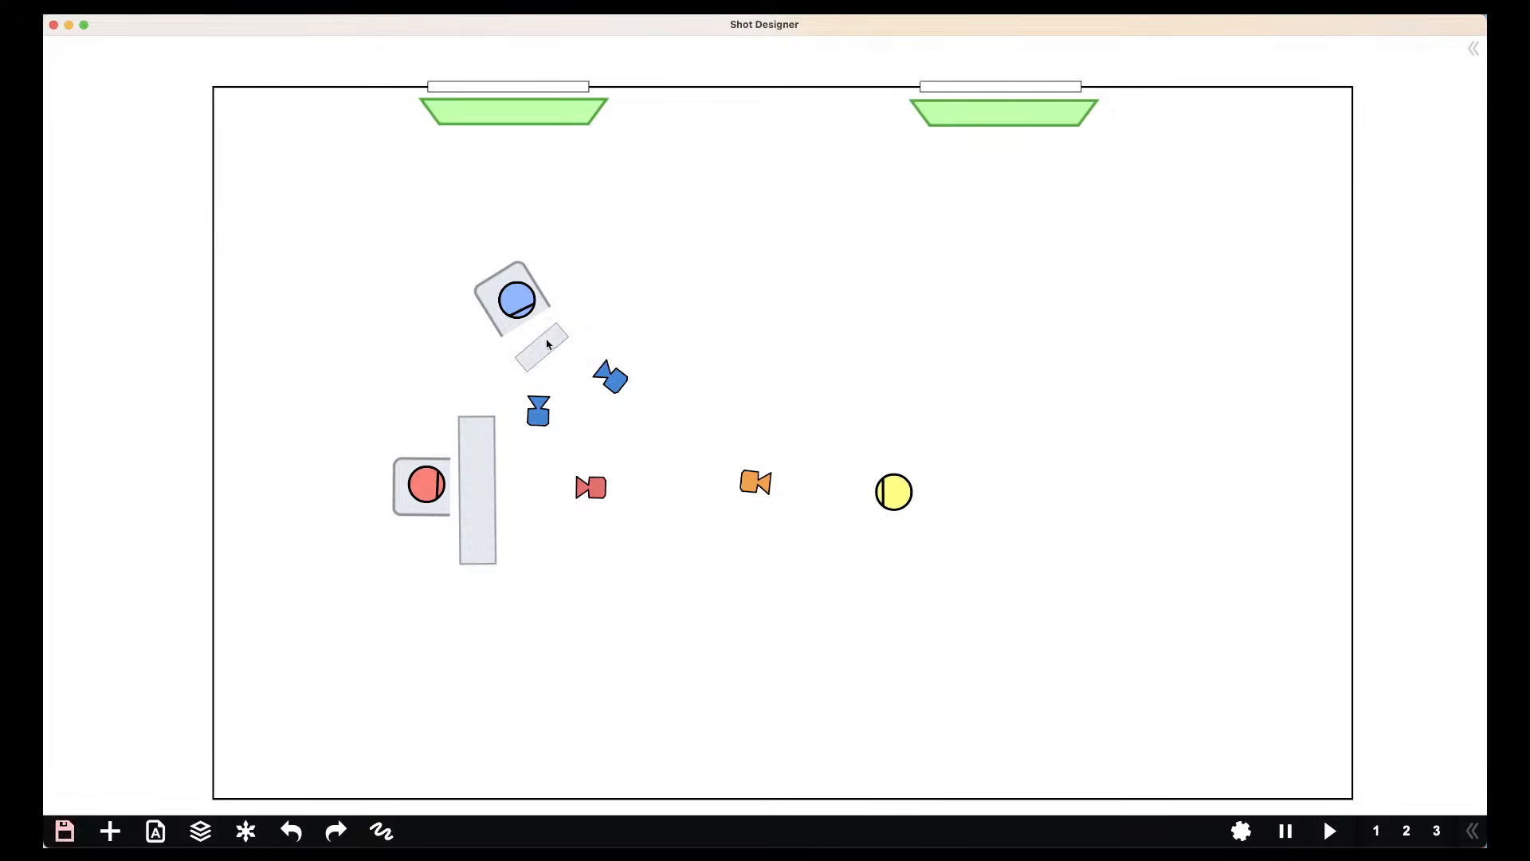
click(547, 344)
drag(594, 301, 602, 307)
click(635, 337)
click(546, 349)
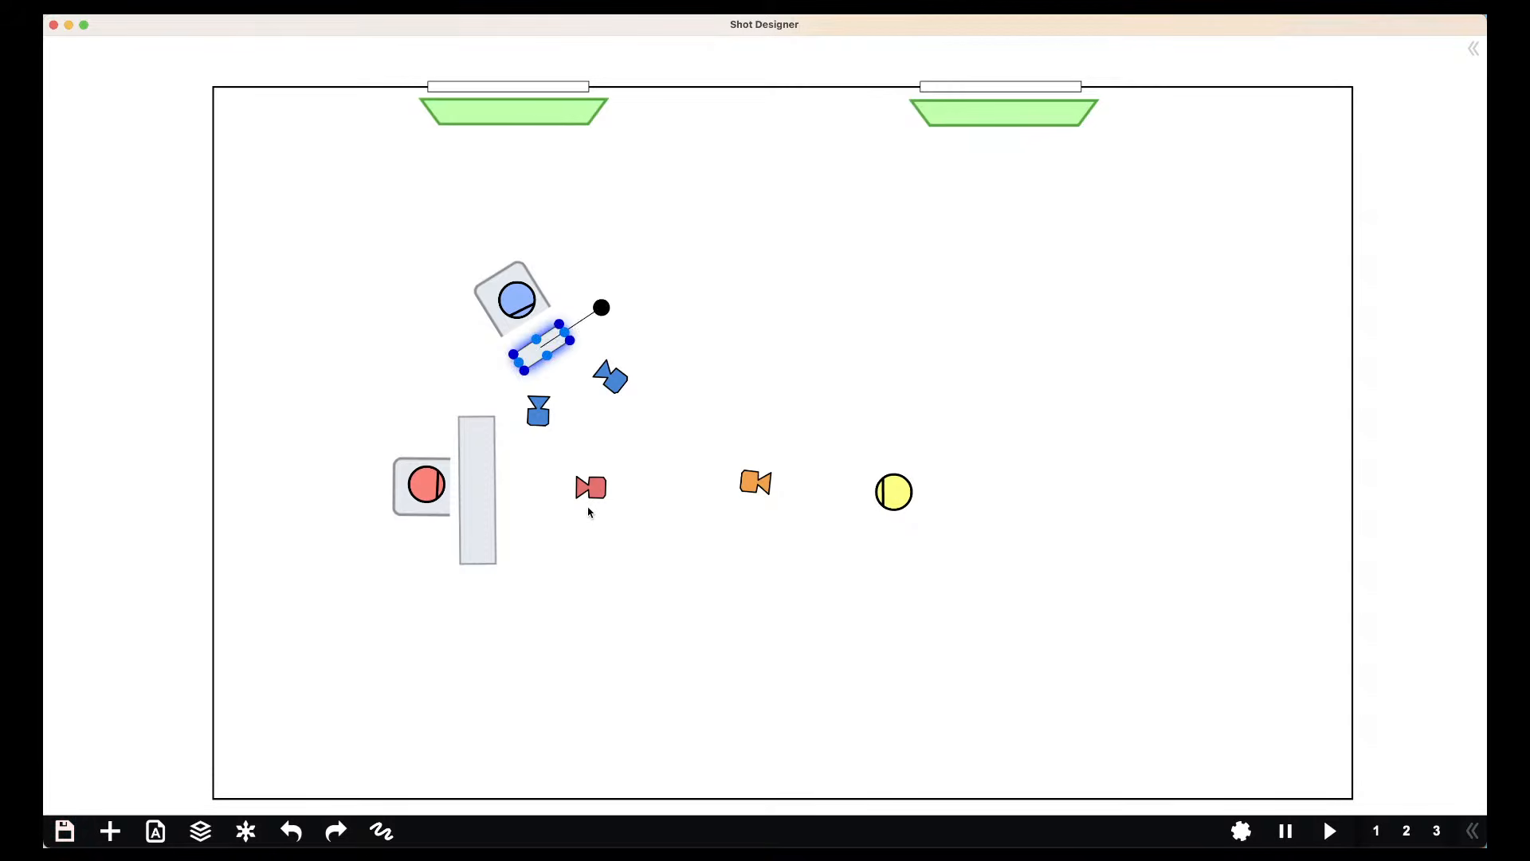
Duplicate the red character's large table and stand the copy upright directly in front of the yellow character
click(471, 526)
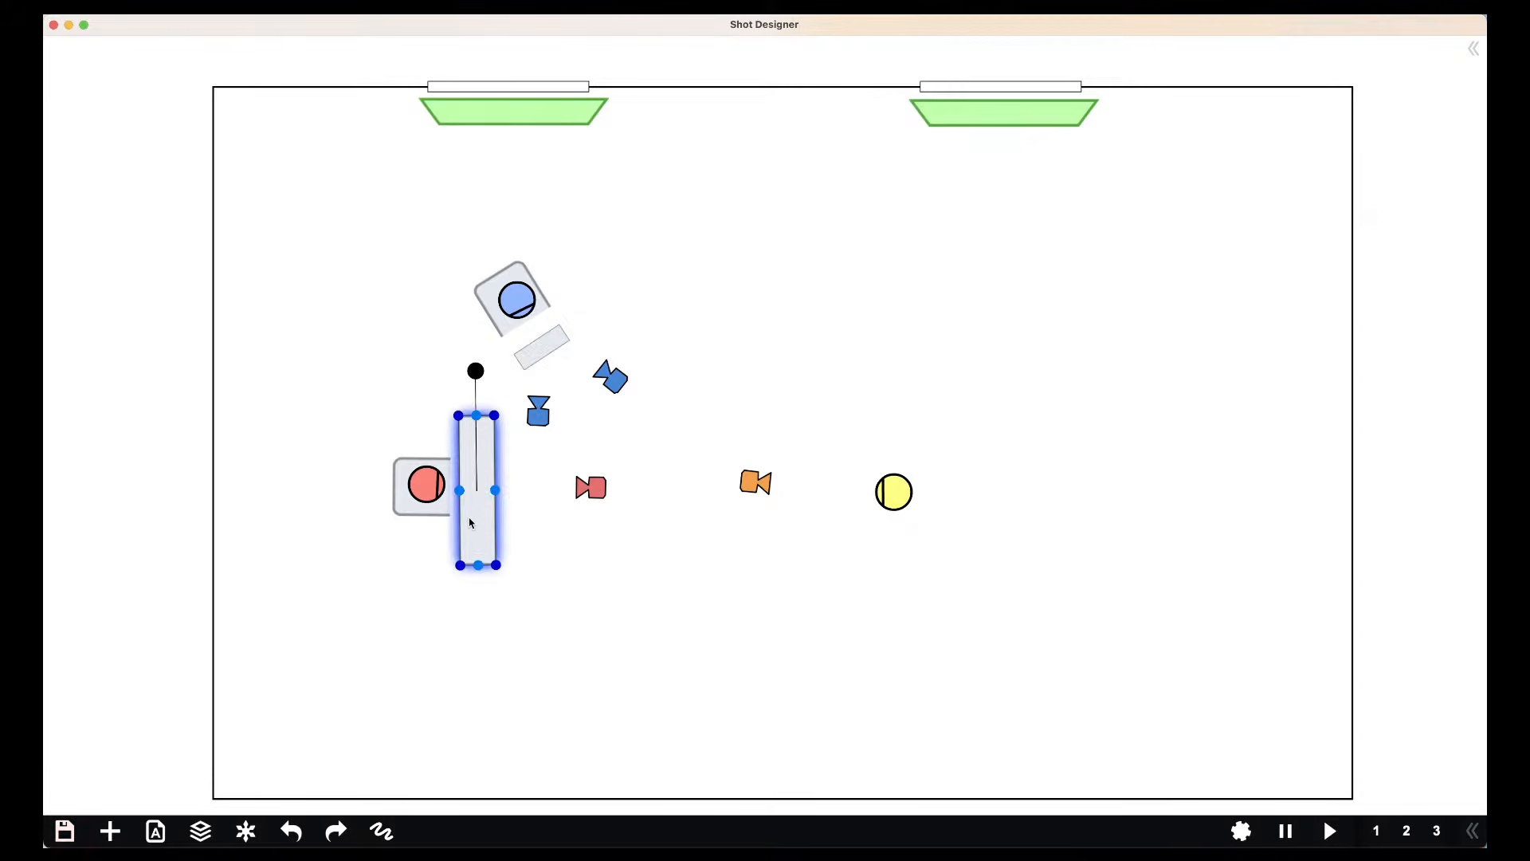
click(482, 523)
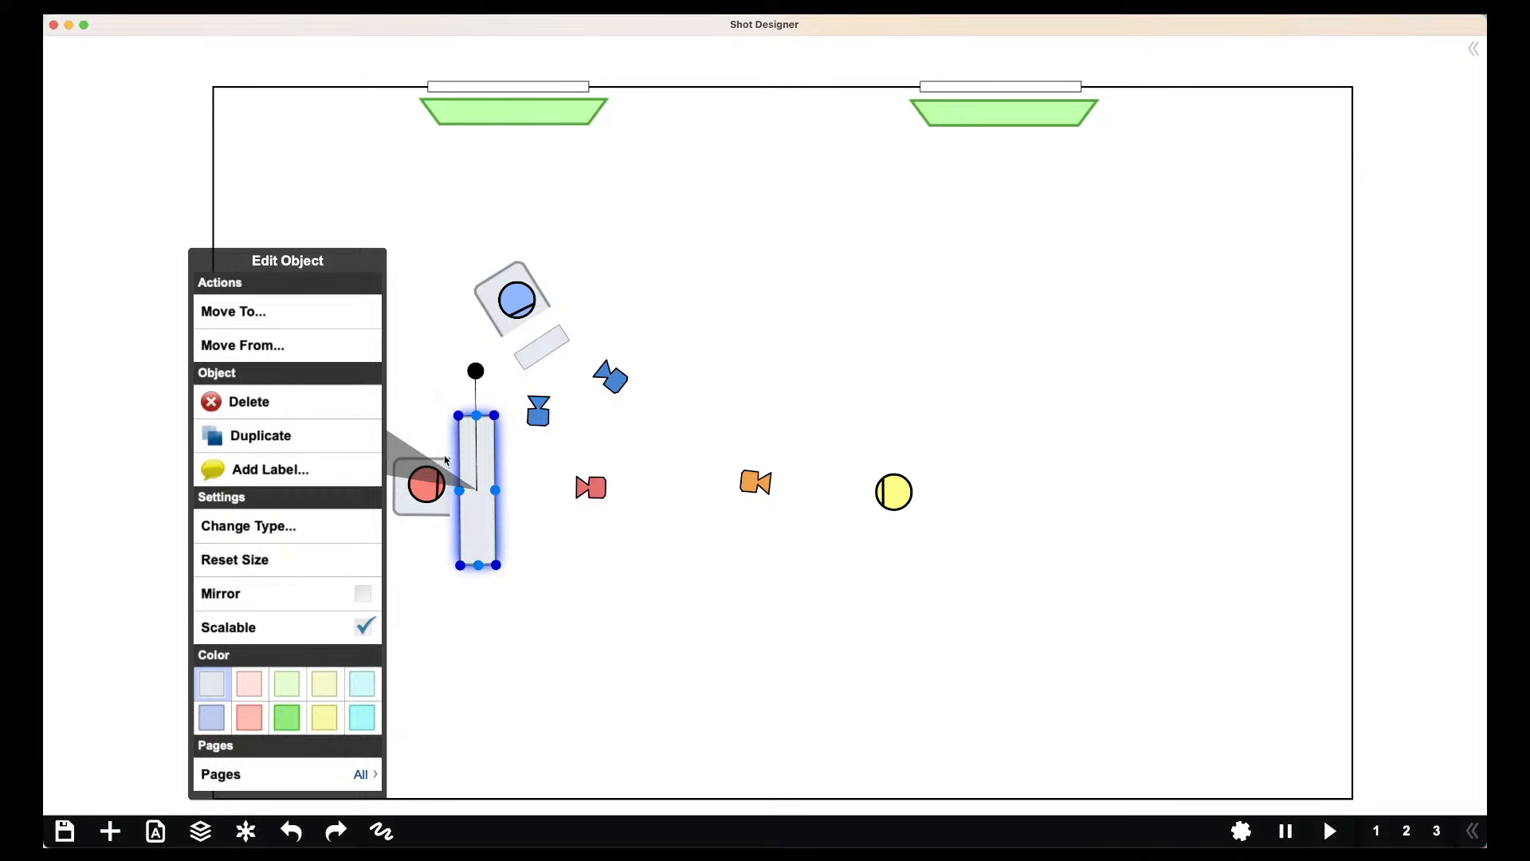
click(284, 435)
mouse_move(519, 523)
mouse_down()
mouse_move(840, 518)
mouse_move(909, 500)
mouse_up()
click(866, 605)
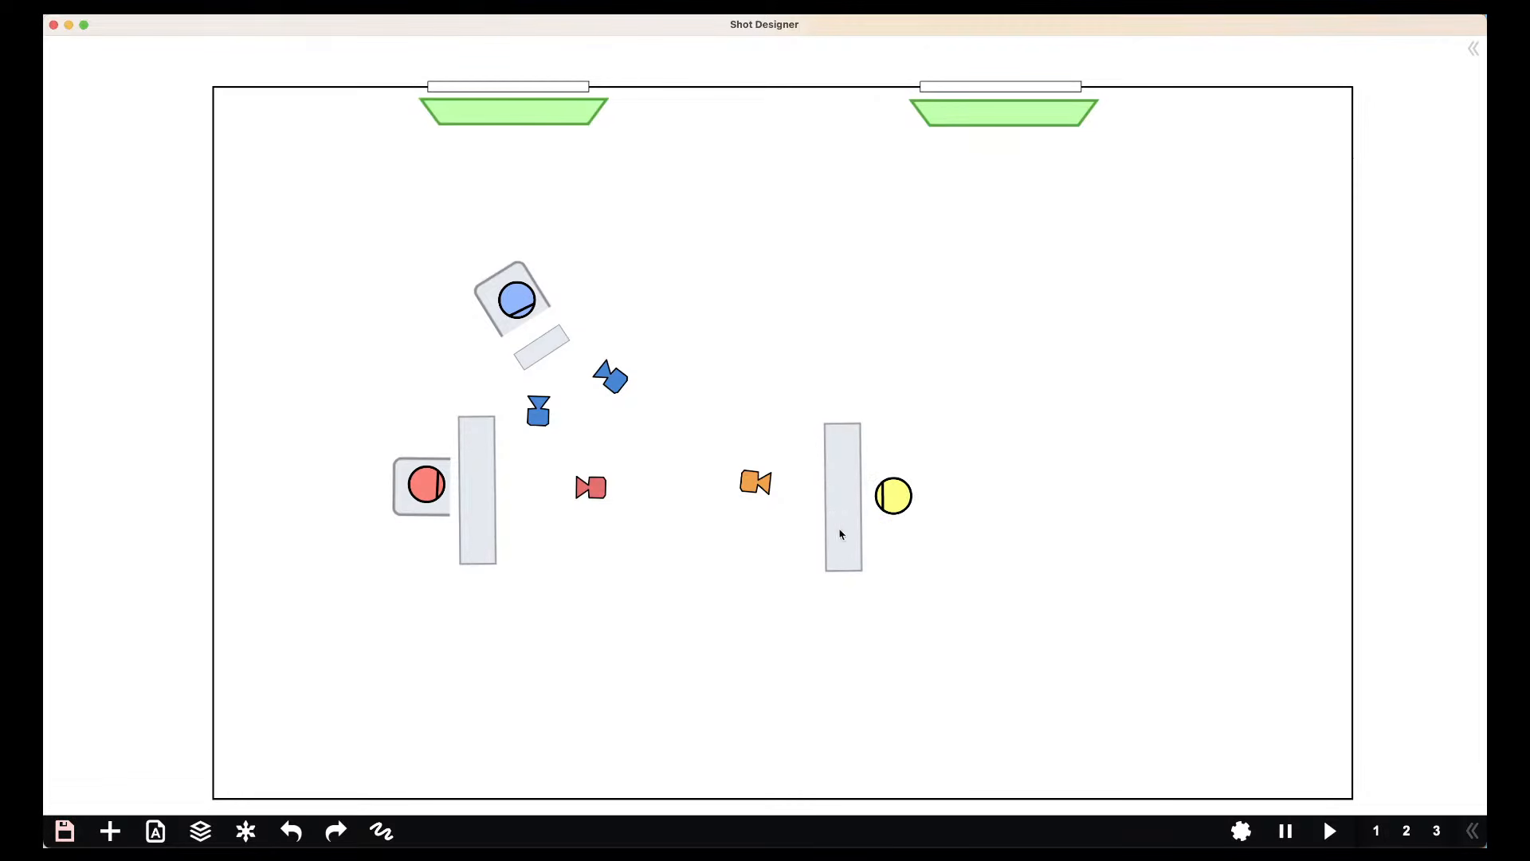
click(843, 554)
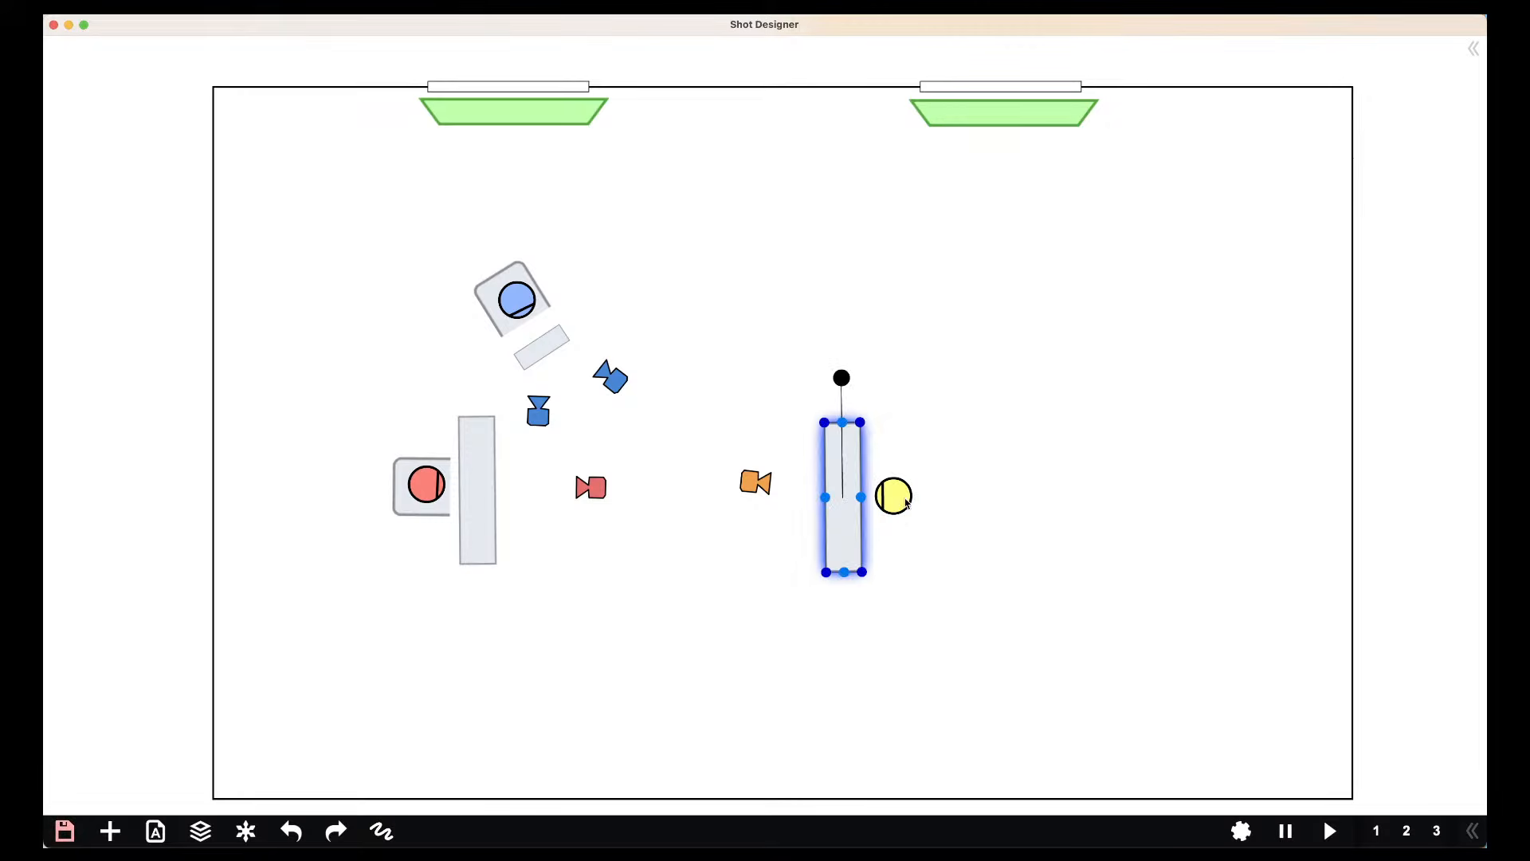
click(907, 502)
click(842, 456)
drag(841, 377, 842, 377)
click(849, 639)
Duplicate the yellow character's table and line up the copy below it
click(847, 554)
click(847, 554)
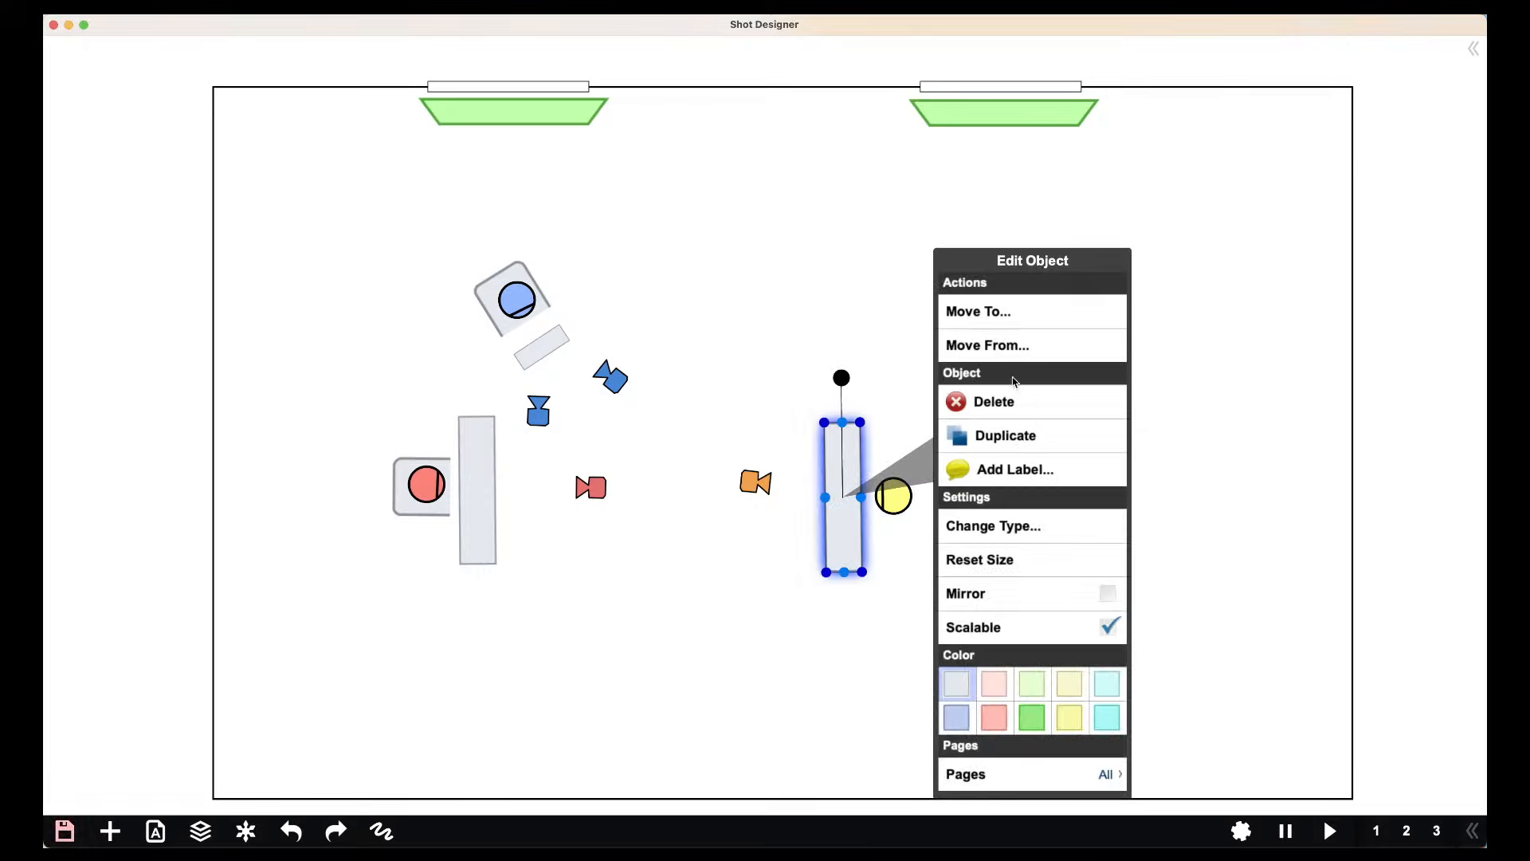
click(1004, 444)
drag(890, 574, 861, 697)
click(904, 663)
Duplicate the yellow character's table again and line up the copy above it
click(846, 495)
click(844, 495)
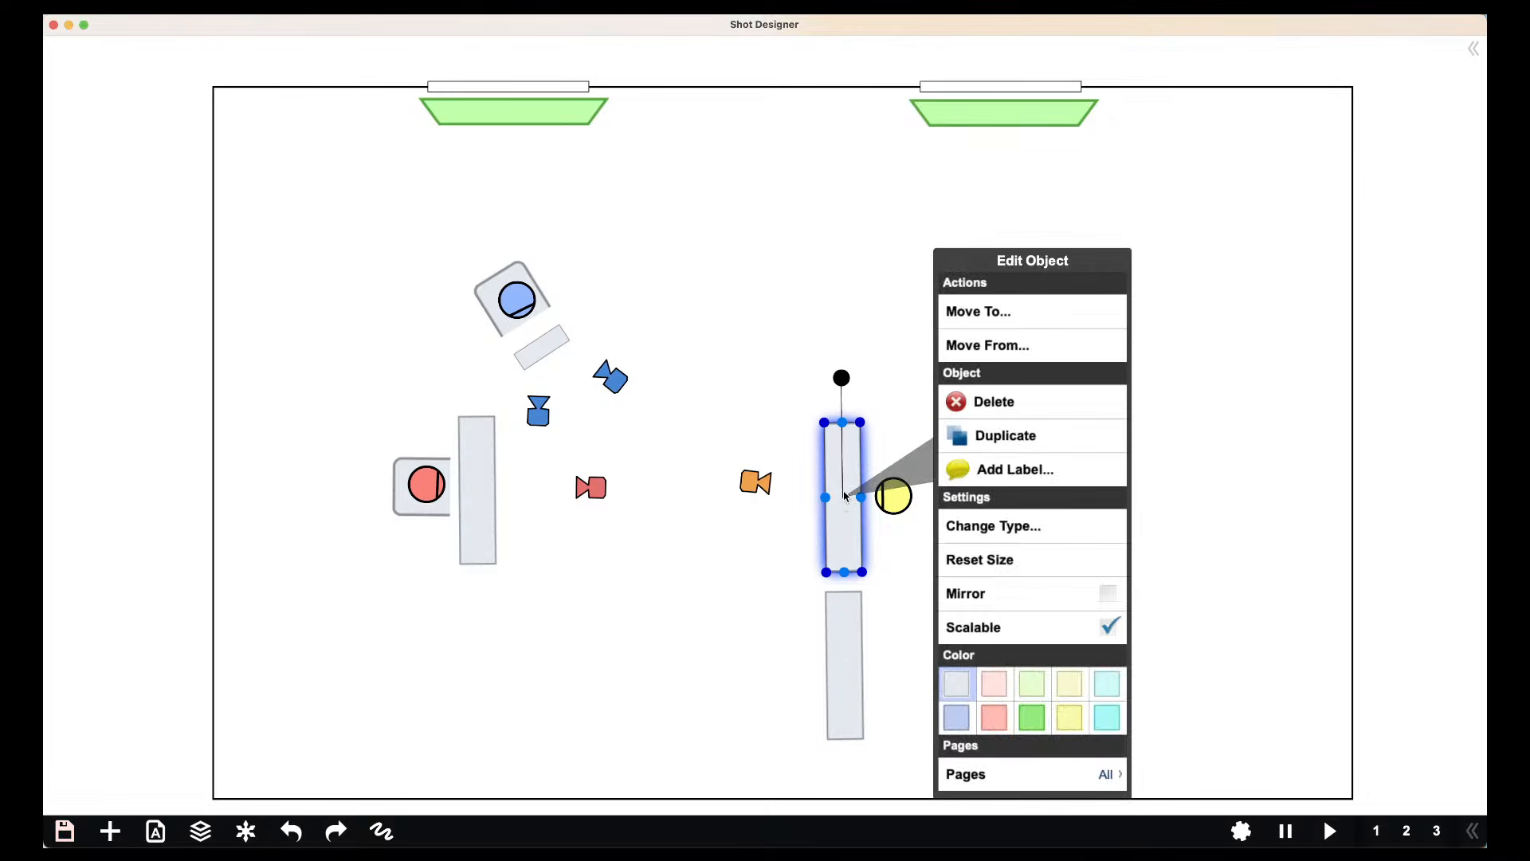
click(975, 446)
drag(895, 528, 856, 369)
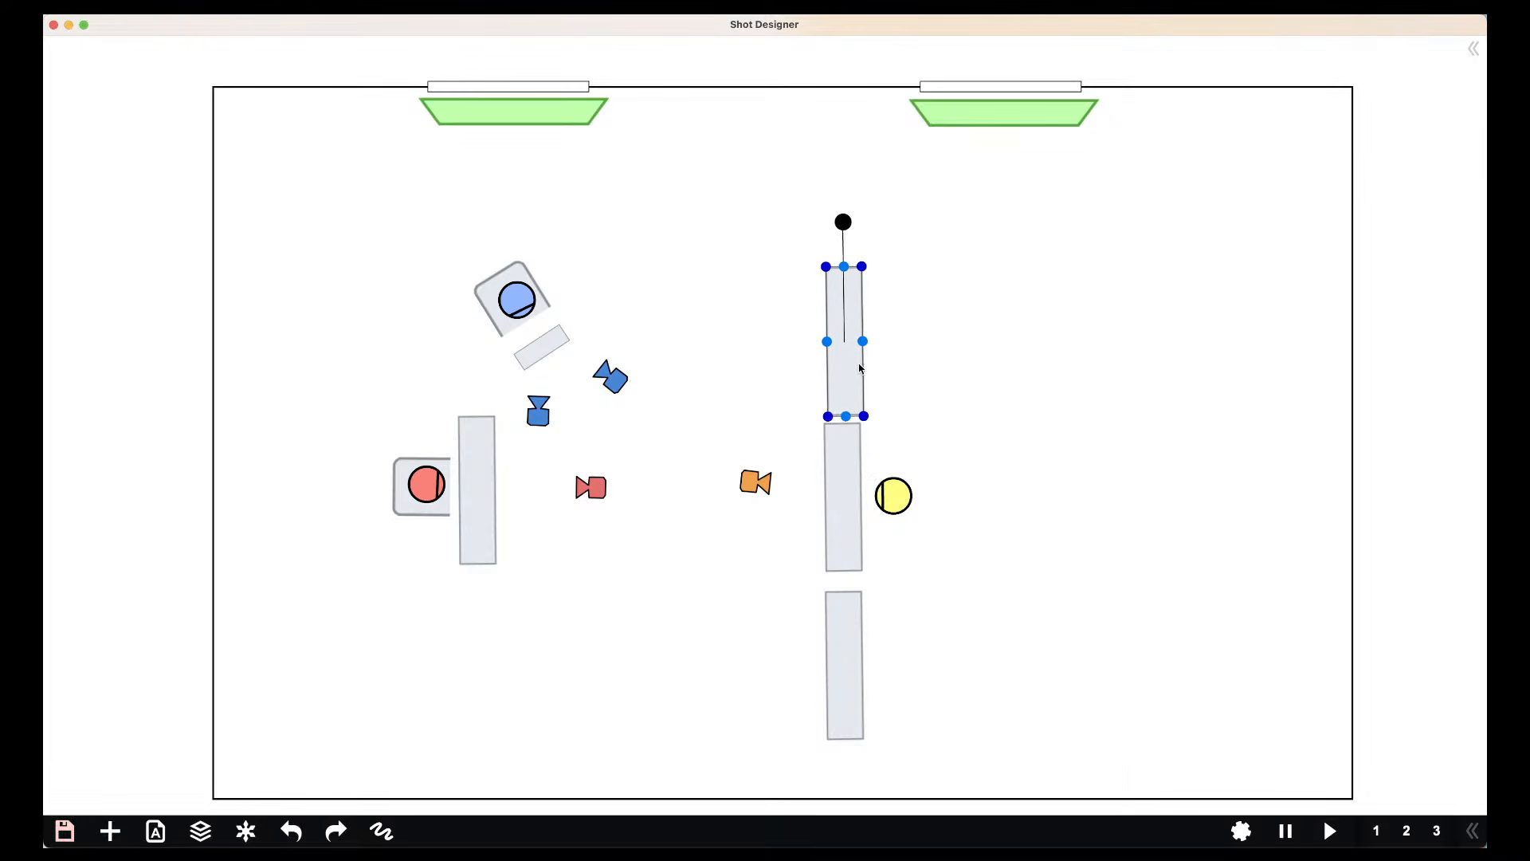
click(863, 451)
Shorten the middle and lower tables on the yellow side and move them together end to end
drag(849, 429, 848, 450)
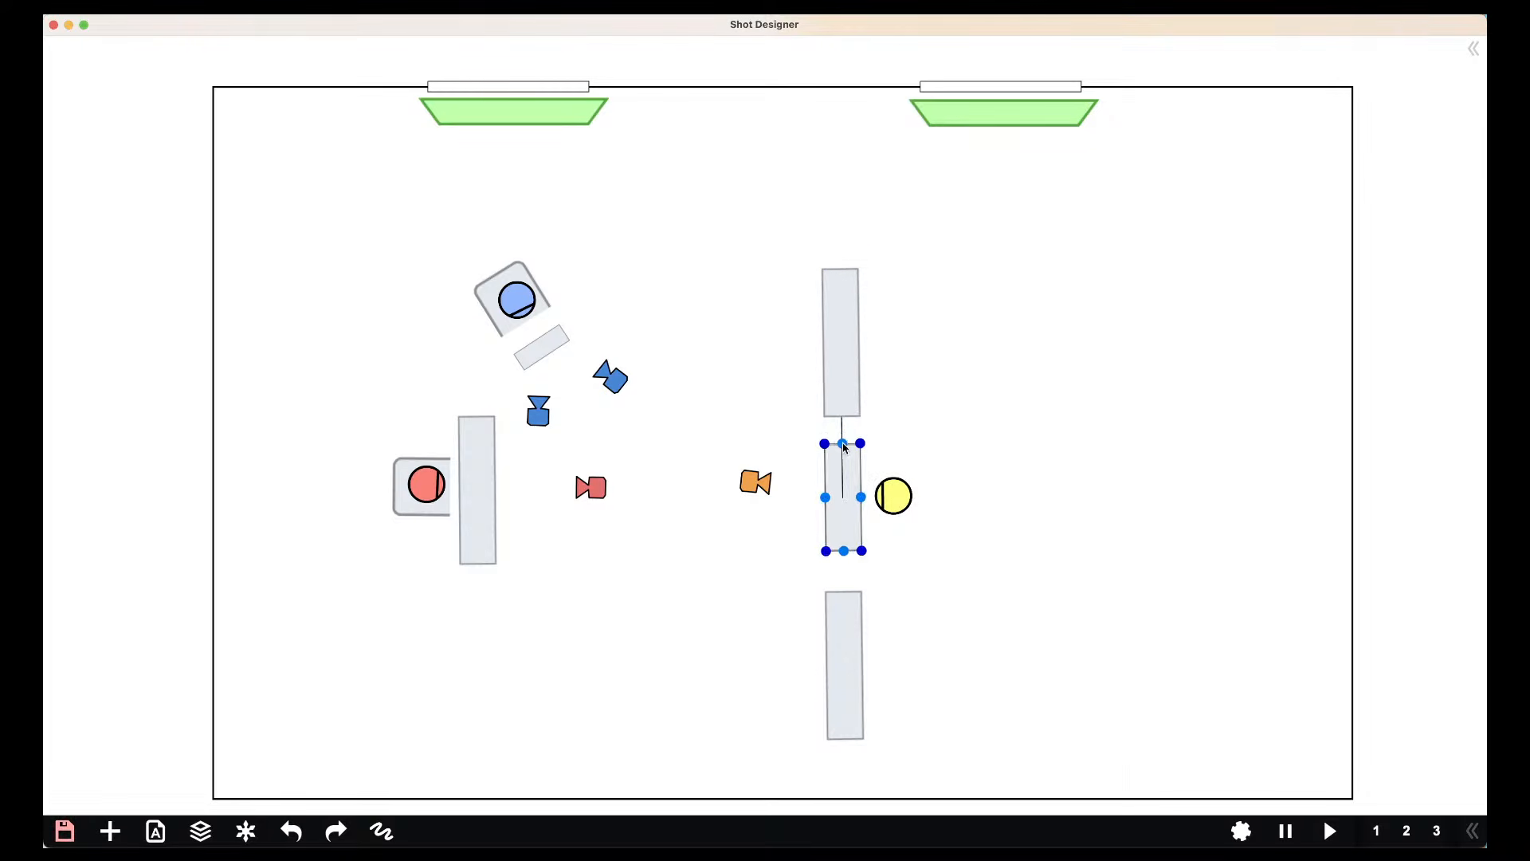
drag(855, 704, 859, 644)
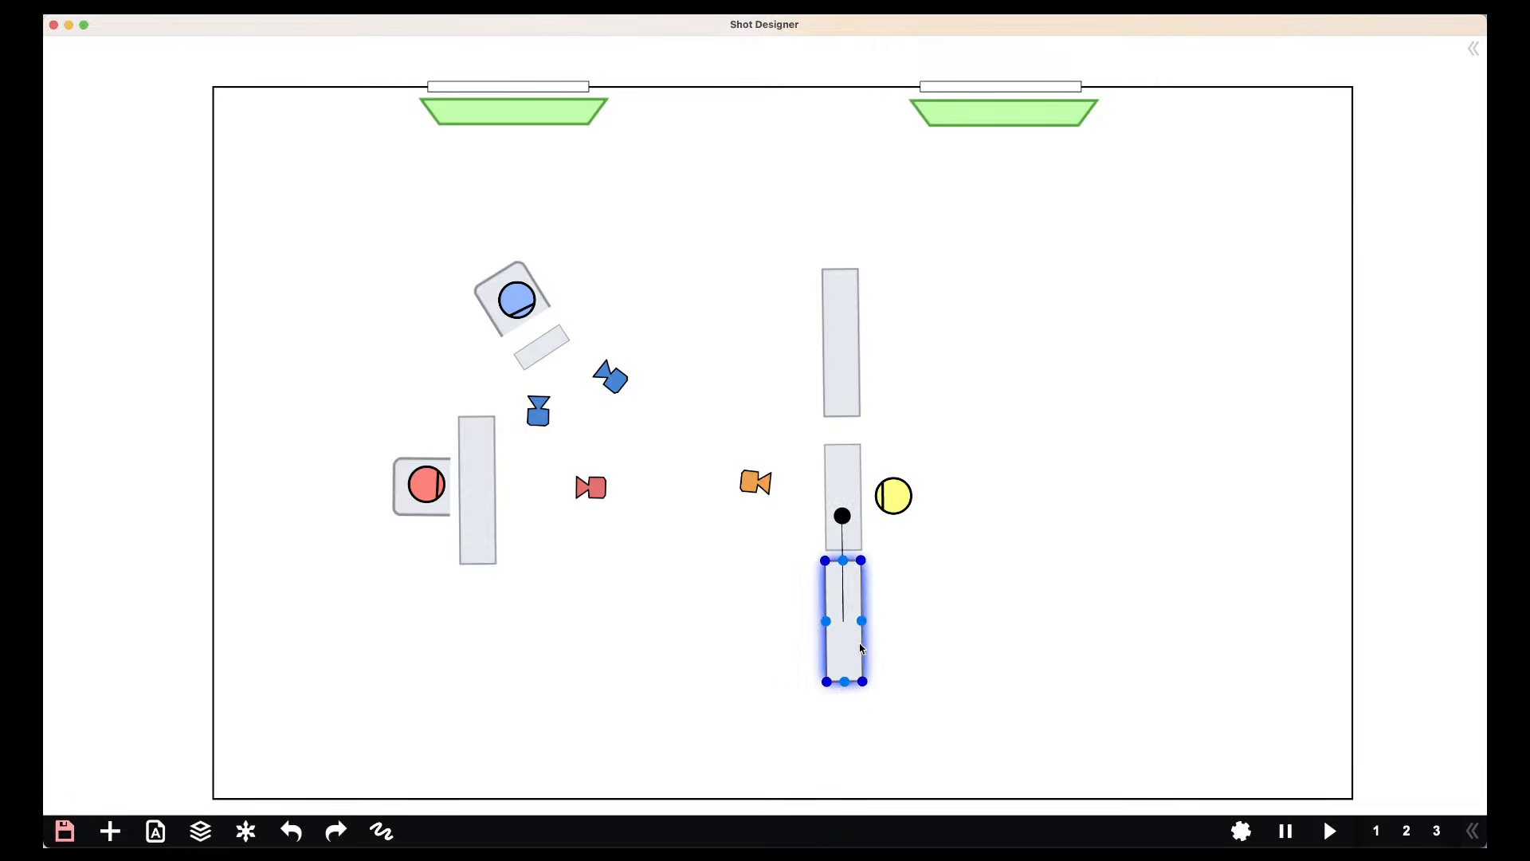
click(854, 491)
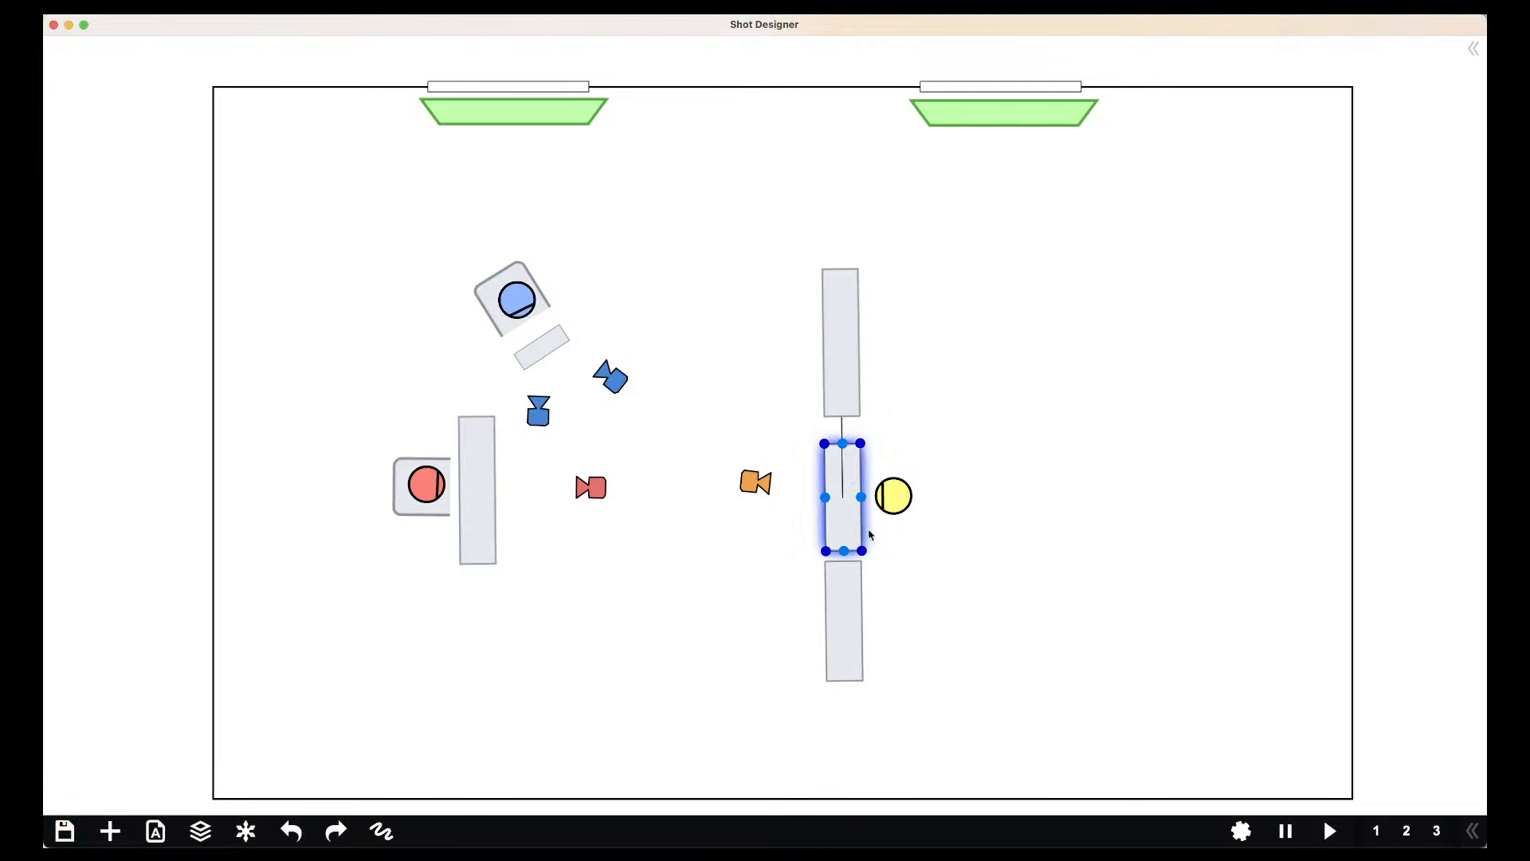
scroll(853, 526, up, 2)
drag(843, 535, 841, 543)
click(897, 462)
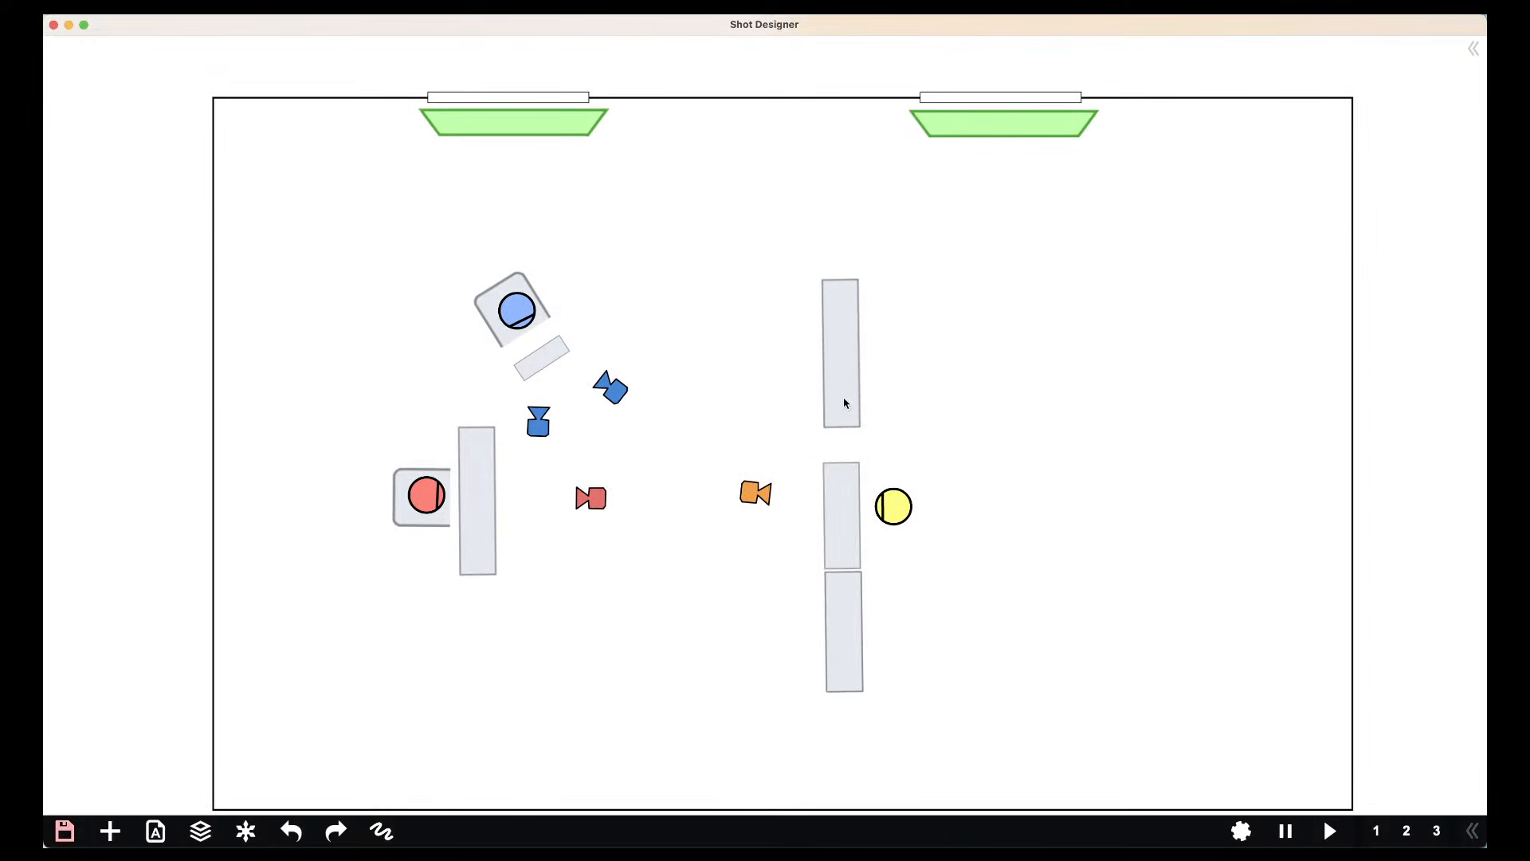
Replace the long upper table with a duplicate of the shortened middle table, placed end to end above it
click(846, 377)
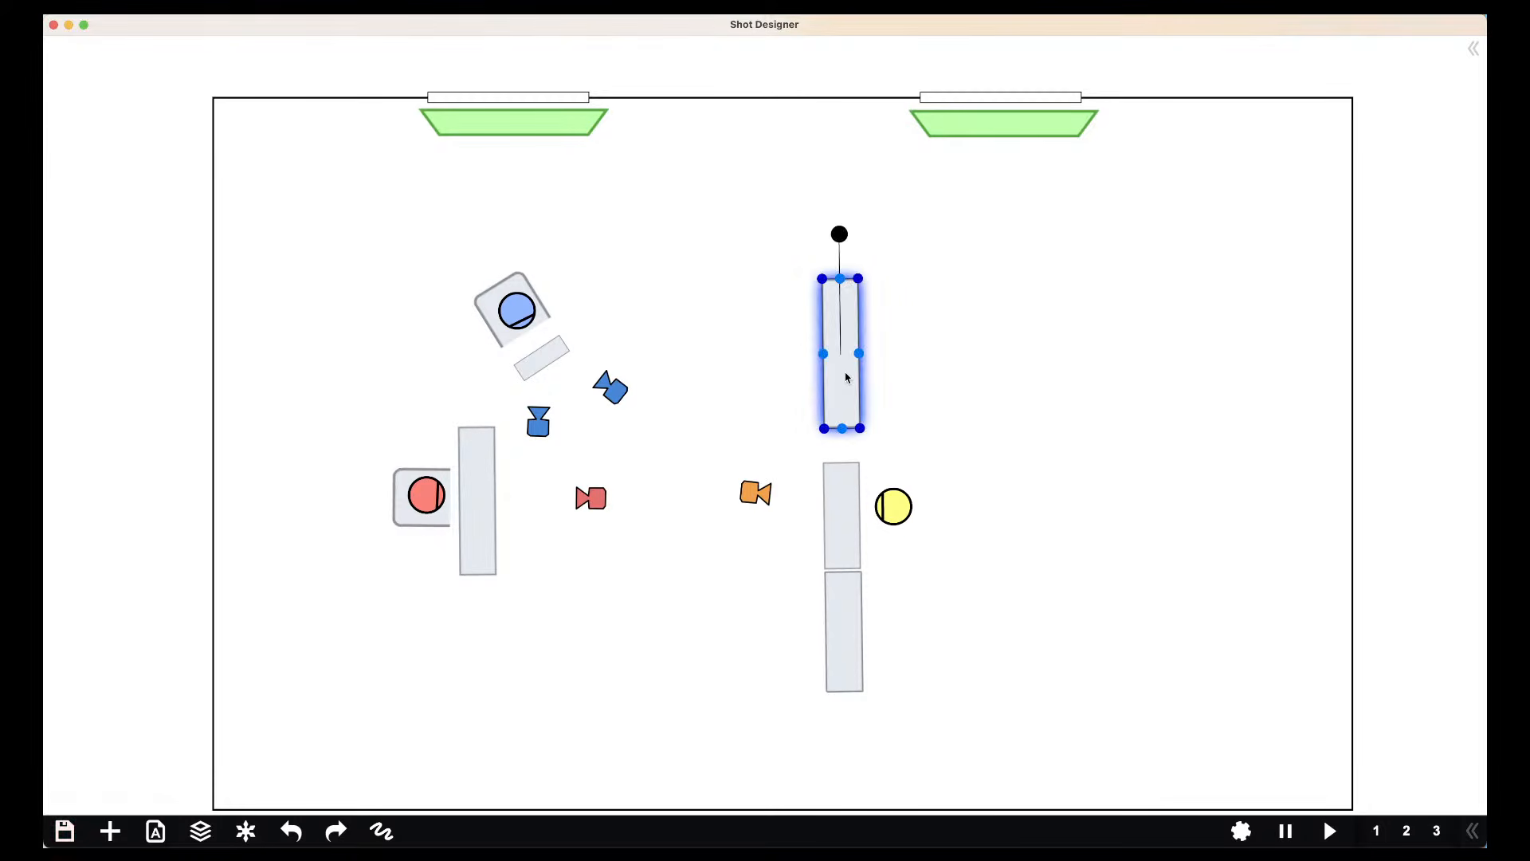
key(Delete)
click(835, 524)
click(836, 524)
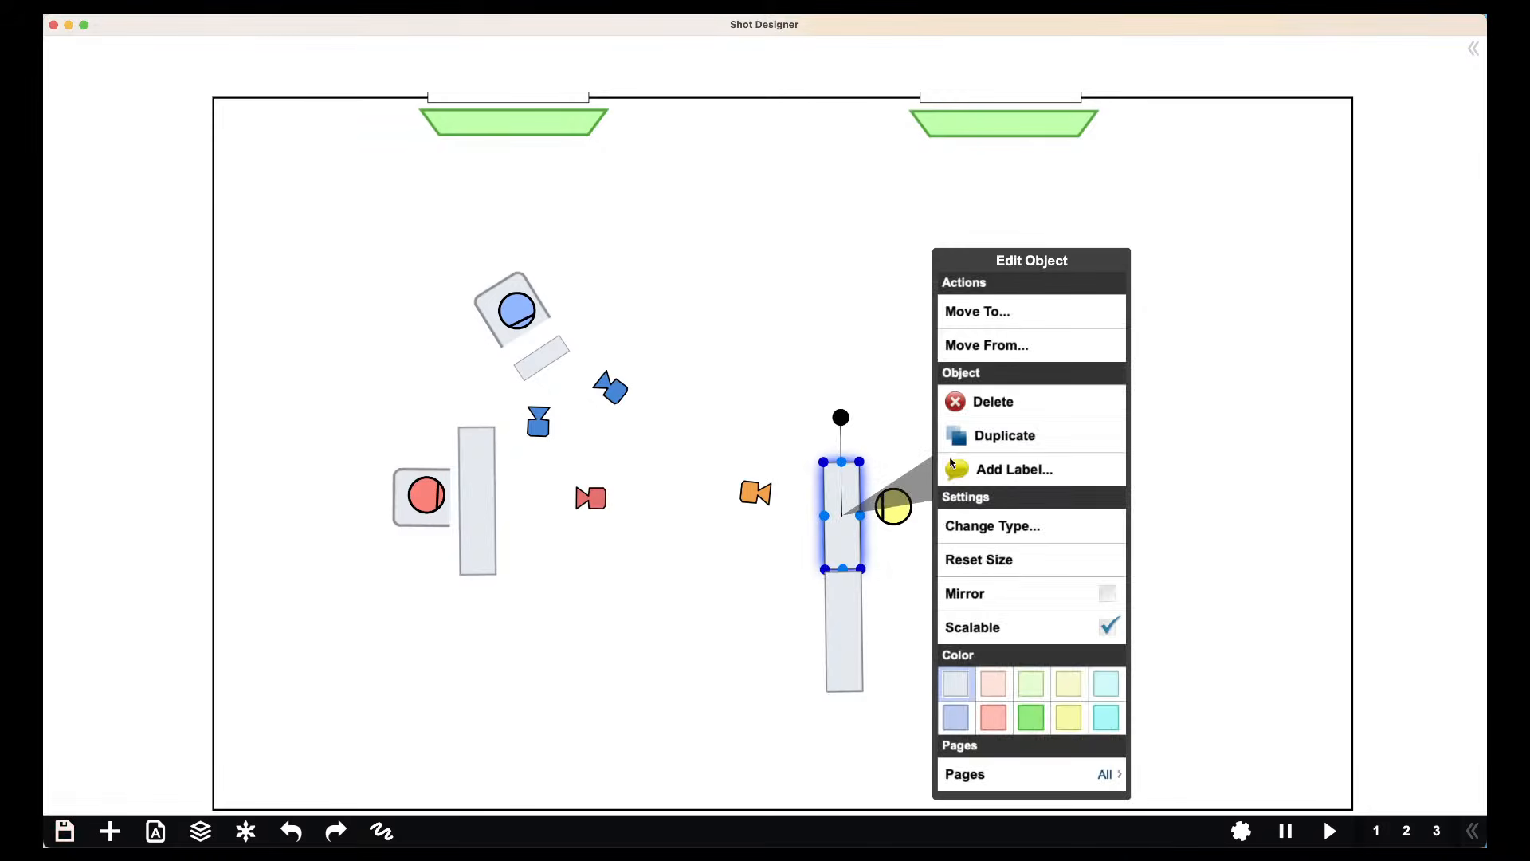
click(996, 436)
drag(879, 552, 850, 430)
click(925, 454)
Duplicate the yellow character and seat the copy behind the lower table, facing the red character's side
click(898, 517)
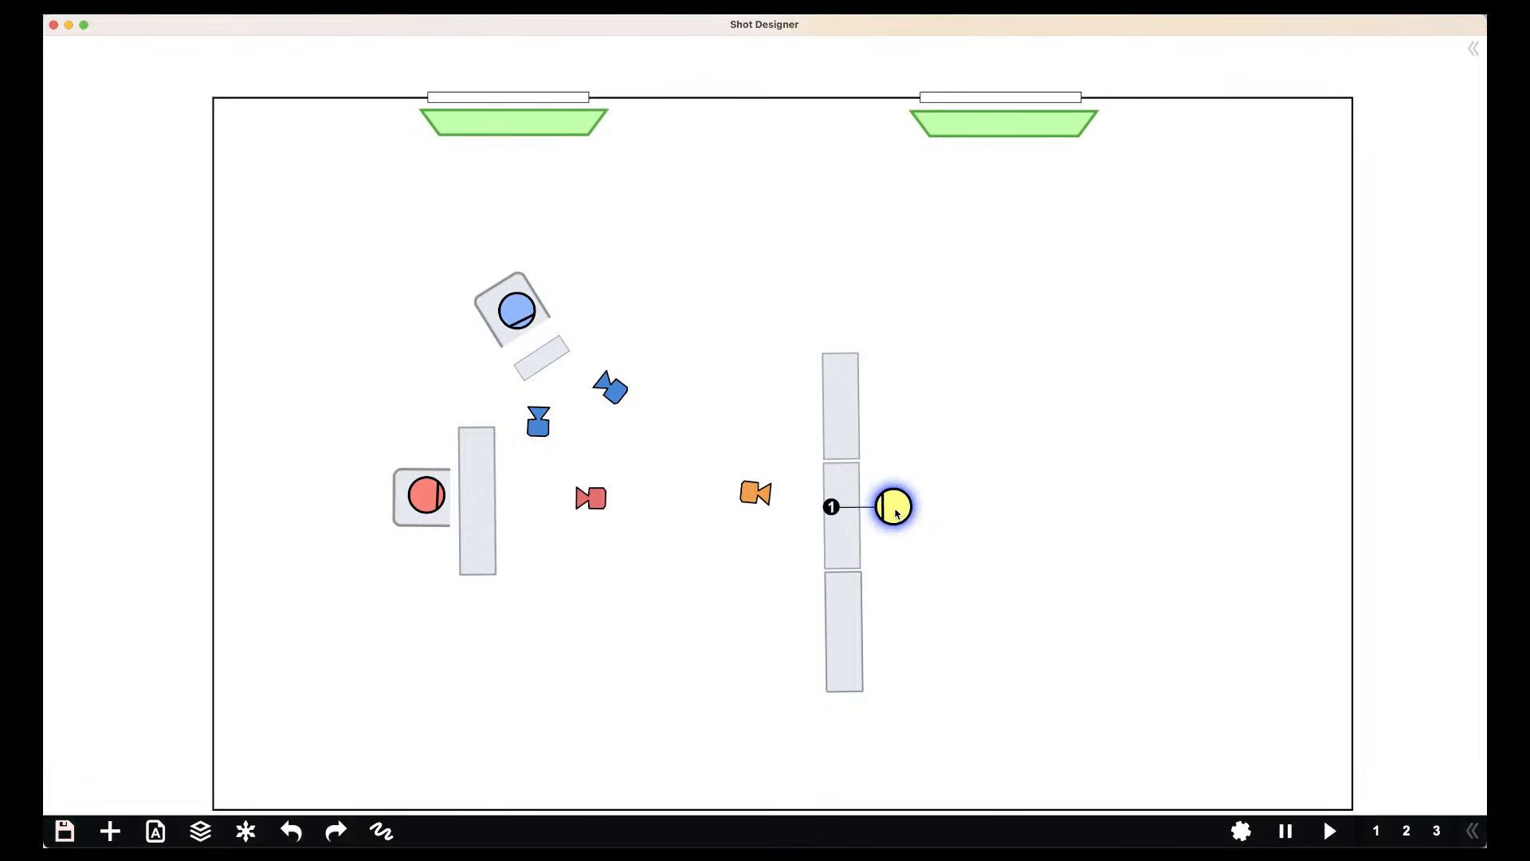
click(897, 514)
click(1061, 613)
drag(941, 511, 897, 635)
click(1000, 545)
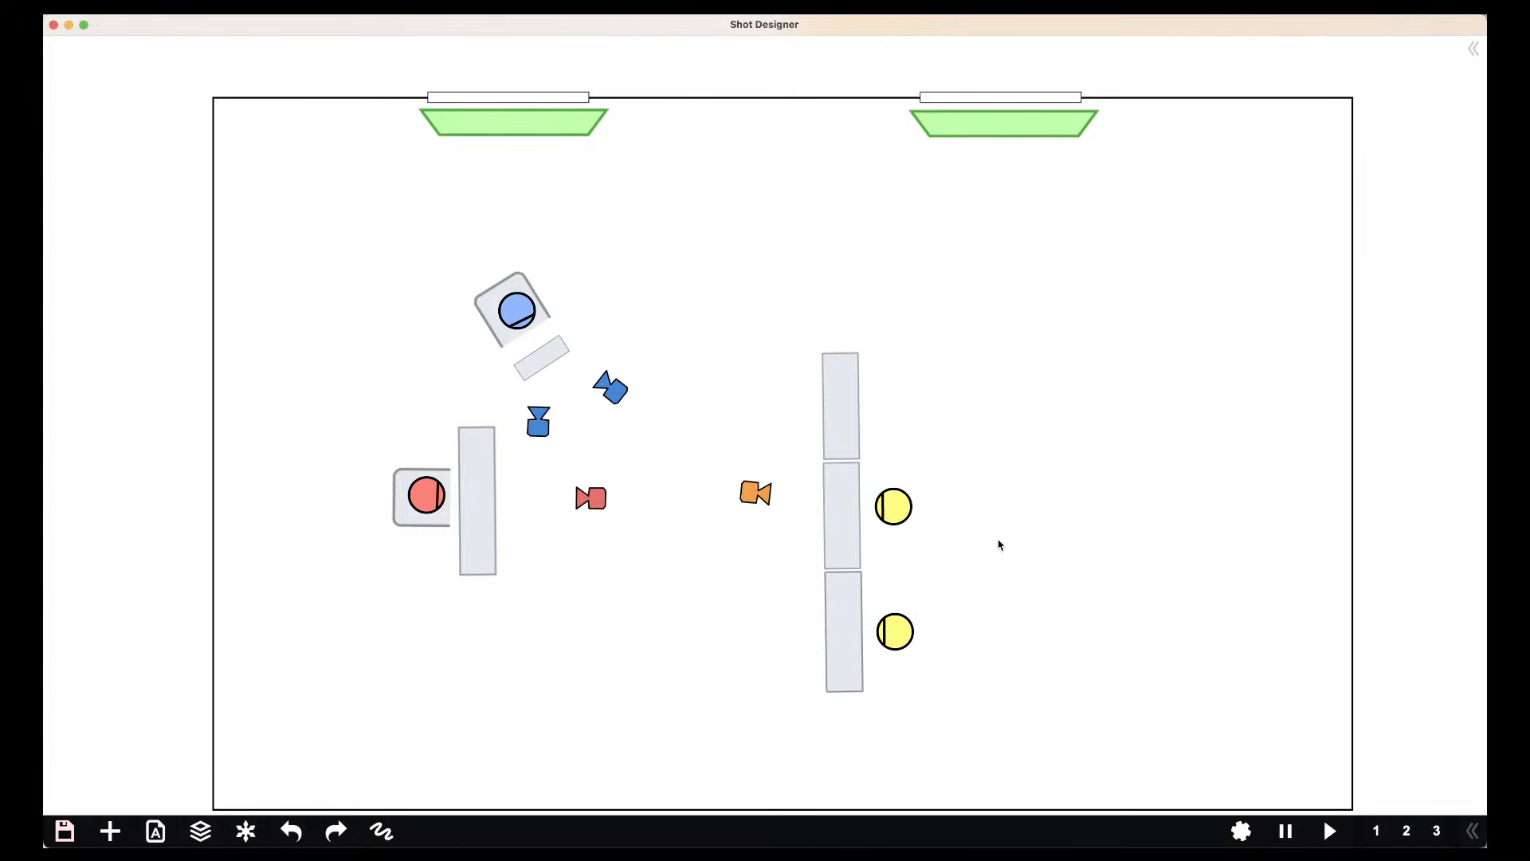
Duplicate the middle yellow character and place the copy behind the upper table
click(893, 515)
click(896, 509)
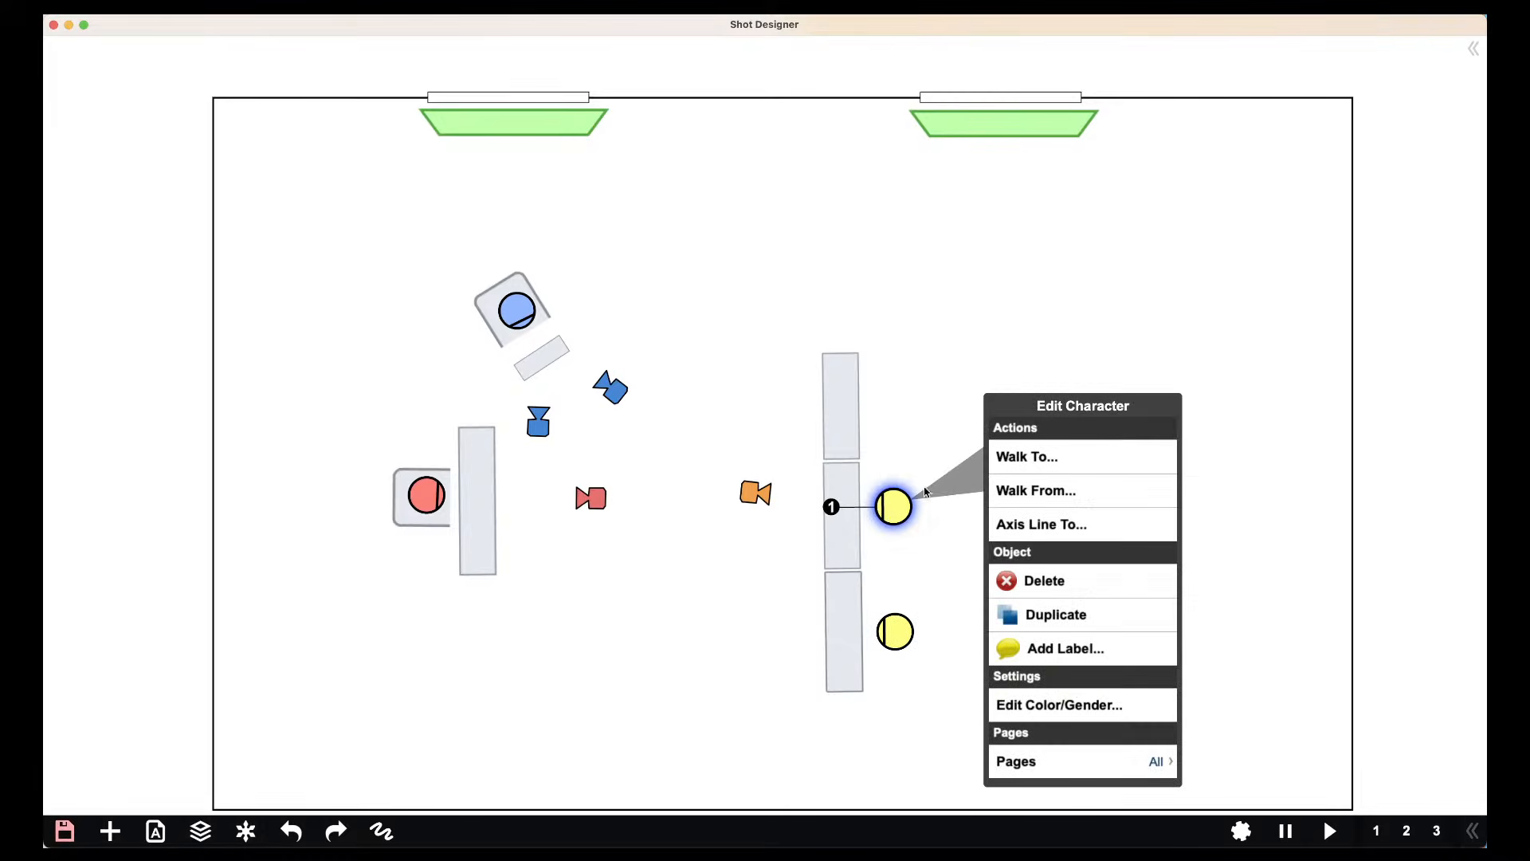
click(1055, 613)
mouse_move(948, 511)
mouse_down()
mouse_move(909, 389)
mouse_move(906, 414)
mouse_up()
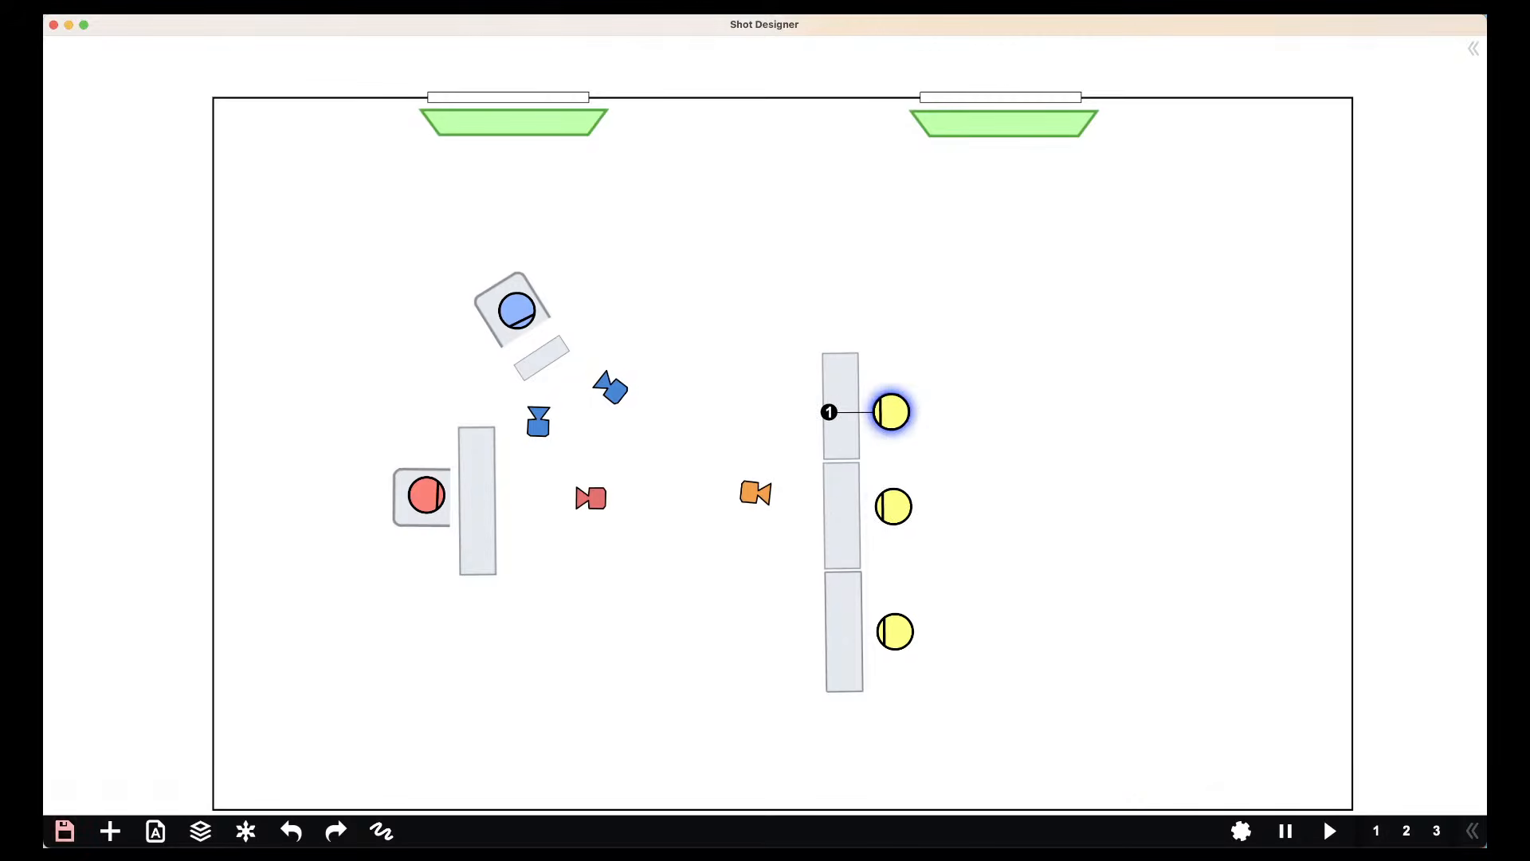
click(758, 625)
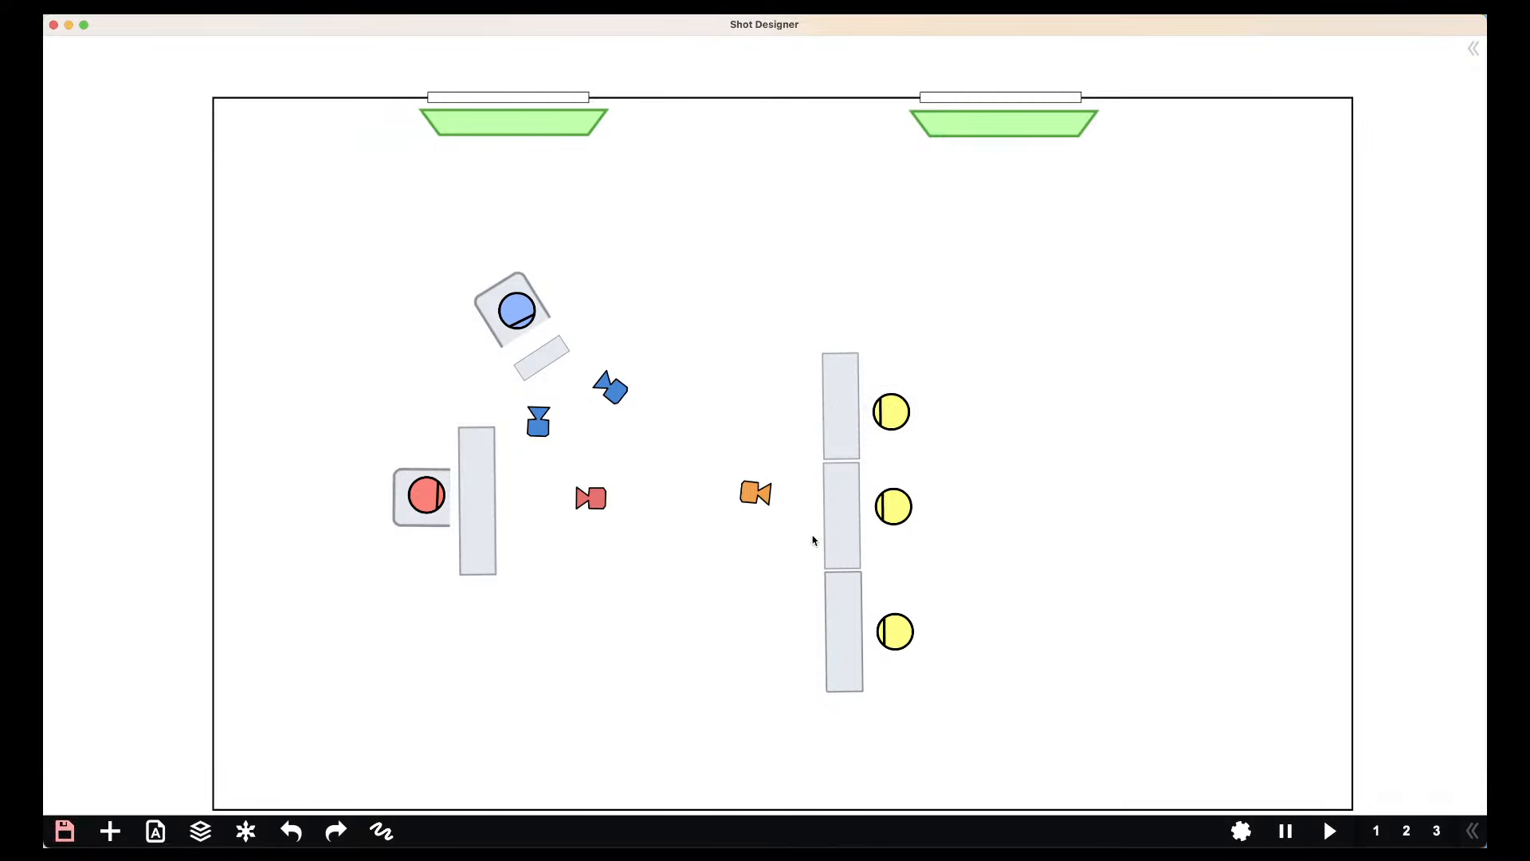
scroll(673, 695, down, 3)
scroll(673, 694, right, 2)
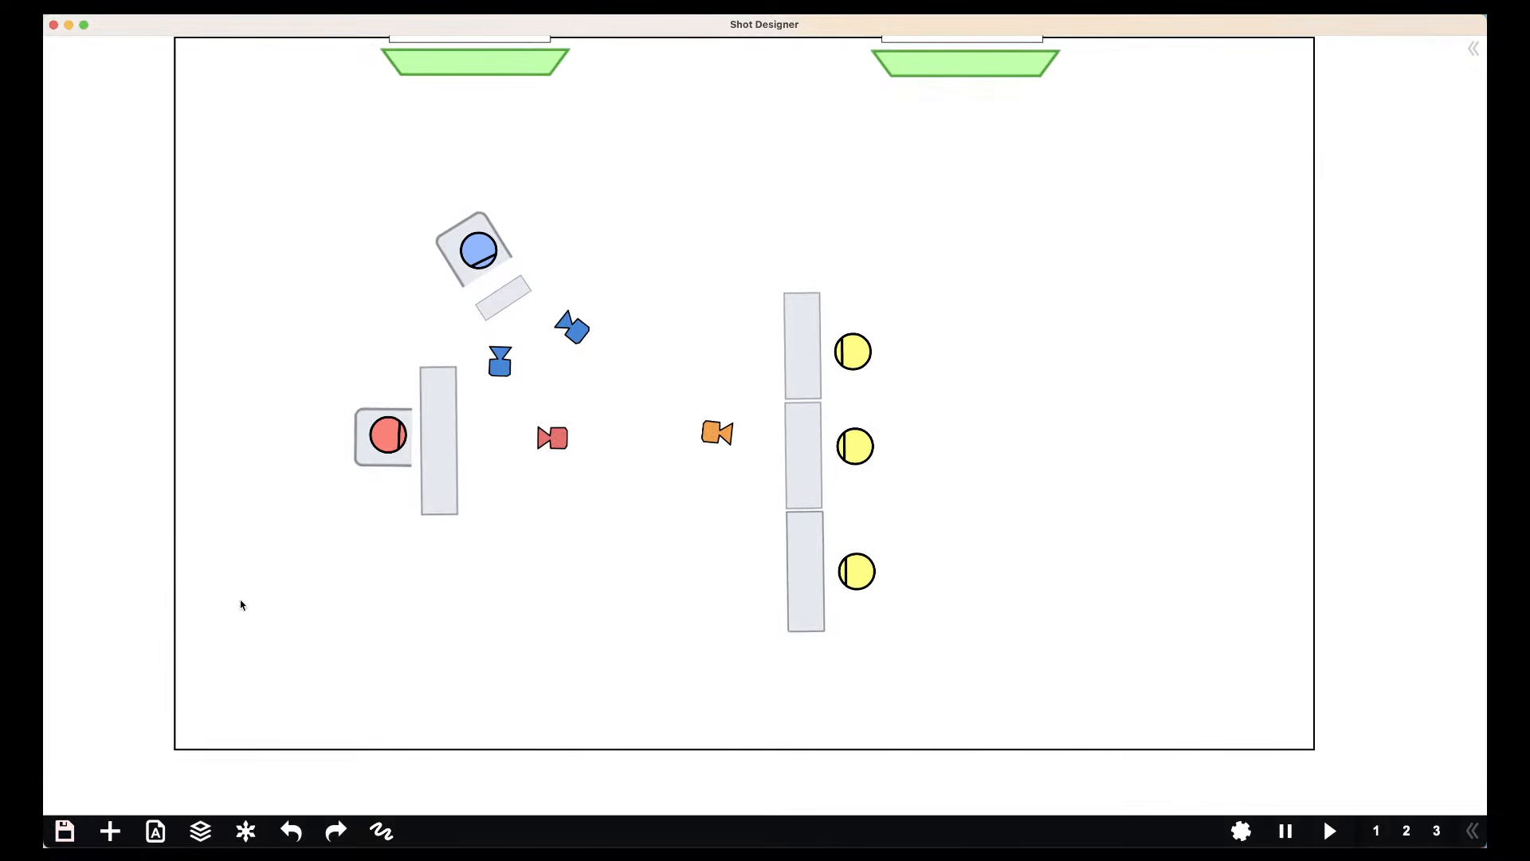
click(112, 834)
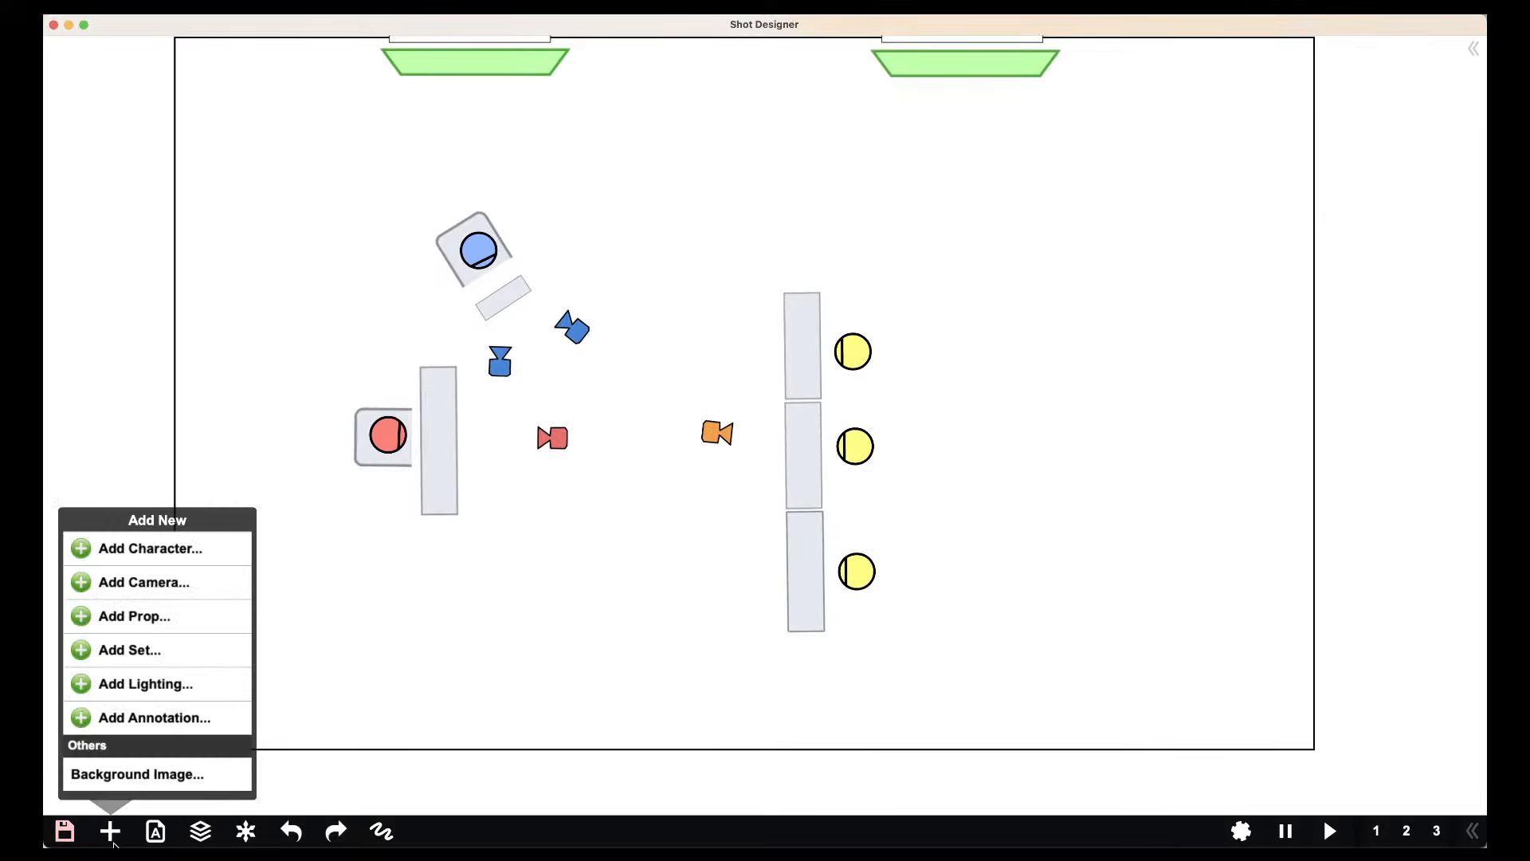
click(157, 618)
click(154, 462)
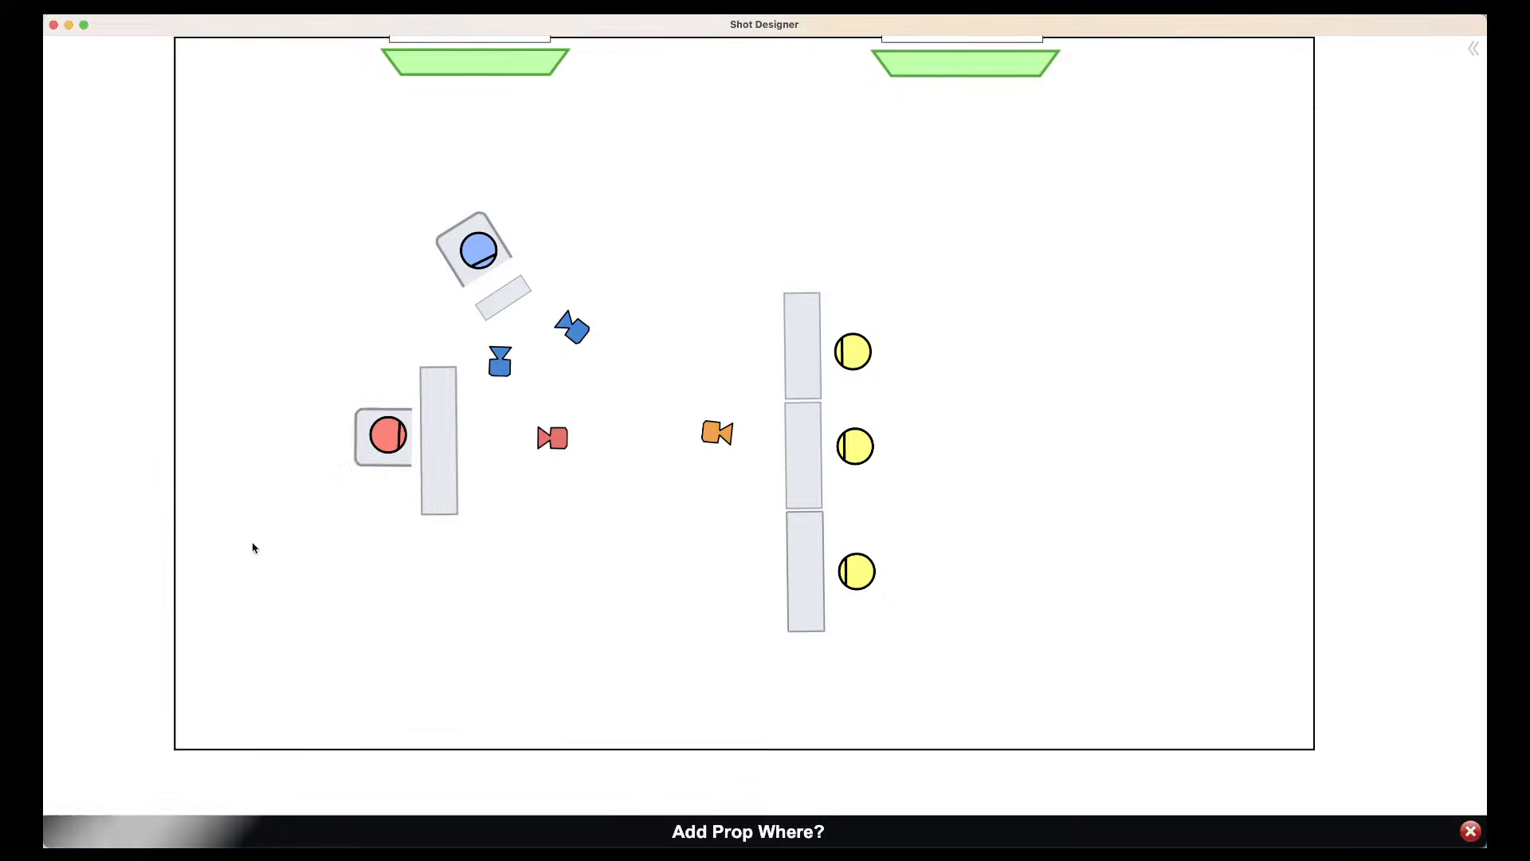
drag(192, 68, 202, 123)
click(222, 177)
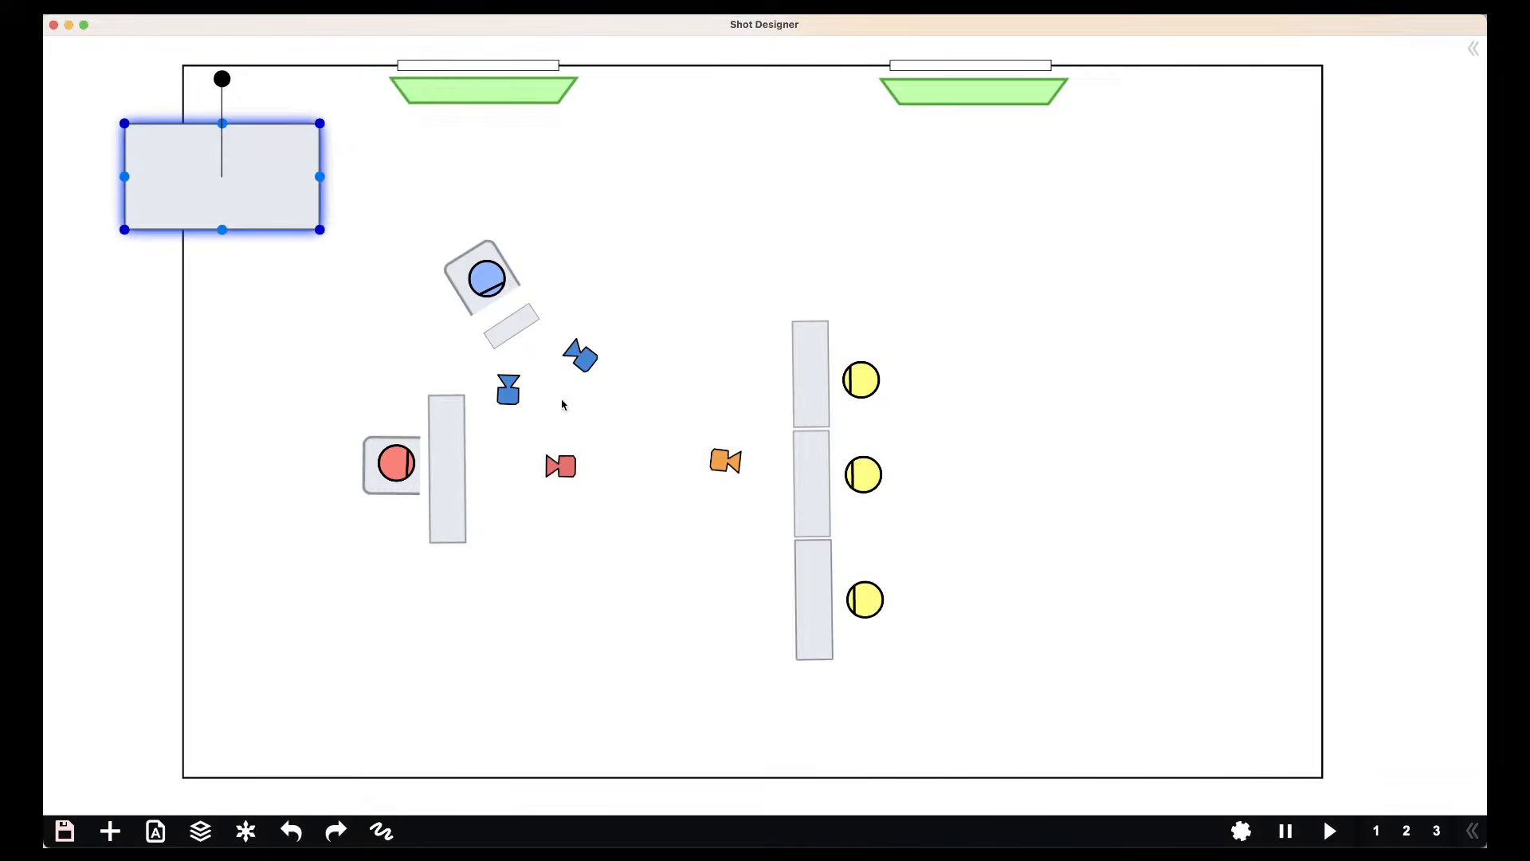
click(262, 196)
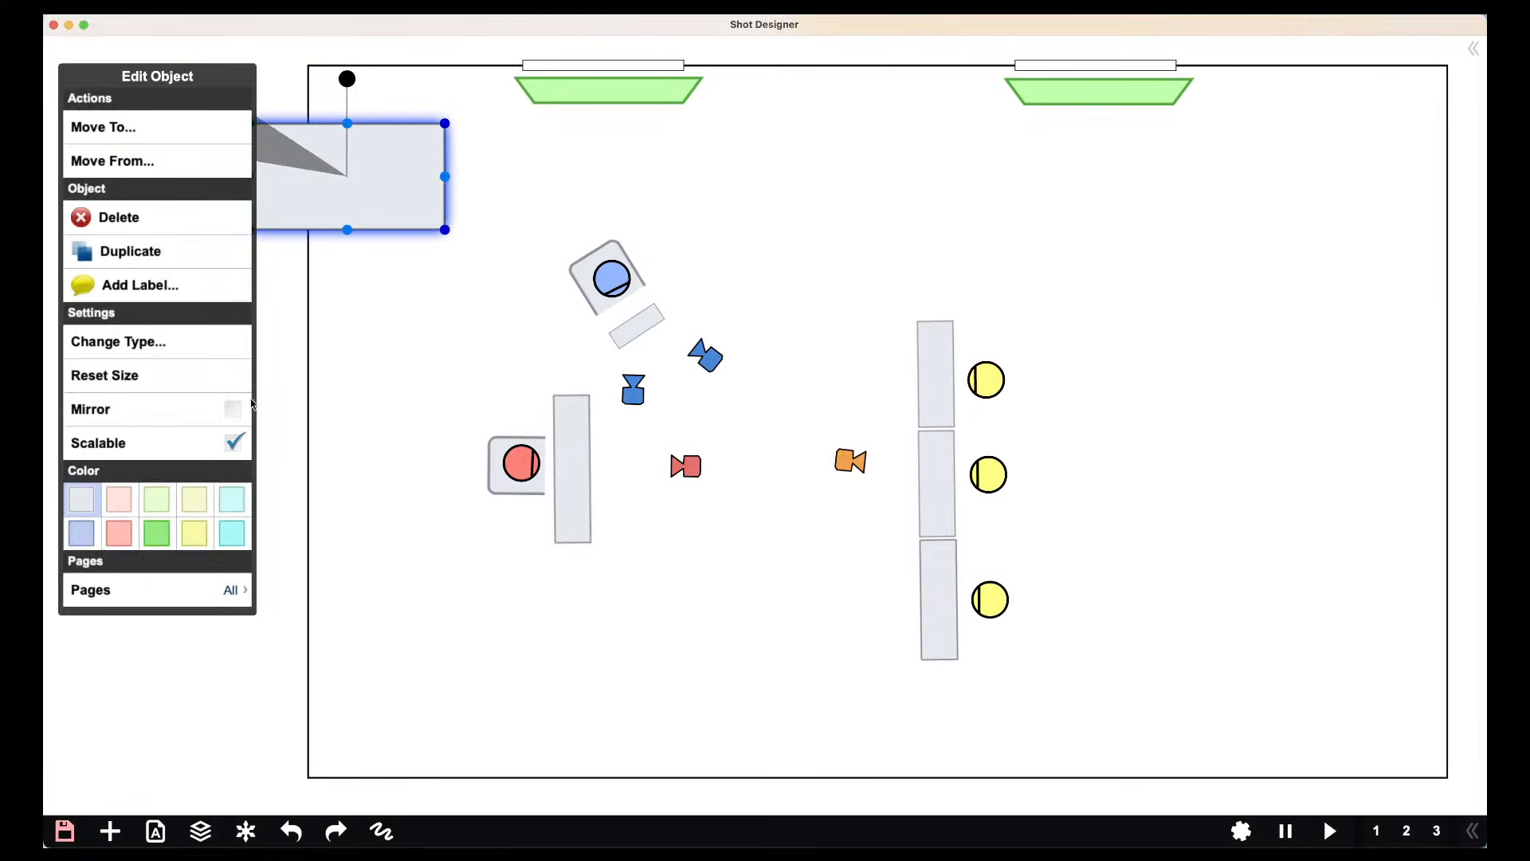
click(126, 219)
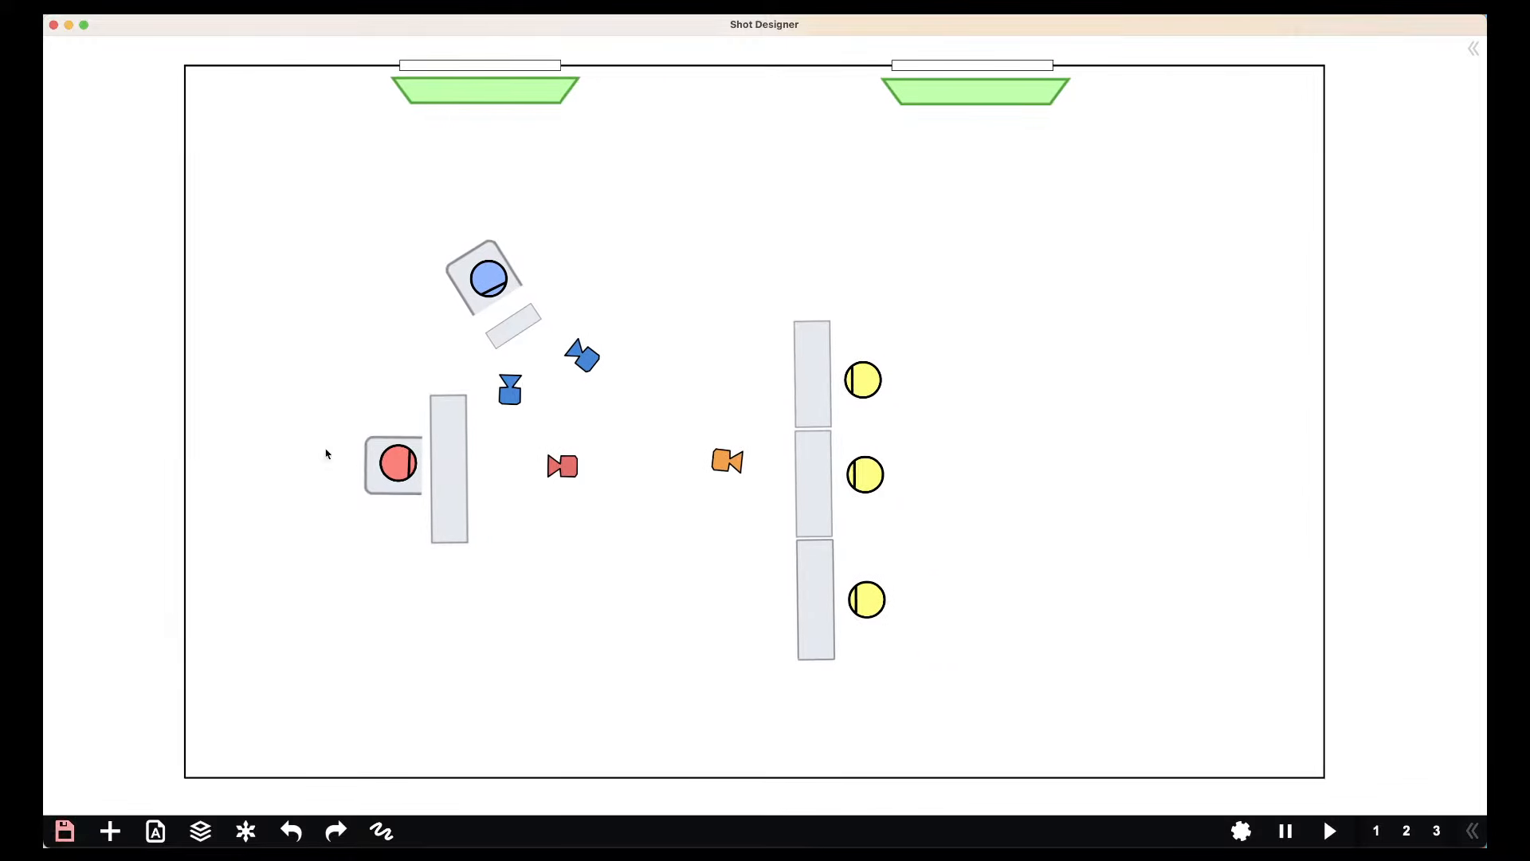
Duplicate the red character's table, place the copy against the left wall near the upper corner and color it pale pink
click(451, 454)
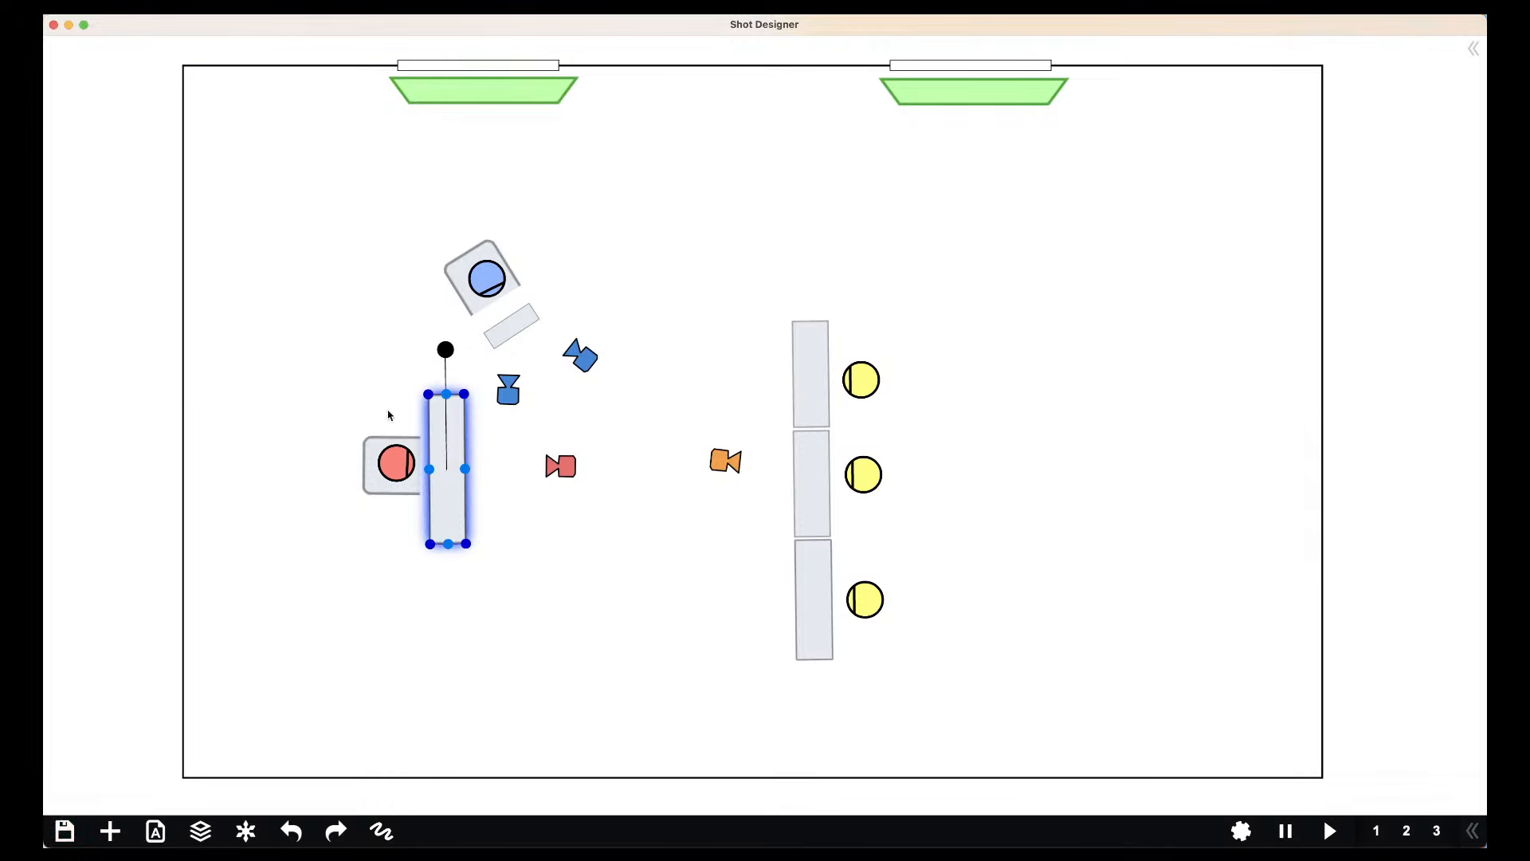
click(447, 424)
click(230, 435)
drag(499, 441, 309, 222)
drag(275, 204, 217, 231)
click(216, 230)
click(122, 526)
click(358, 356)
Duplicate the pale pink block and place the copy against the left wall near the lower corner
click(204, 239)
click(204, 238)
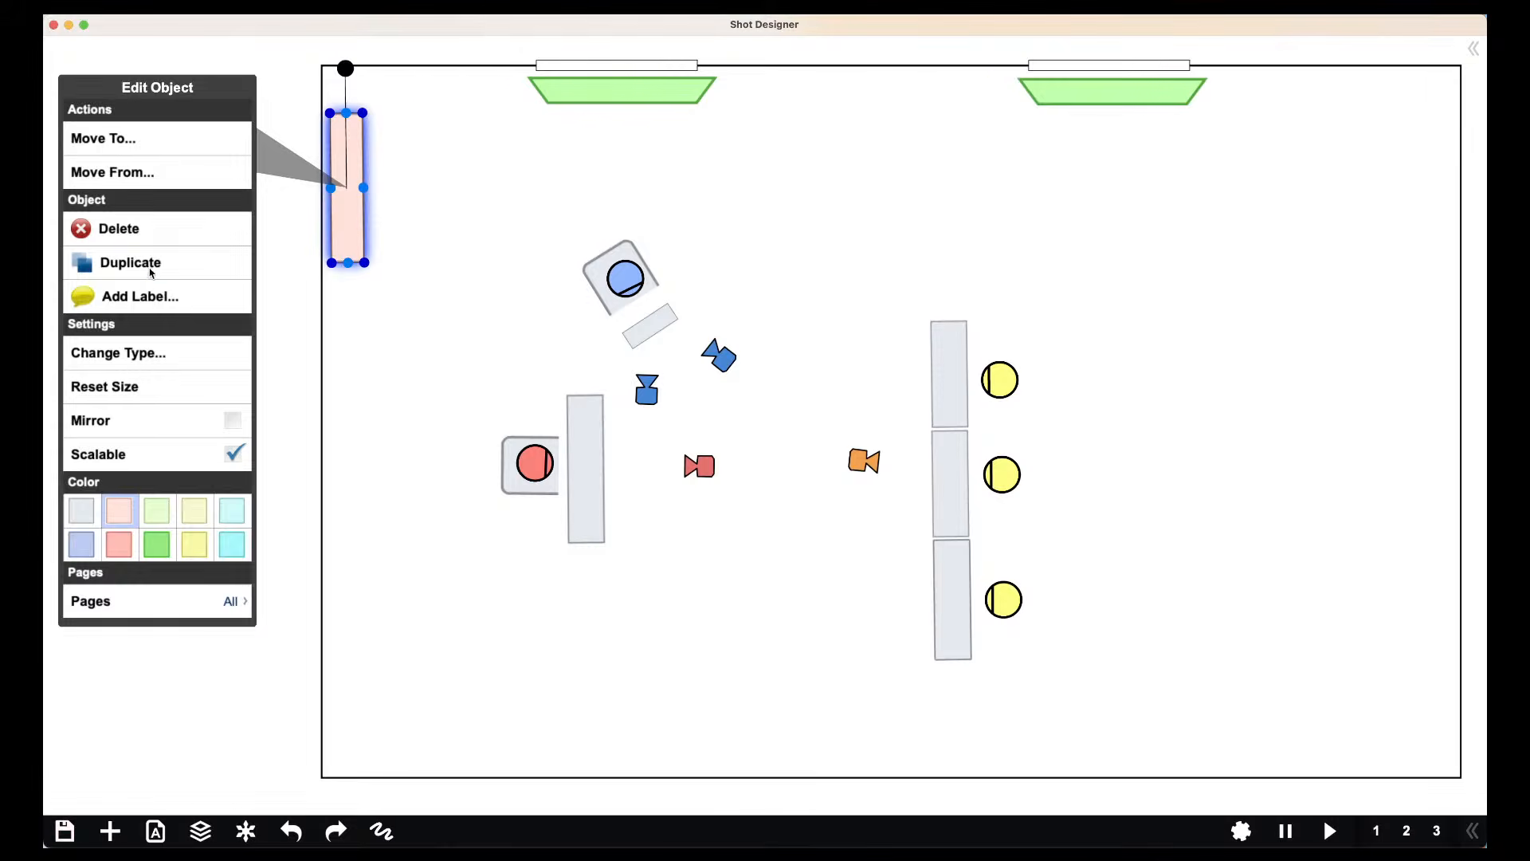
click(151, 273)
drag(109, 272, 208, 611)
click(239, 637)
Duplicate the lower pale pink block and stack the copy directly above it along the left wall
click(210, 568)
right_click(208, 612)
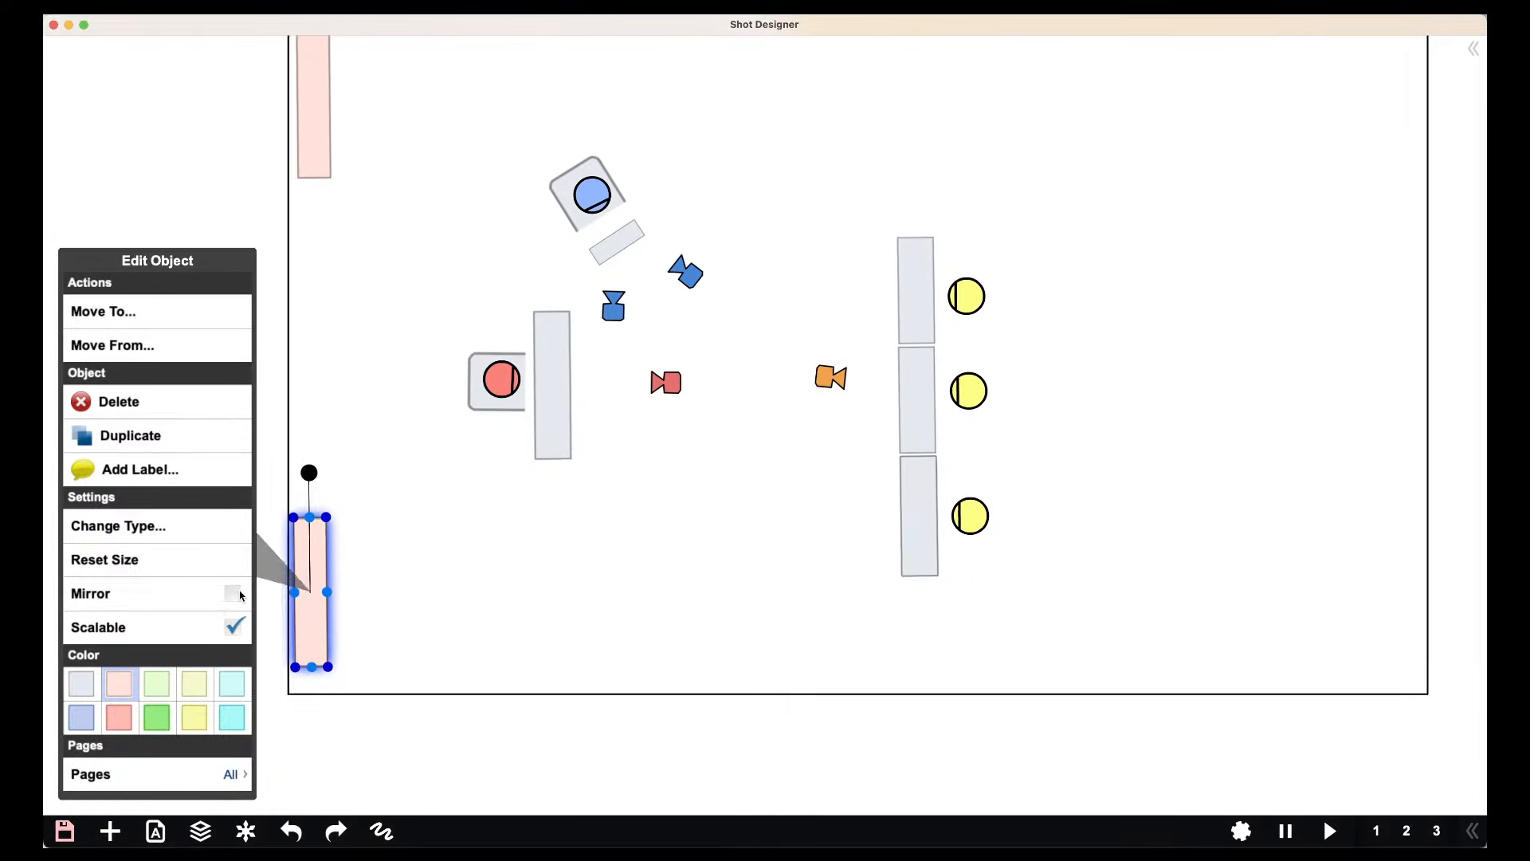
click(227, 443)
drag(92, 659, 193, 483)
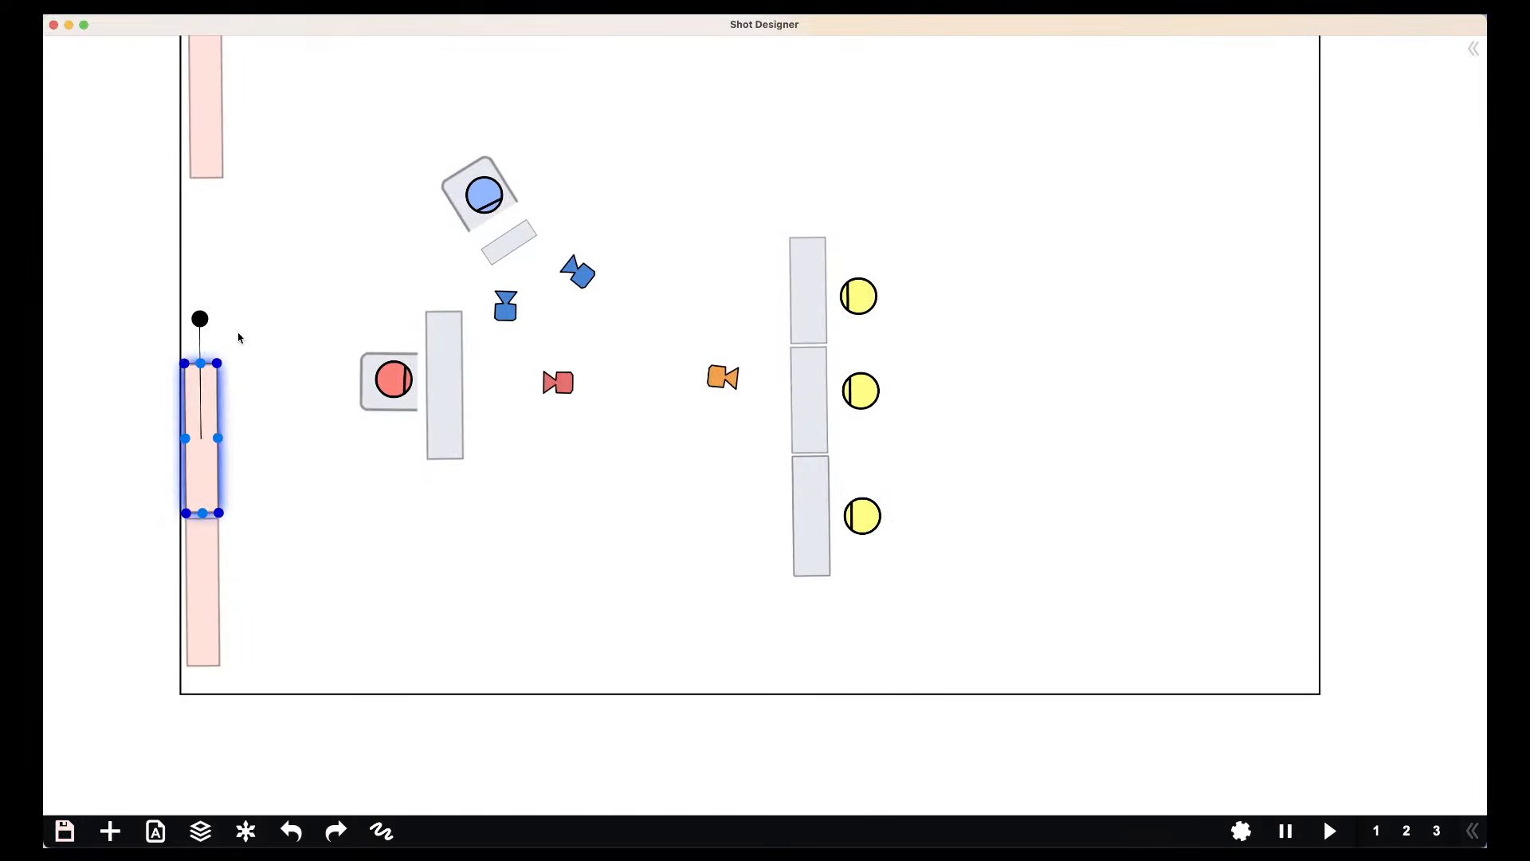
Delete the duplicated pale pink block stacked above the lower block along the left wall
drag(217, 363, 225, 415)
click(203, 455)
click(202, 458)
key(BackSpace)
scroll(197, 549, down, 2)
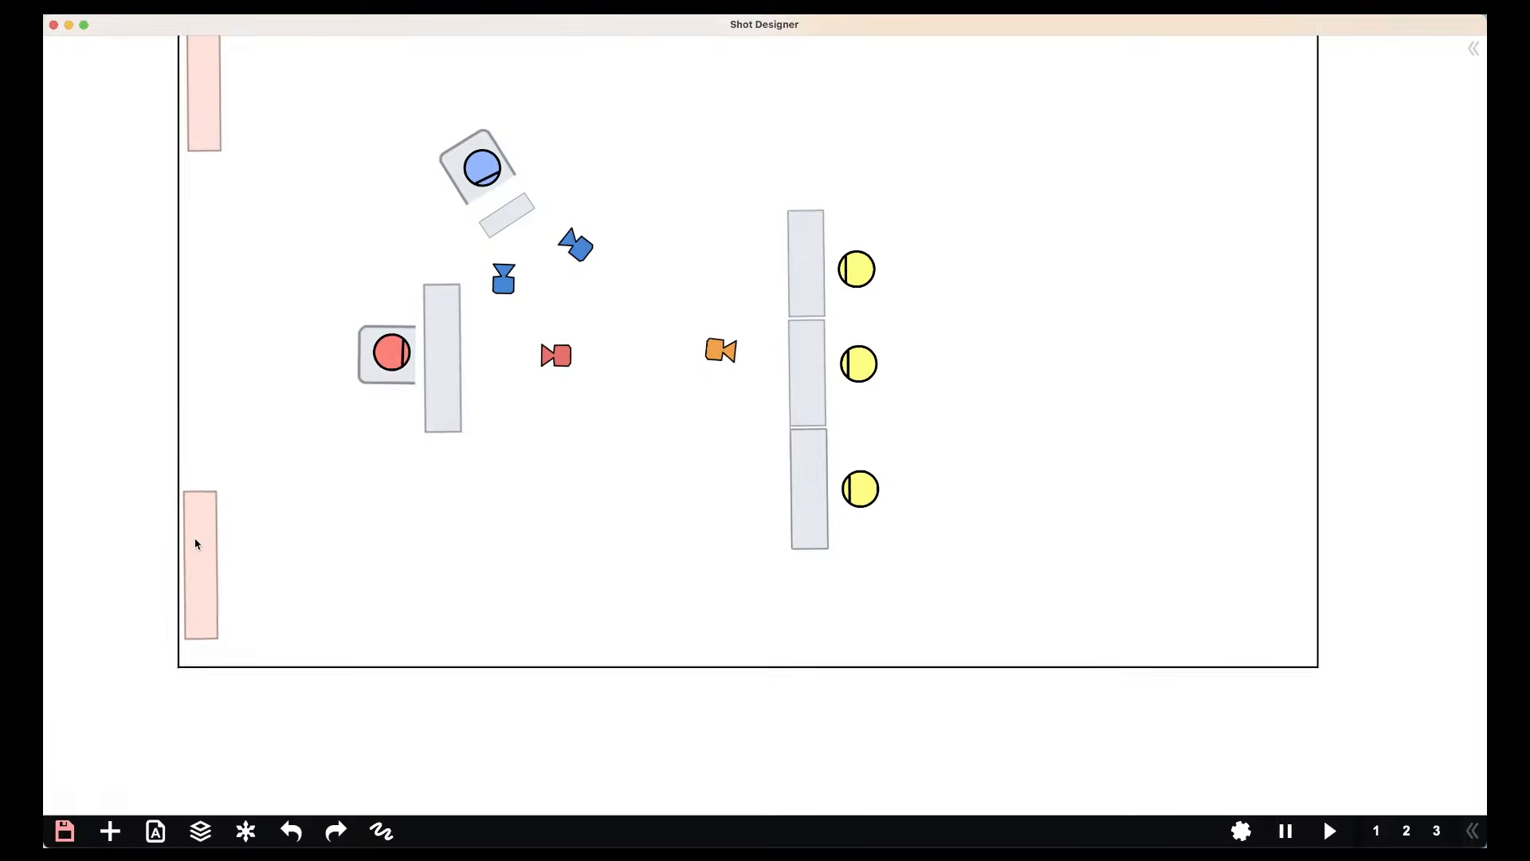
Shift the lower pale pink block slightly up and the upper one down along the left wall
drag(198, 534, 202, 502)
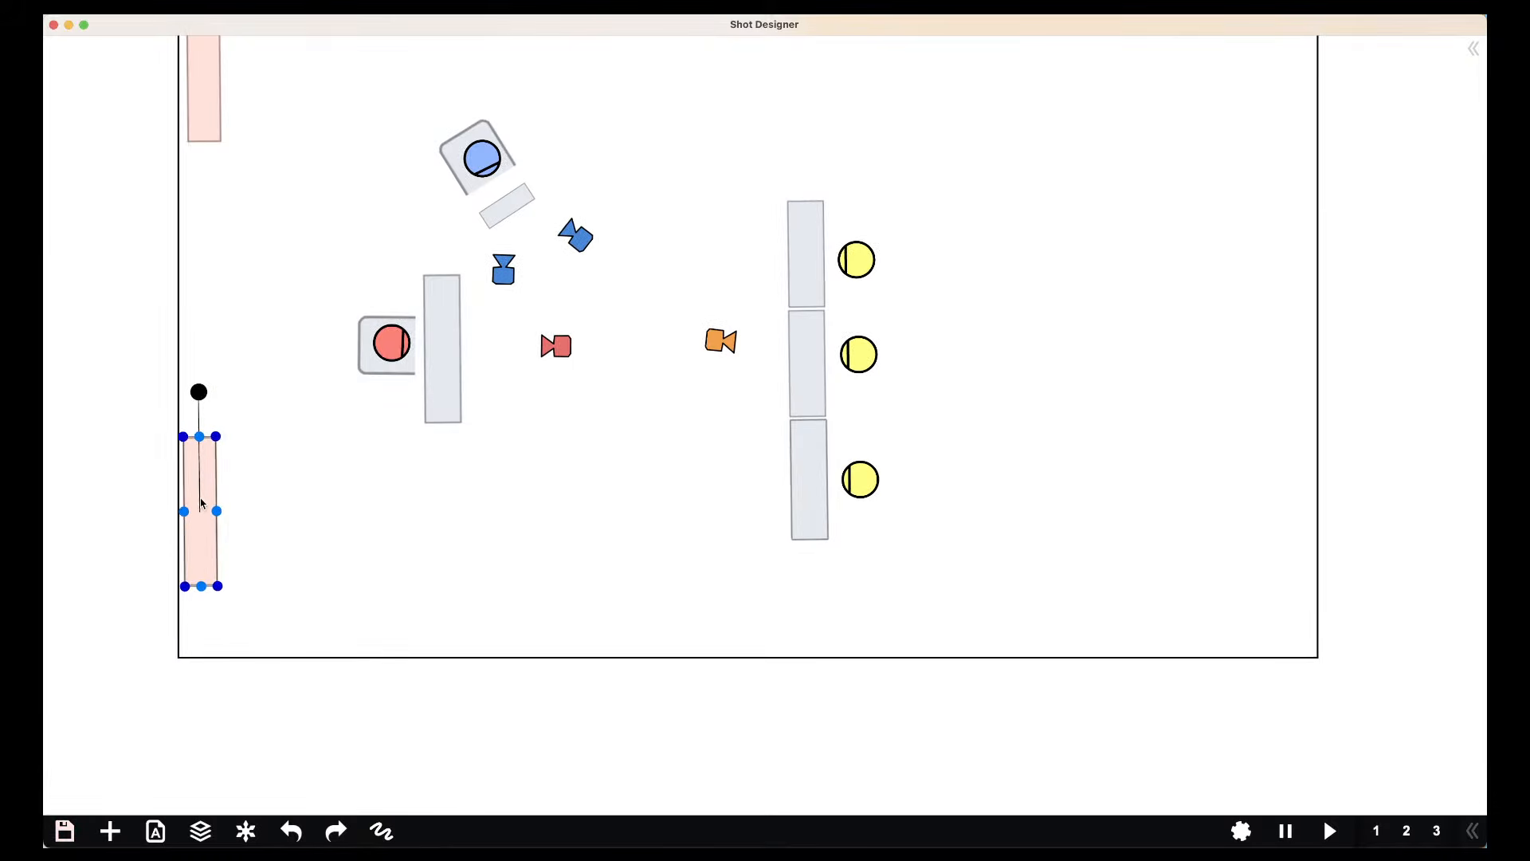
click(259, 502)
scroll(277, 417, up, 1)
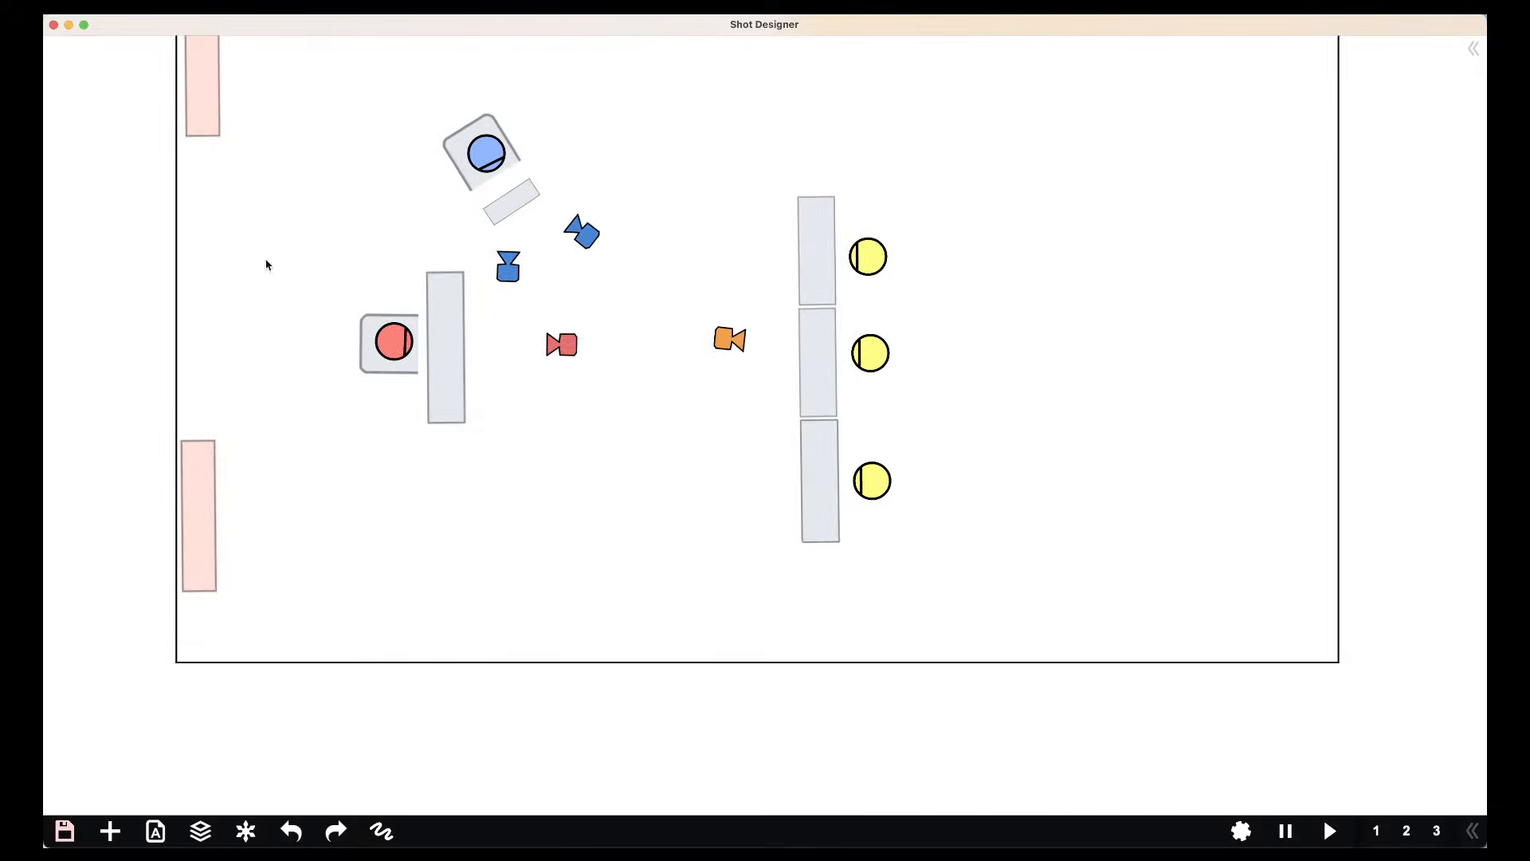
drag(205, 95, 202, 196)
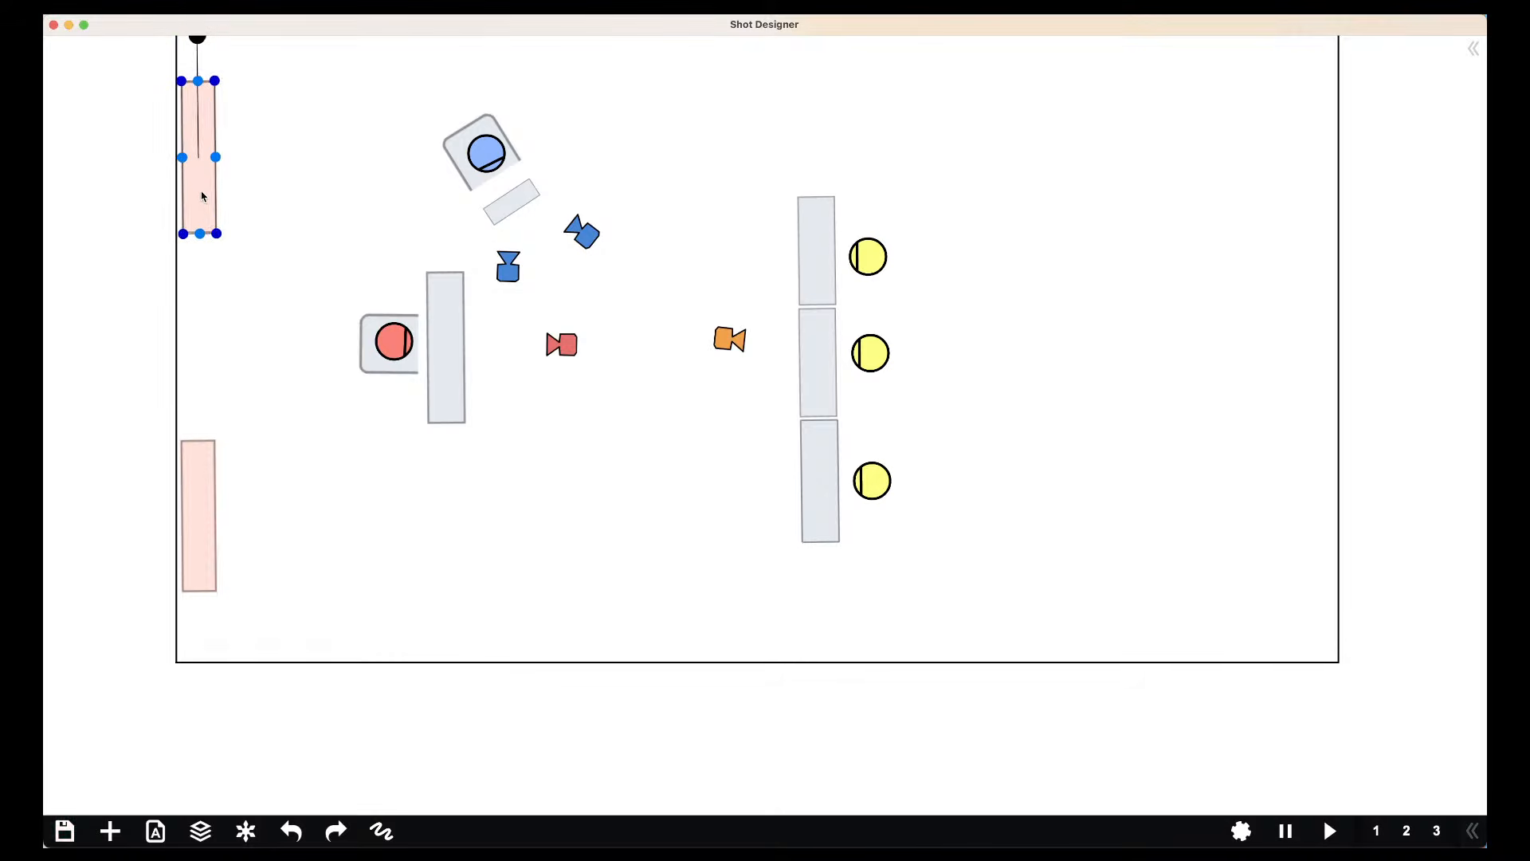
click(232, 284)
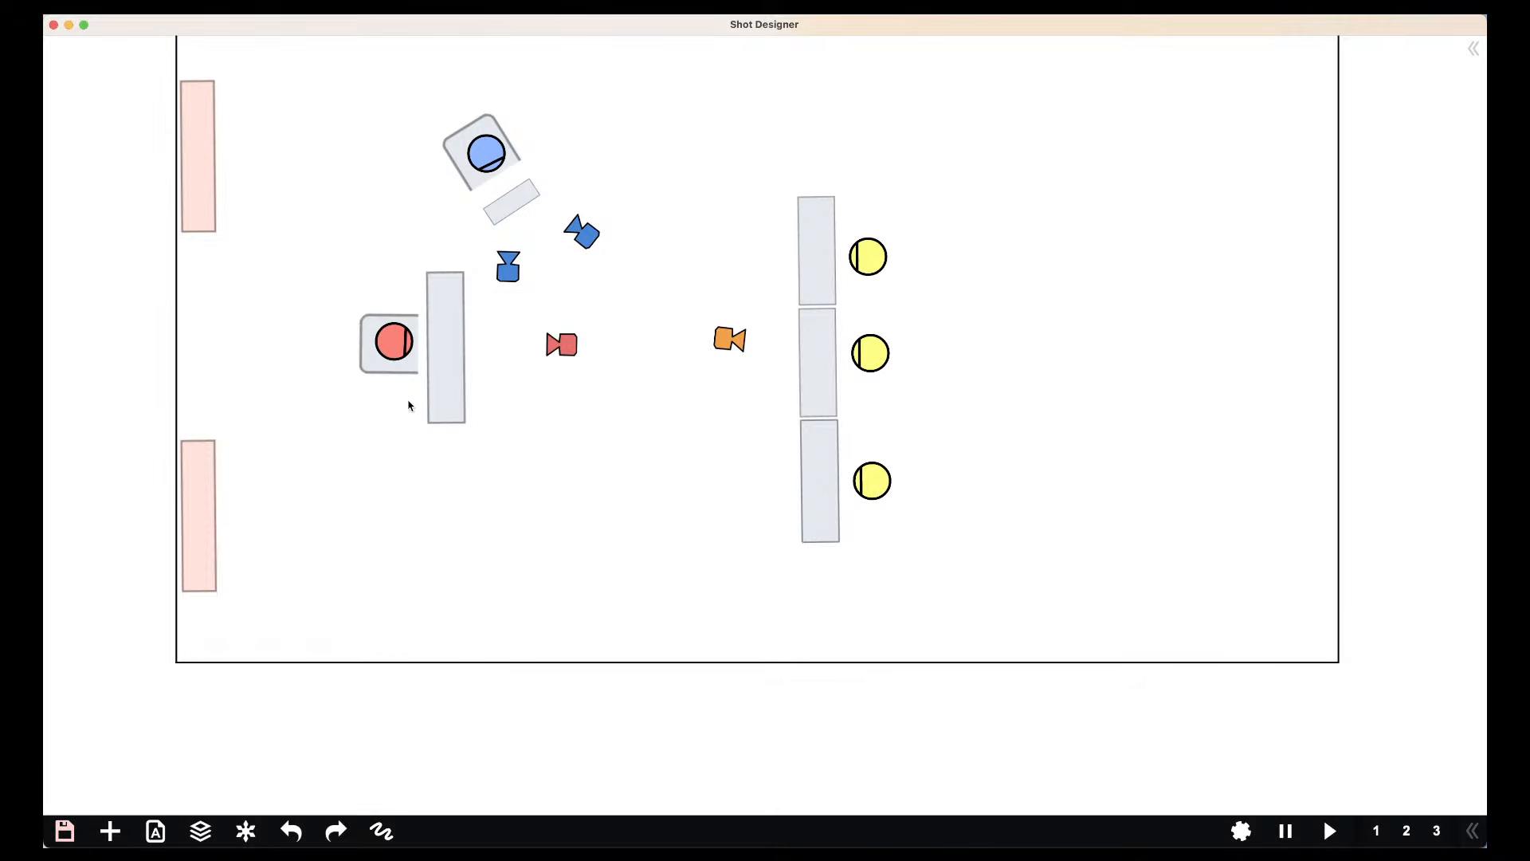
Duplicate the red character's table, shrink the copy and place it against the left wall between the two pale pink blocks
click(440, 396)
click(440, 396)
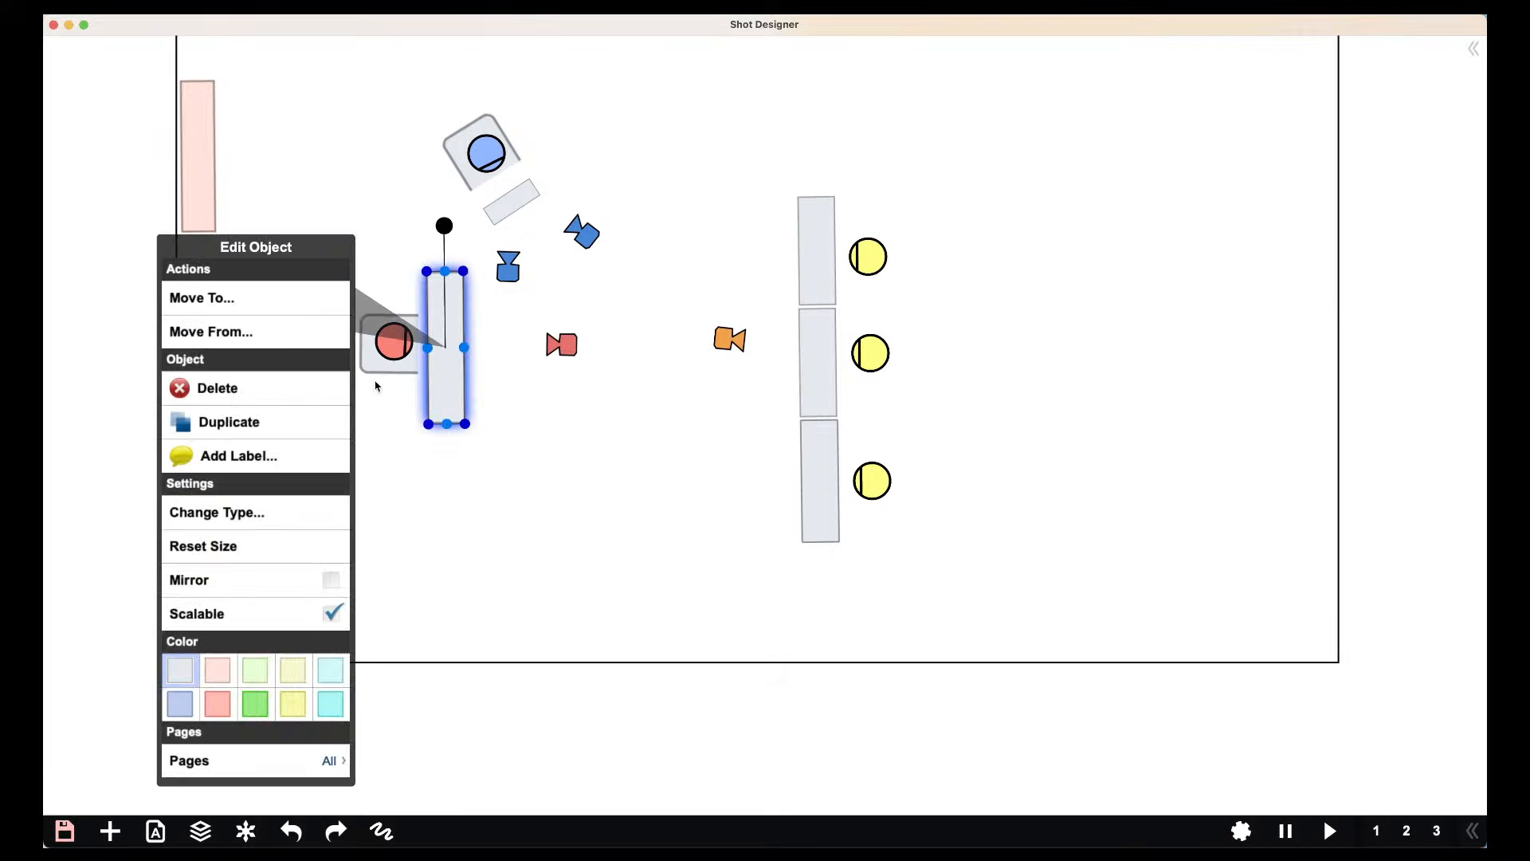
click(265, 420)
drag(491, 397, 209, 346)
click(228, 355)
click(213, 337)
drag(207, 262, 206, 291)
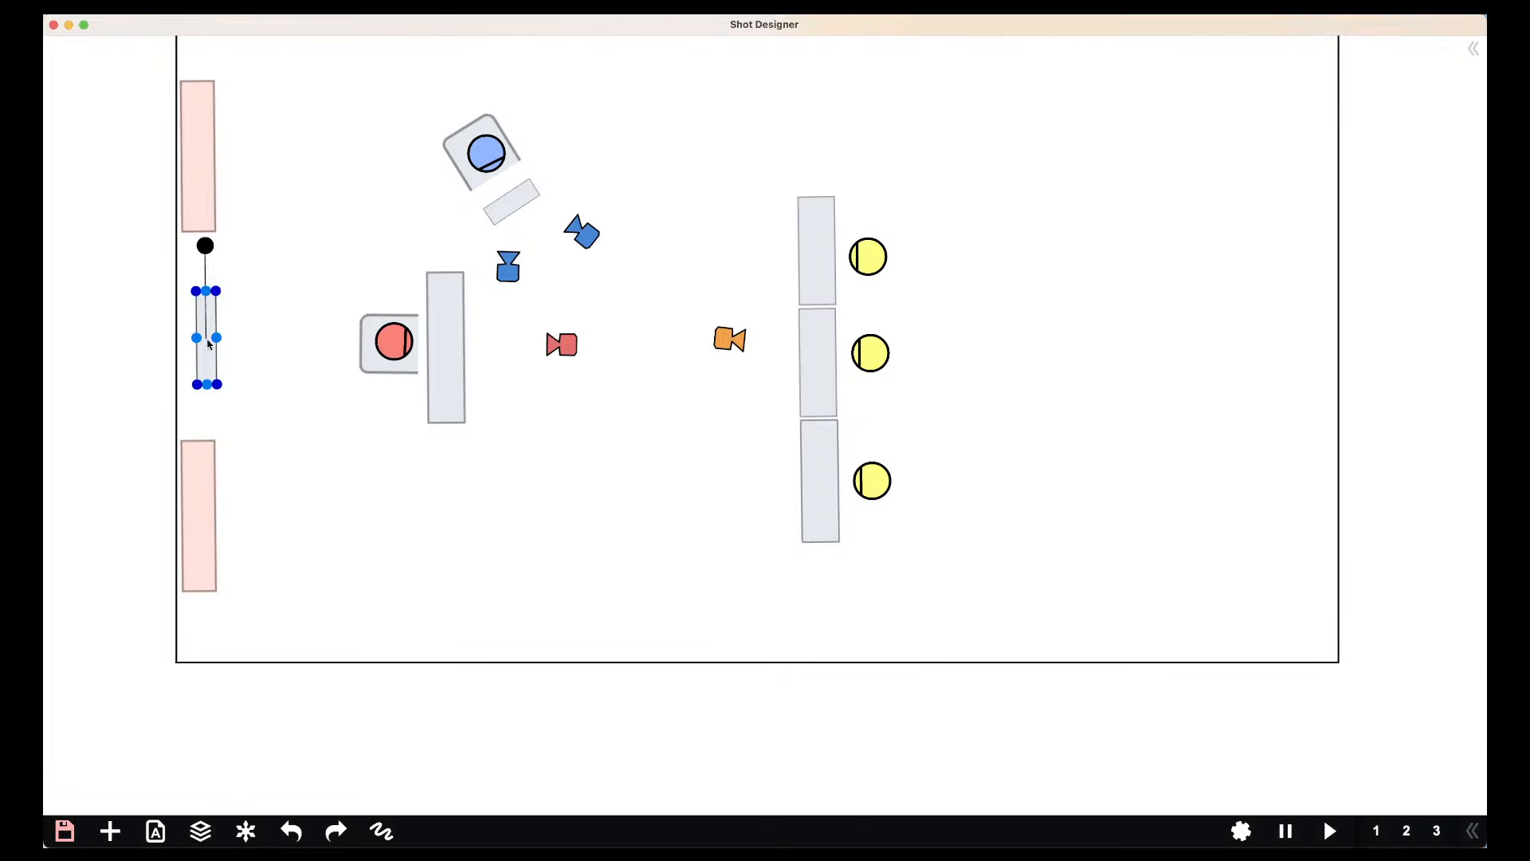
drag(209, 355, 195, 358)
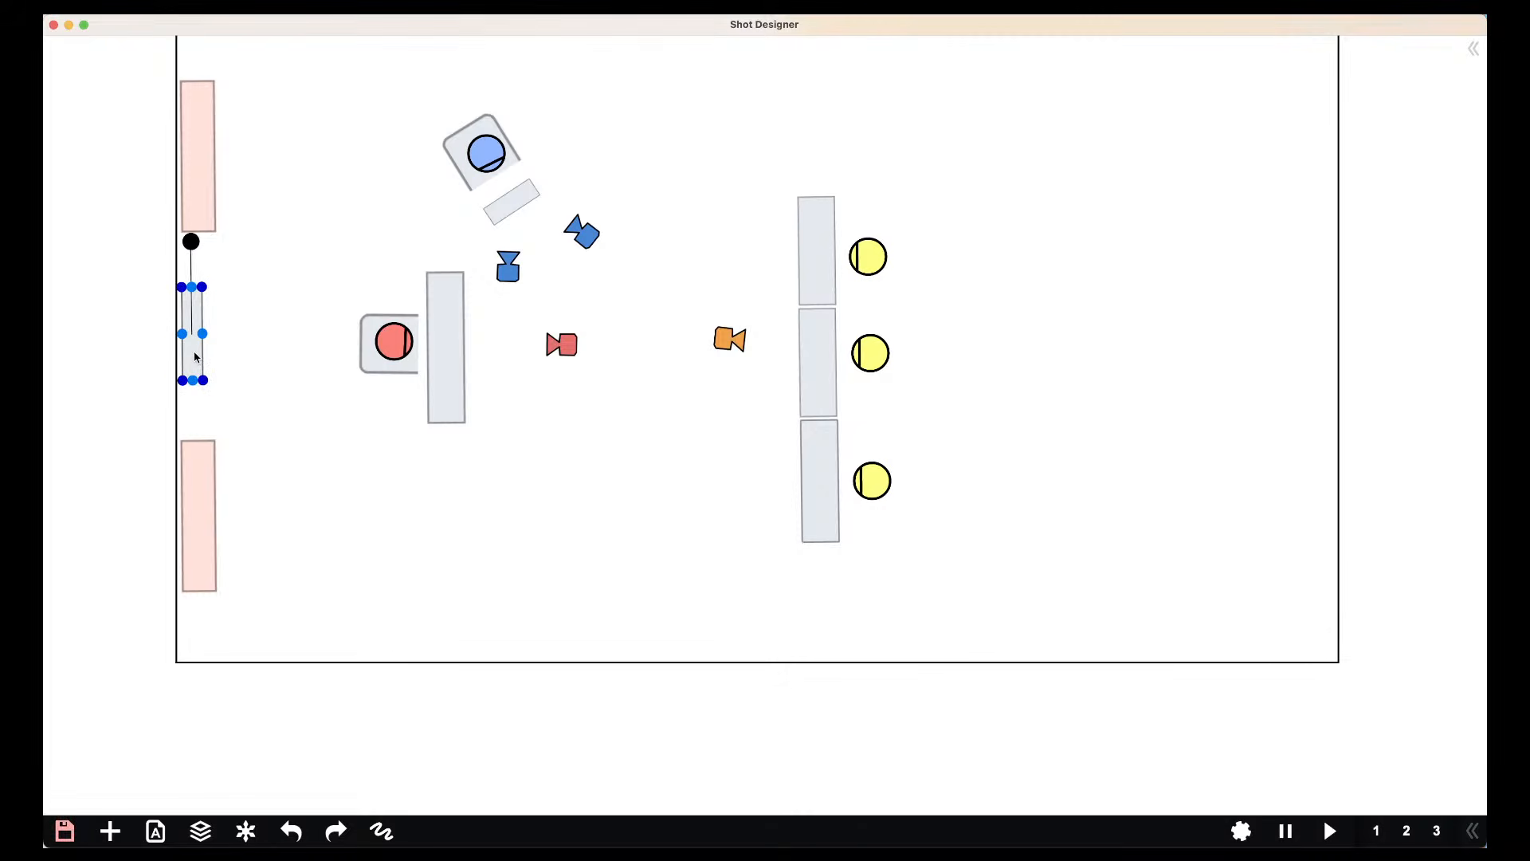
Reshape the small left-wall table into a thin, slightly longer strip and color it pale yellow
drag(191, 285, 225, 334)
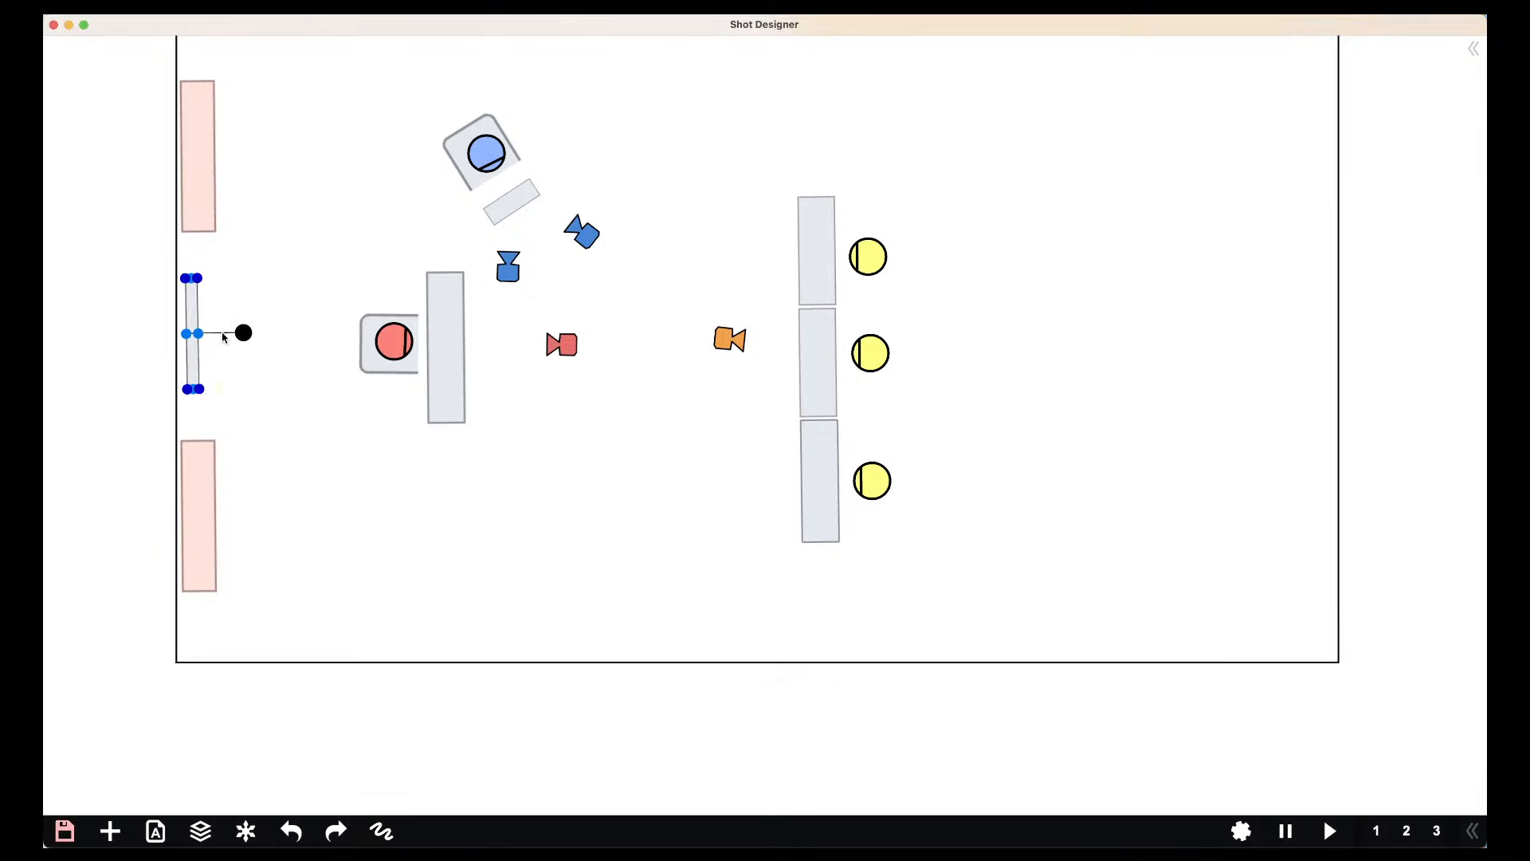
click(192, 356)
click(194, 655)
click(464, 542)
drag(238, 331, 239, 331)
click(280, 404)
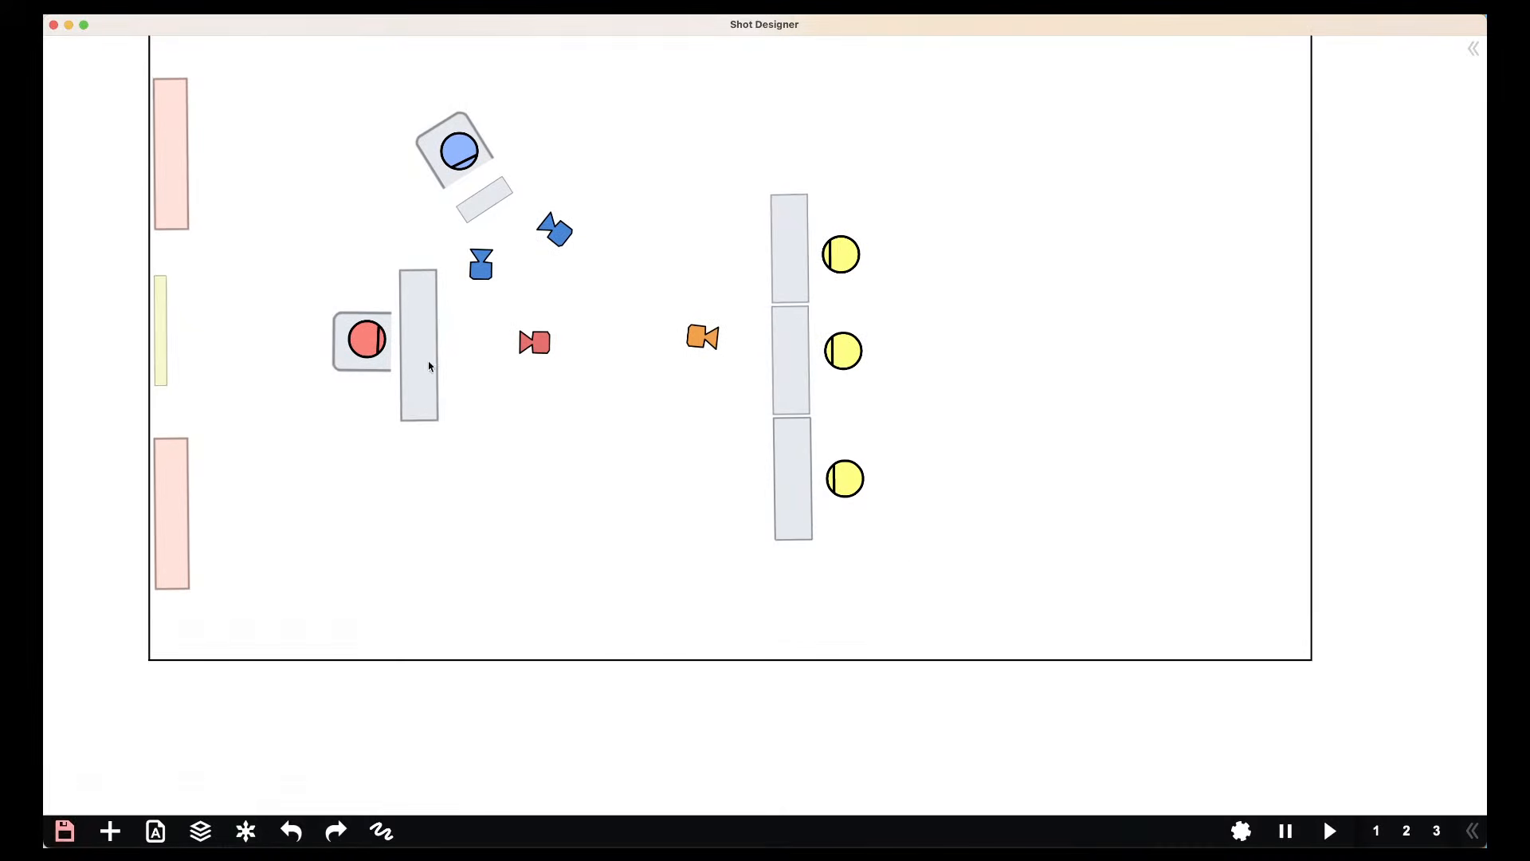
Examine the edit options of the red camera, such as its shot description and storyboard image import
scroll(688, 546, down, 5)
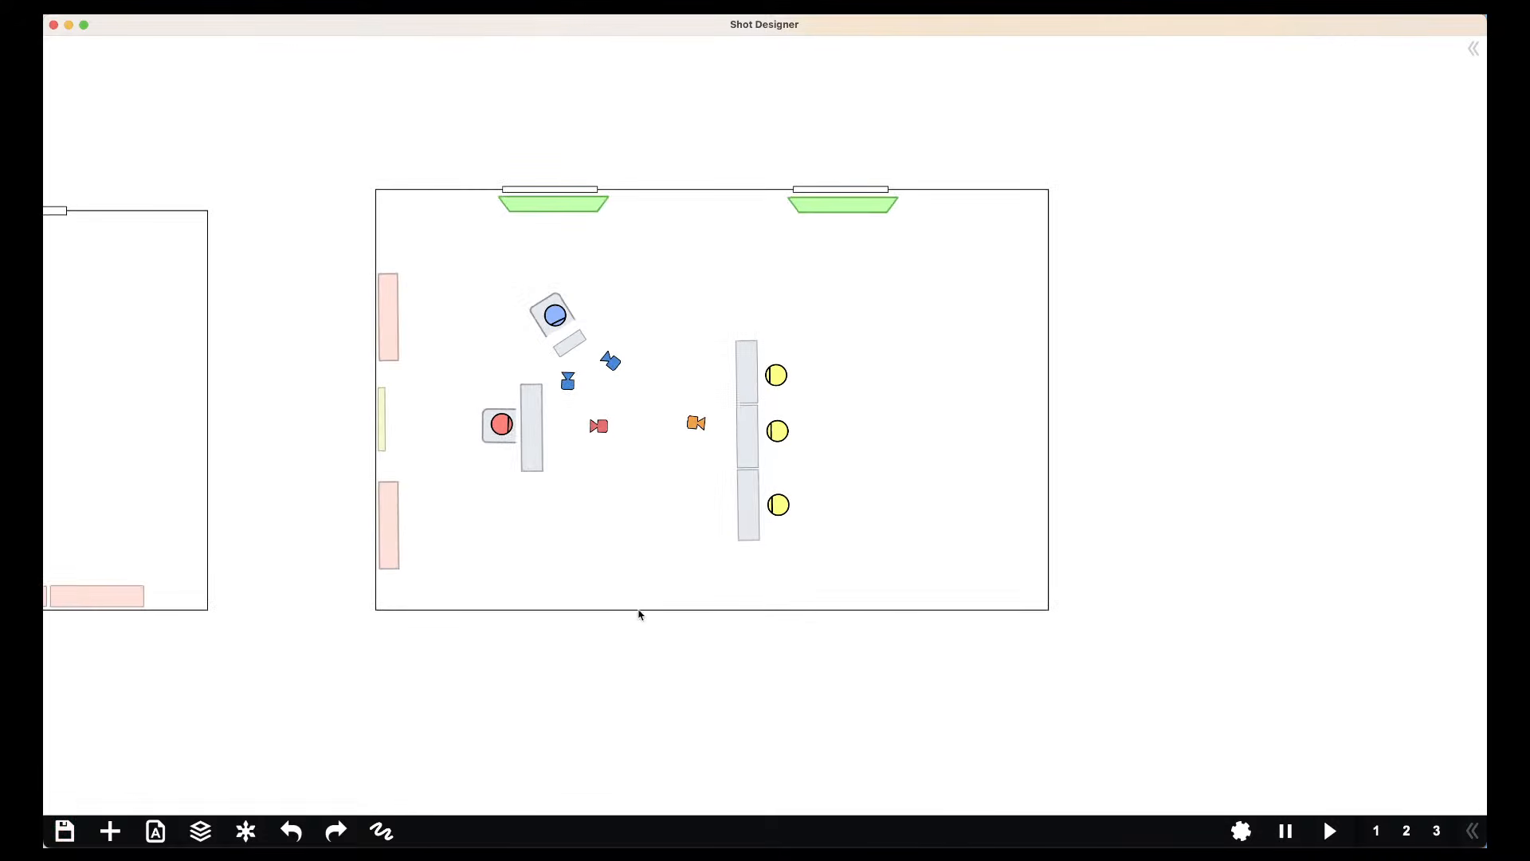
click(601, 429)
click(605, 433)
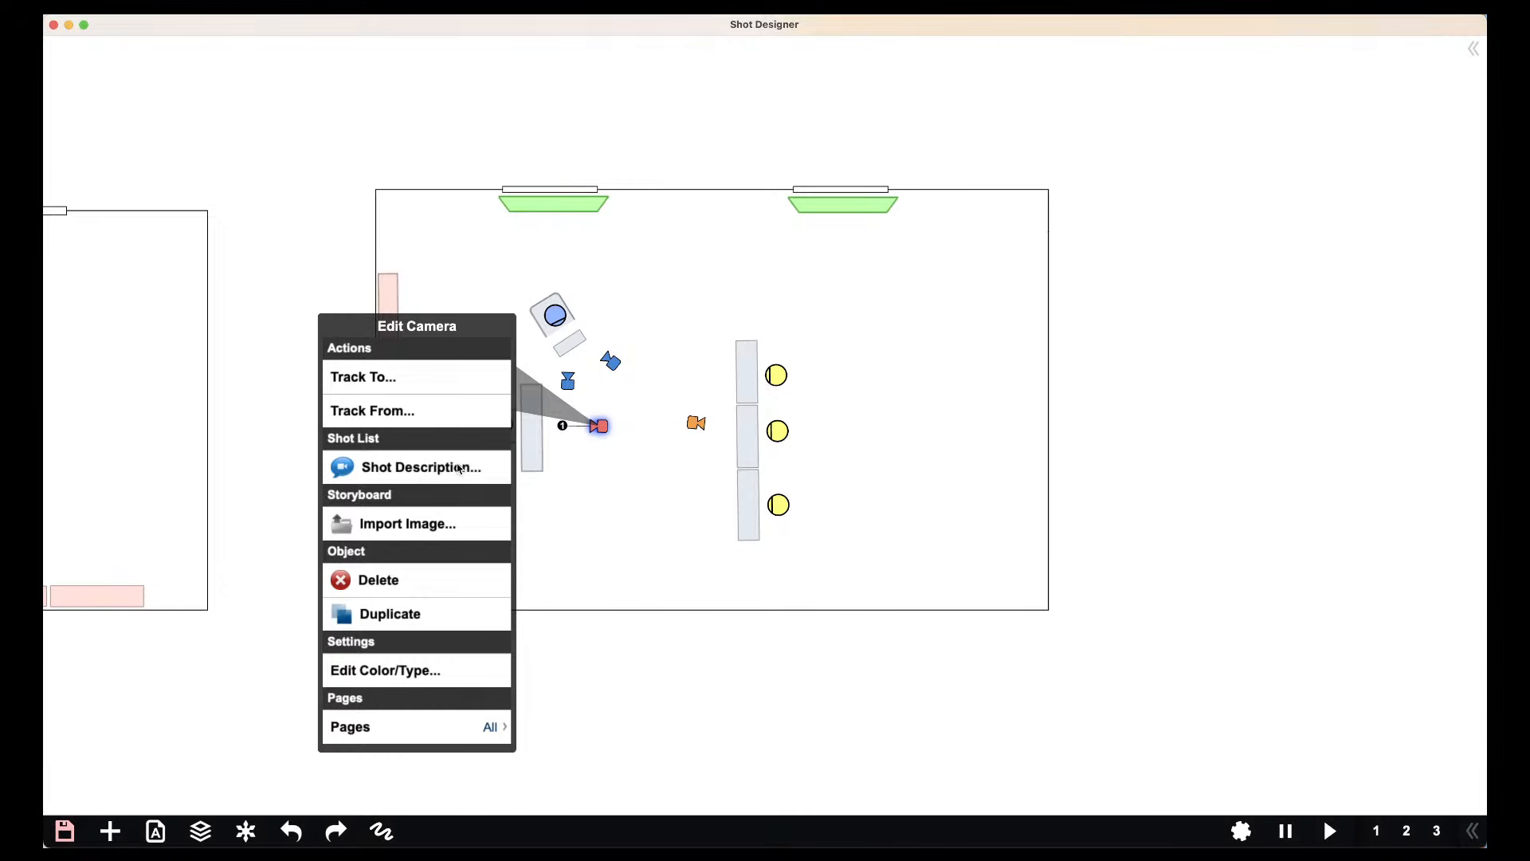
click(619, 532)
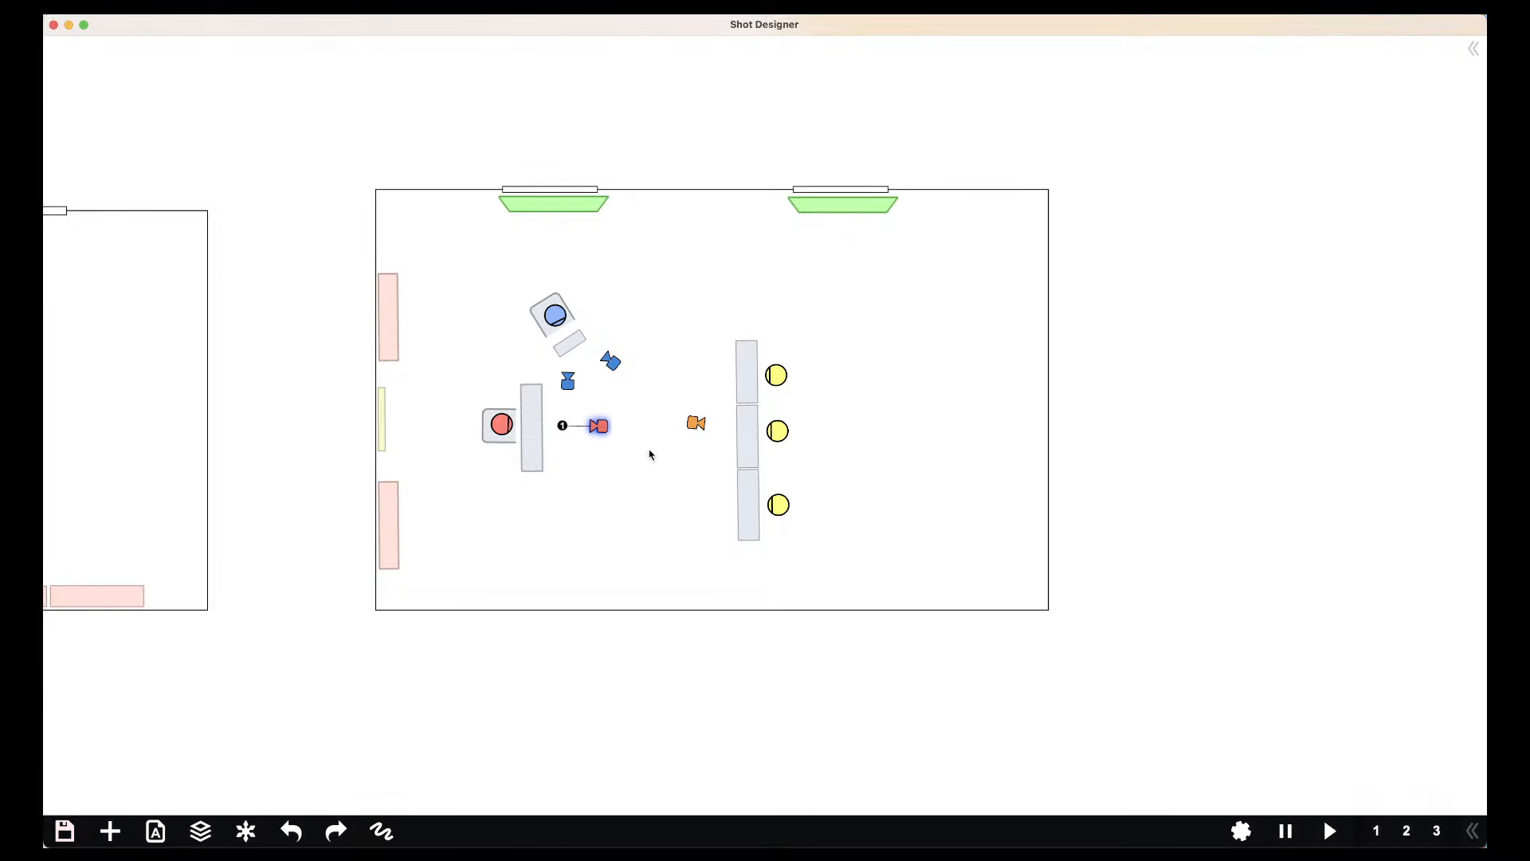
click(1021, 618)
Examine the layout of the neighboring labeled room and select the door in its lower wall
scroll(635, 475, up, 1)
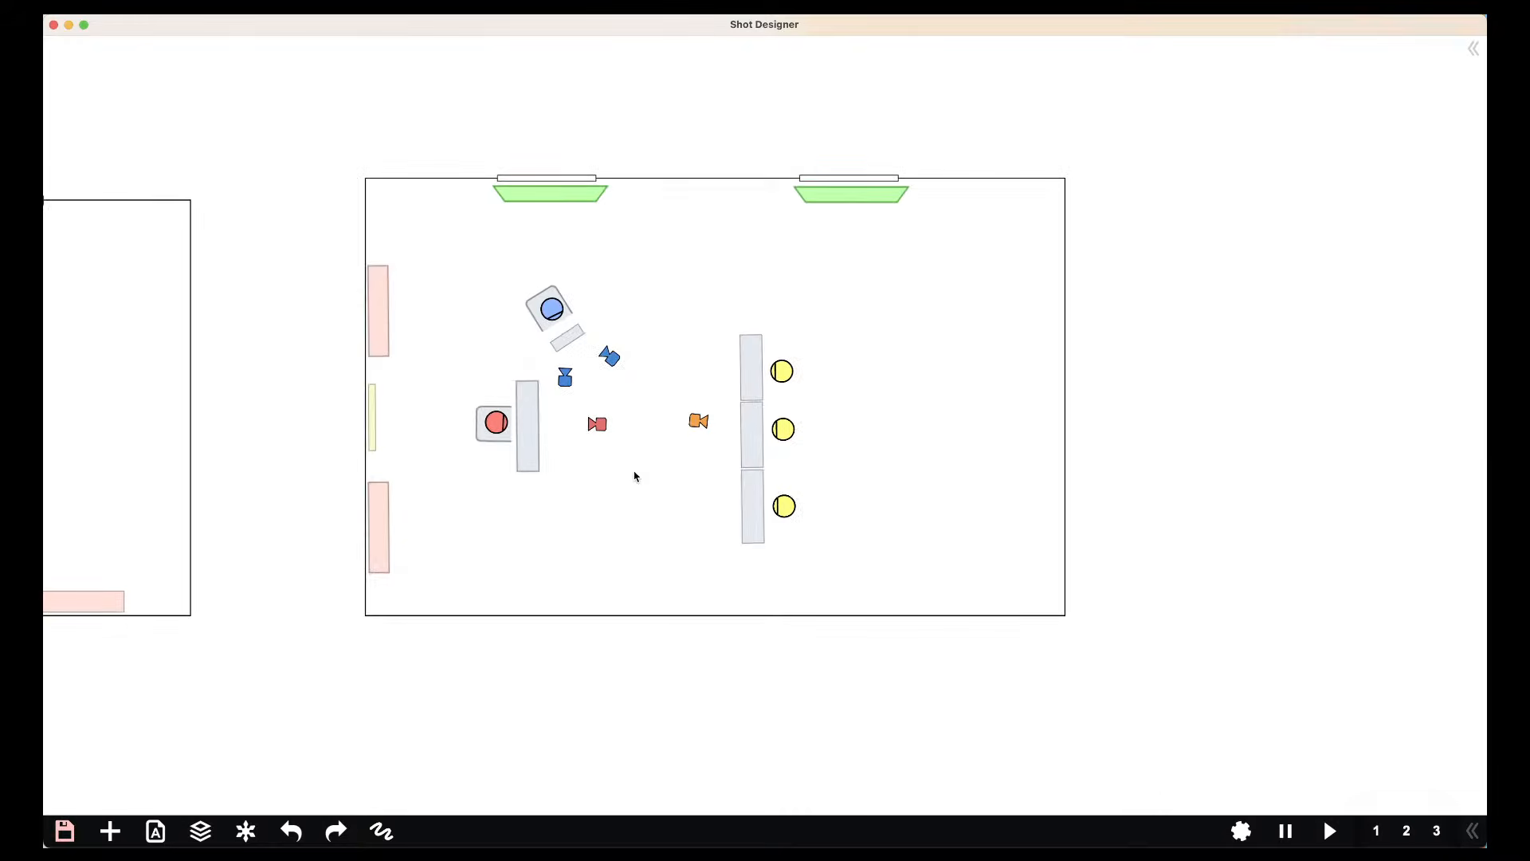
scroll(553, 545, up, 1)
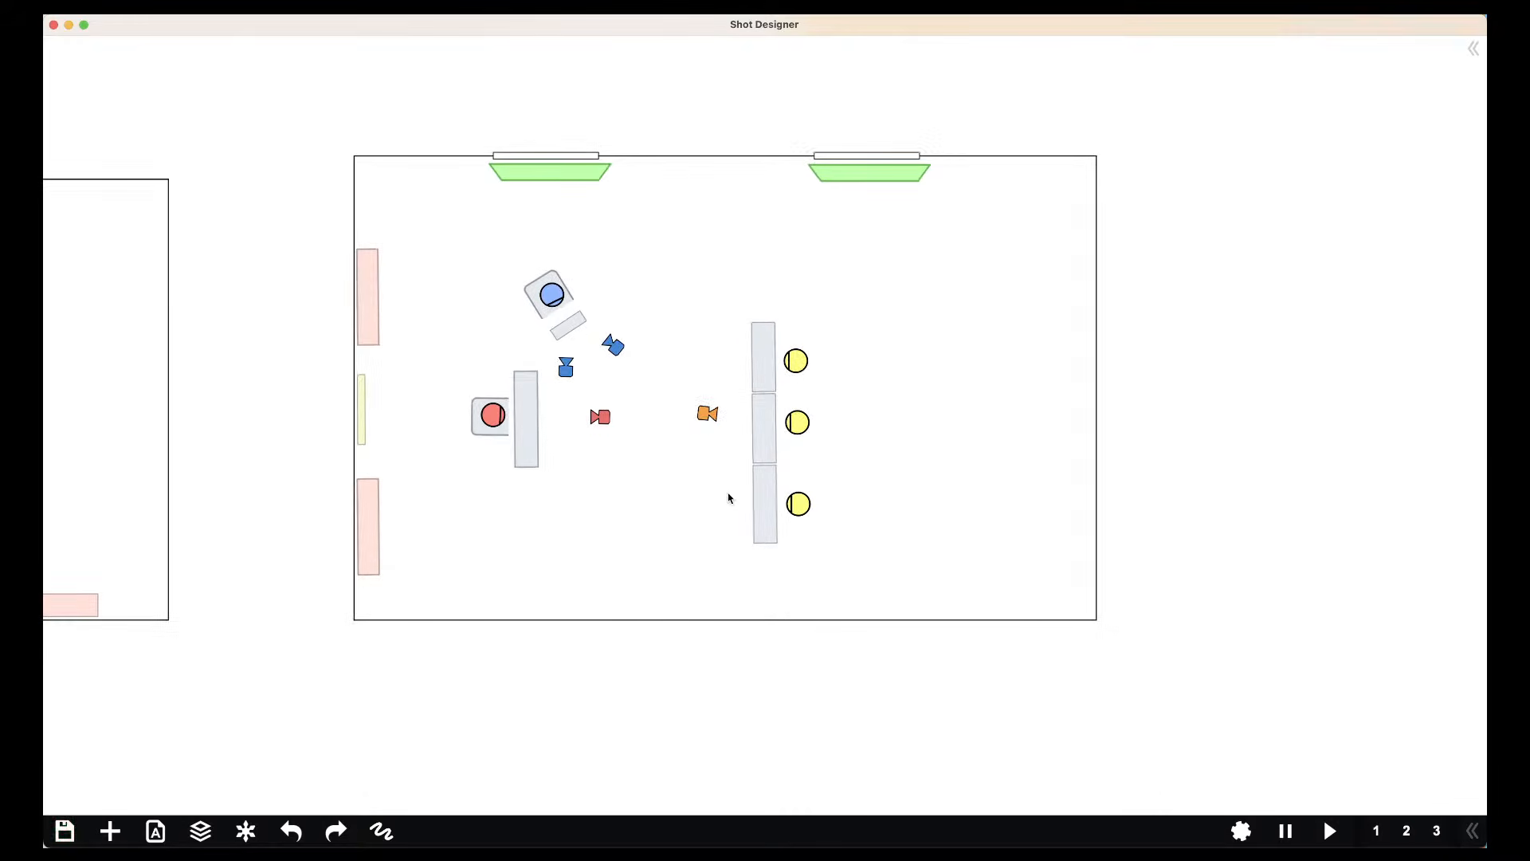
drag(599, 495, 1001, 492)
drag(526, 431, 896, 452)
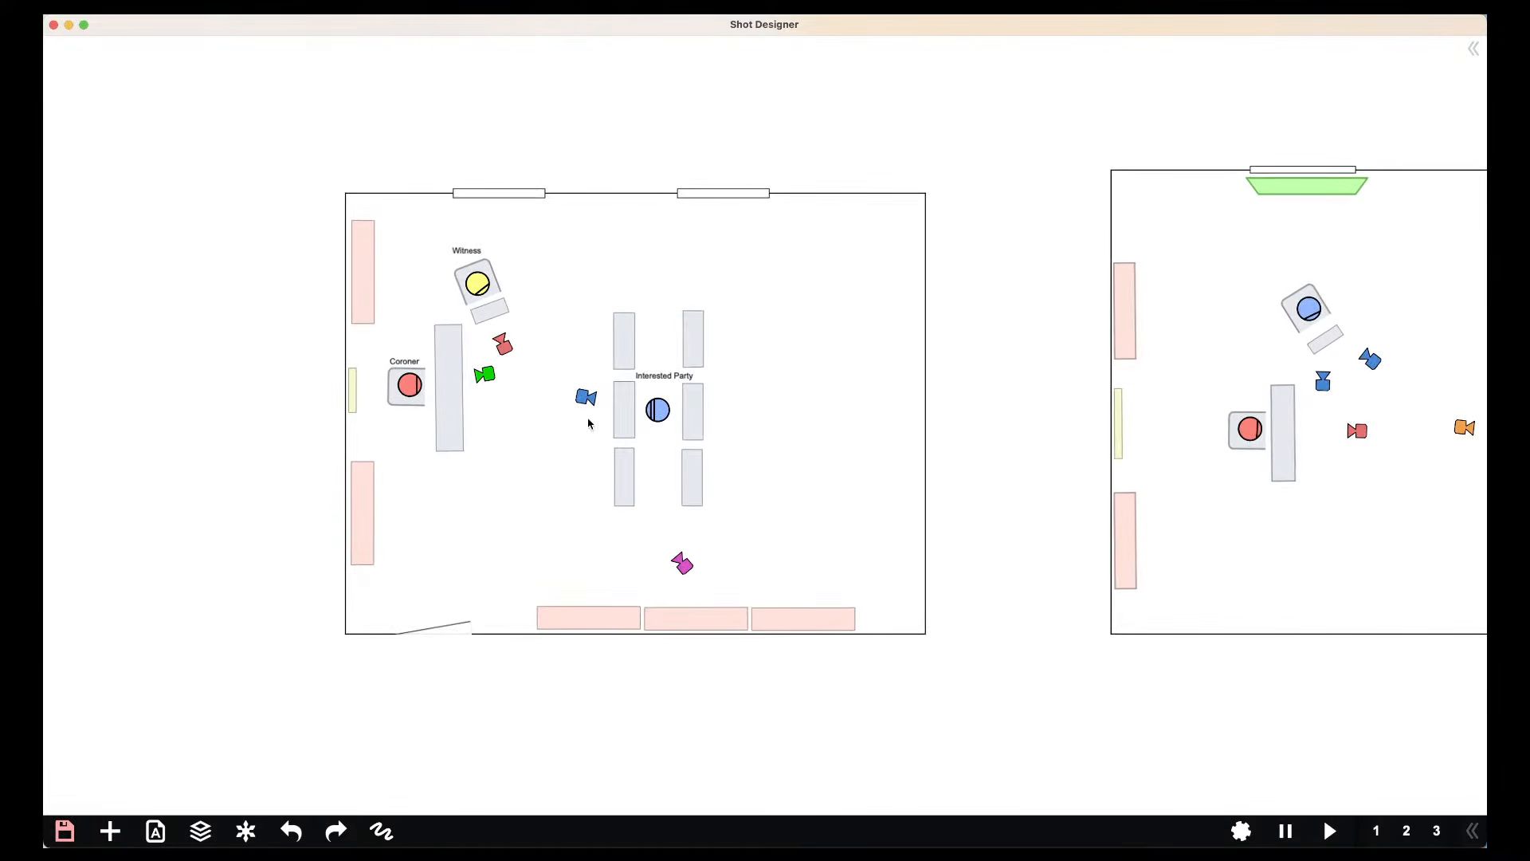
click(449, 629)
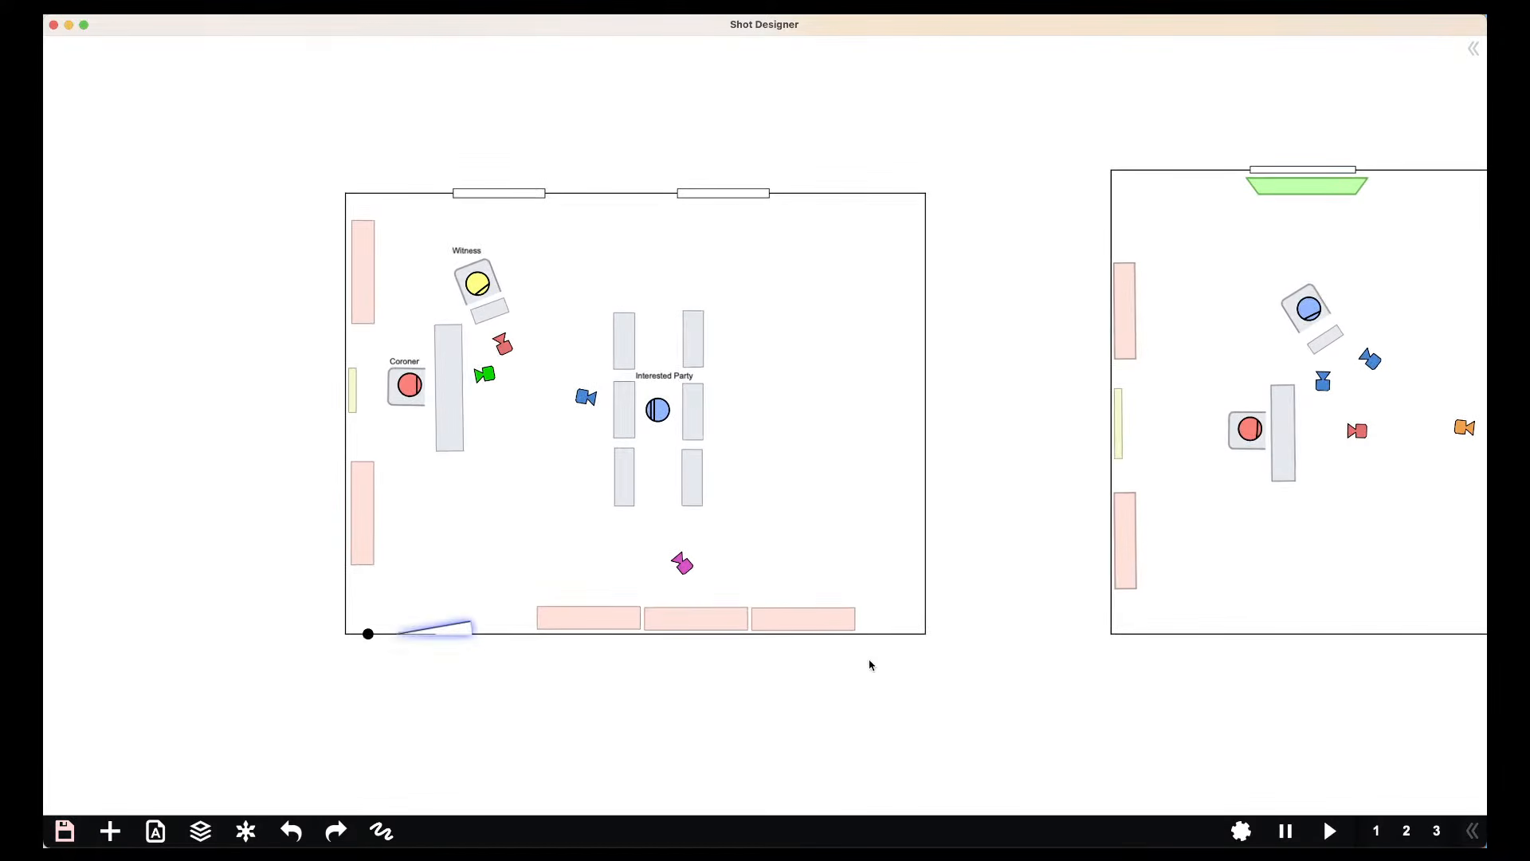
Review the set pieces, character types and camera colors available for adding to the plan
click(110, 831)
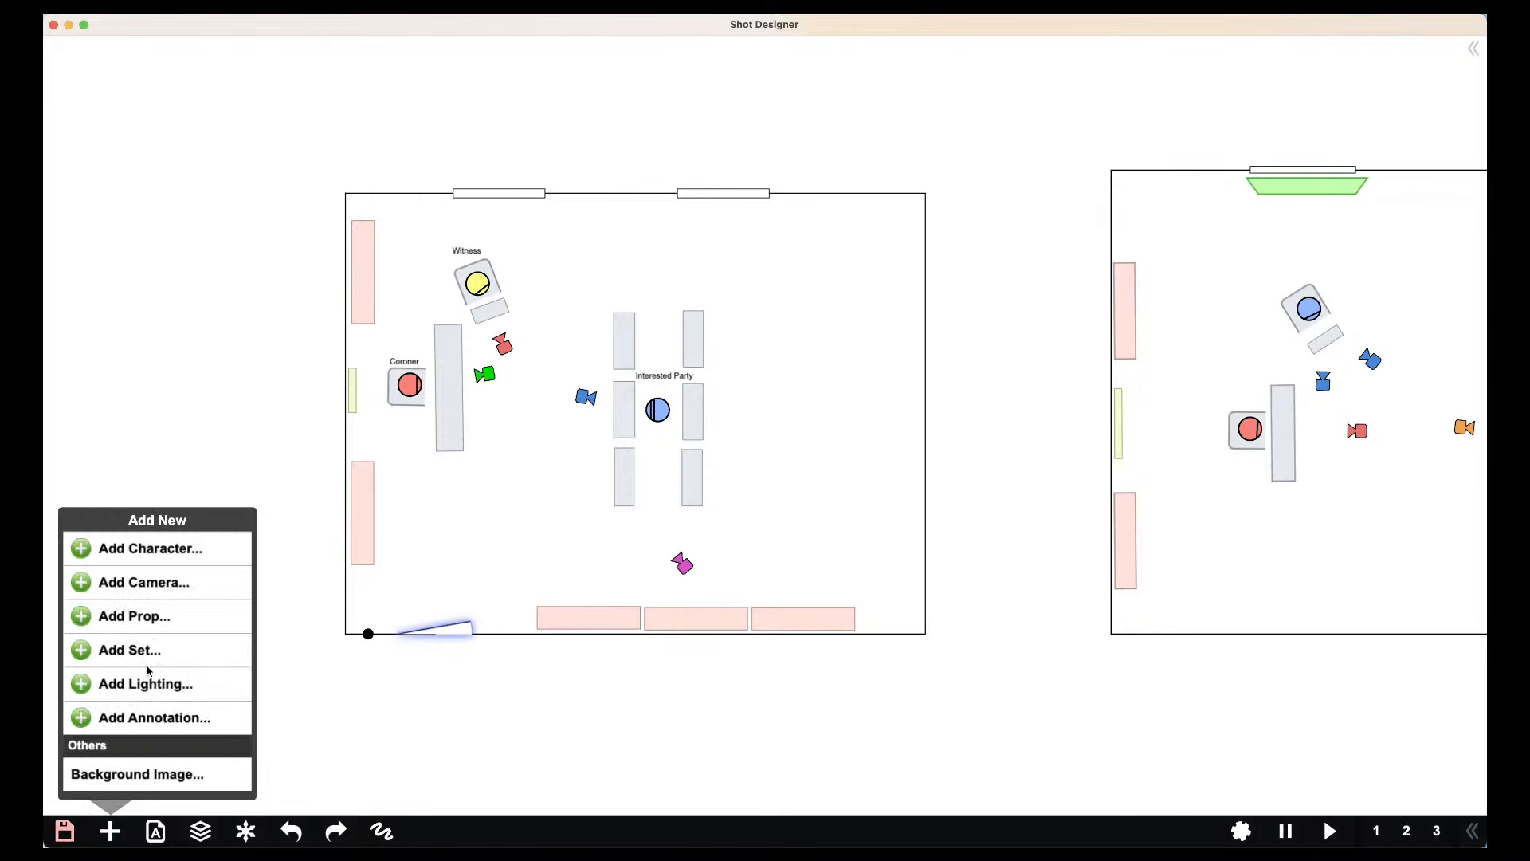
click(148, 661)
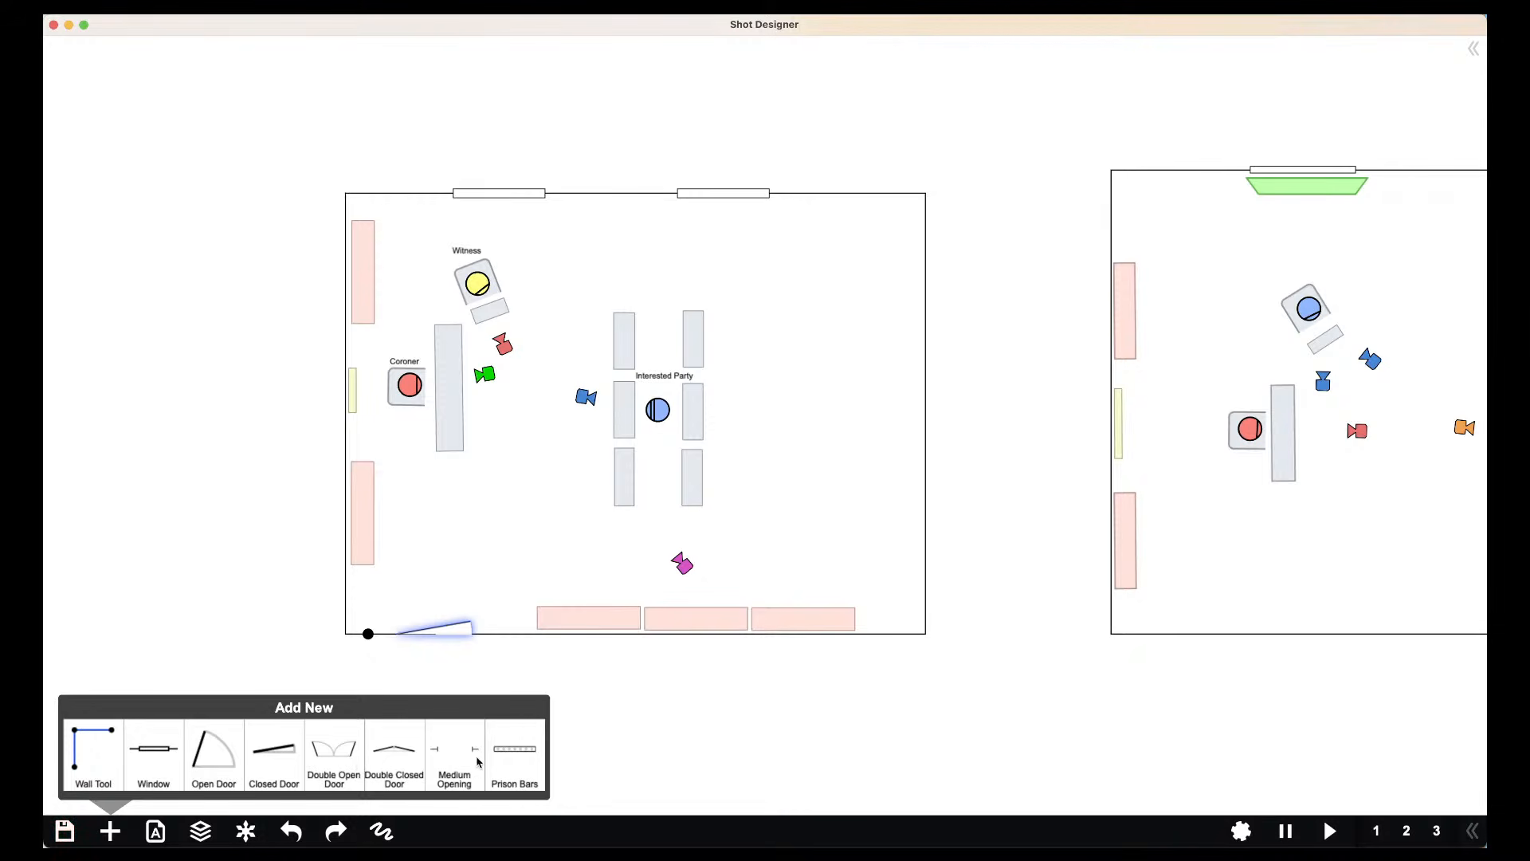
click(110, 832)
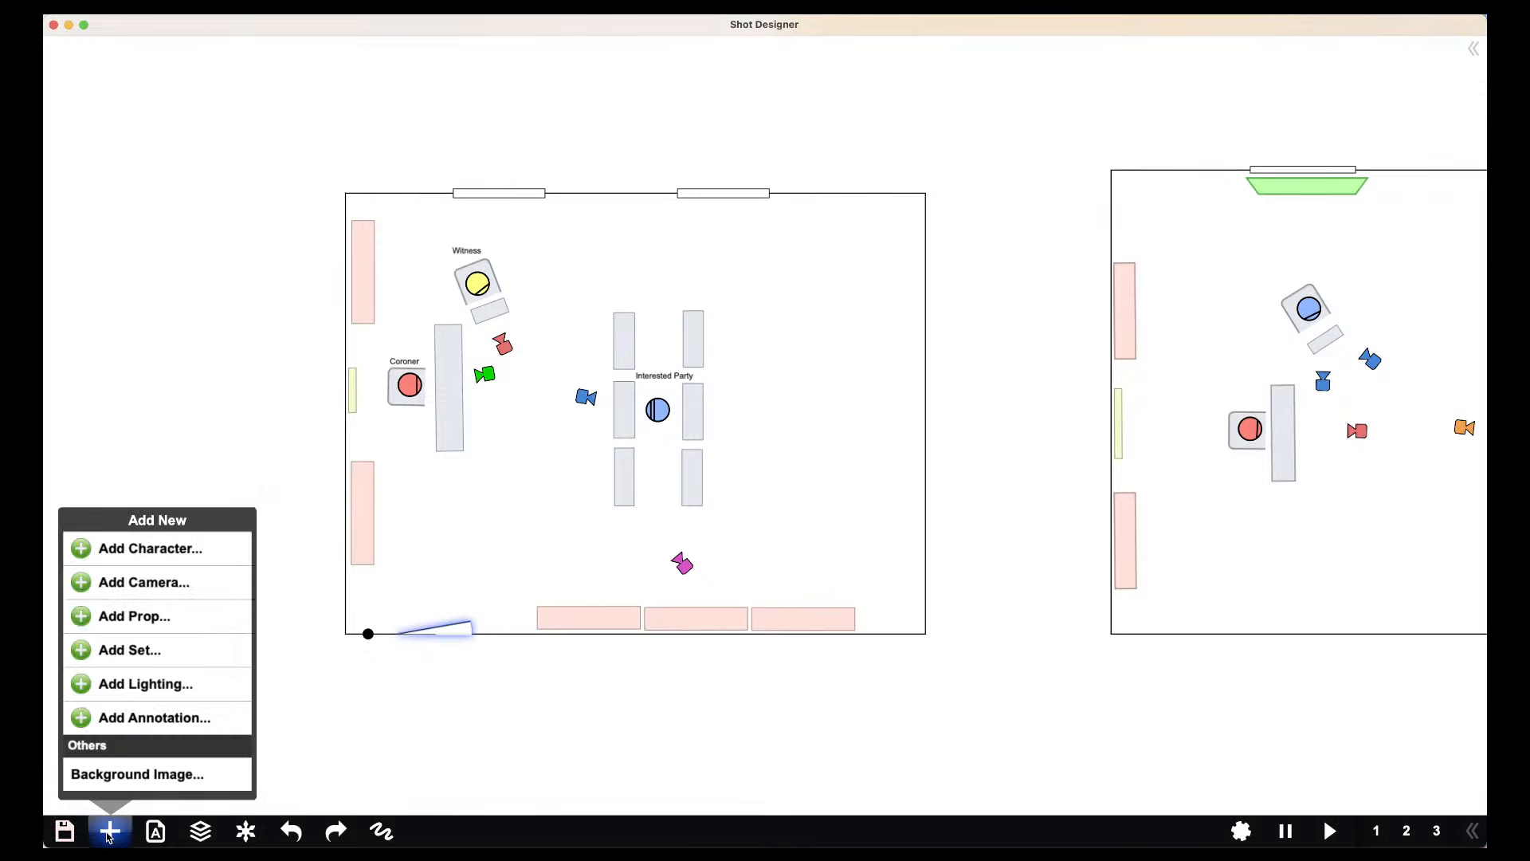
click(162, 550)
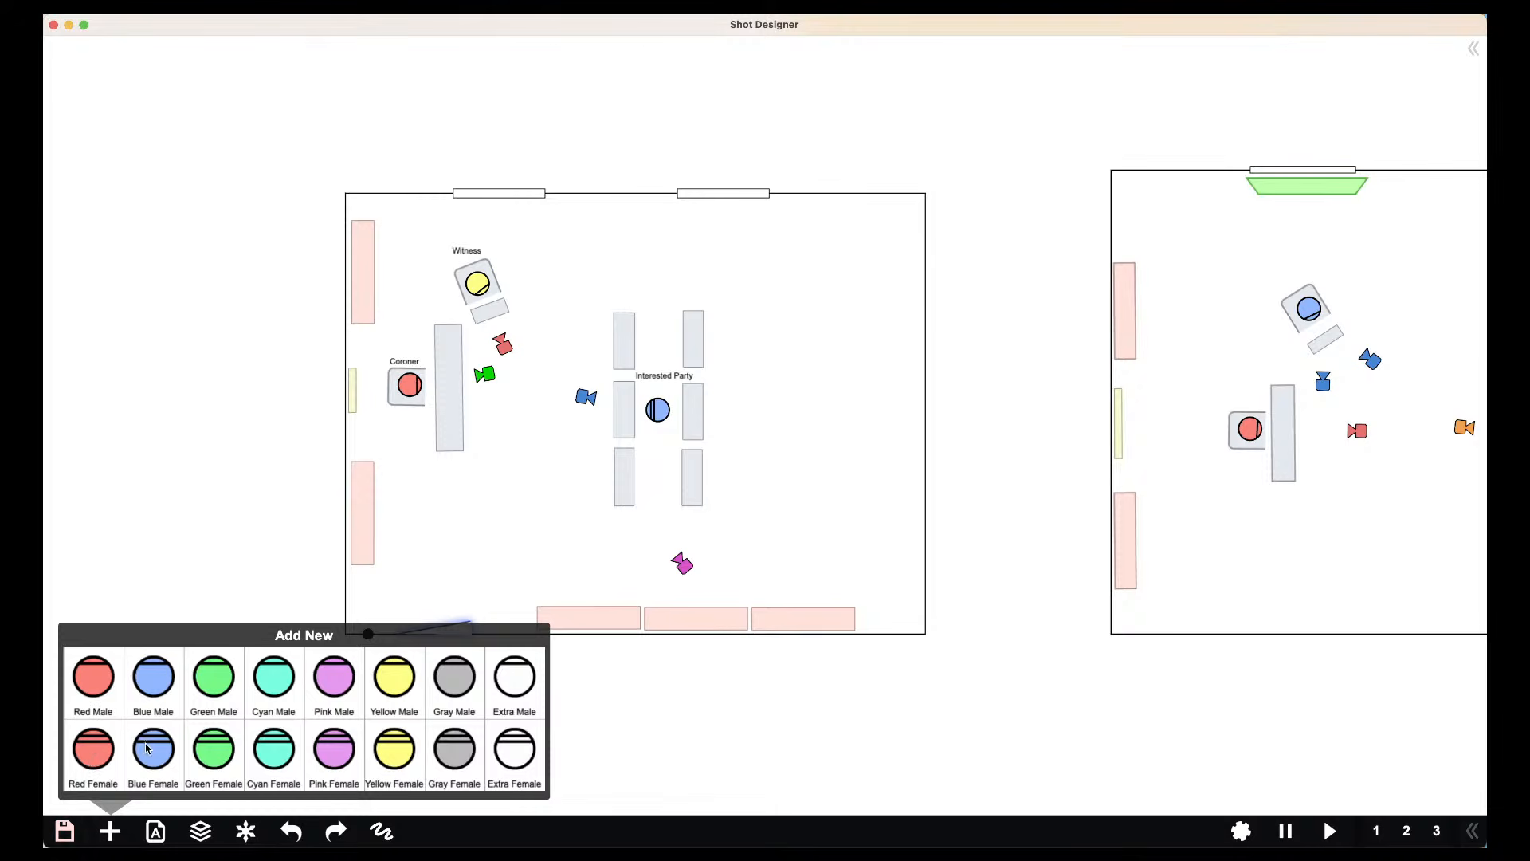
click(110, 832)
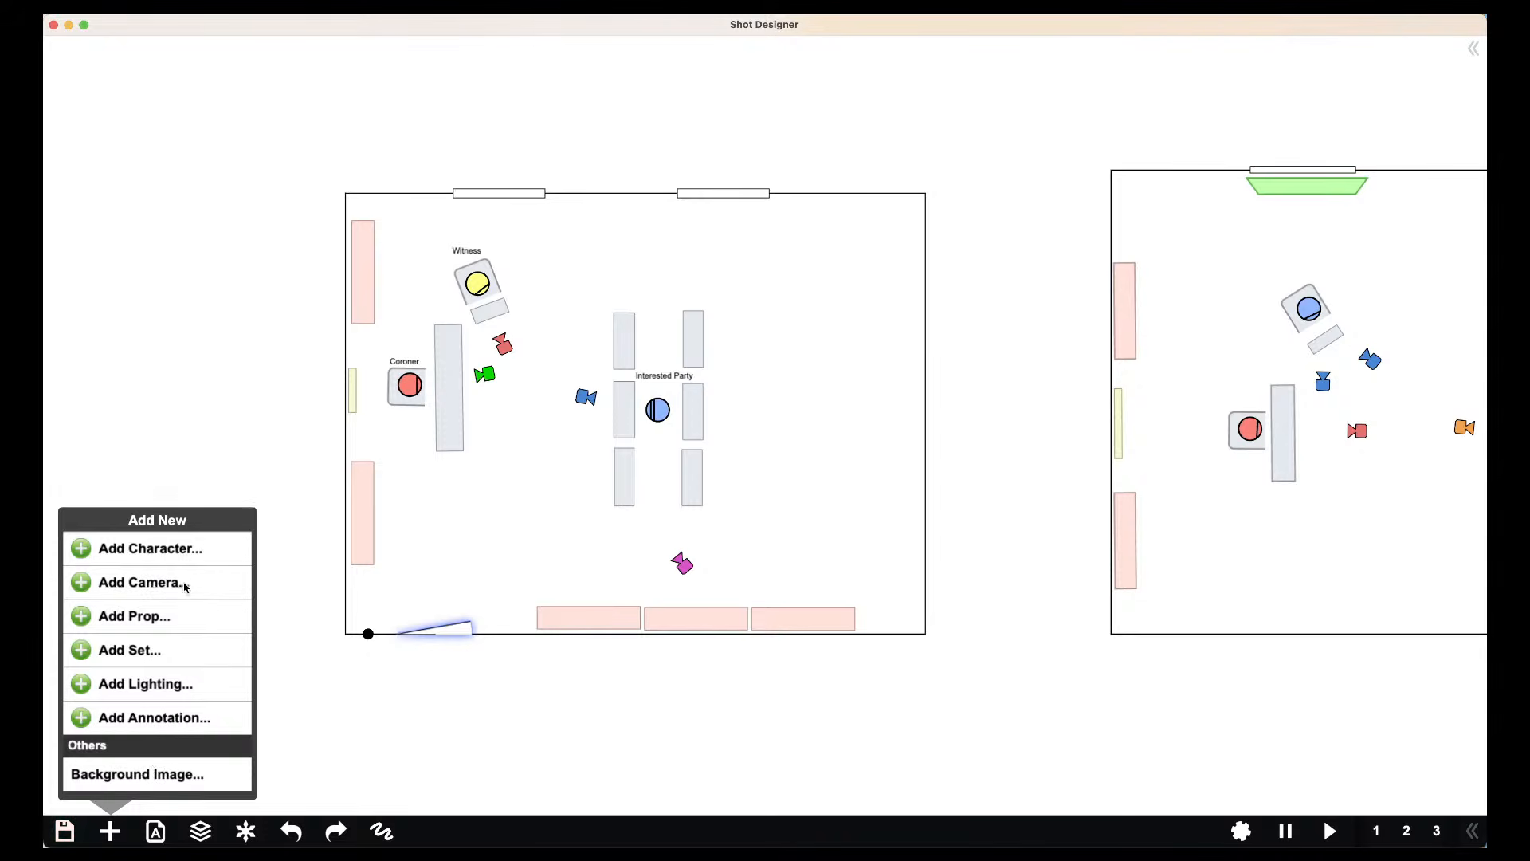
click(158, 586)
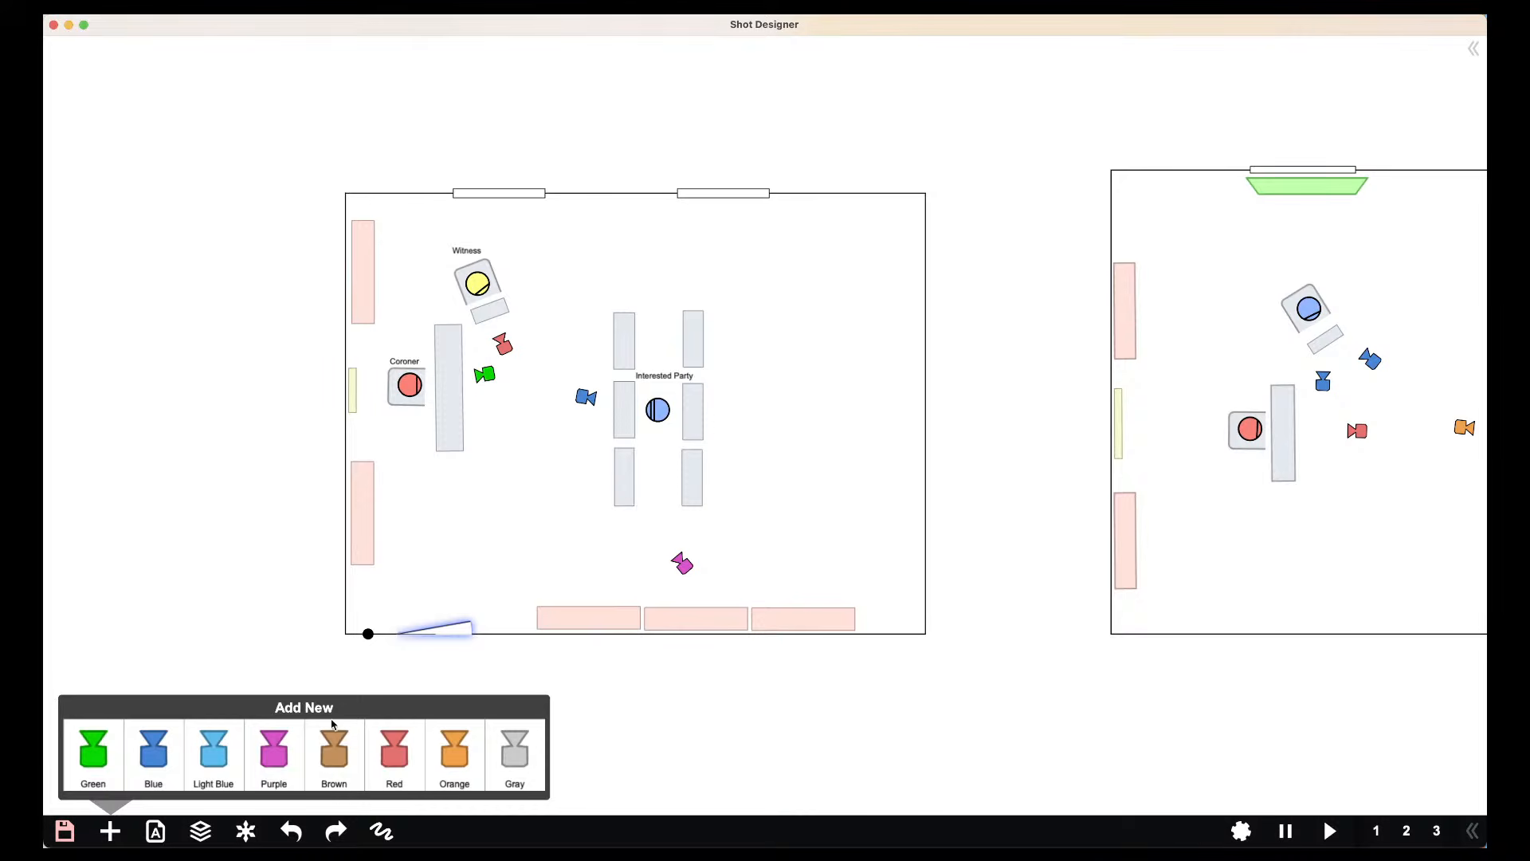
Add a Monitor Village prop near the lower-right corner of the labeled room and rotate it to face the upper left
click(109, 832)
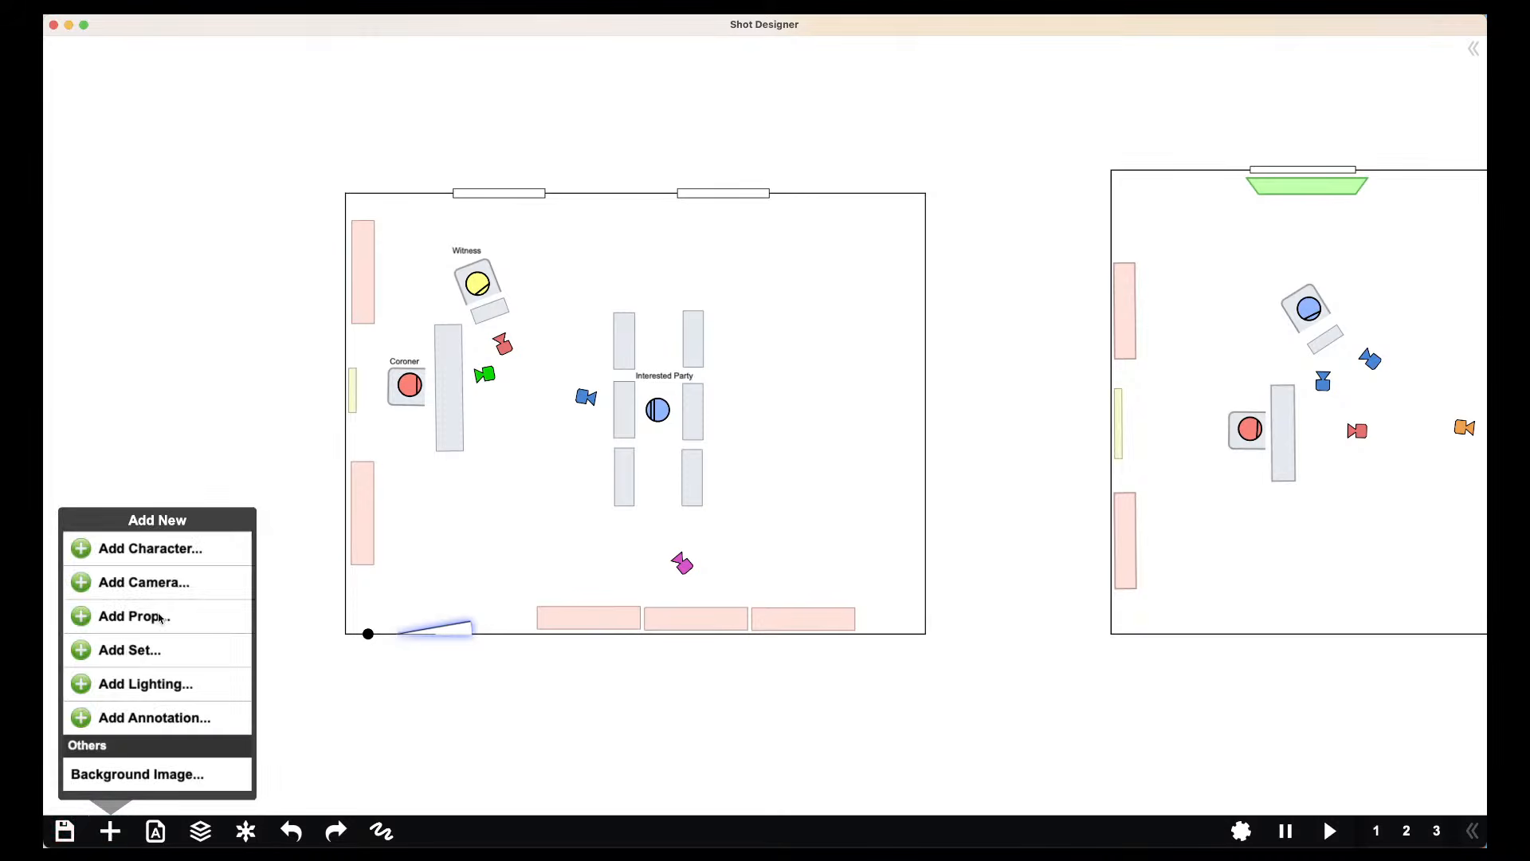
click(133, 616)
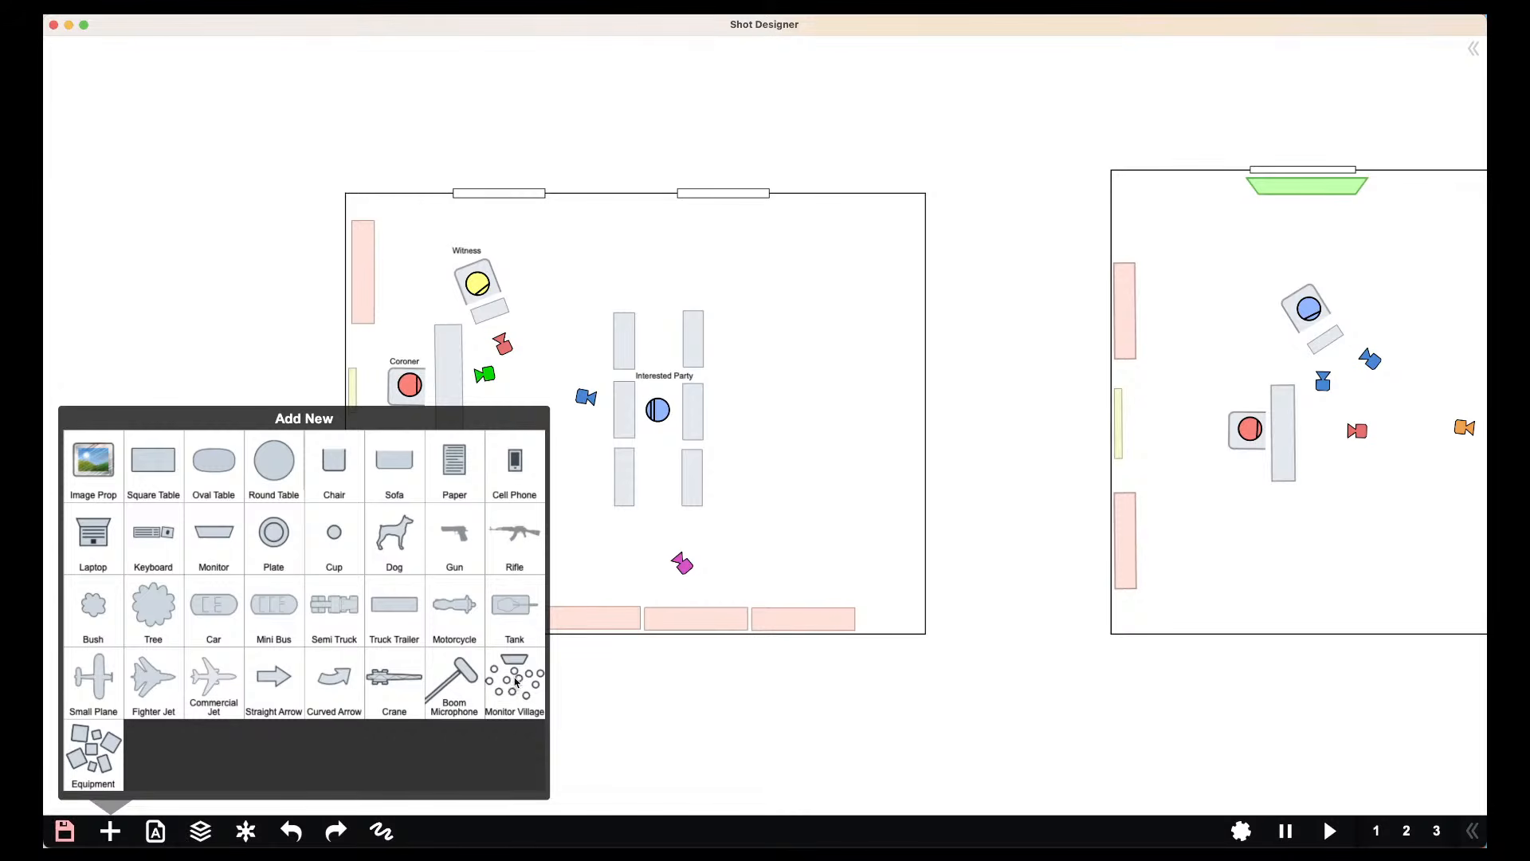
click(514, 694)
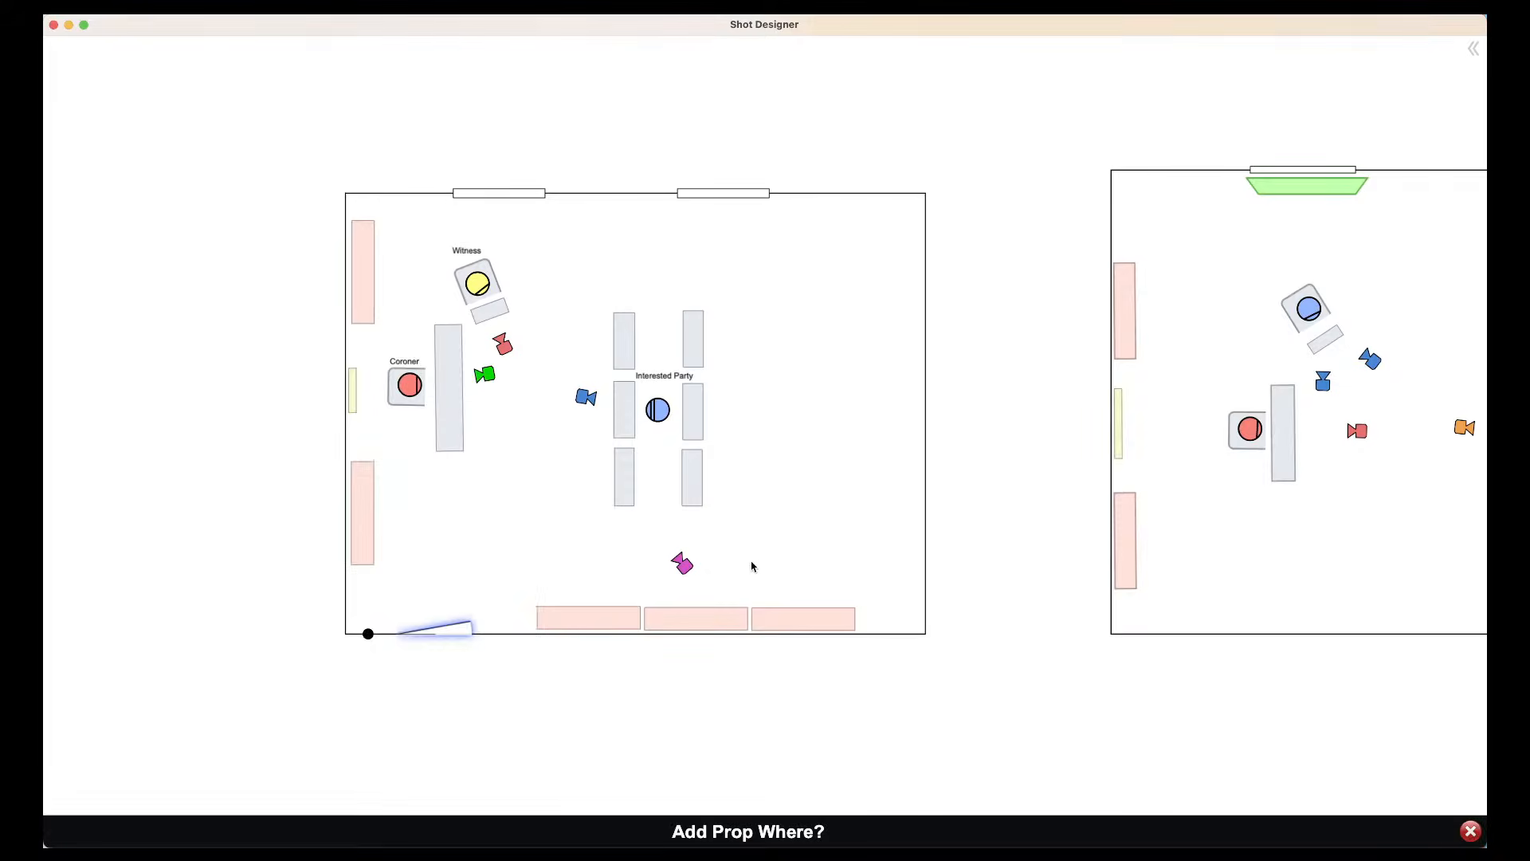
click(805, 545)
drag(803, 443, 738, 465)
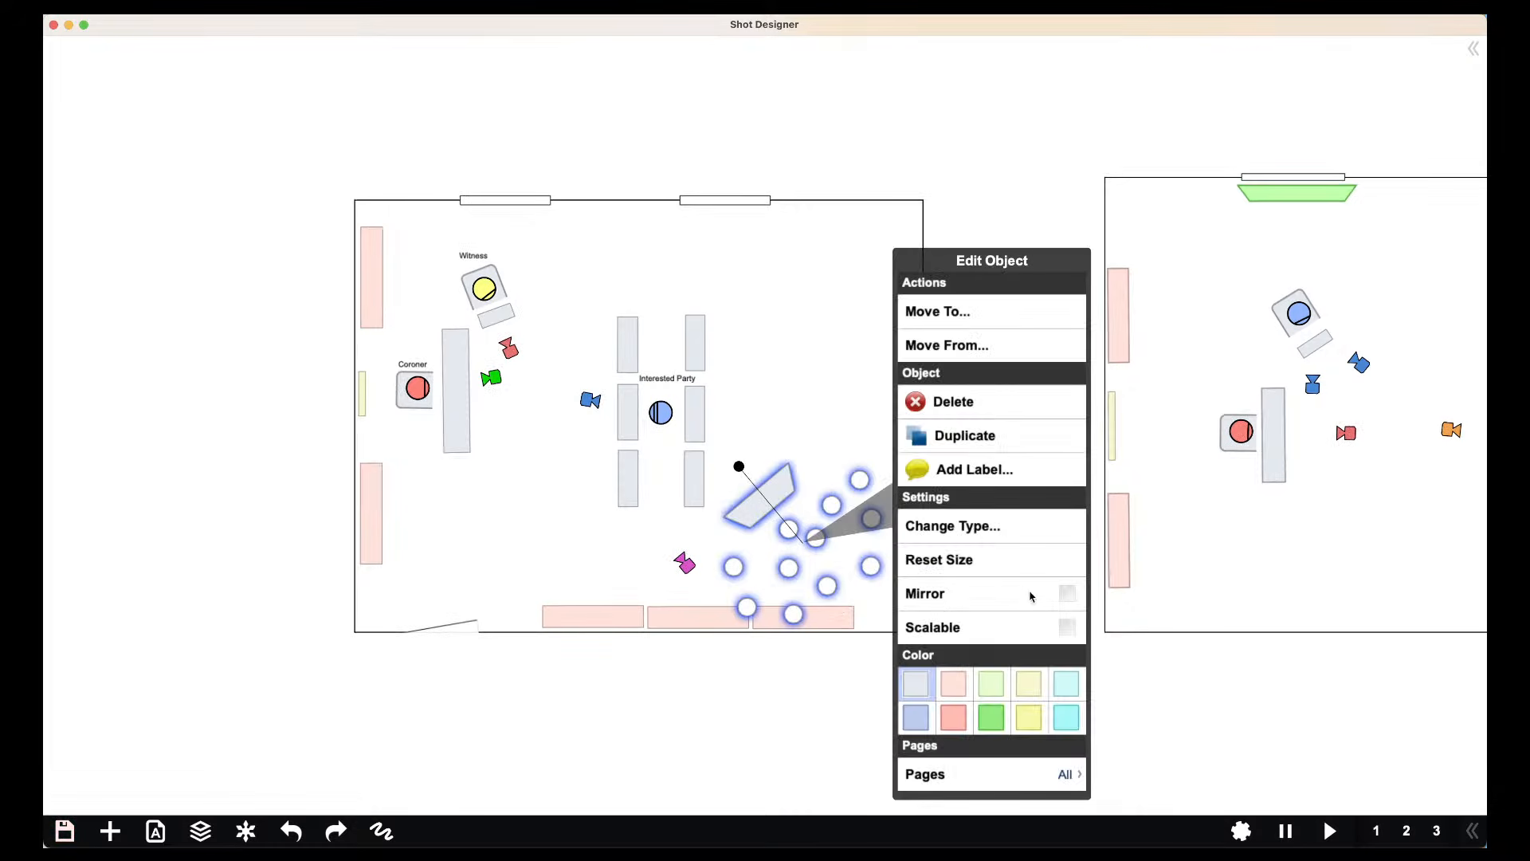
Make the Monitor Village prop scalable, shrink it and fit it into the labeled room's lower-right corner
click(1067, 629)
drag(827, 430, 813, 508)
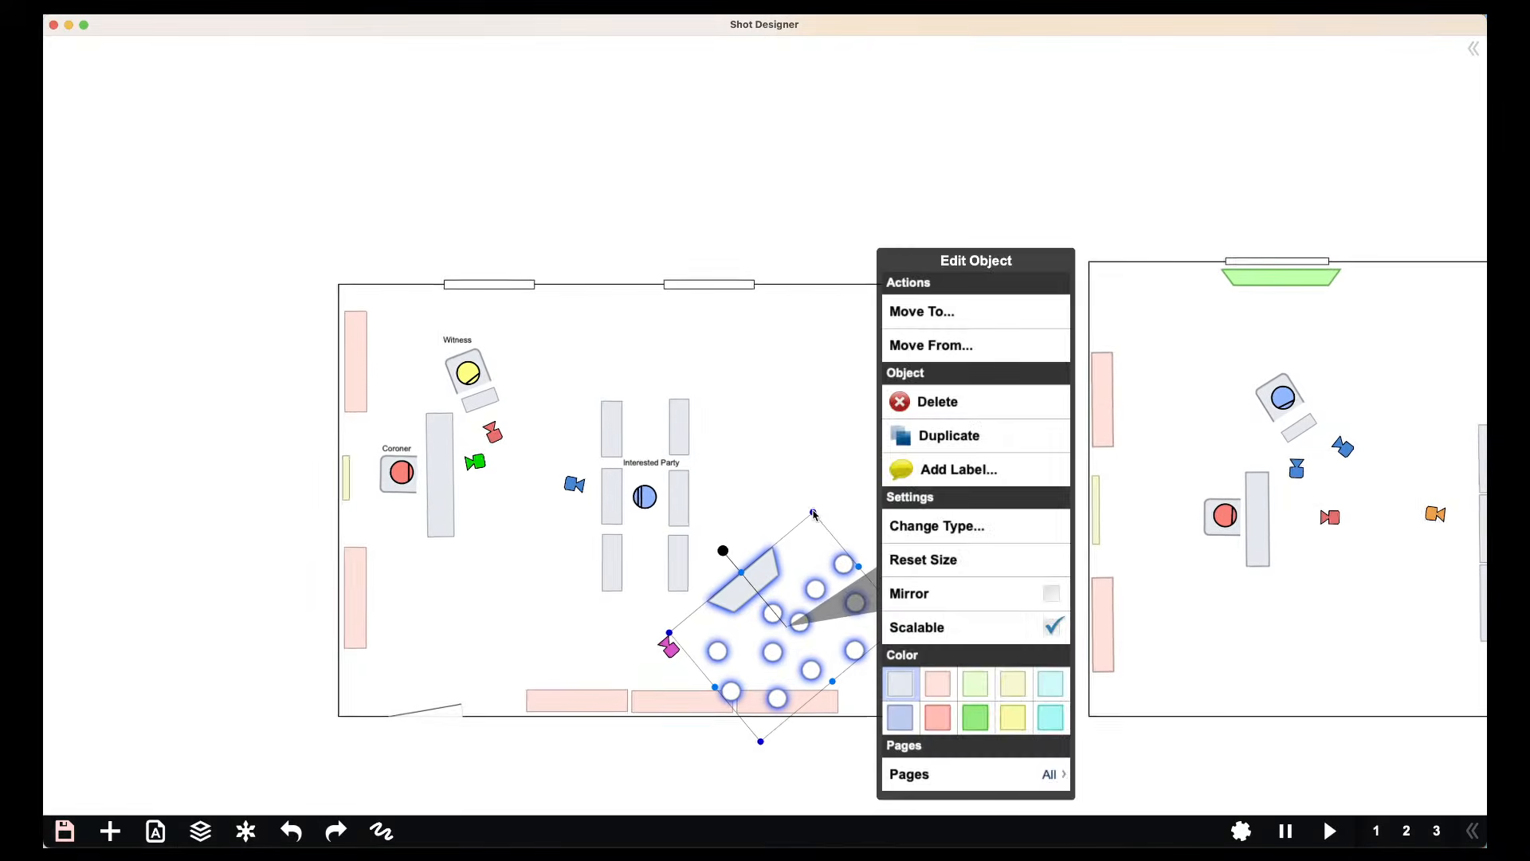
drag(741, 578, 756, 590)
drag(733, 671, 859, 626)
click(838, 688)
click(809, 762)
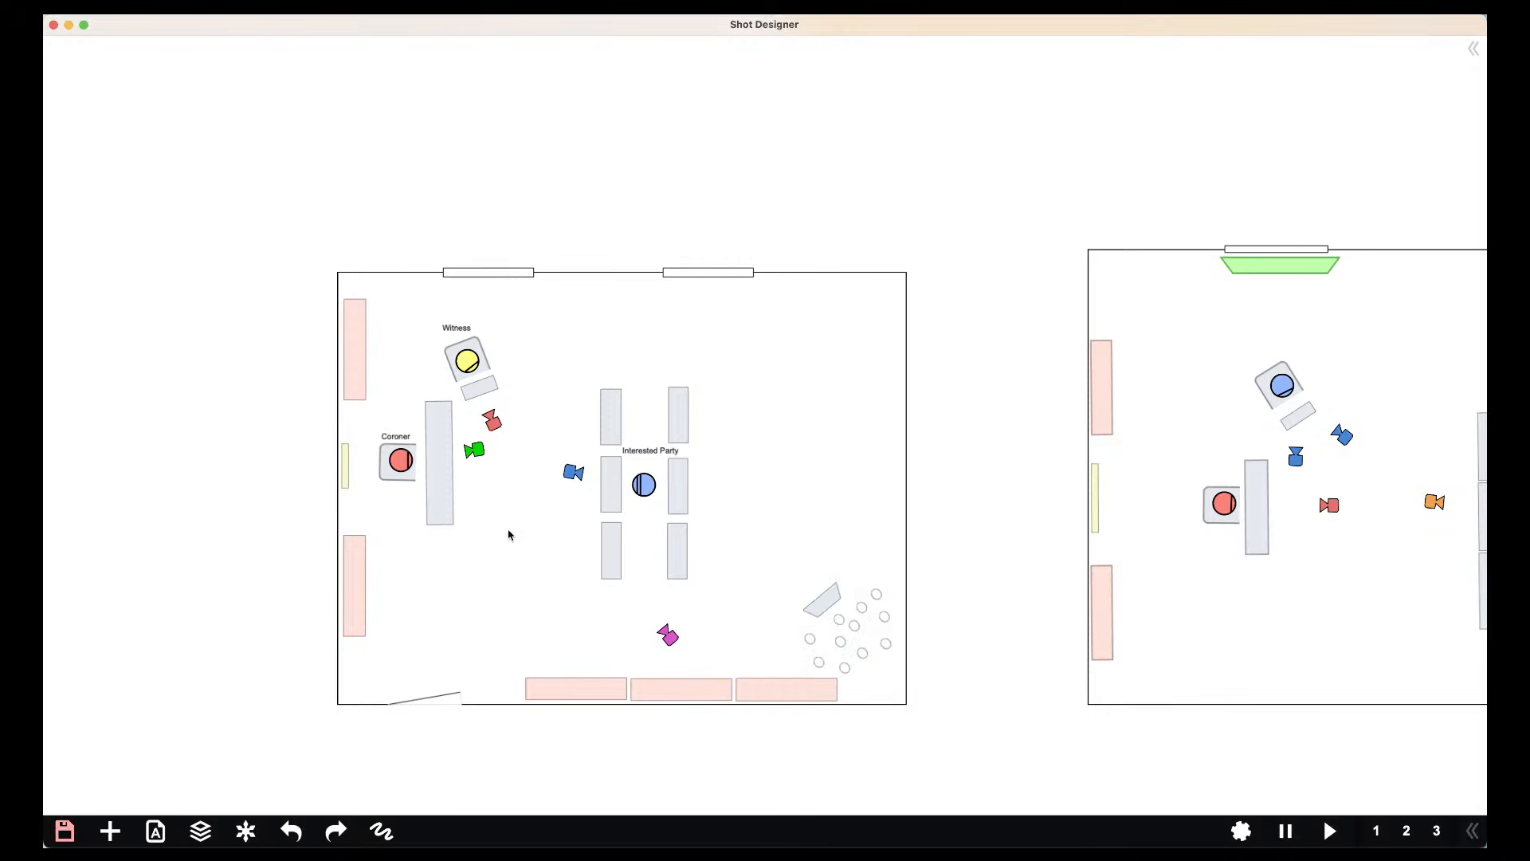
Move the monitor village slightly left within the labeled room's lower-right corner
scroll(523, 542, down, 1)
click(575, 474)
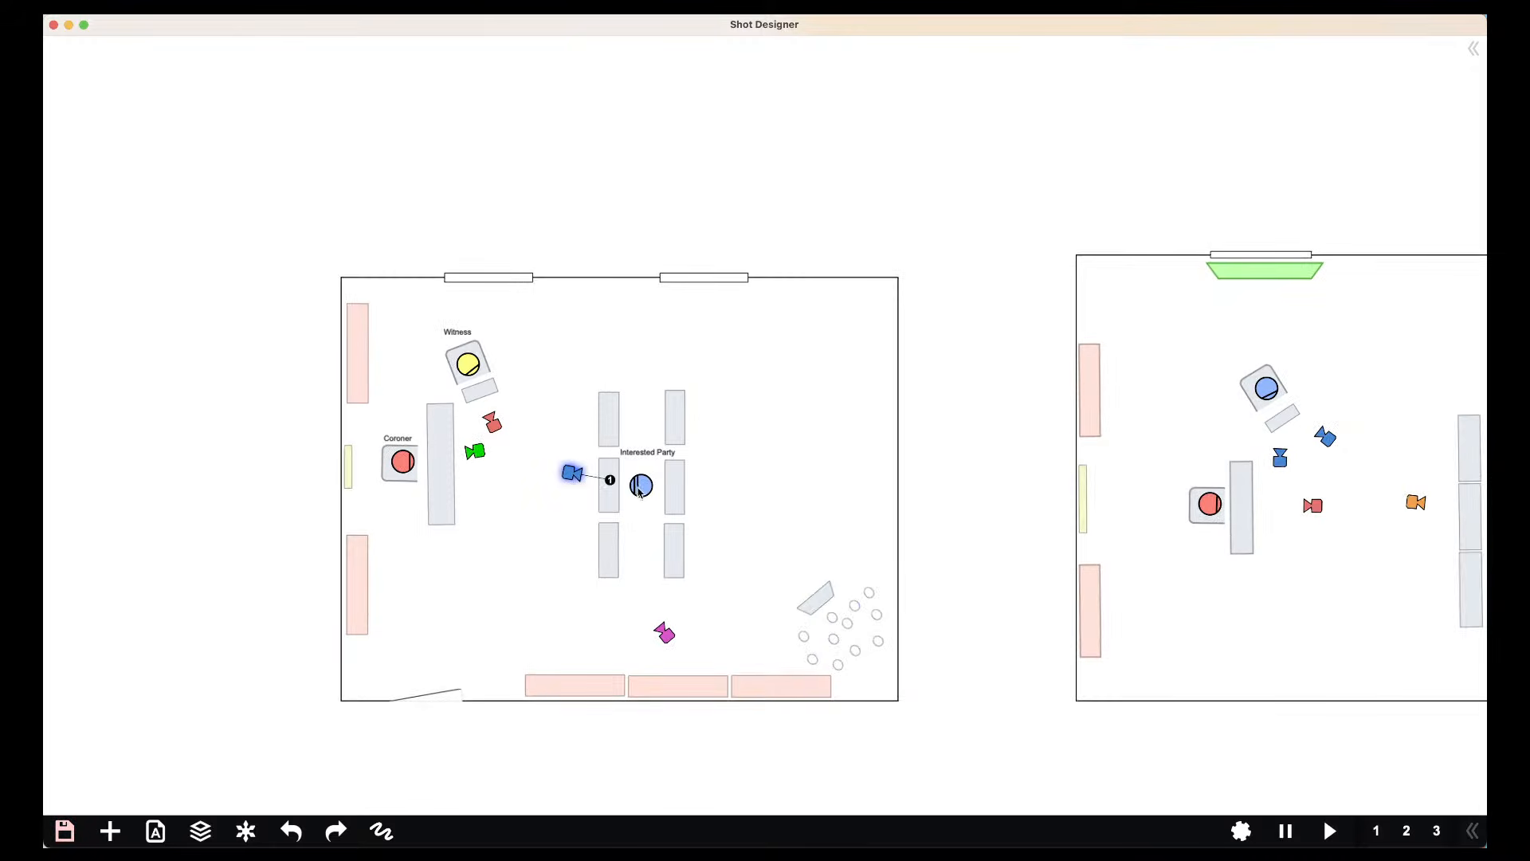
click(828, 618)
drag(835, 608, 800, 622)
click(765, 733)
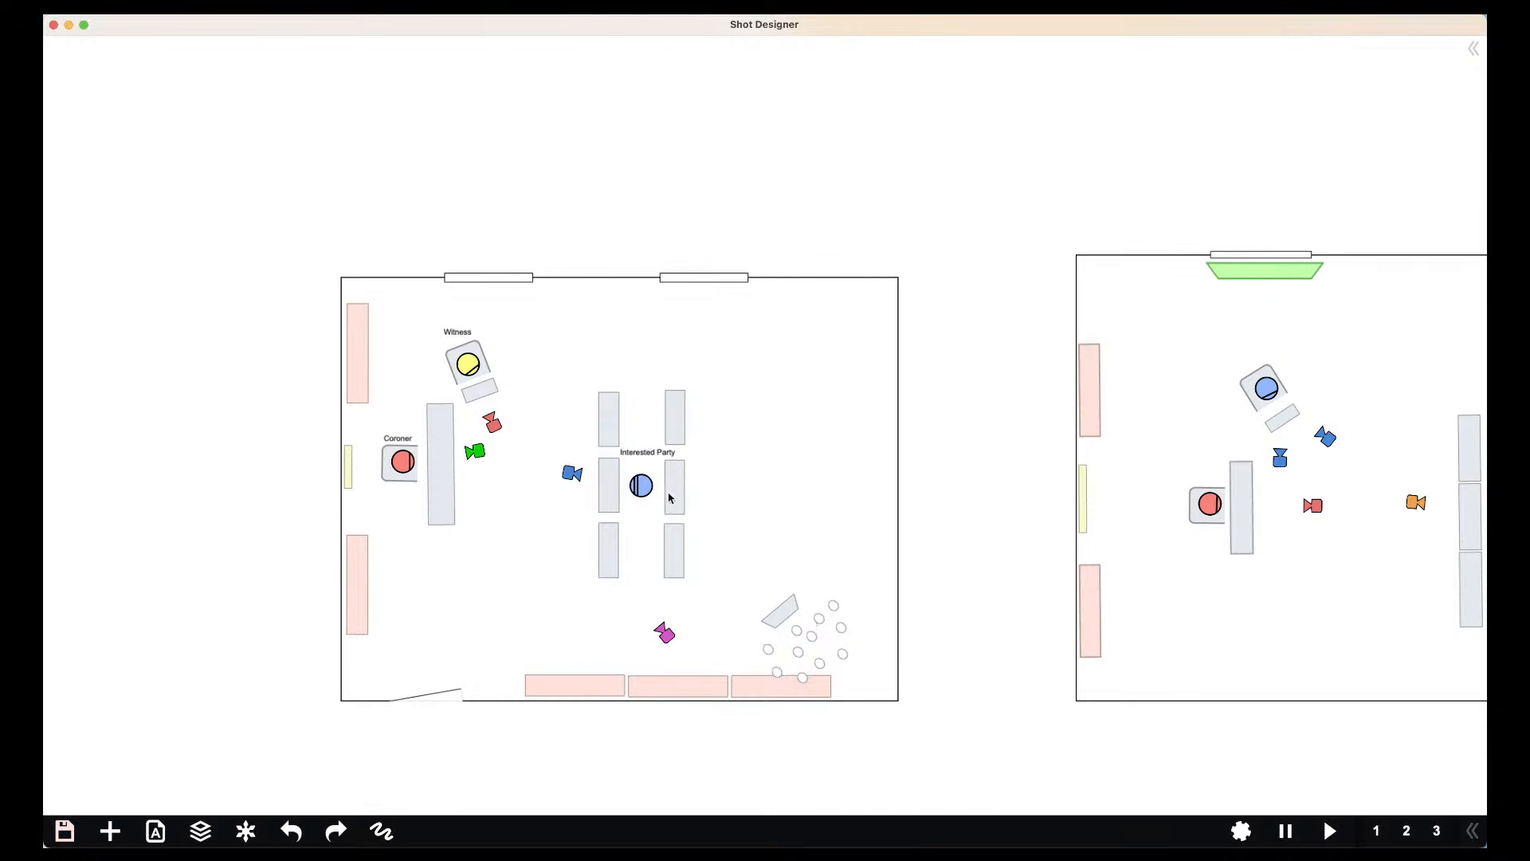
Move the monitor village outside the labeled room beside the door, rotate it upright and place it near the lower-left corner
click(809, 642)
drag(813, 638, 473, 769)
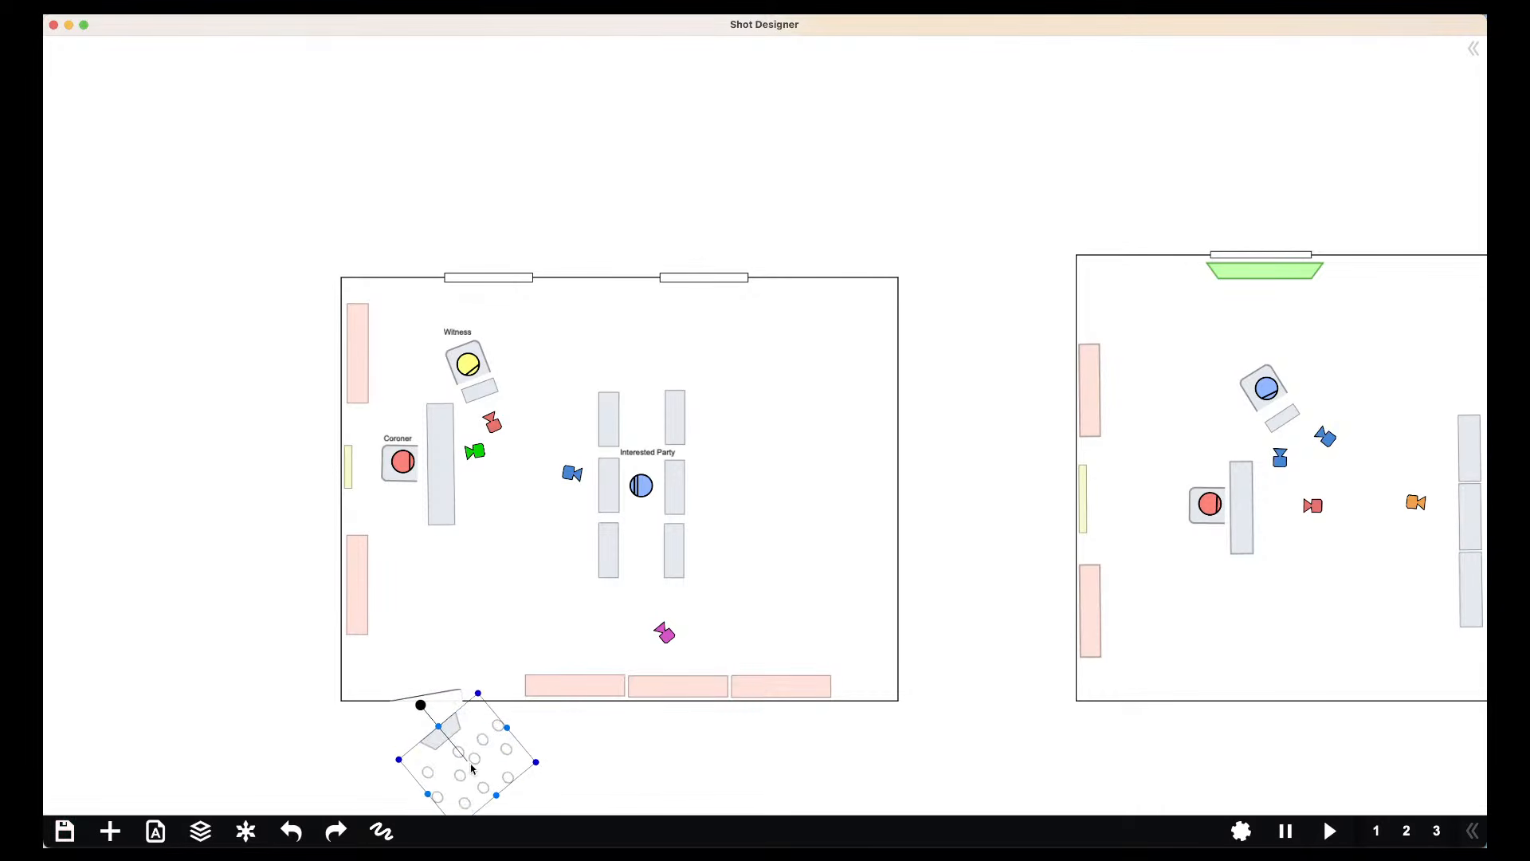
scroll(702, 765, down, 5)
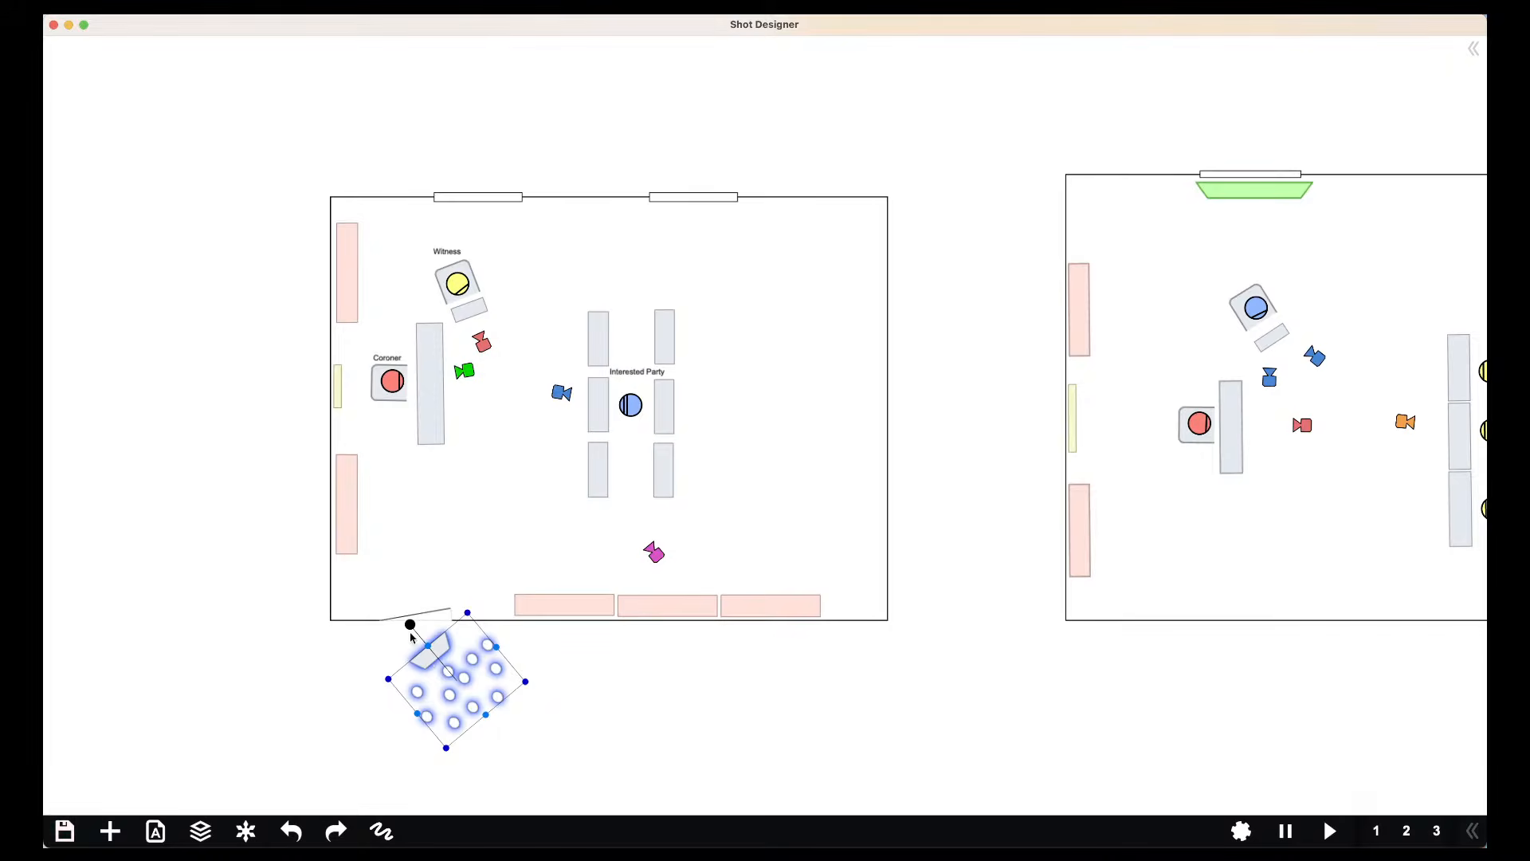
drag(411, 627, 317, 682)
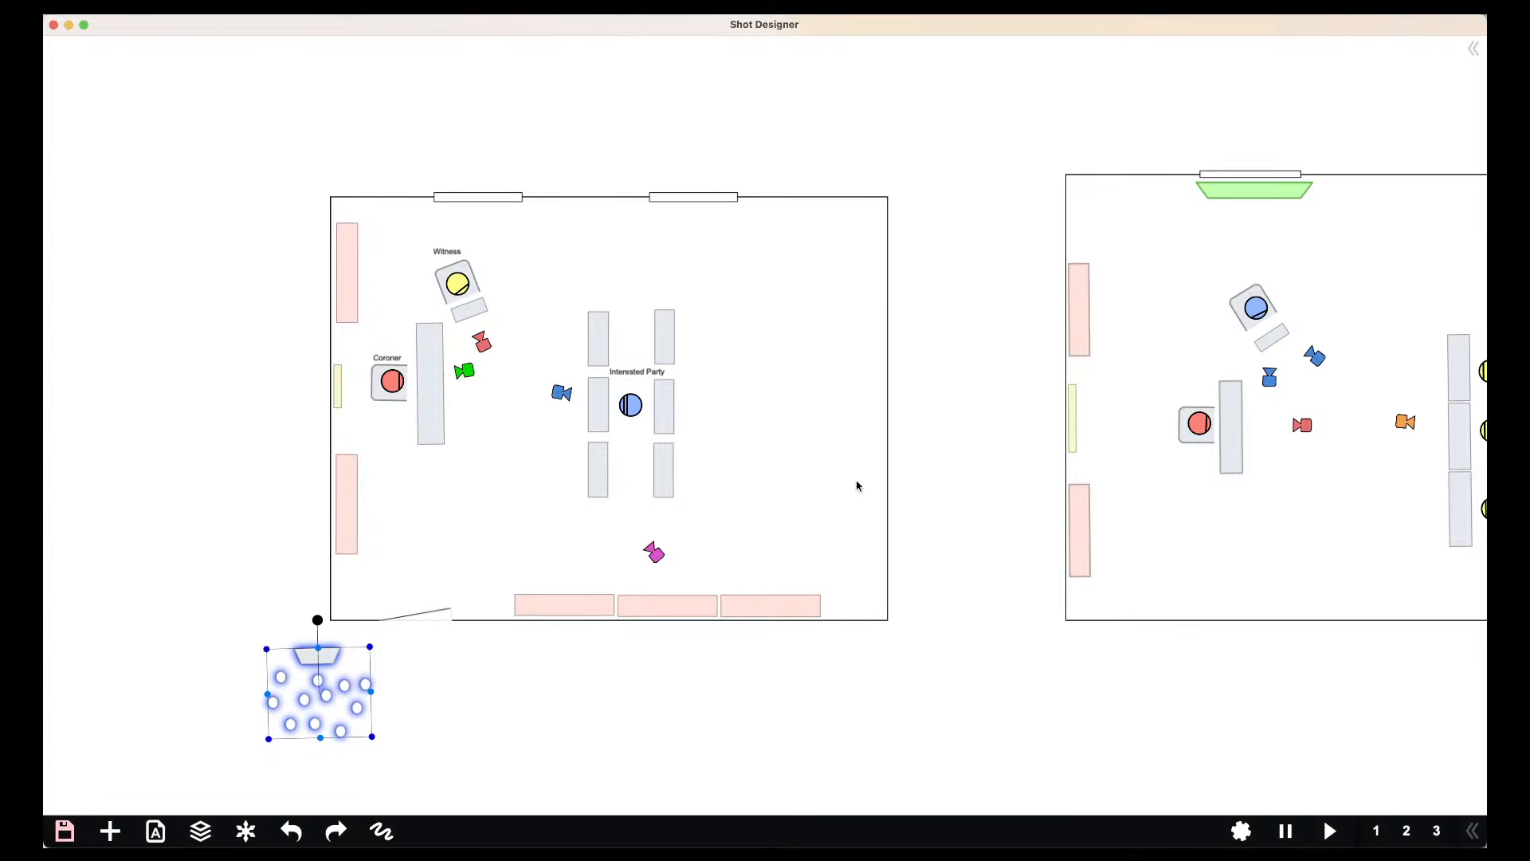
click(515, 710)
Browse the available set items and add a Sun light outside the labeled room, beyond its upper-left corner
click(110, 831)
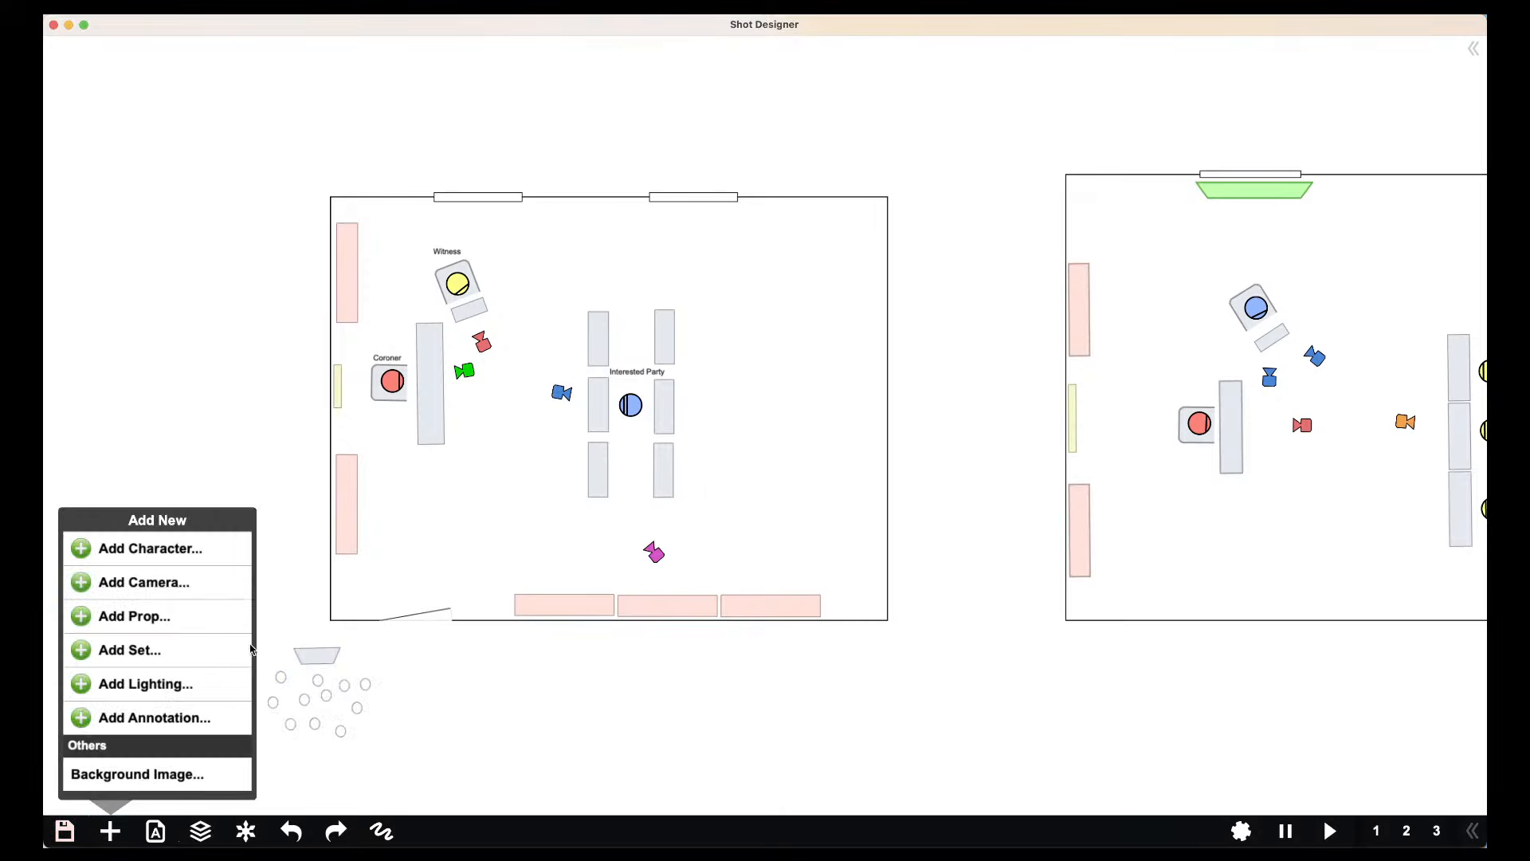
click(147, 650)
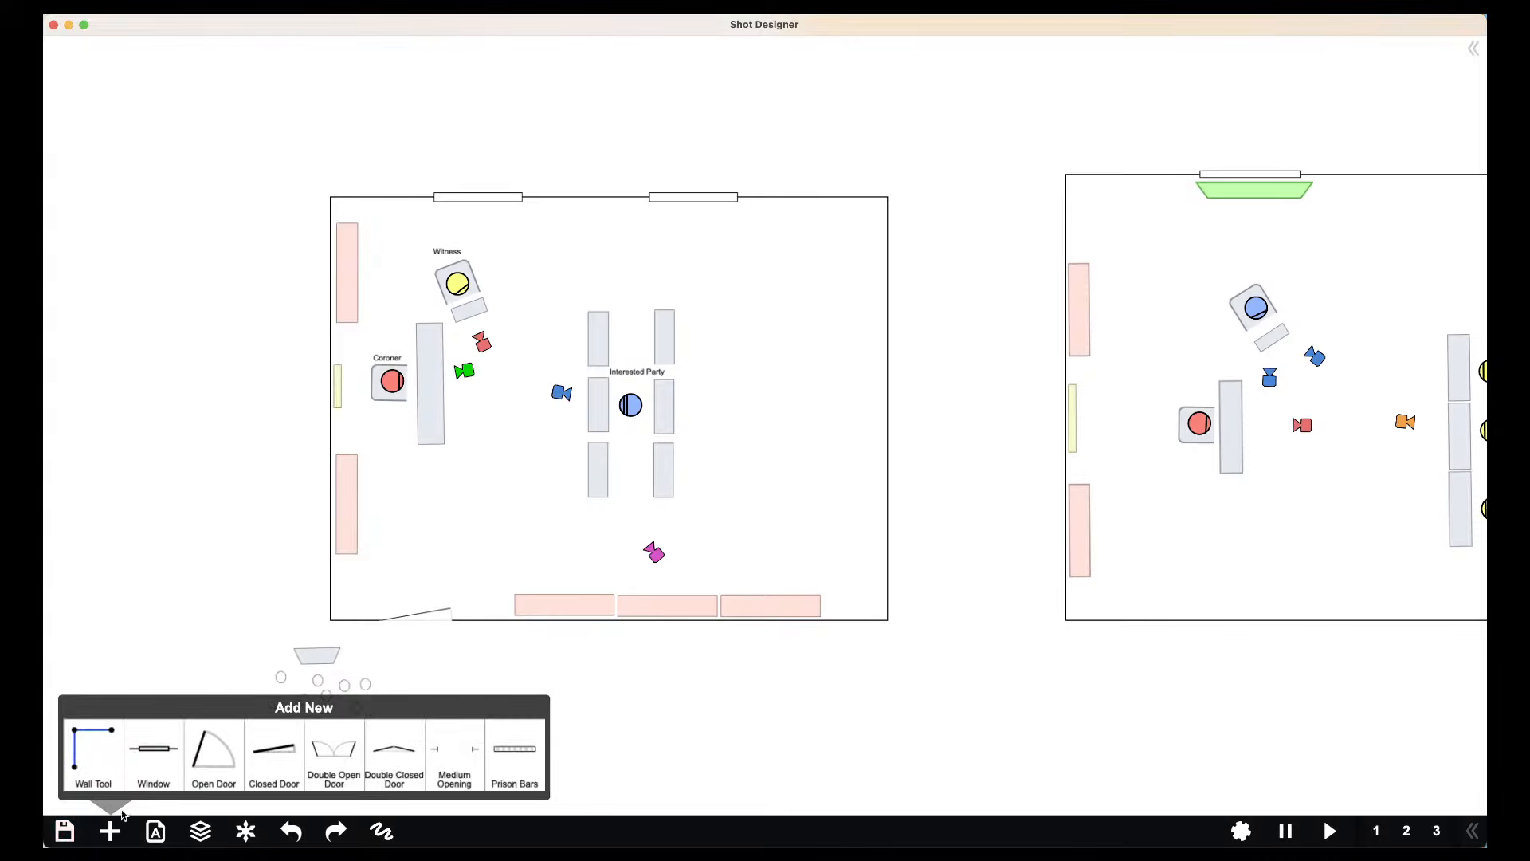
click(112, 833)
click(153, 687)
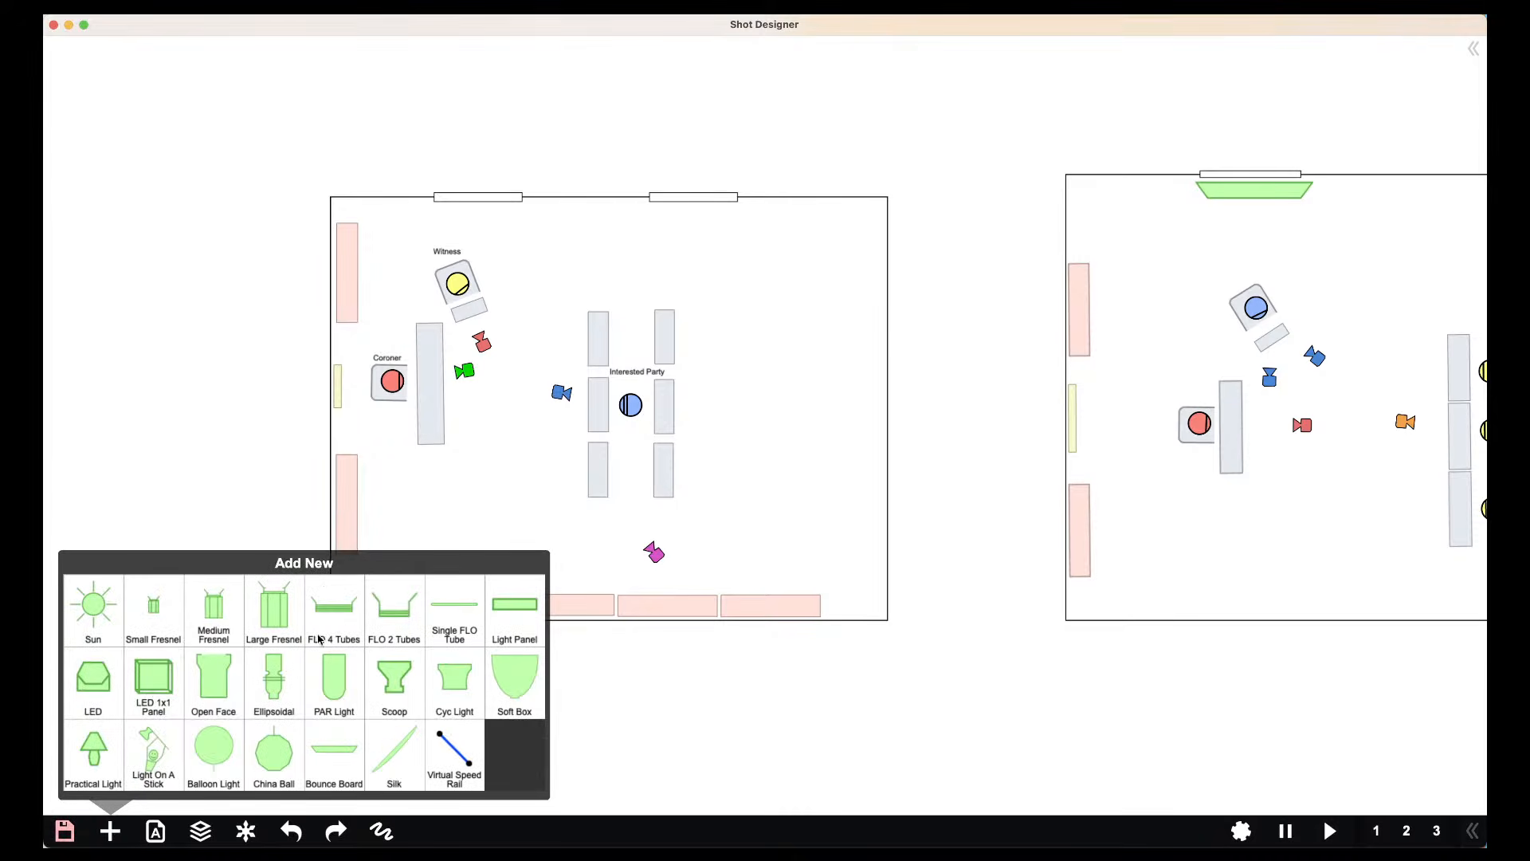
click(94, 604)
click(195, 64)
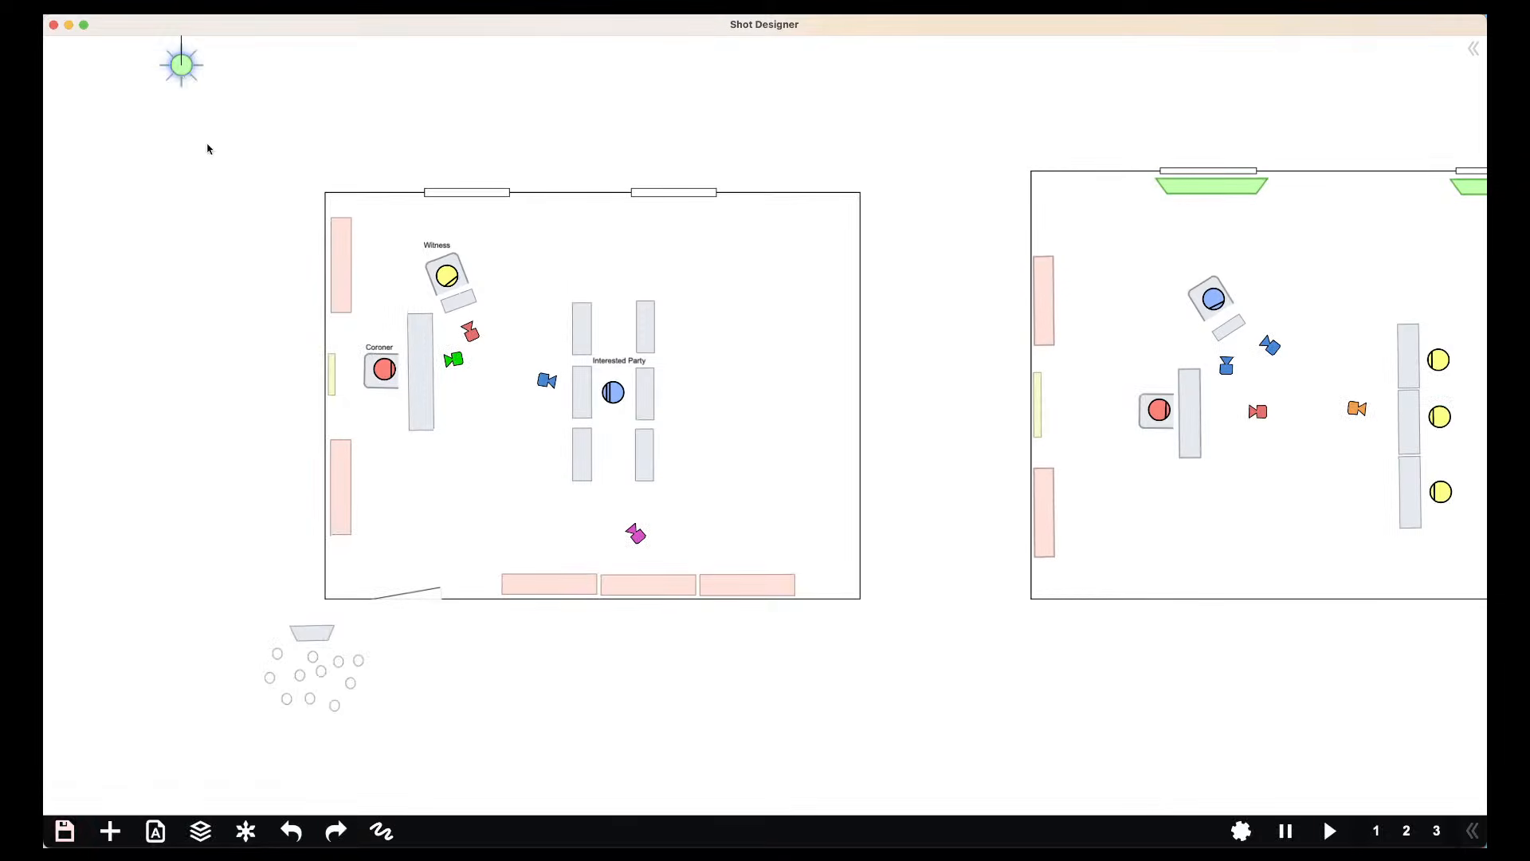
Browse the annotation items and add a Light Panel just below the Coroner's chair, beside the long desk in the labeled room
click(110, 831)
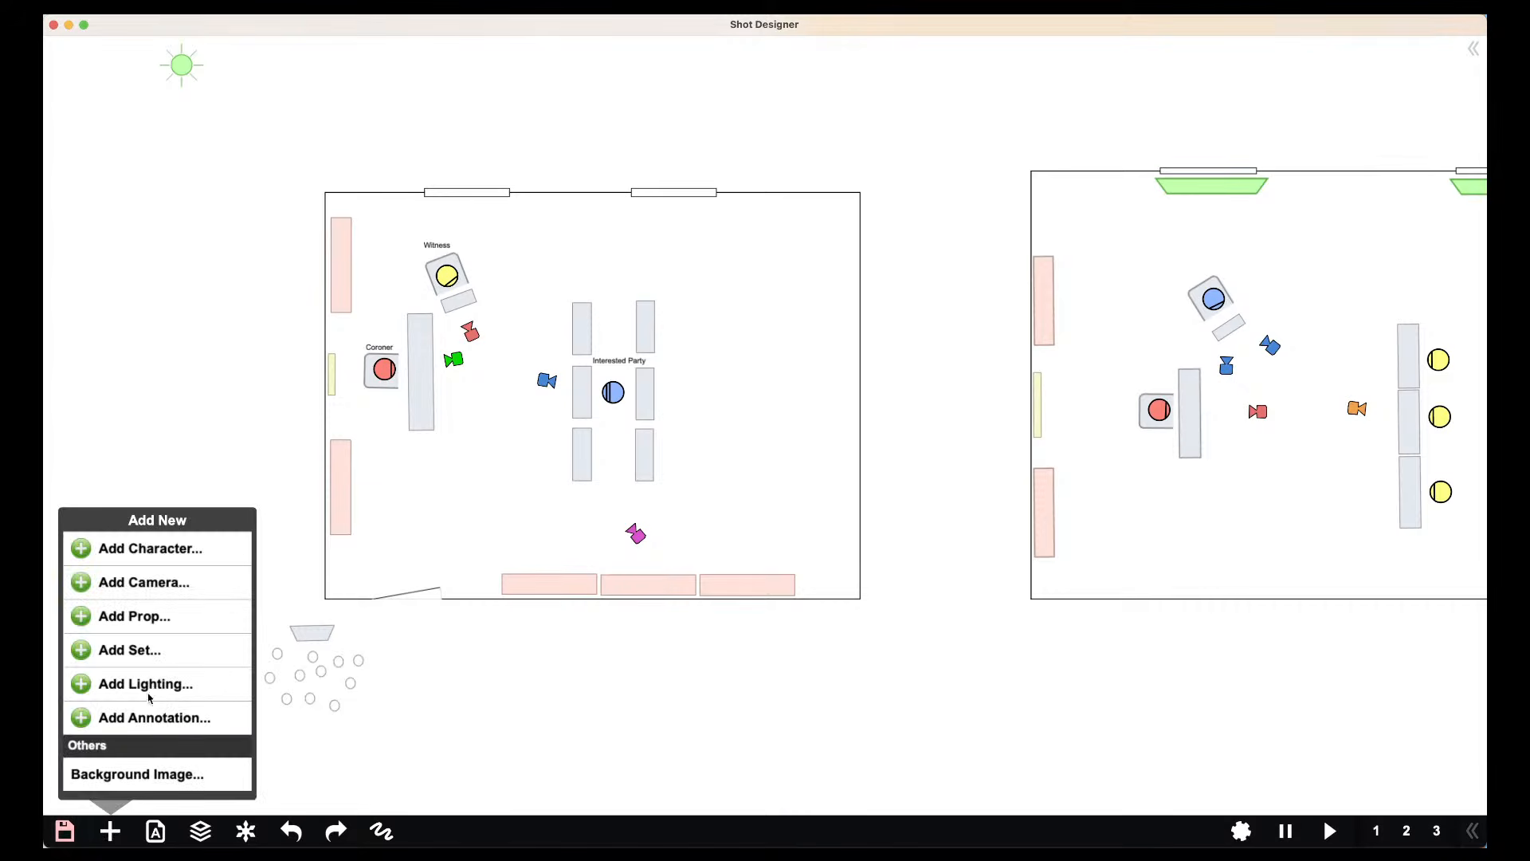
click(145, 718)
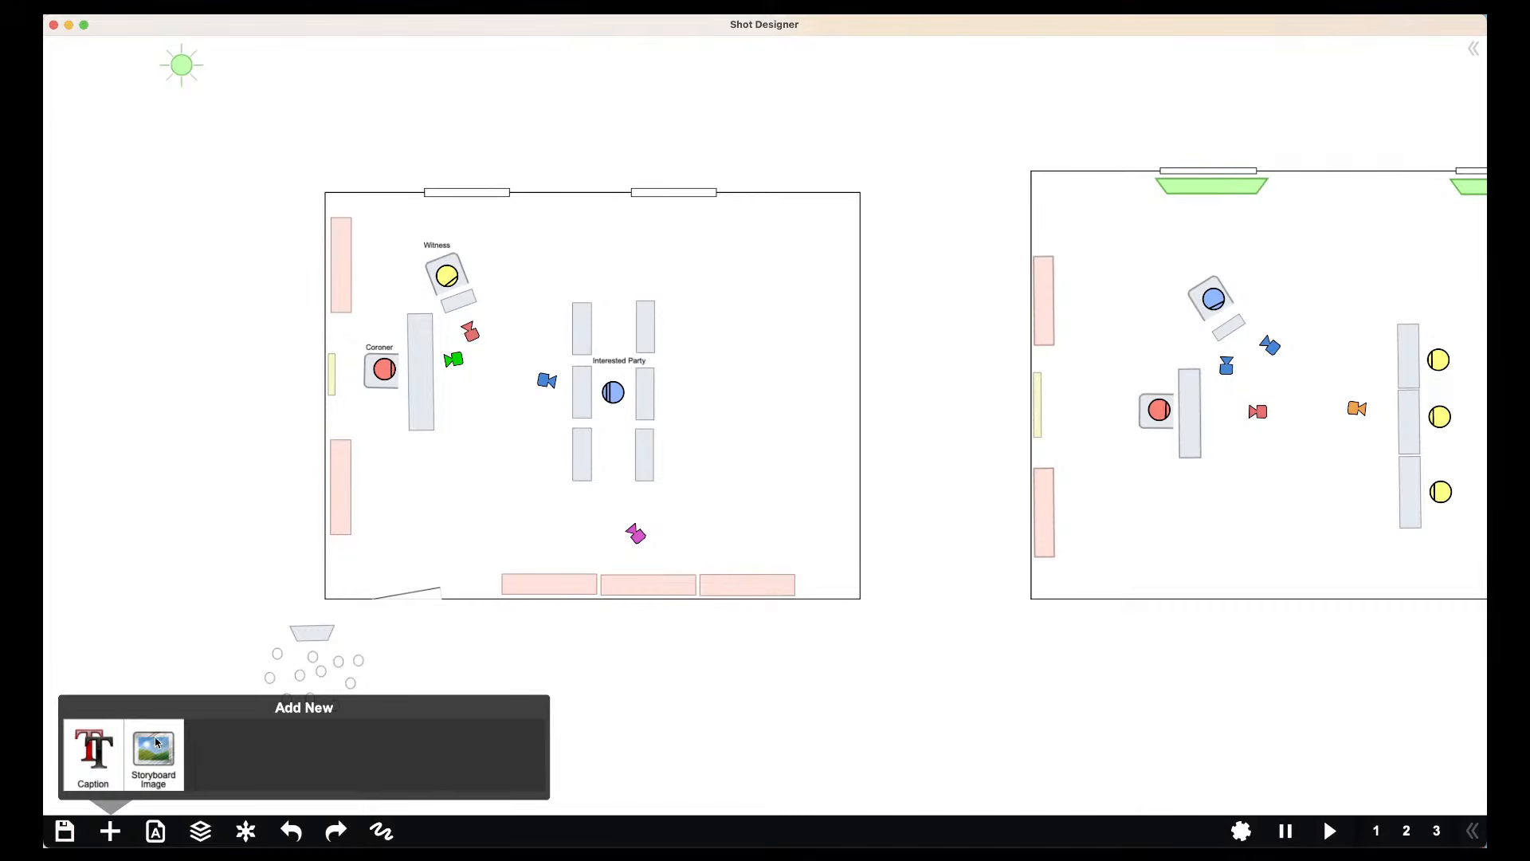
click(111, 833)
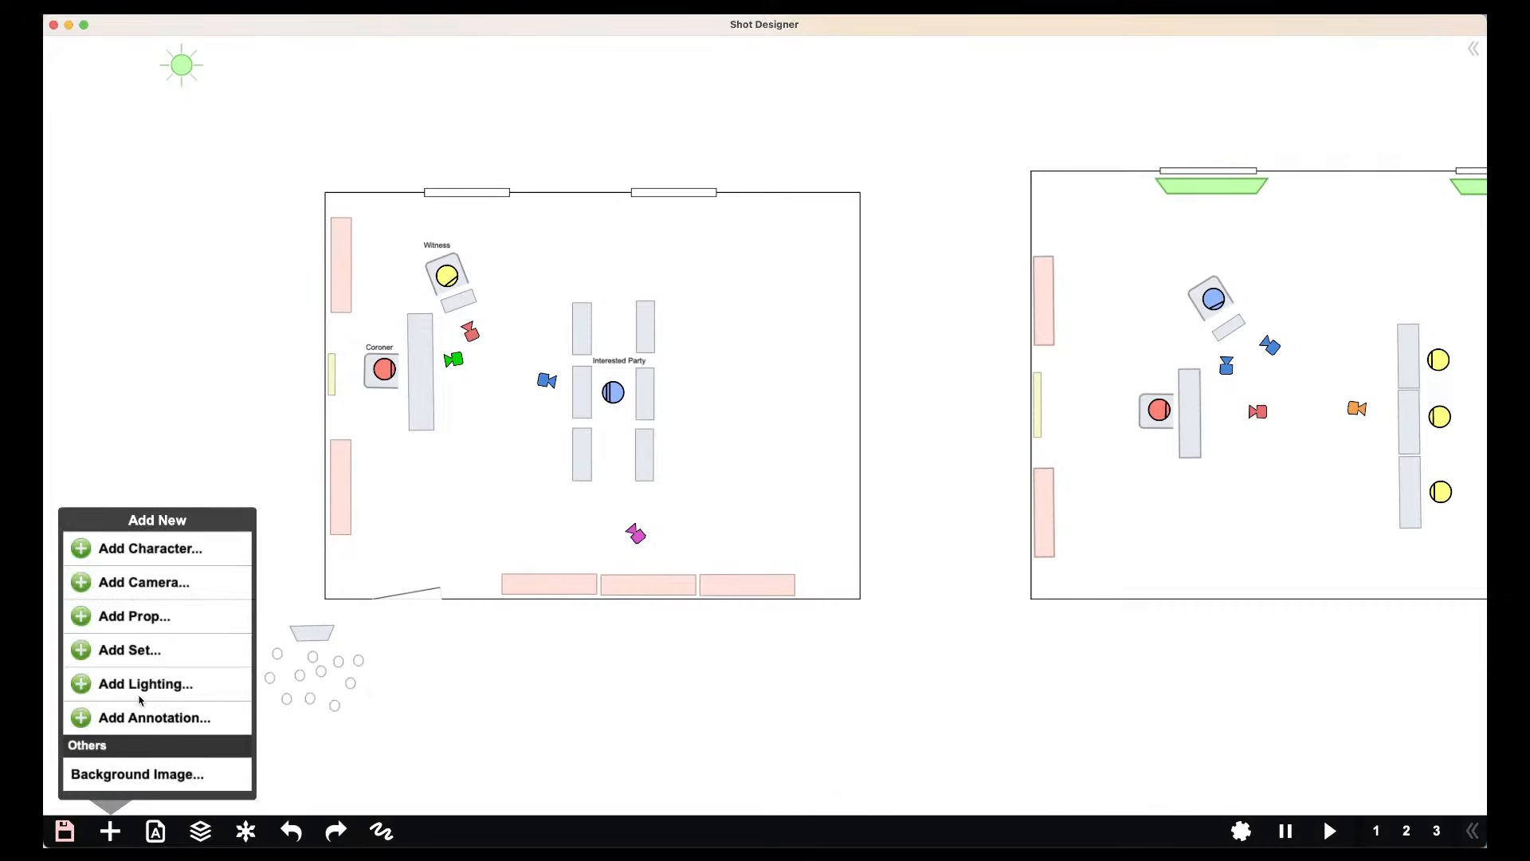
click(159, 683)
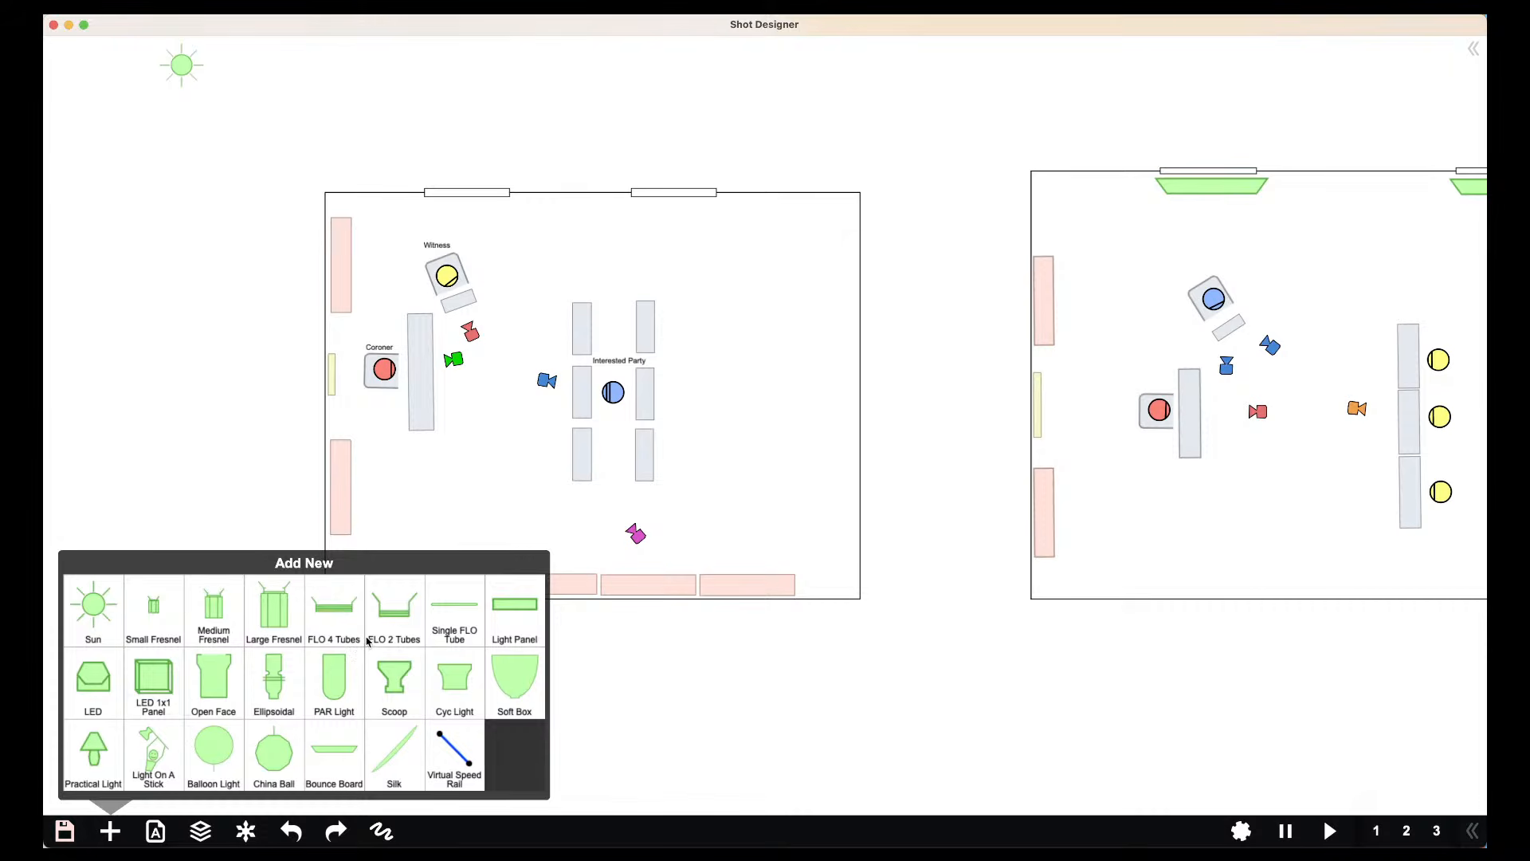
click(514, 618)
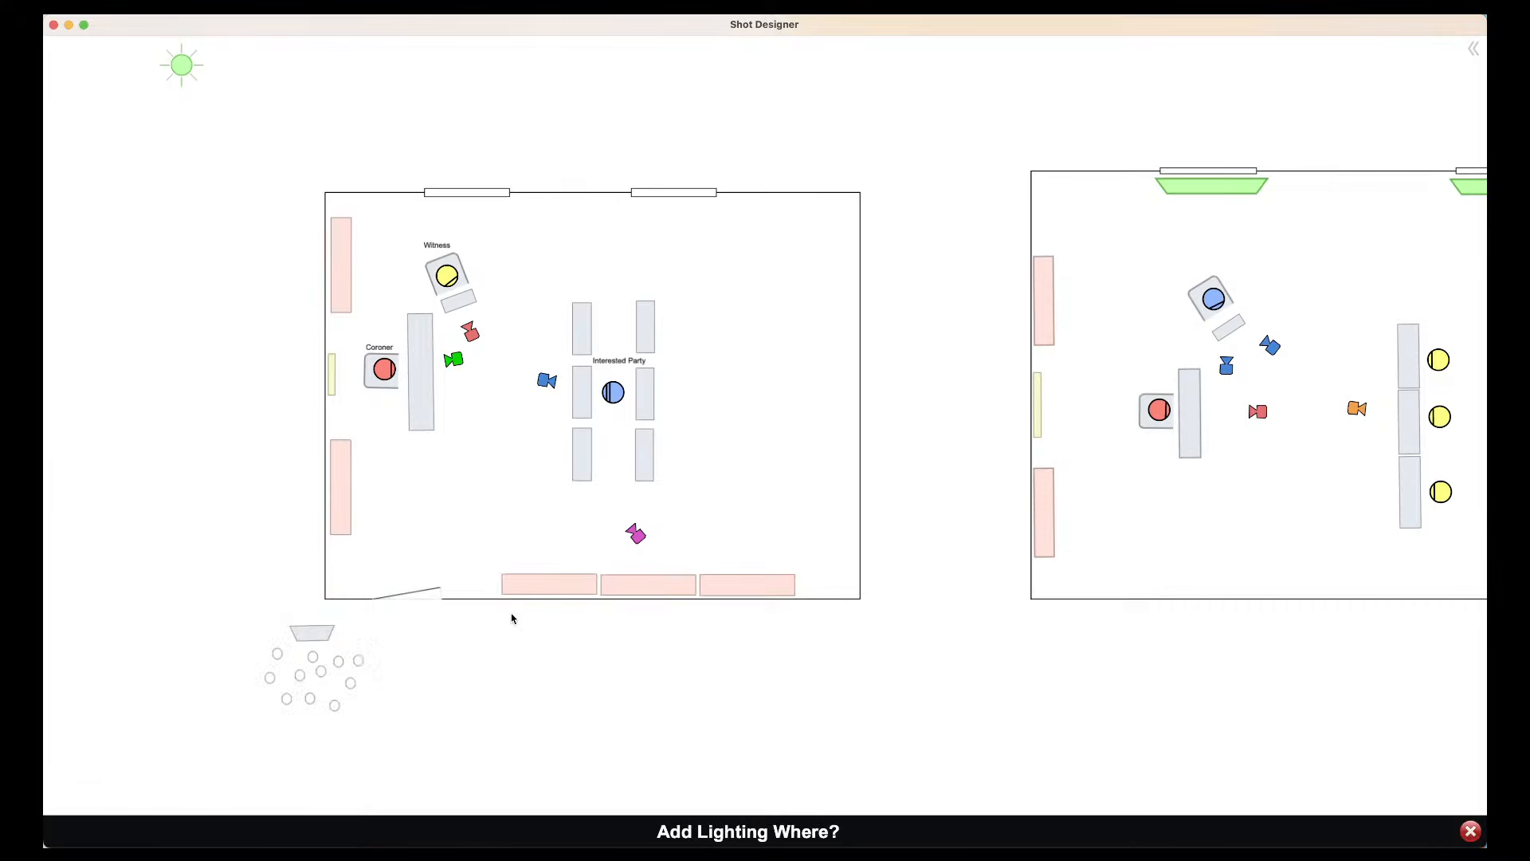
click(397, 420)
mouse_move(399, 416)
mouse_down()
mouse_move(381, 415)
mouse_move(395, 422)
mouse_up()
click(386, 388)
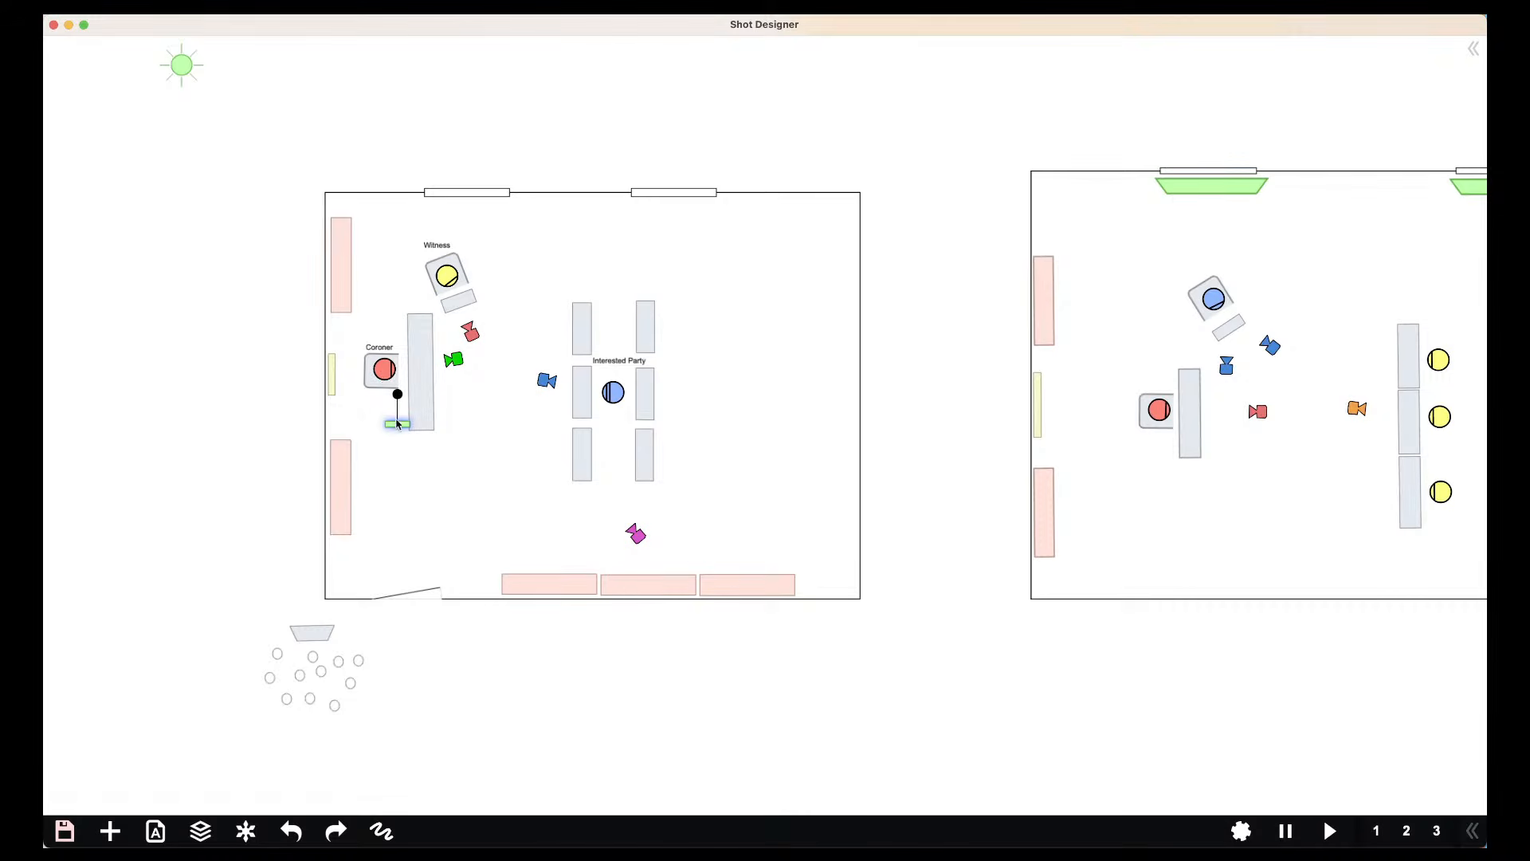
Add a Single FLO Tube light below the Interested Party, tilt it slightly and place it across the front desks
click(112, 832)
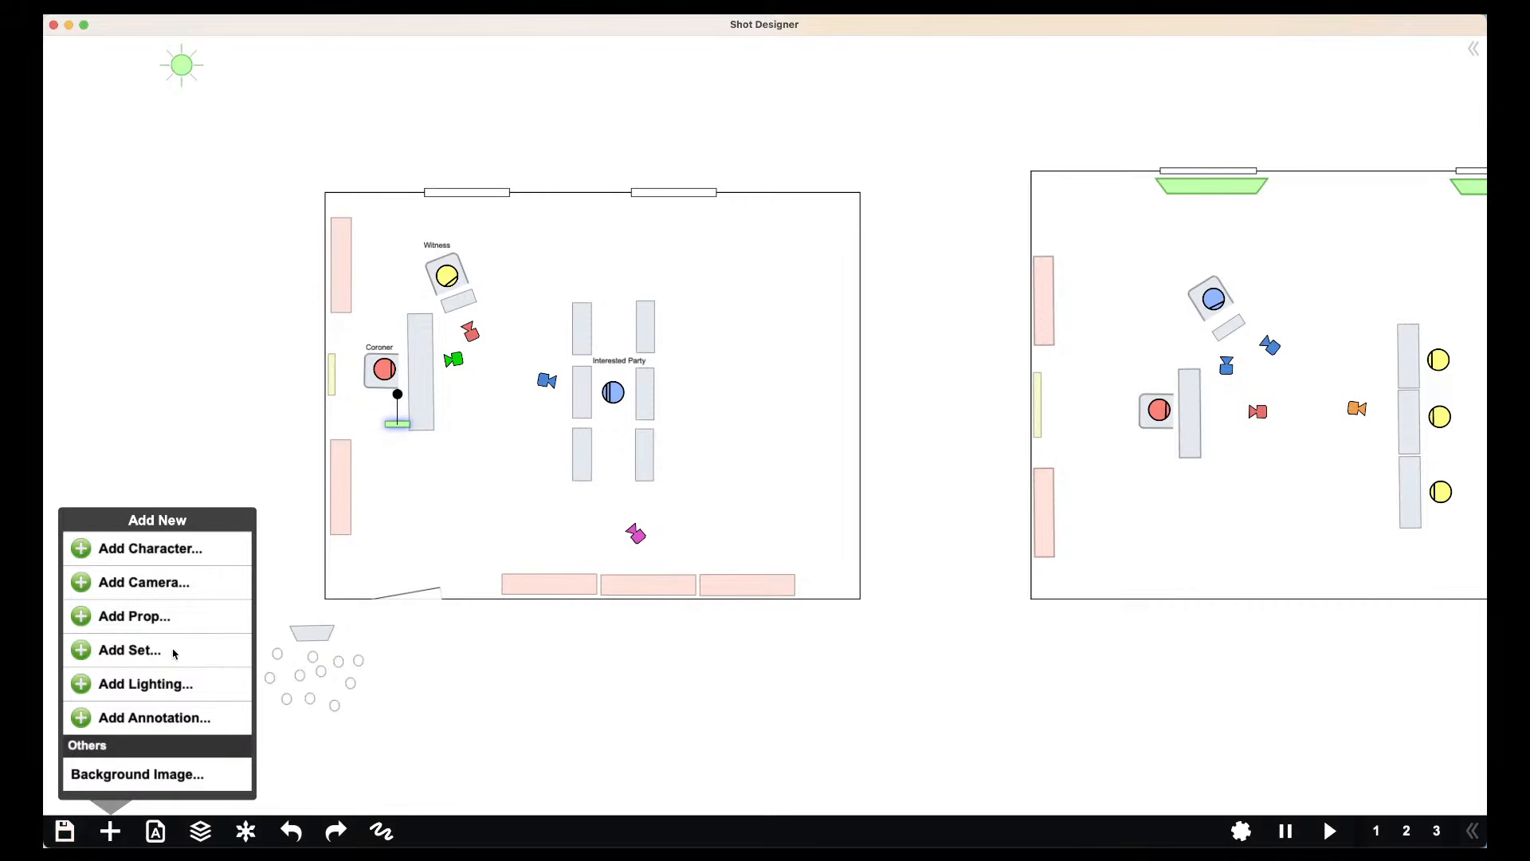
click(159, 683)
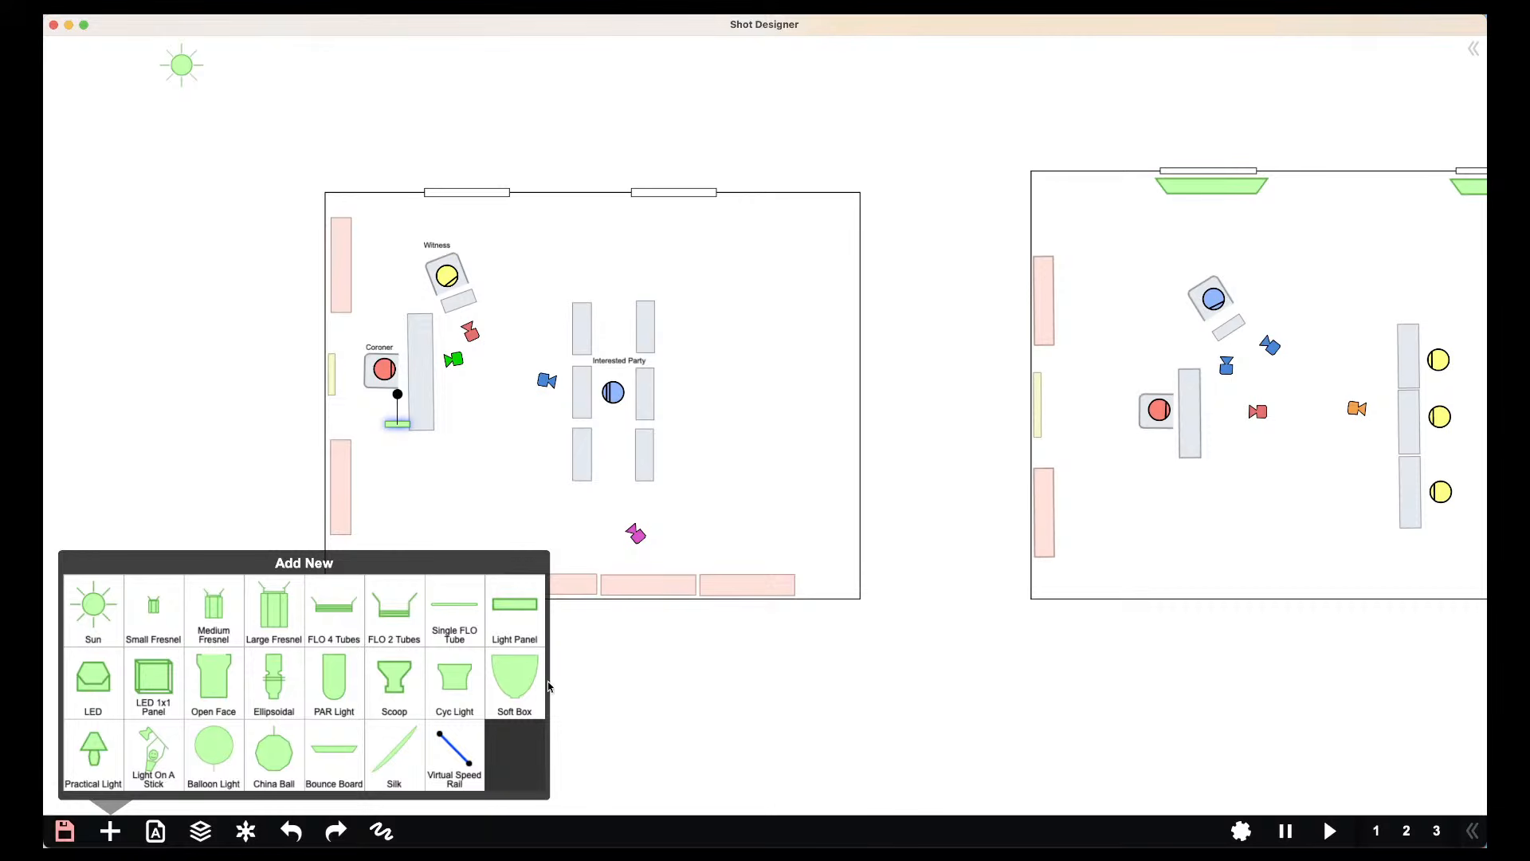
click(464, 609)
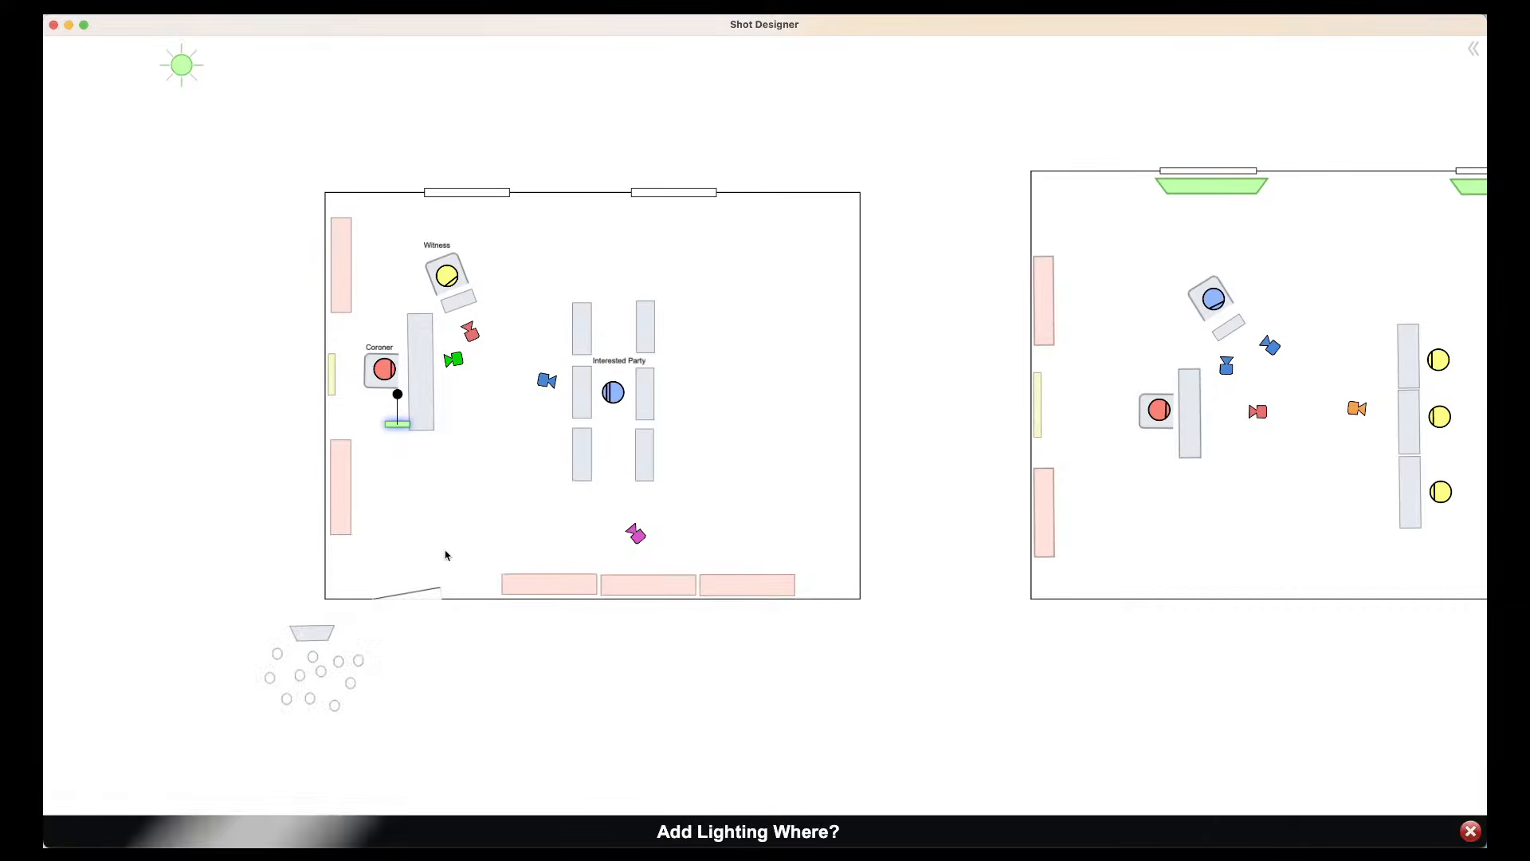
click(574, 435)
drag(572, 403, 608, 437)
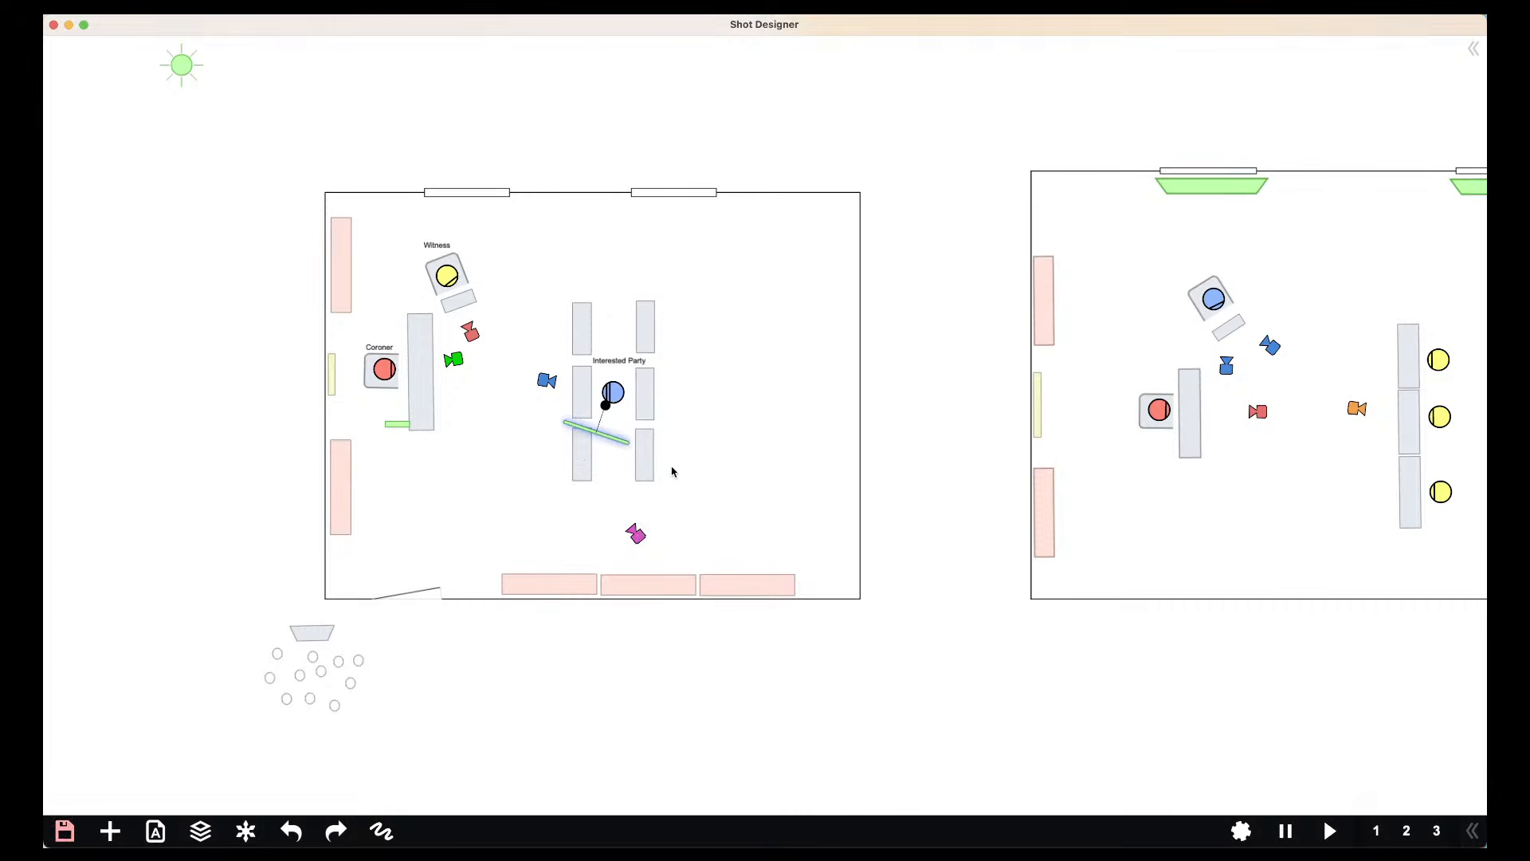
drag(599, 437, 585, 431)
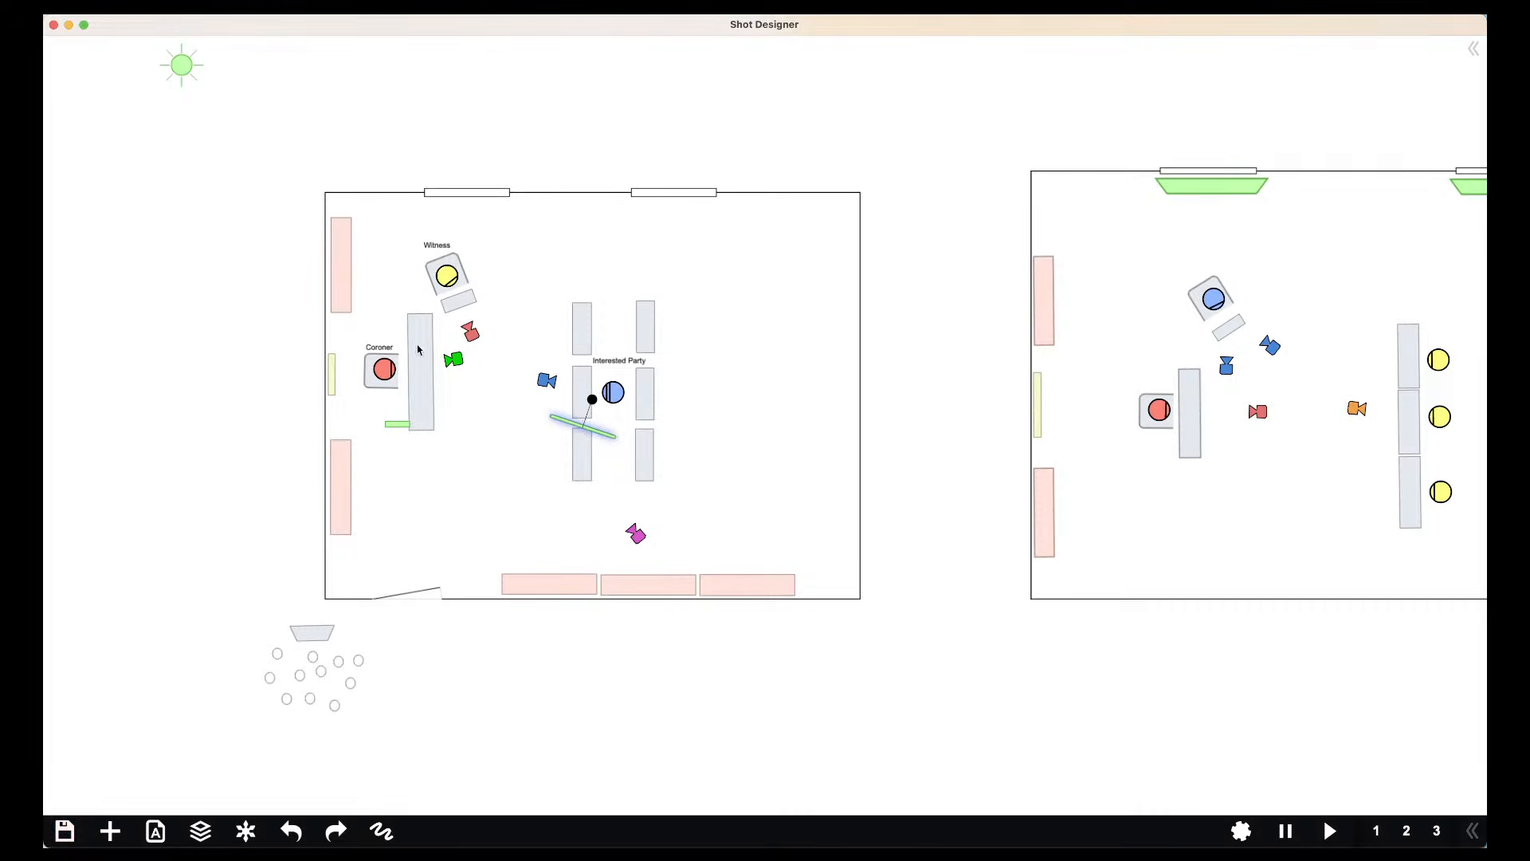
Move the light panel slightly closer to the Coroner and delete the tube light near the Interested Party
click(400, 427)
drag(399, 426, 396, 414)
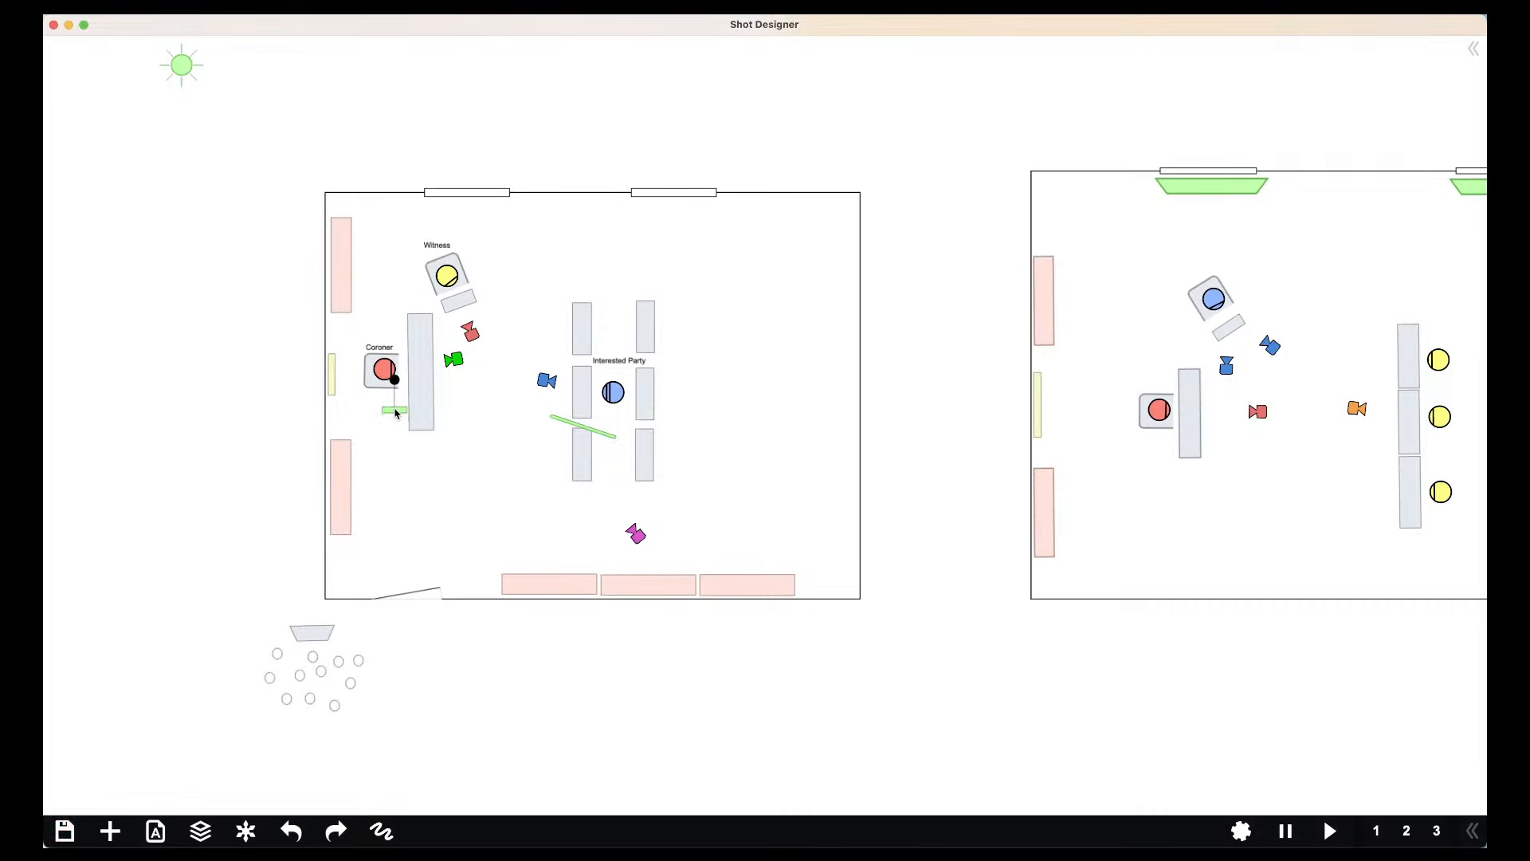
click(576, 423)
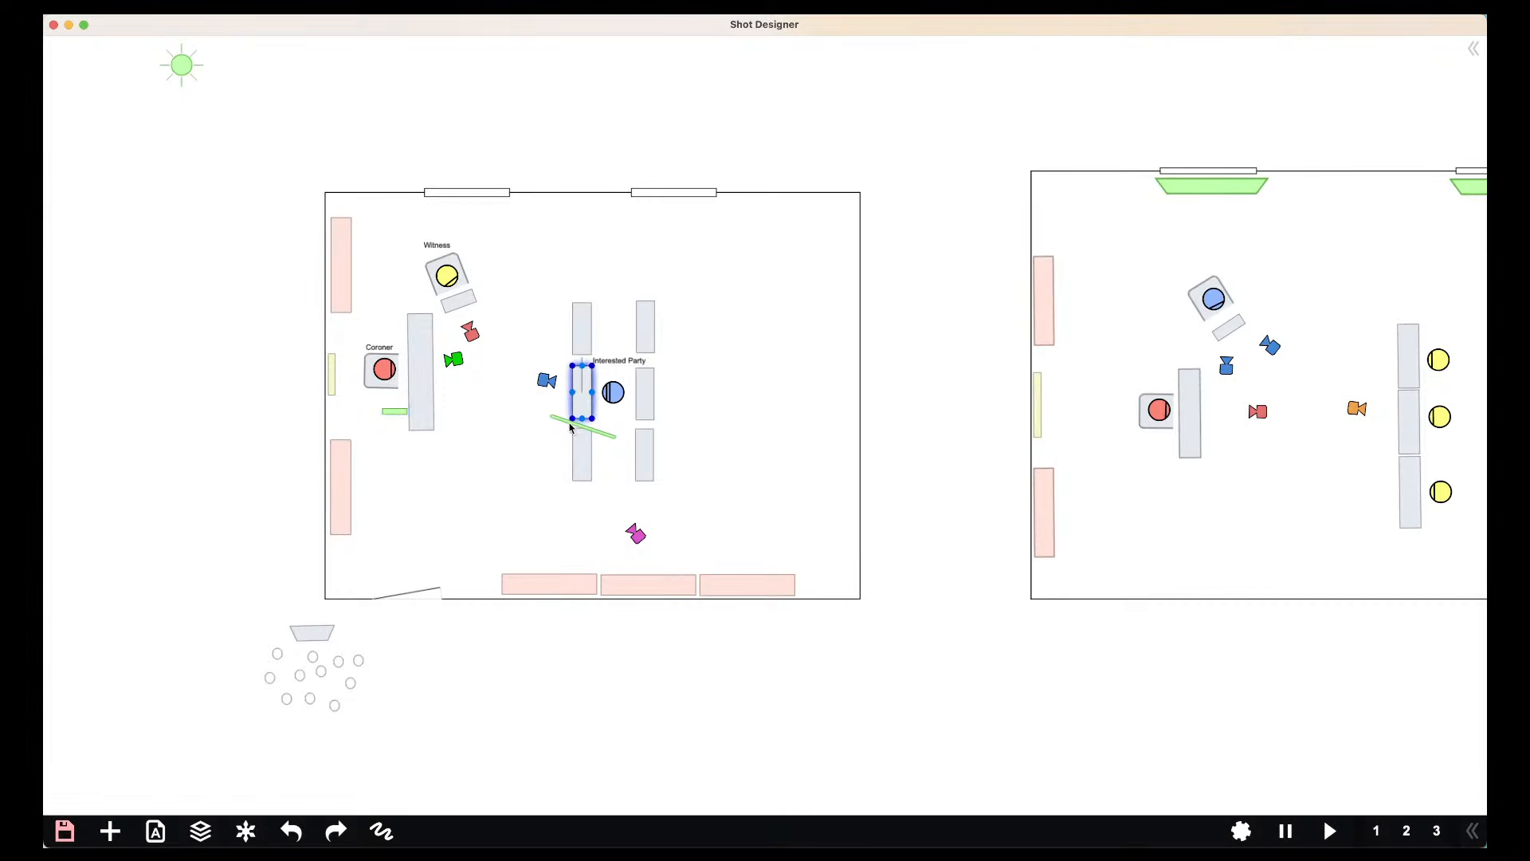
click(561, 423)
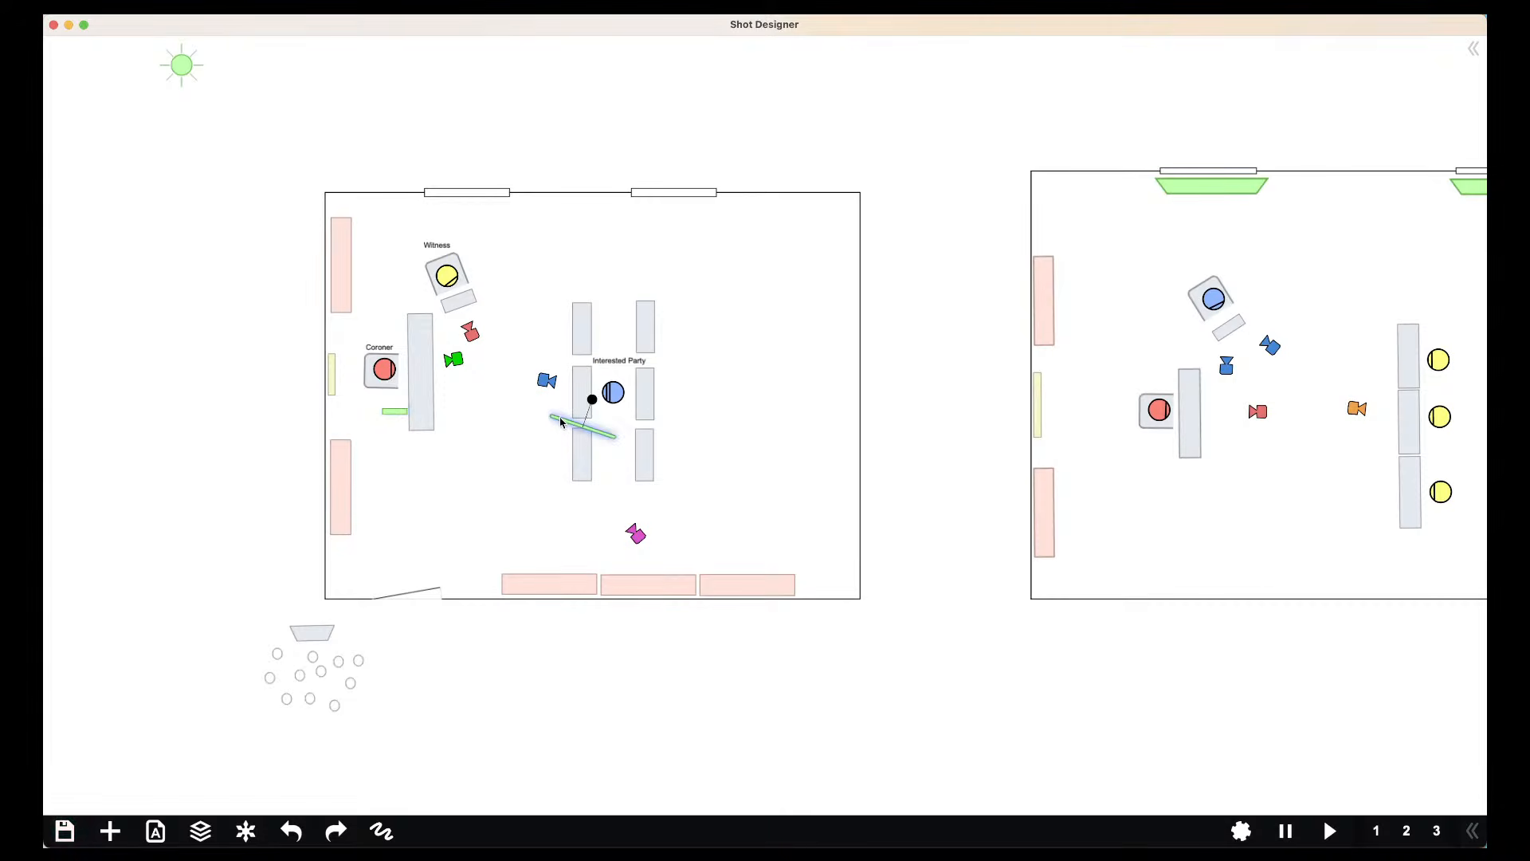
key(Delete)
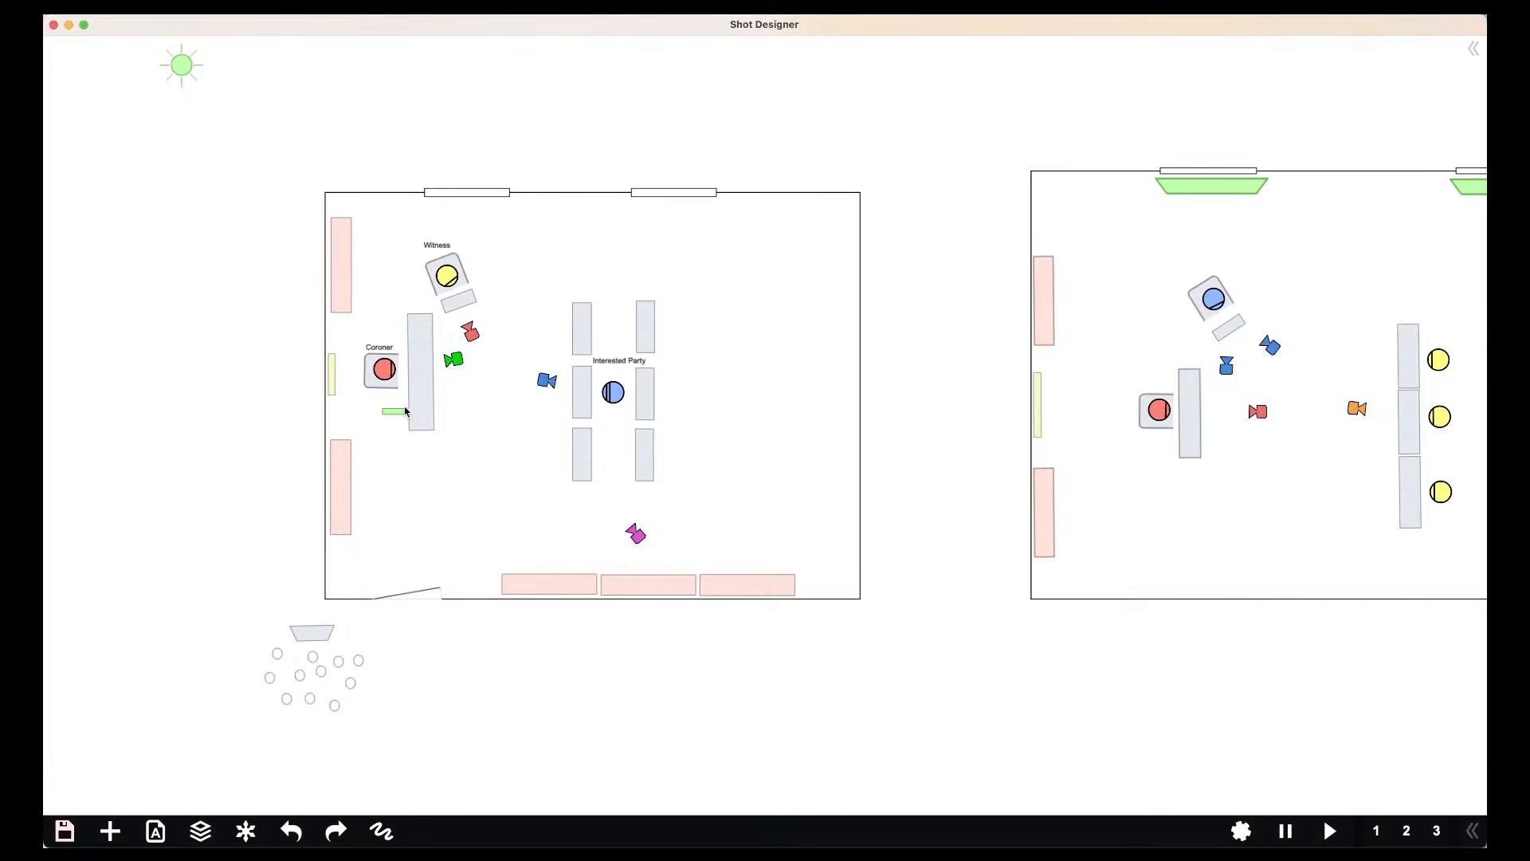
Track the magenta camera from near the lower wall blocks to a point between the Coroner's desk and the front desks
drag(959, 405, 917, 405)
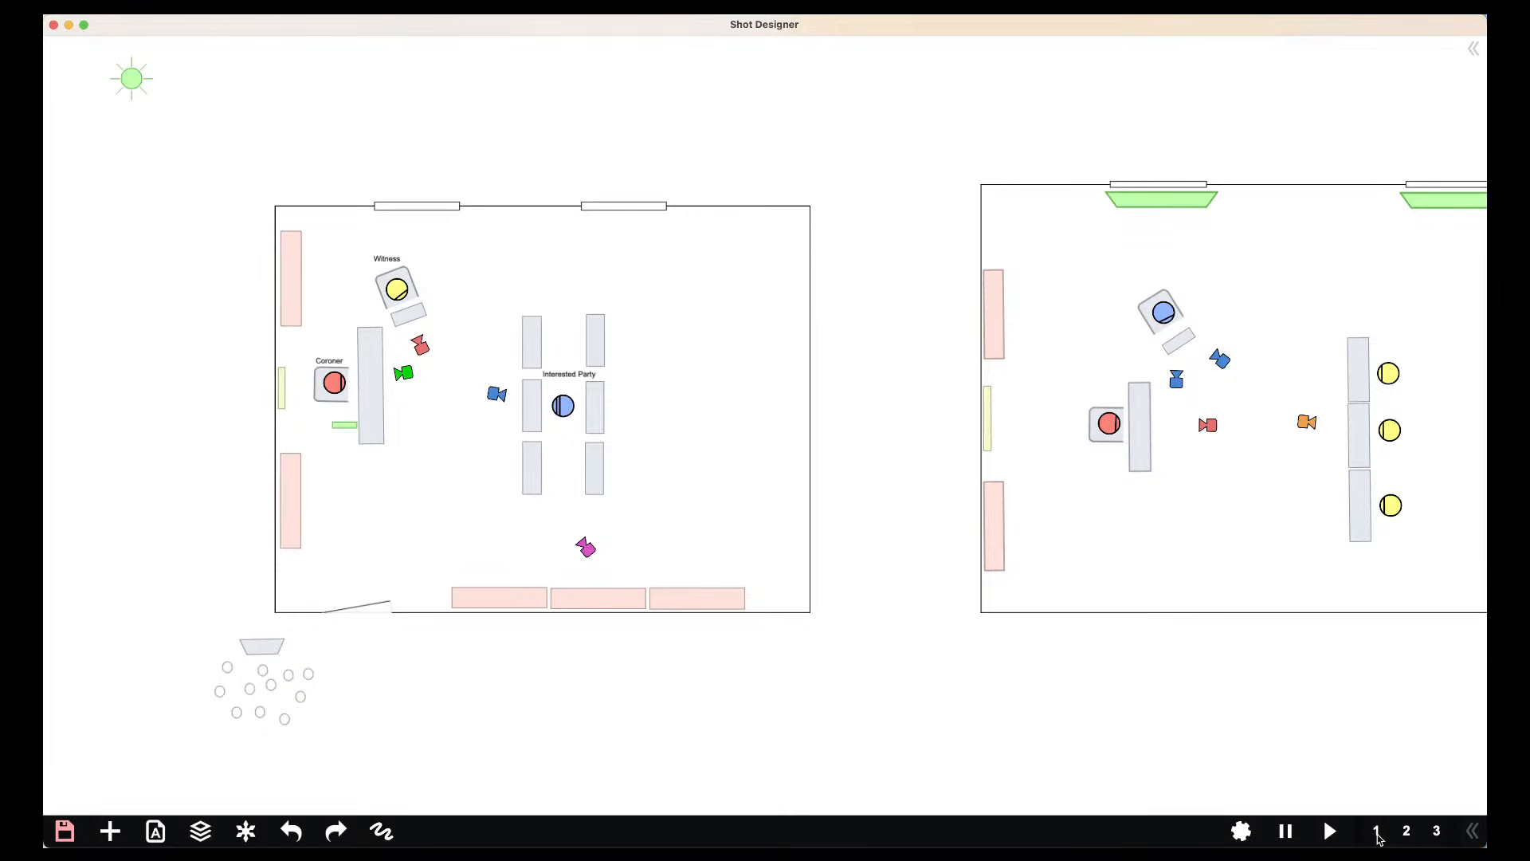
click(582, 546)
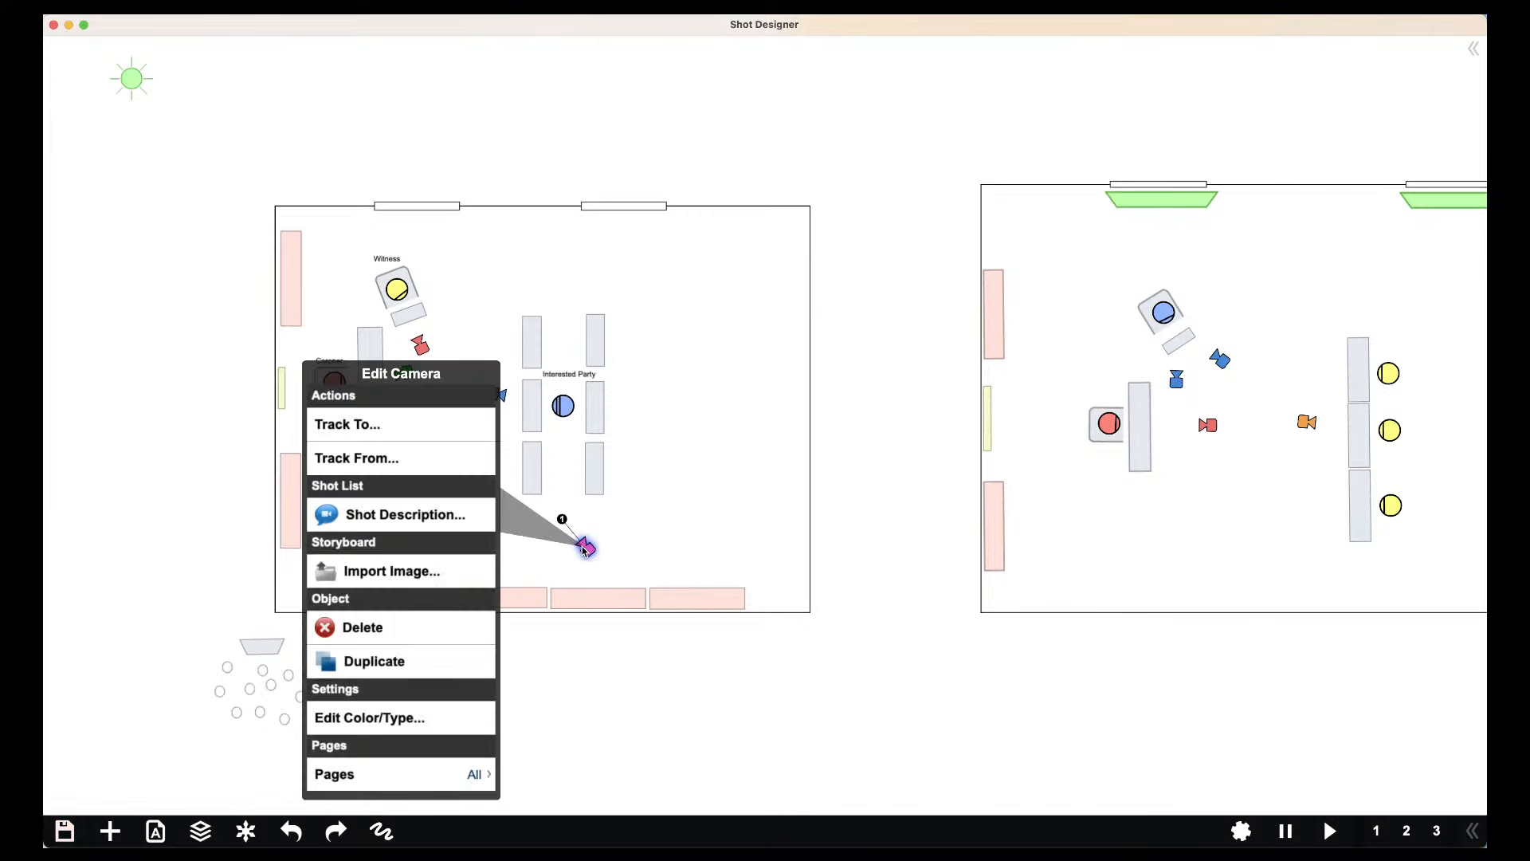
click(355, 425)
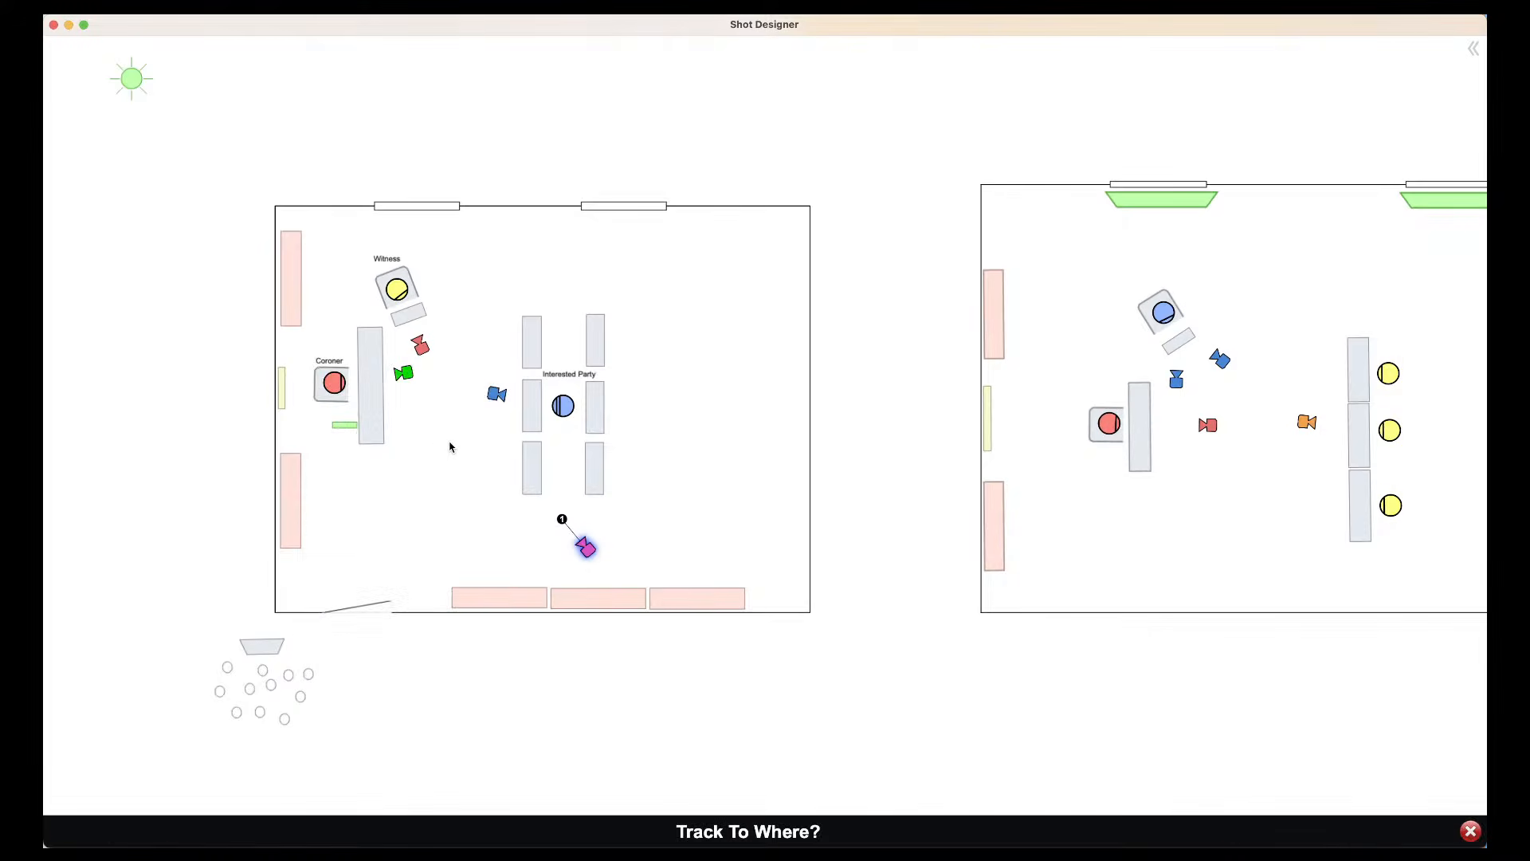
click(450, 445)
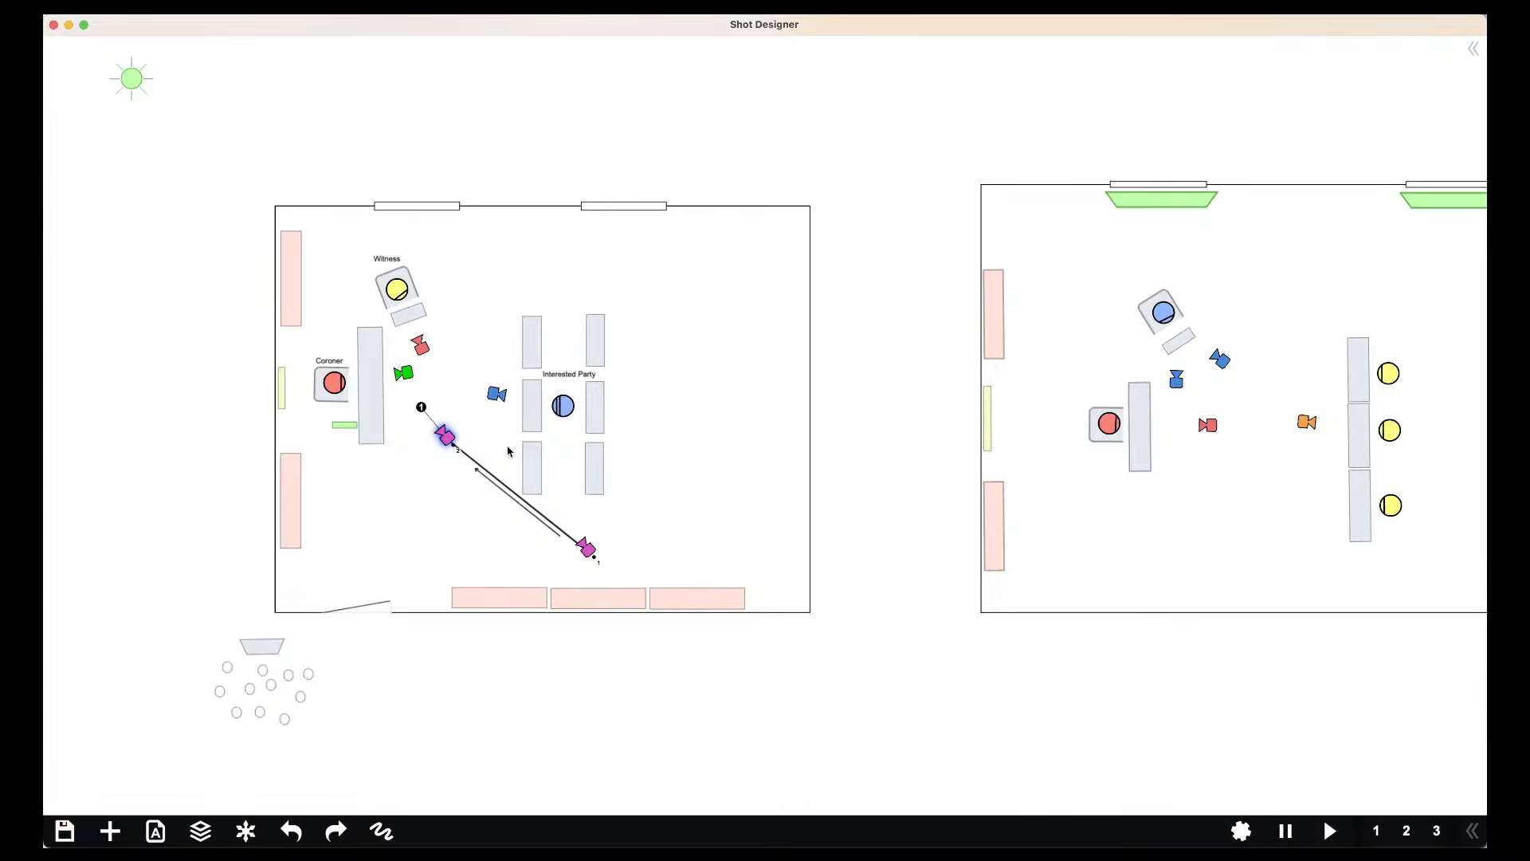
scroll(442, 467, up, 5)
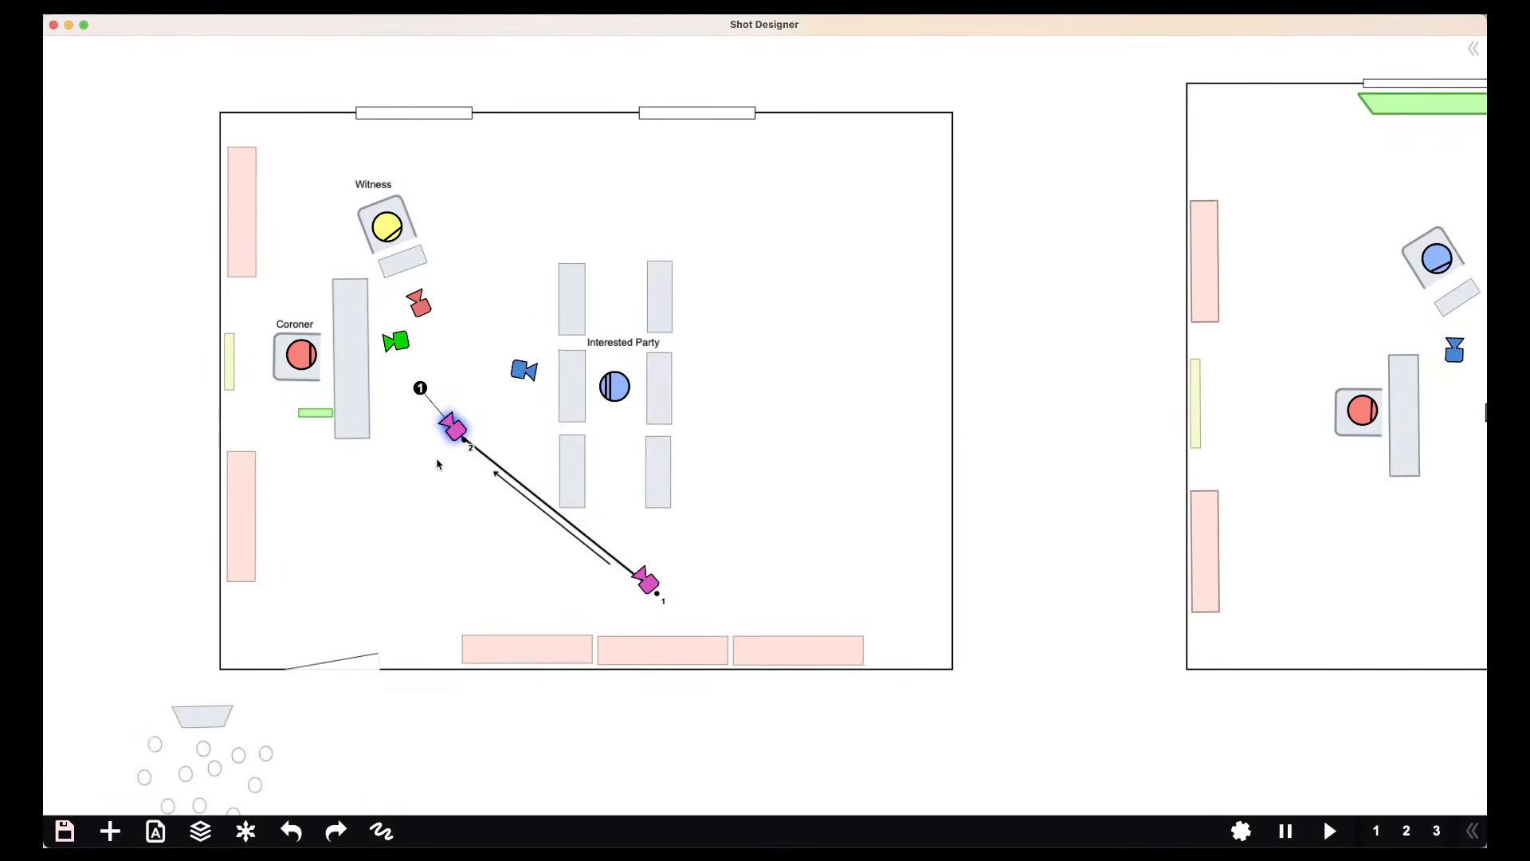
click(525, 494)
click(476, 502)
drag(385, 432, 447, 502)
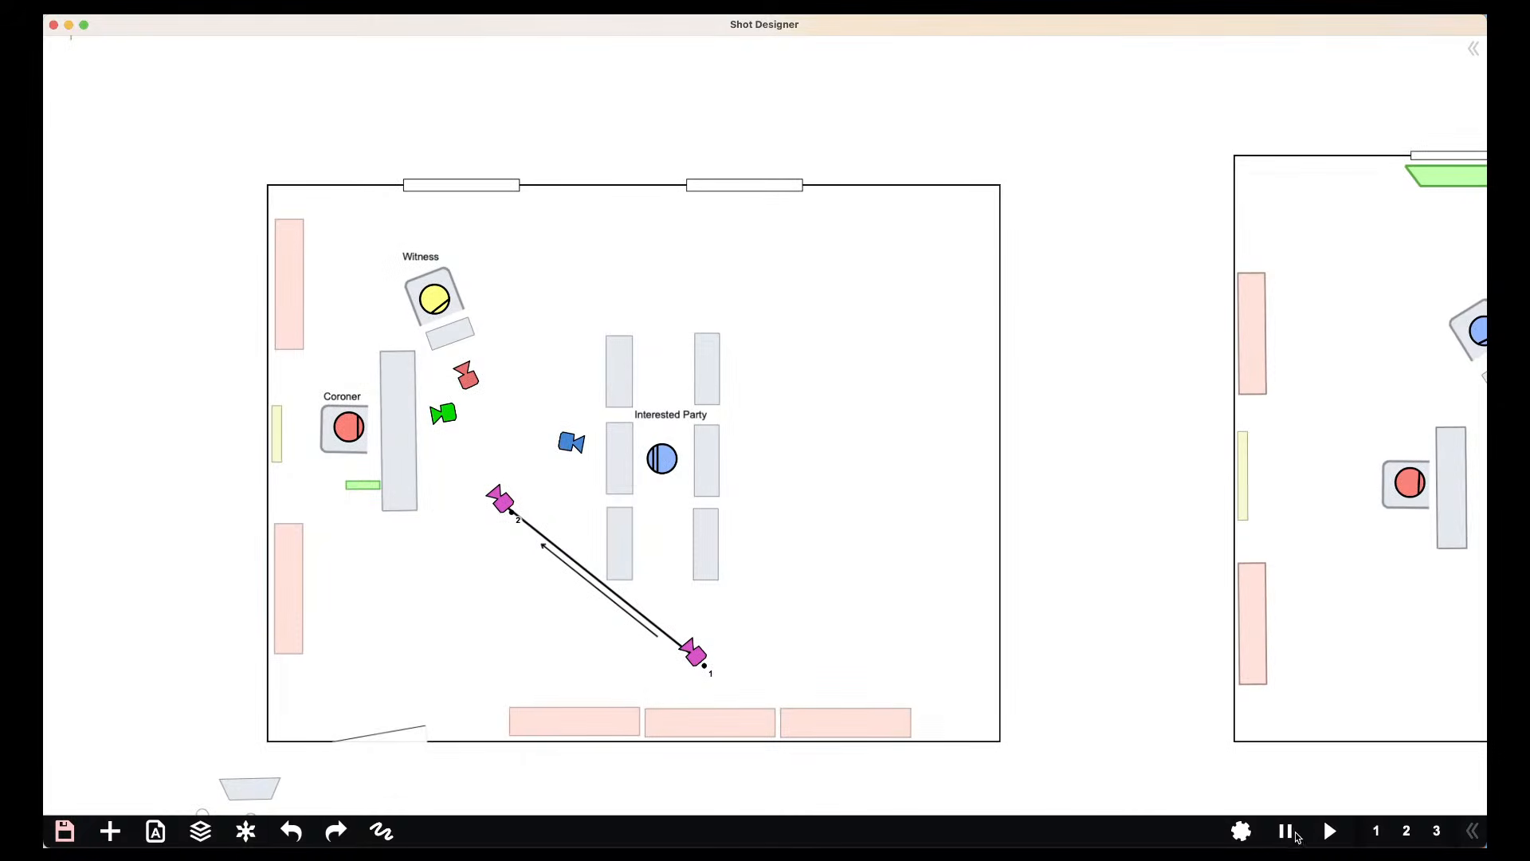
Make the Witness walk from the chair to the space between the upper pair of desks above the Interested Party
click(439, 309)
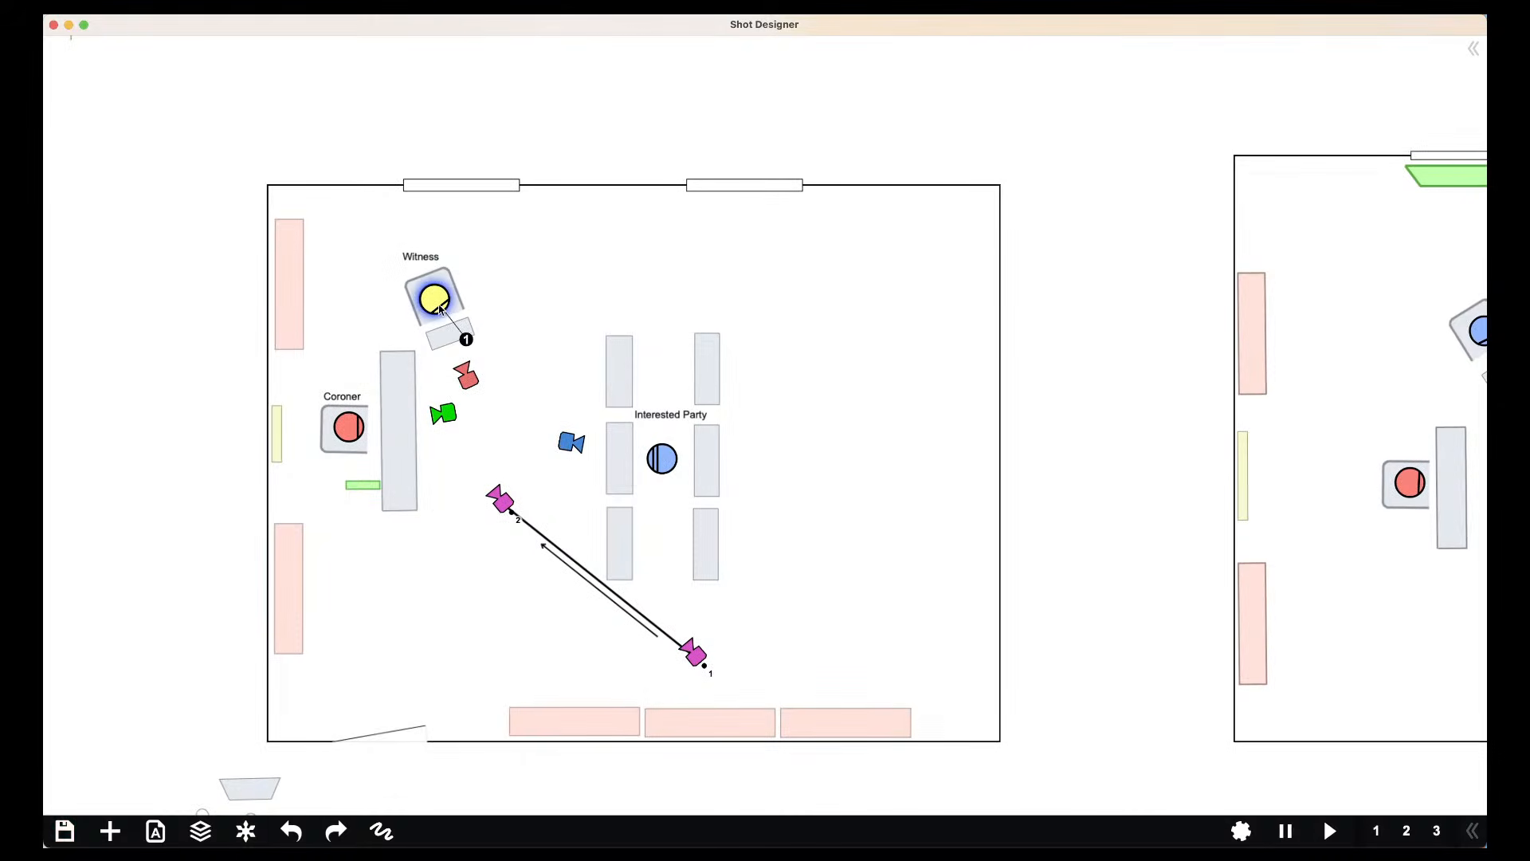
click(444, 308)
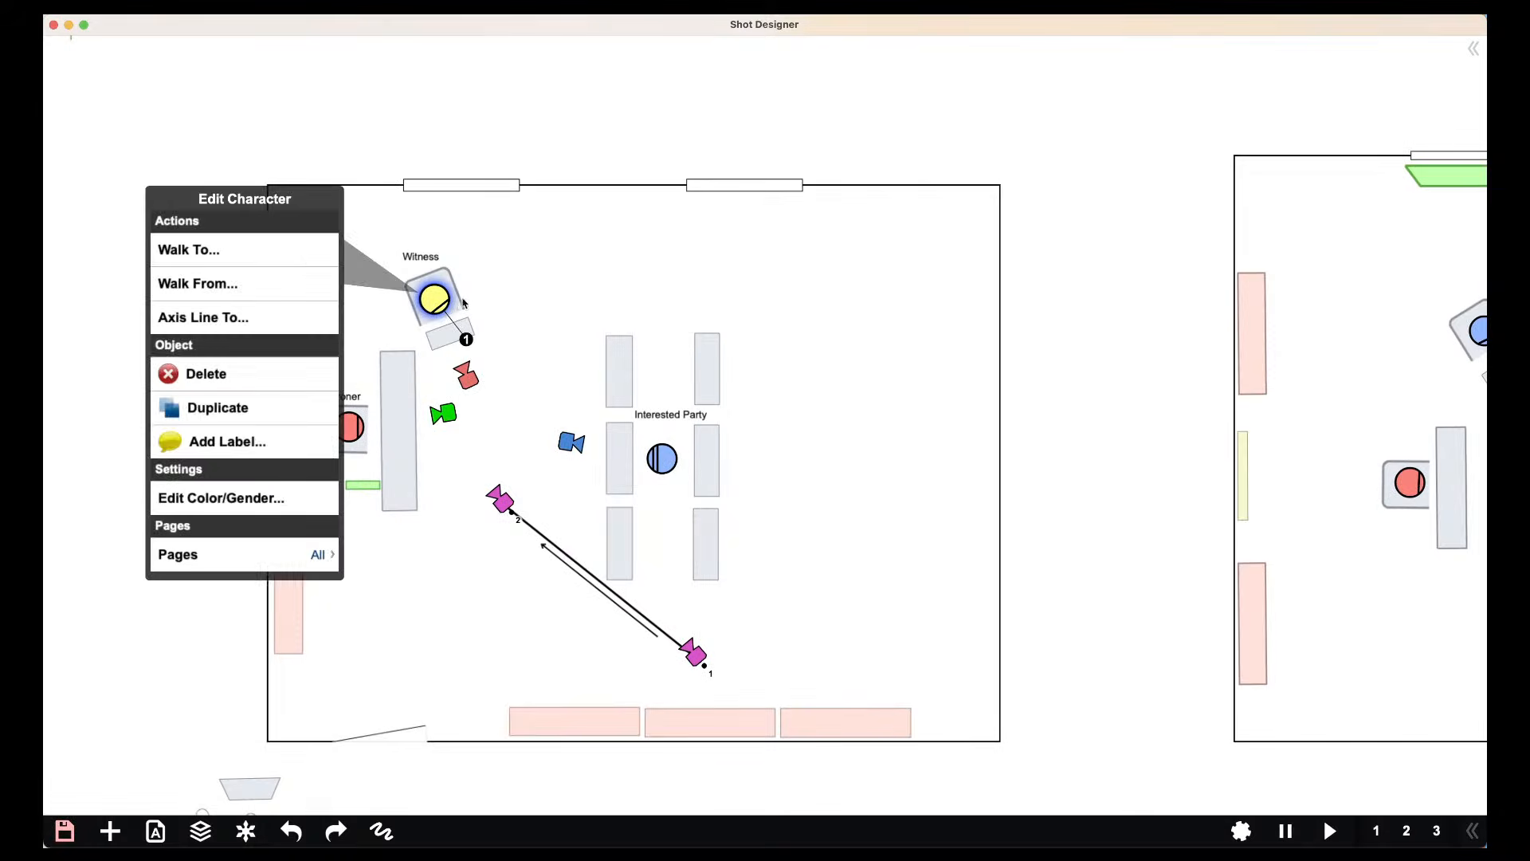
click(259, 252)
click(658, 360)
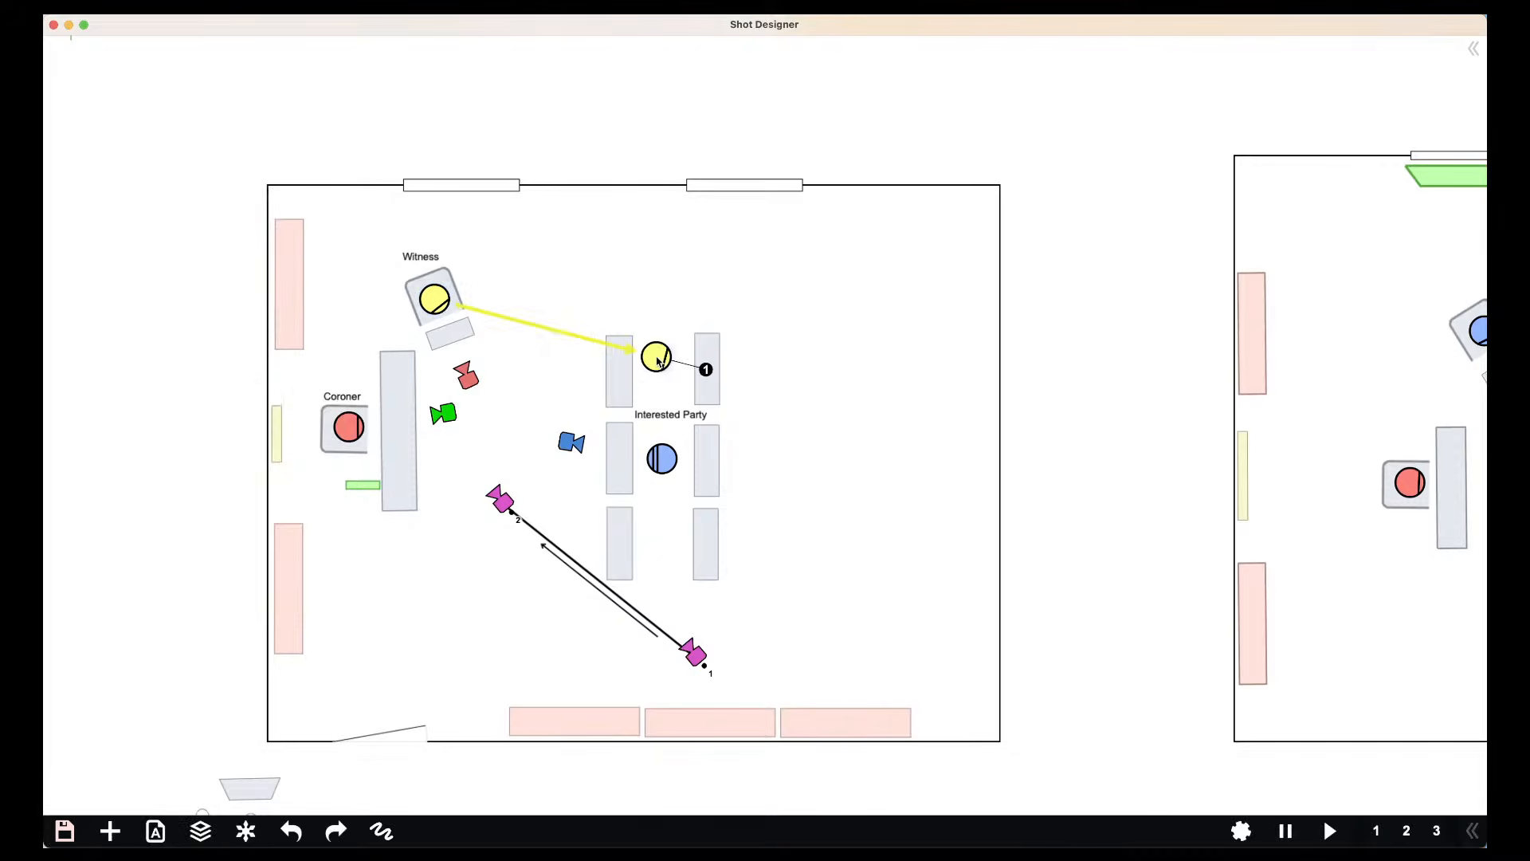
click(709, 370)
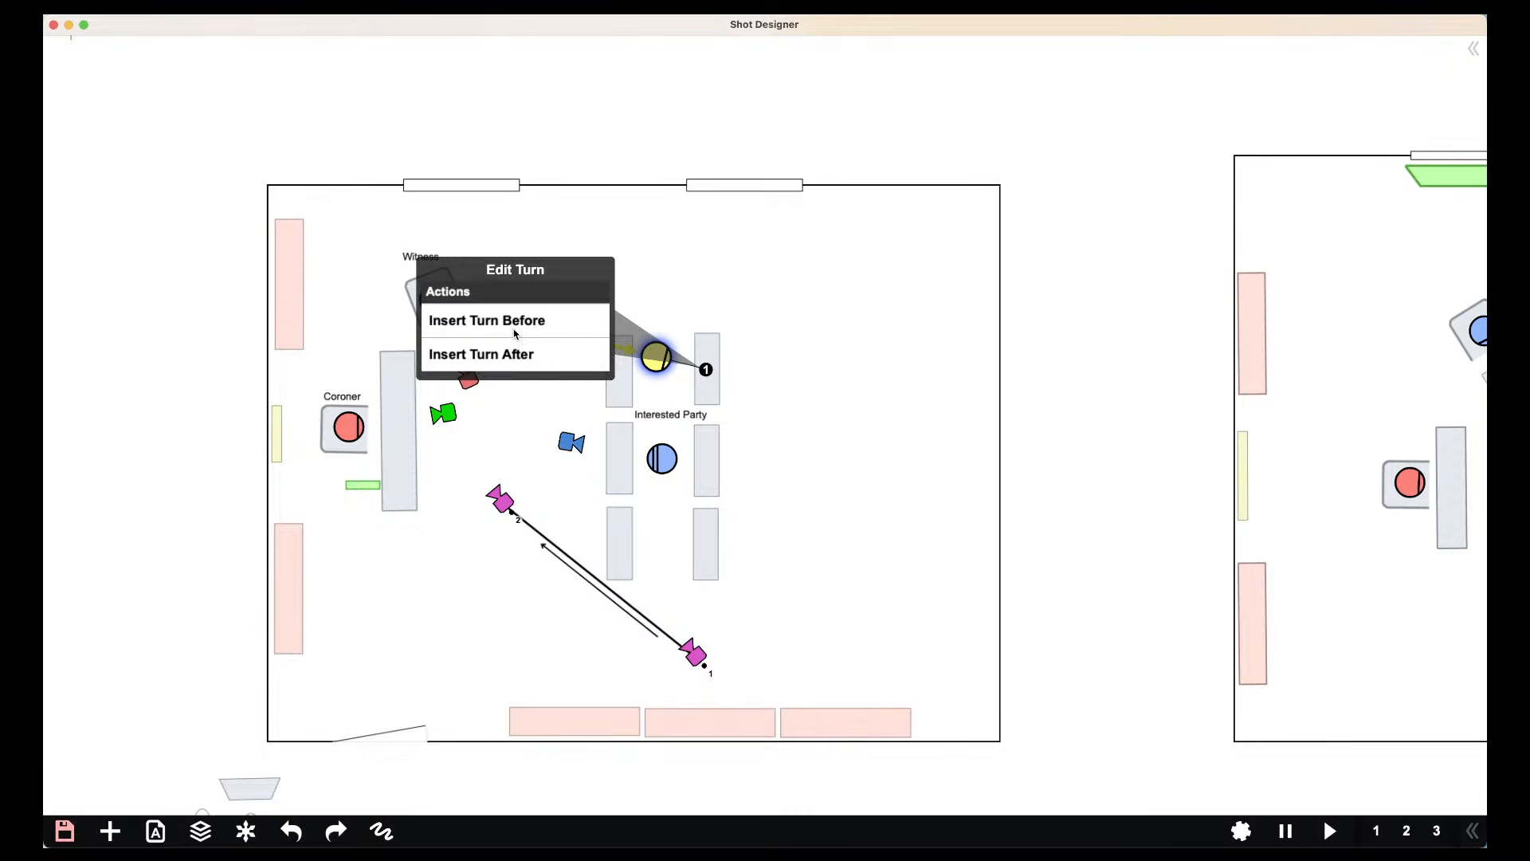
click(1045, 486)
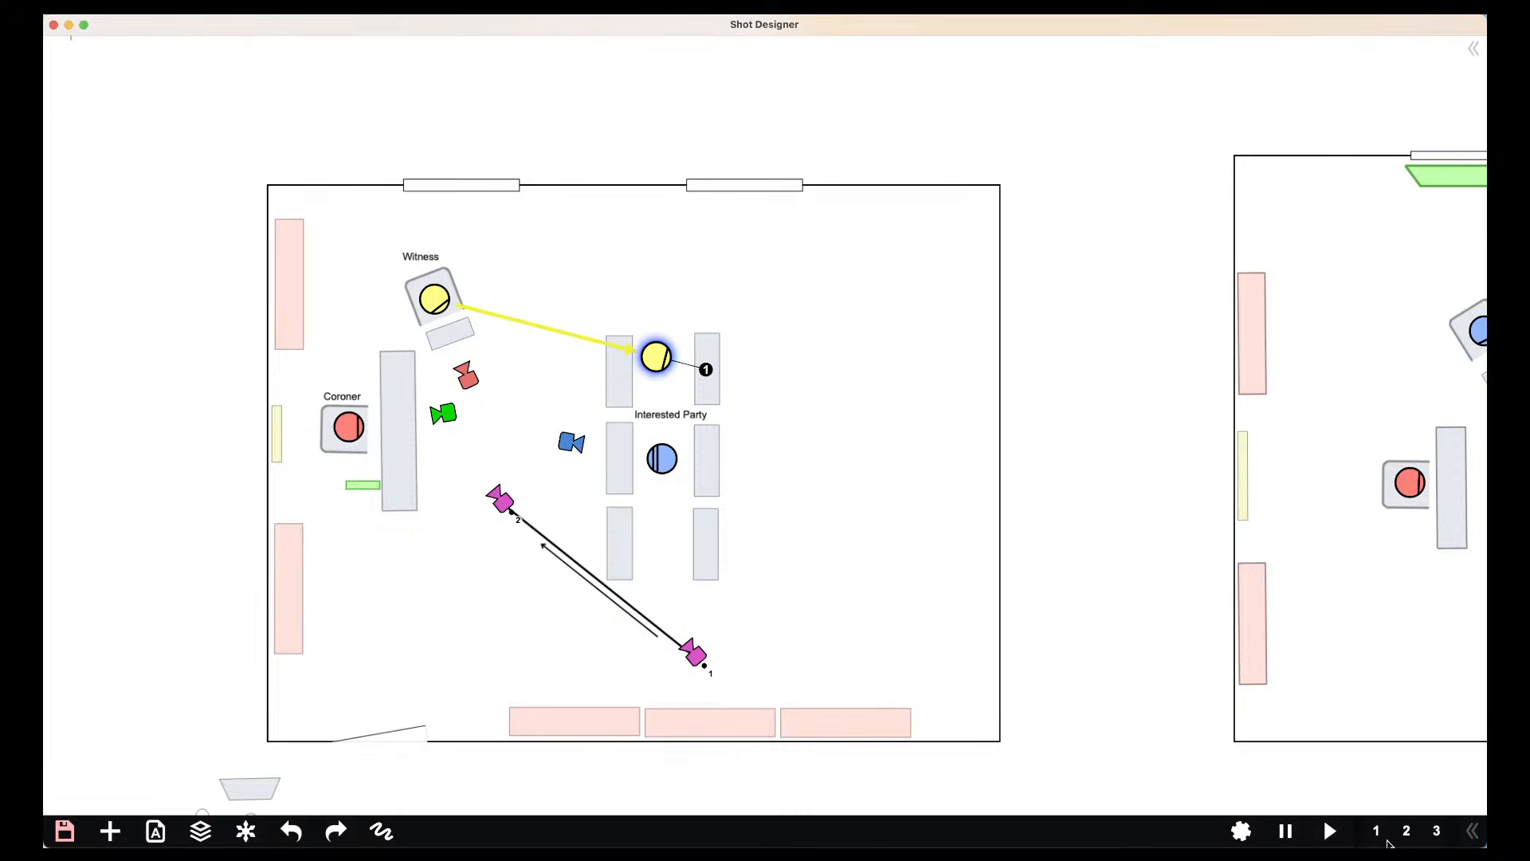
Set up animation sync with the magenta camera's start at position 1, and its end plus the Witness's walk end at position 2
click(1241, 832)
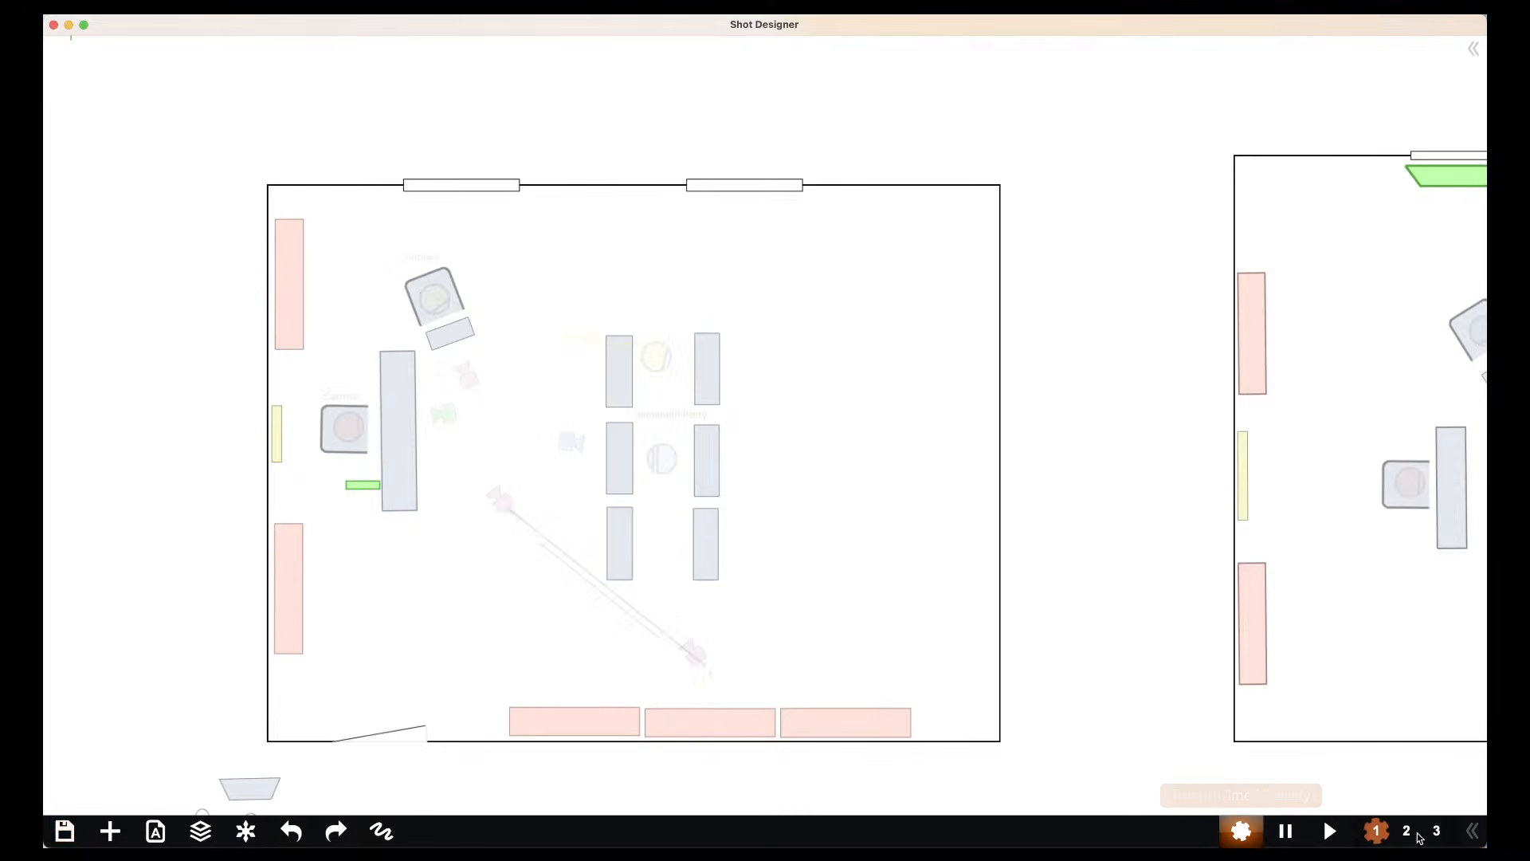
click(701, 661)
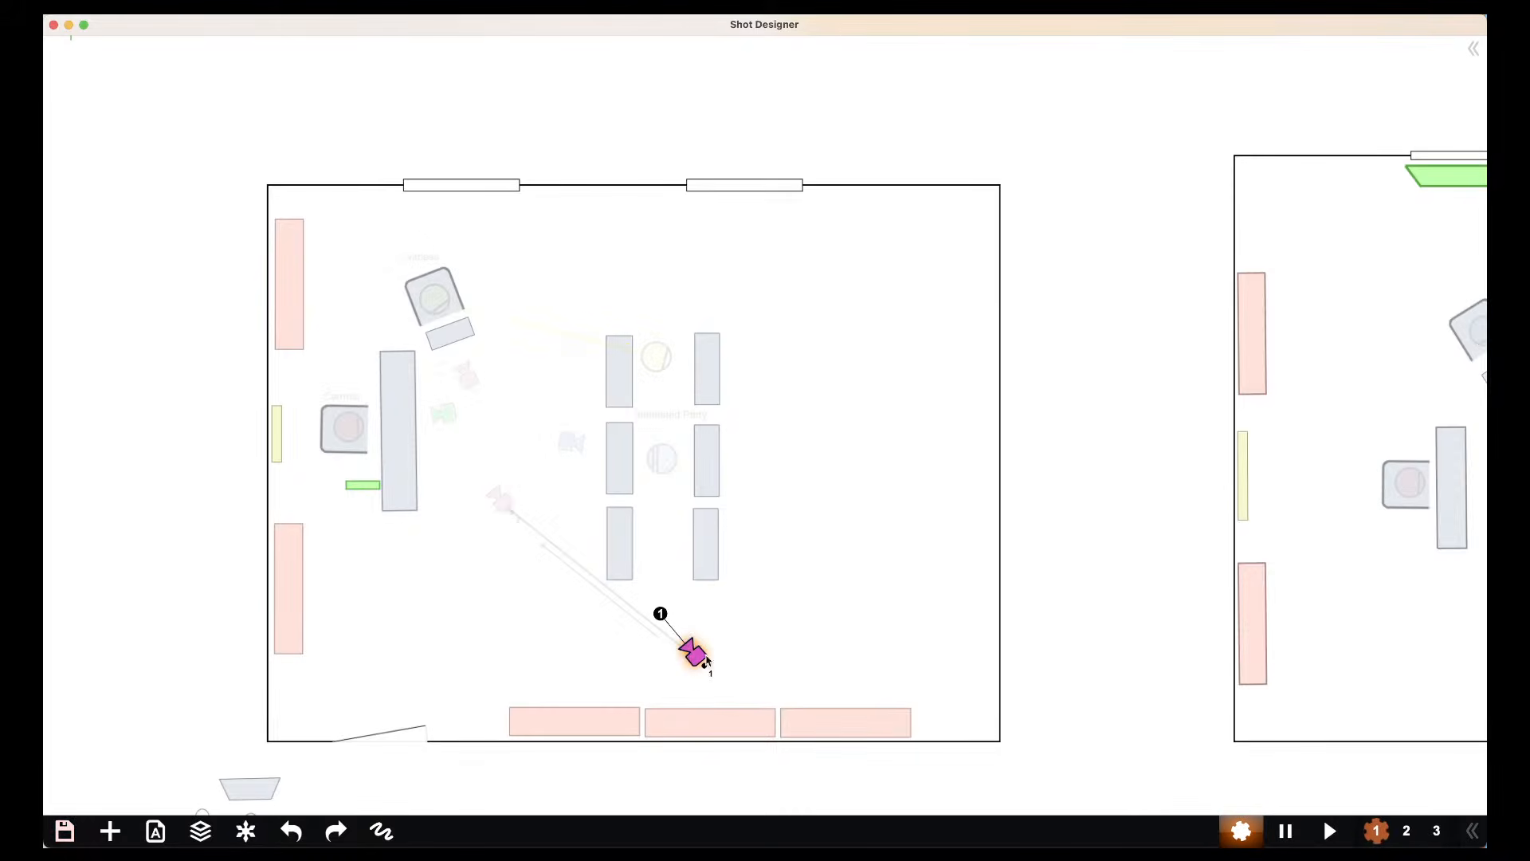
click(1409, 828)
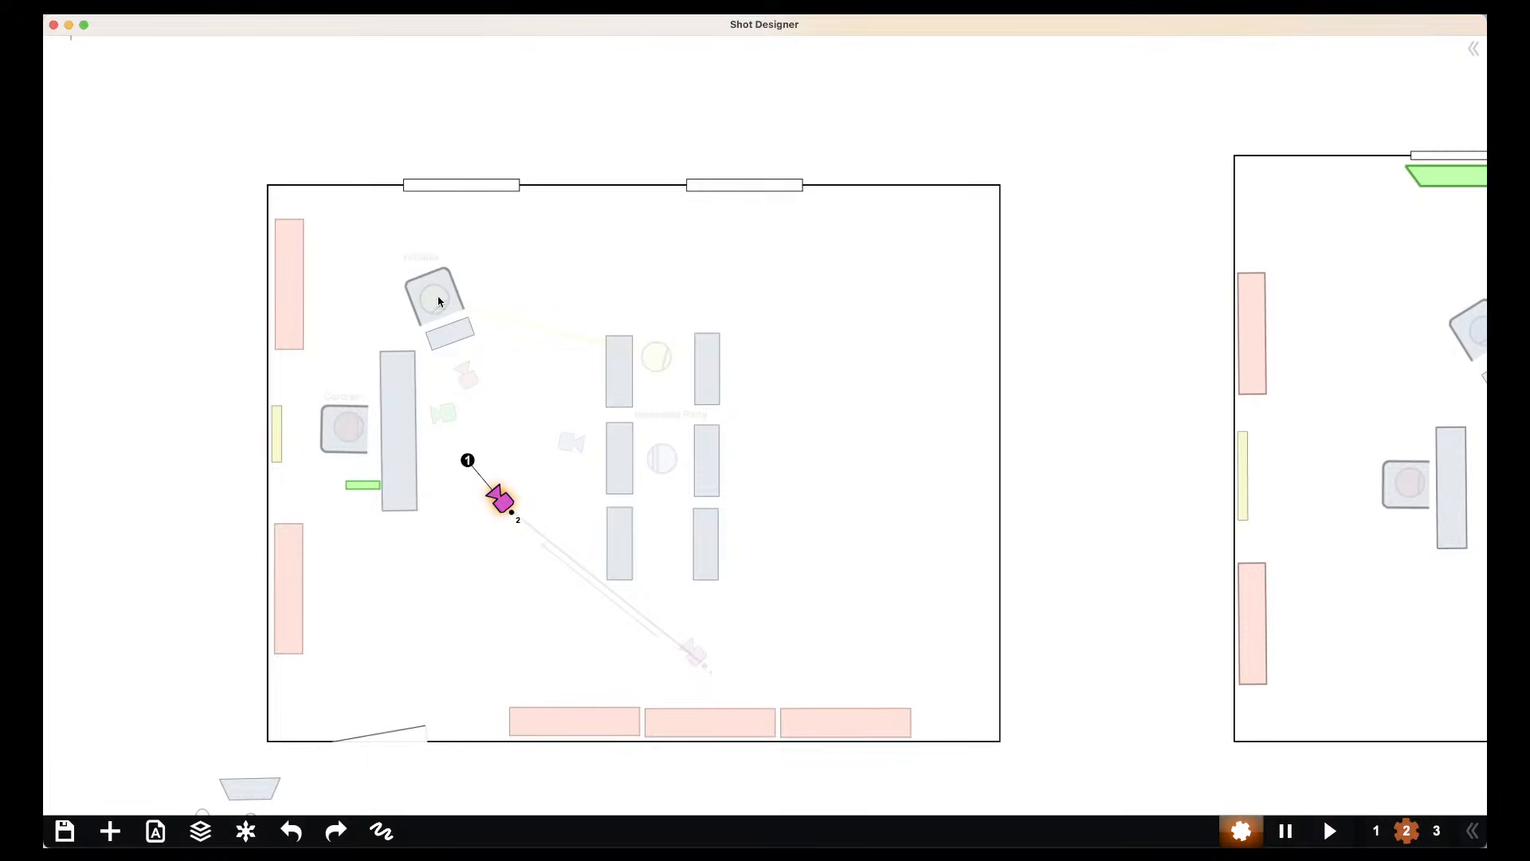
click(653, 367)
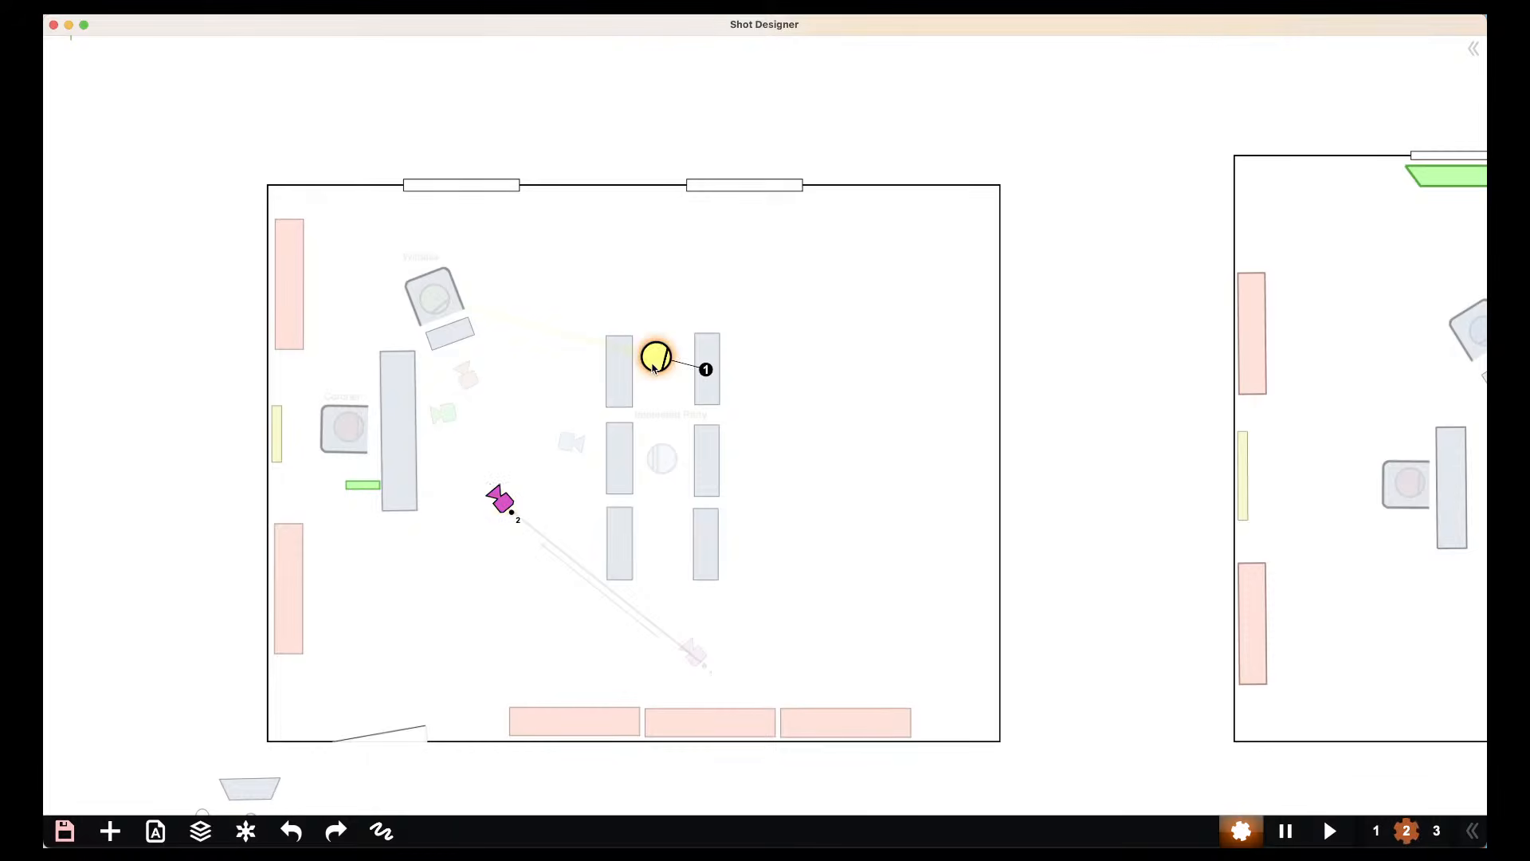
Add the seated Witness, the Coroner and the Interested Party to sync position 1
click(1376, 832)
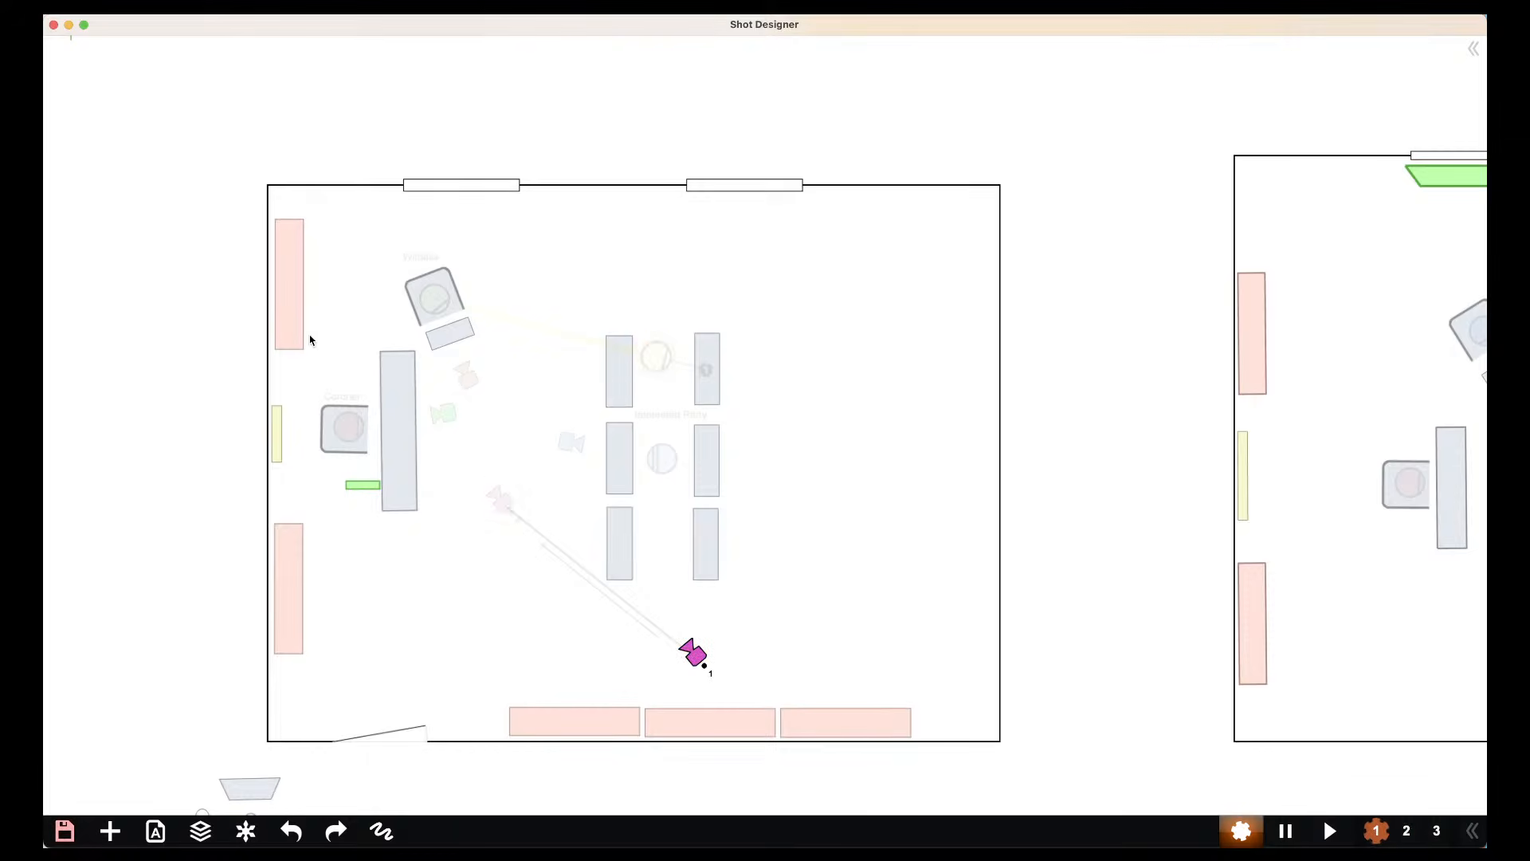
click(436, 310)
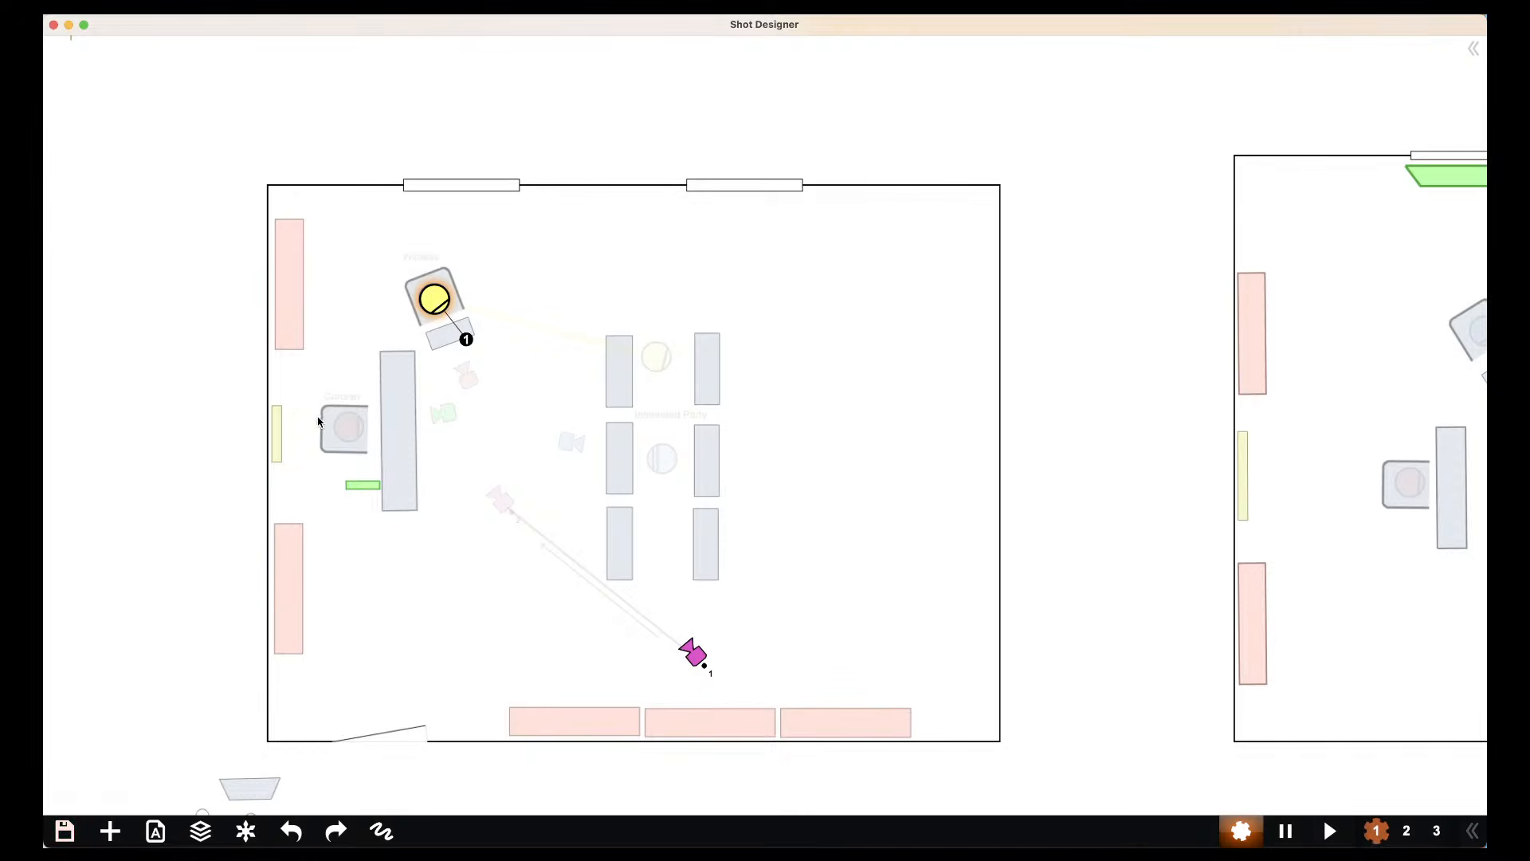
click(350, 427)
click(660, 461)
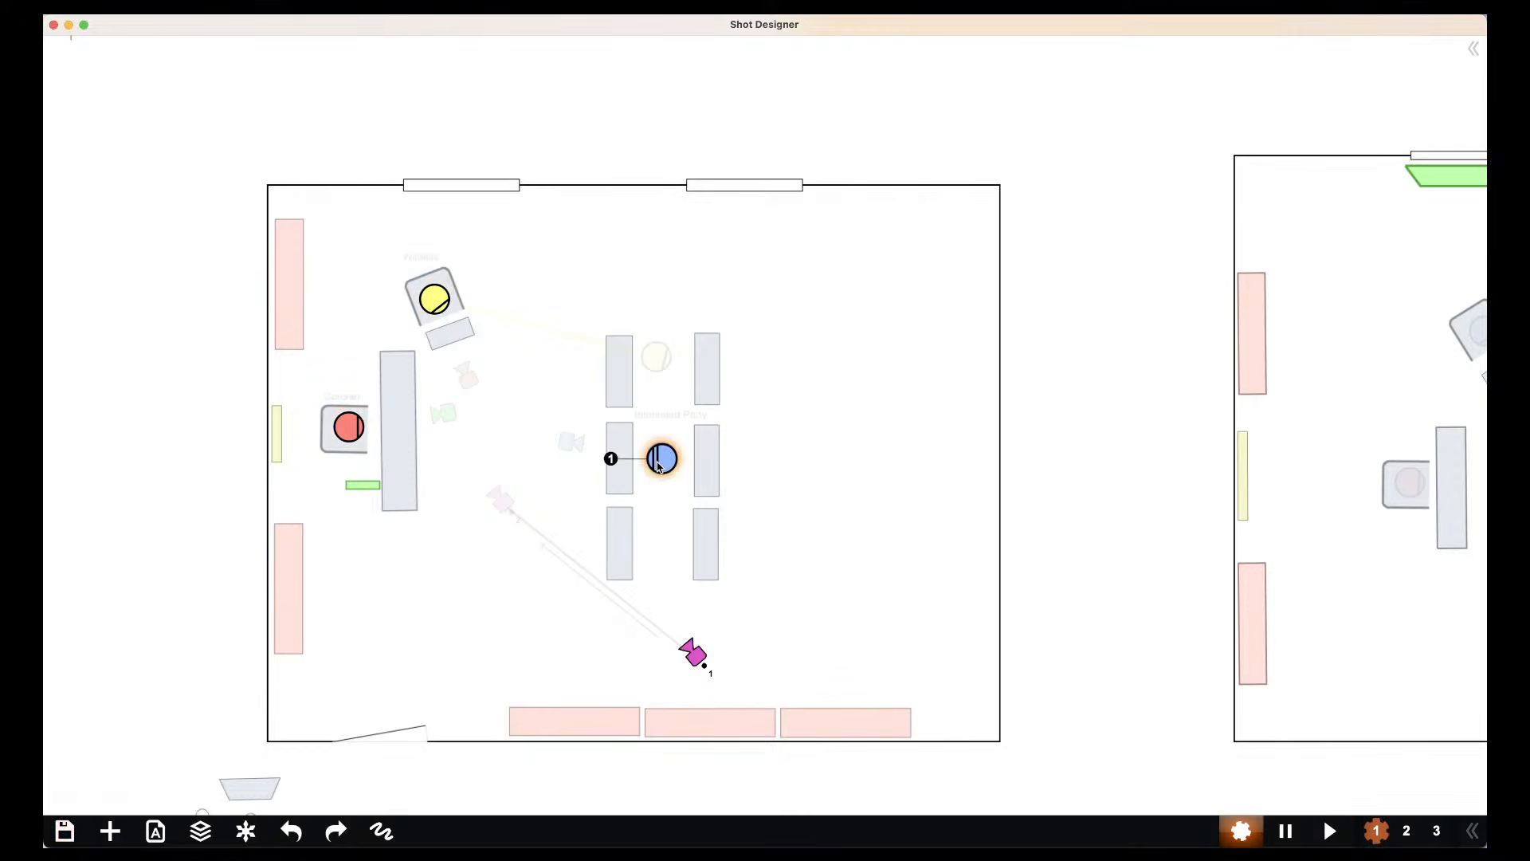
Correct sync position 2 to use only the Witness's walk end instead of the chair, and play the animation from position 1
click(1408, 831)
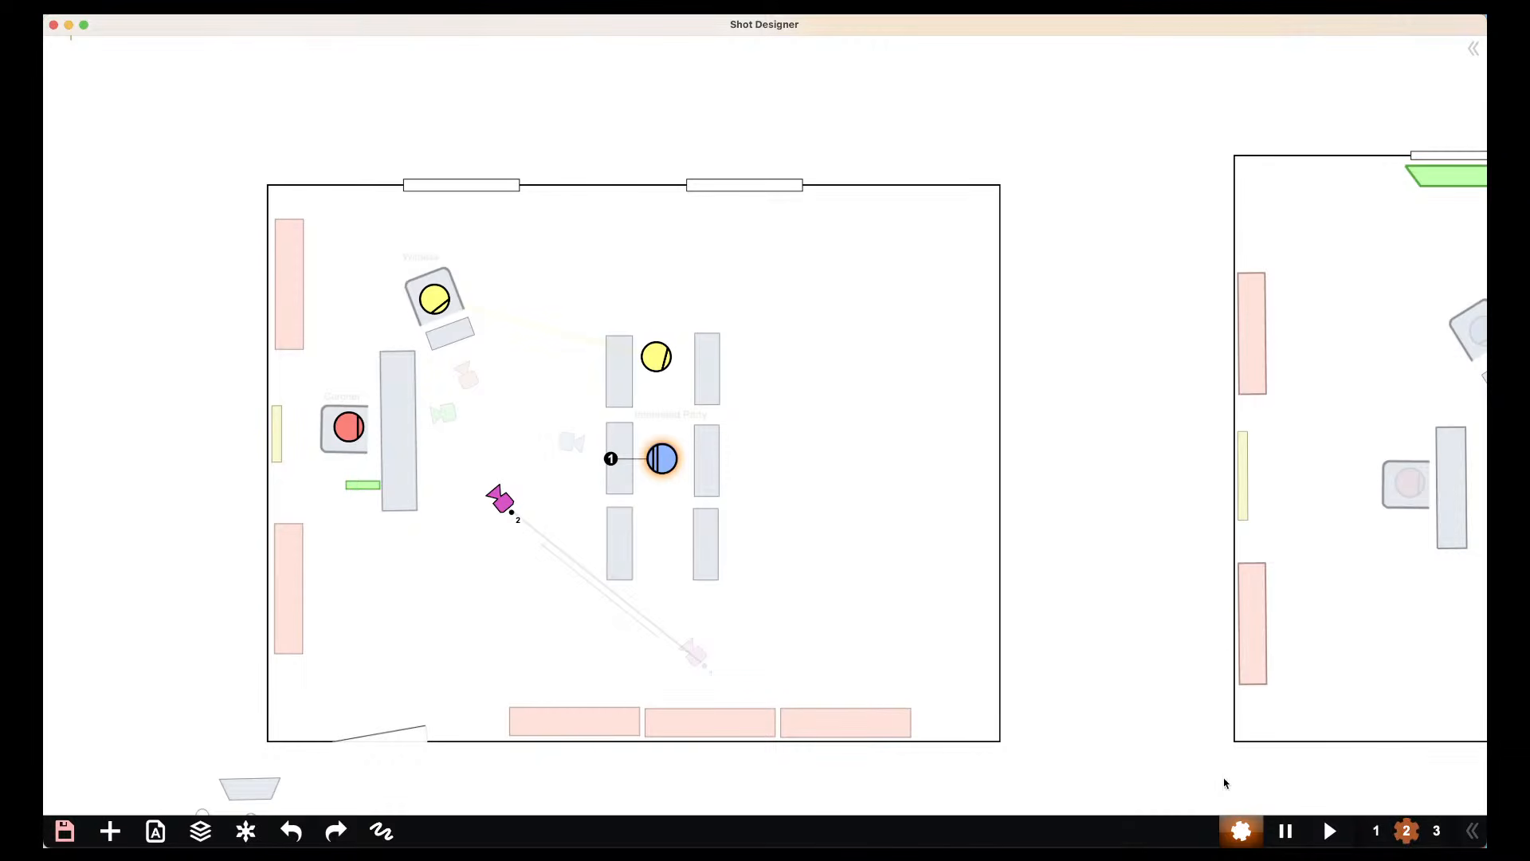
click(449, 303)
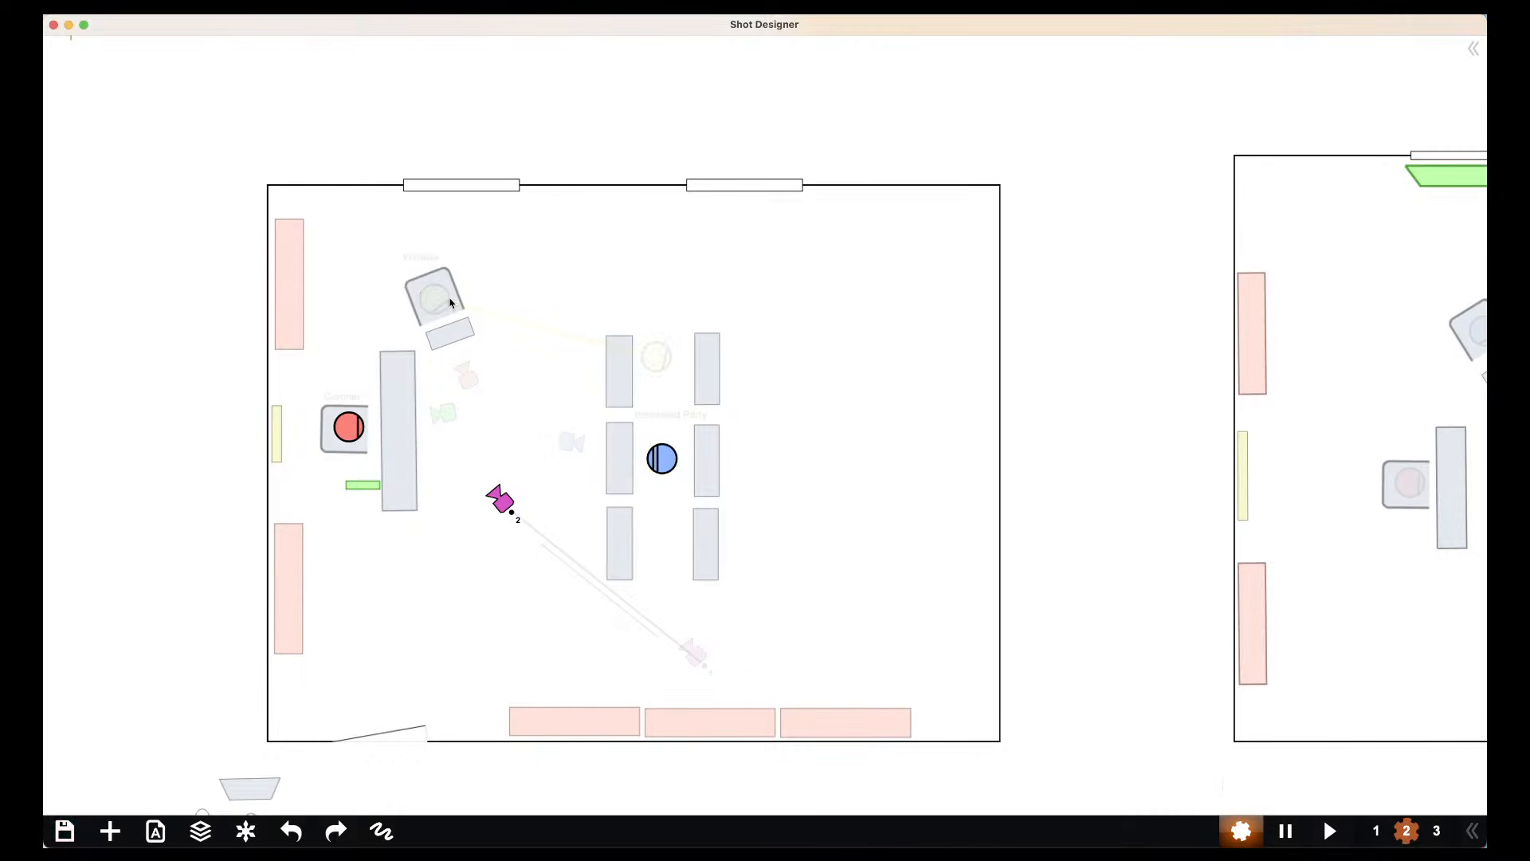
click(666, 366)
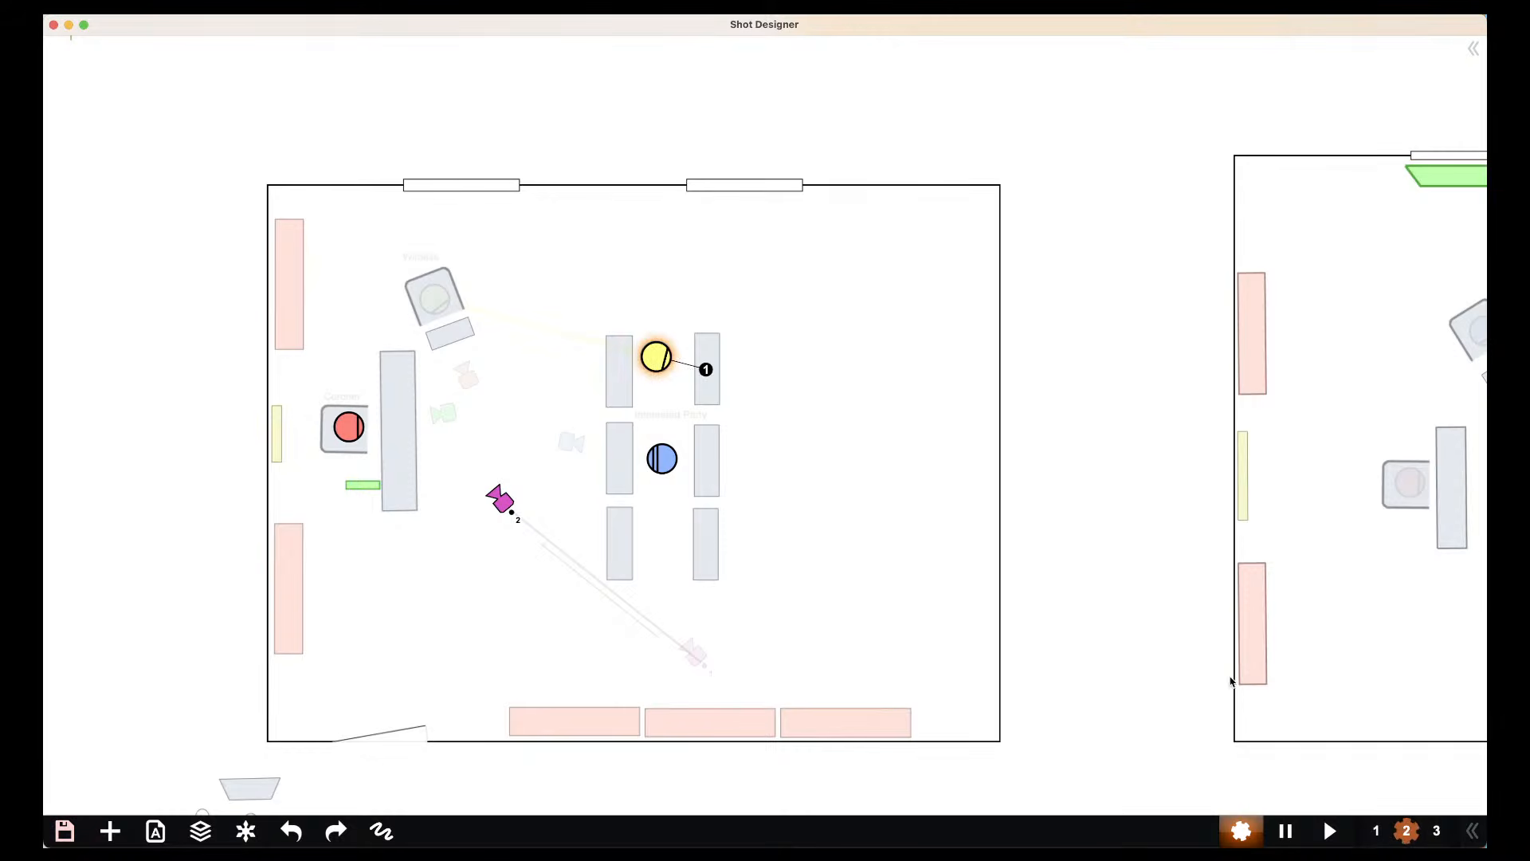
click(1374, 833)
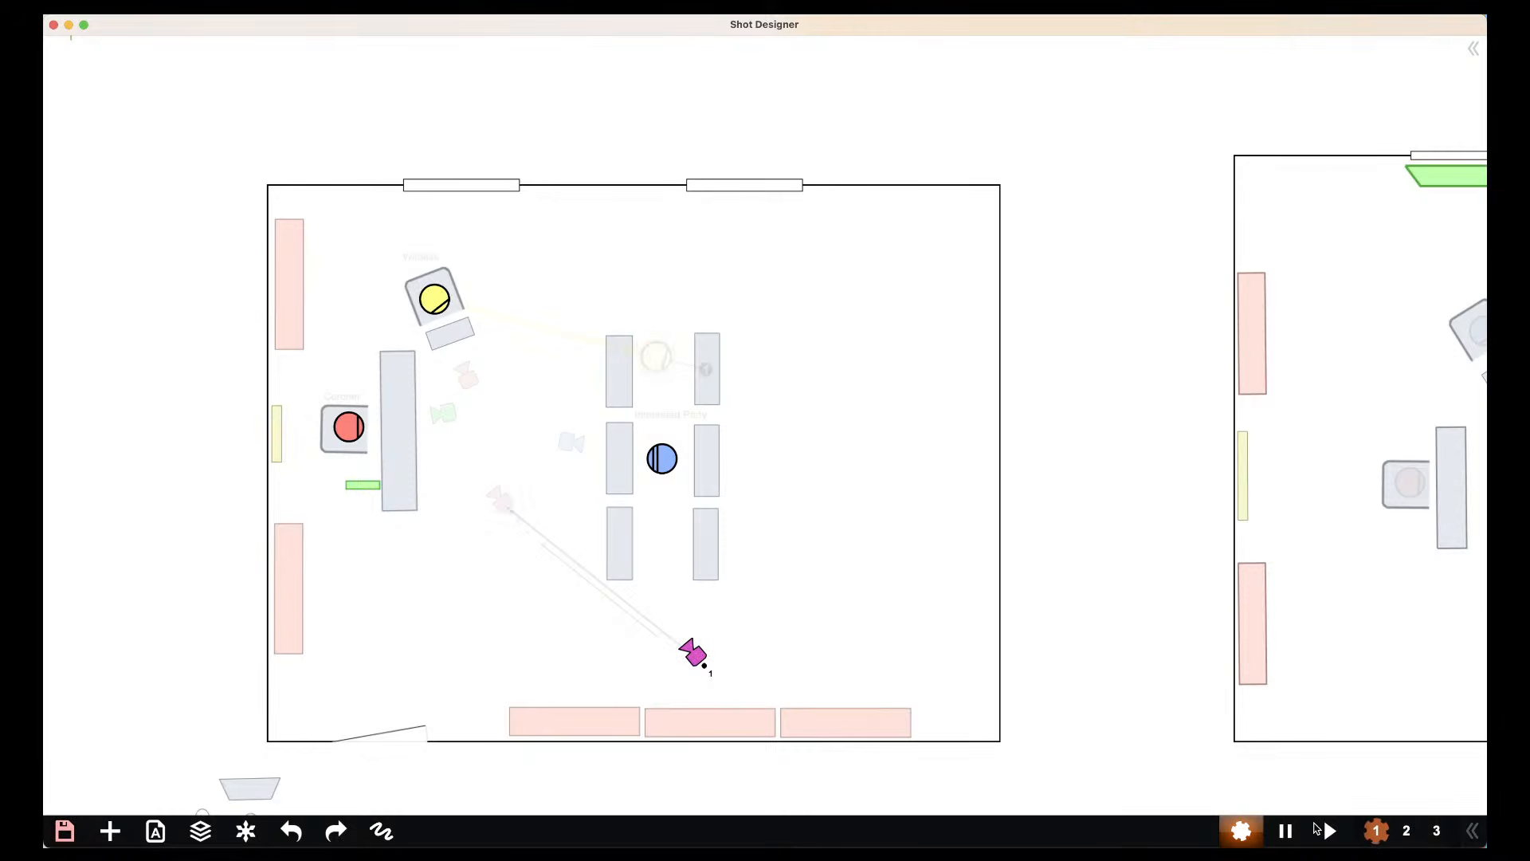
click(1331, 832)
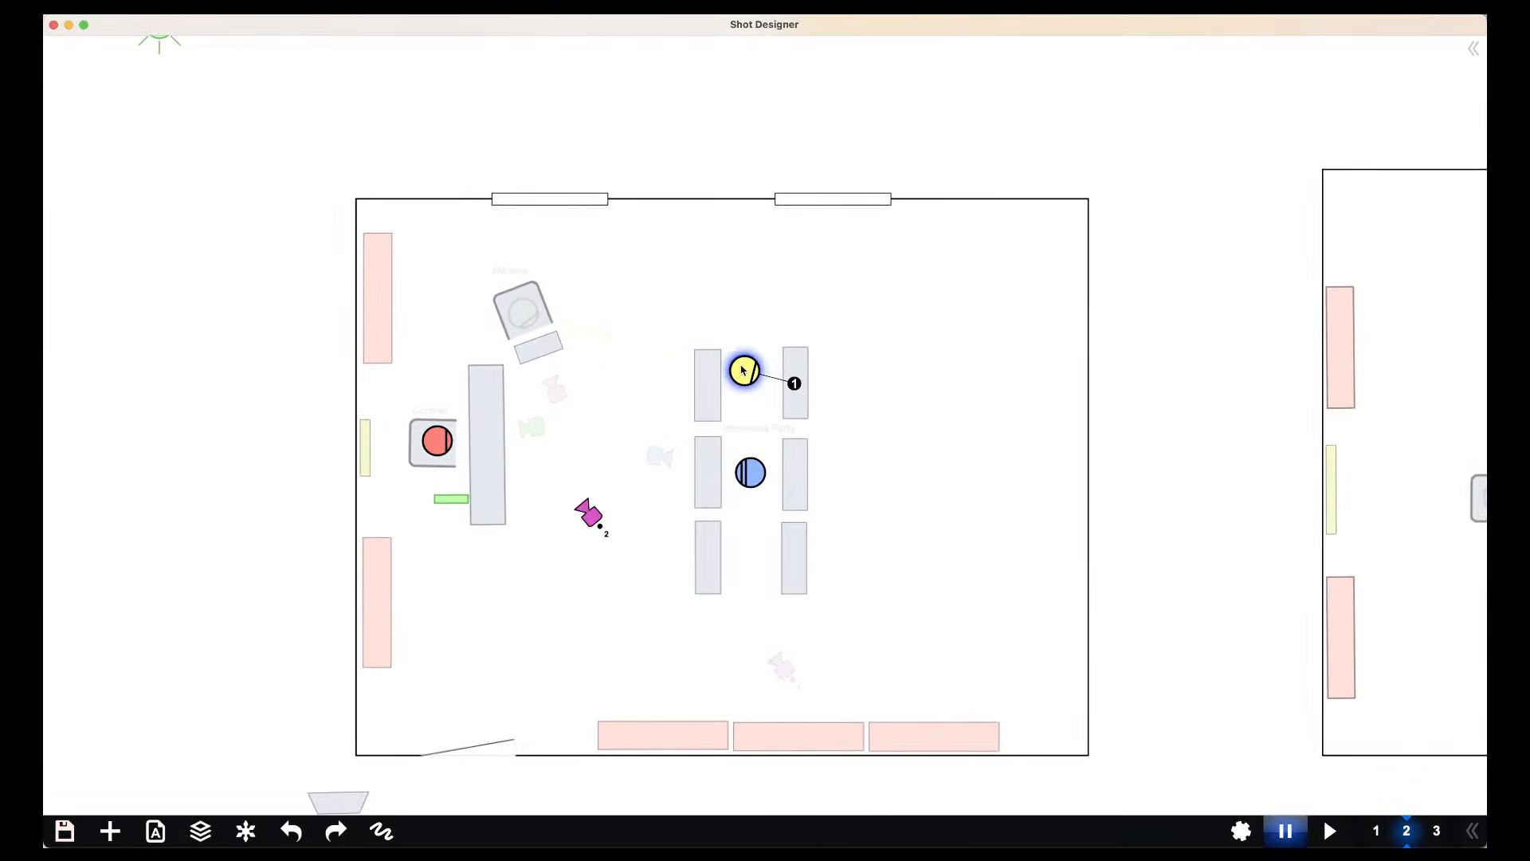
Move the Witness's walk end to the open space above the upper pair of desks and replay the synchronised animation
drag(744, 372, 751, 305)
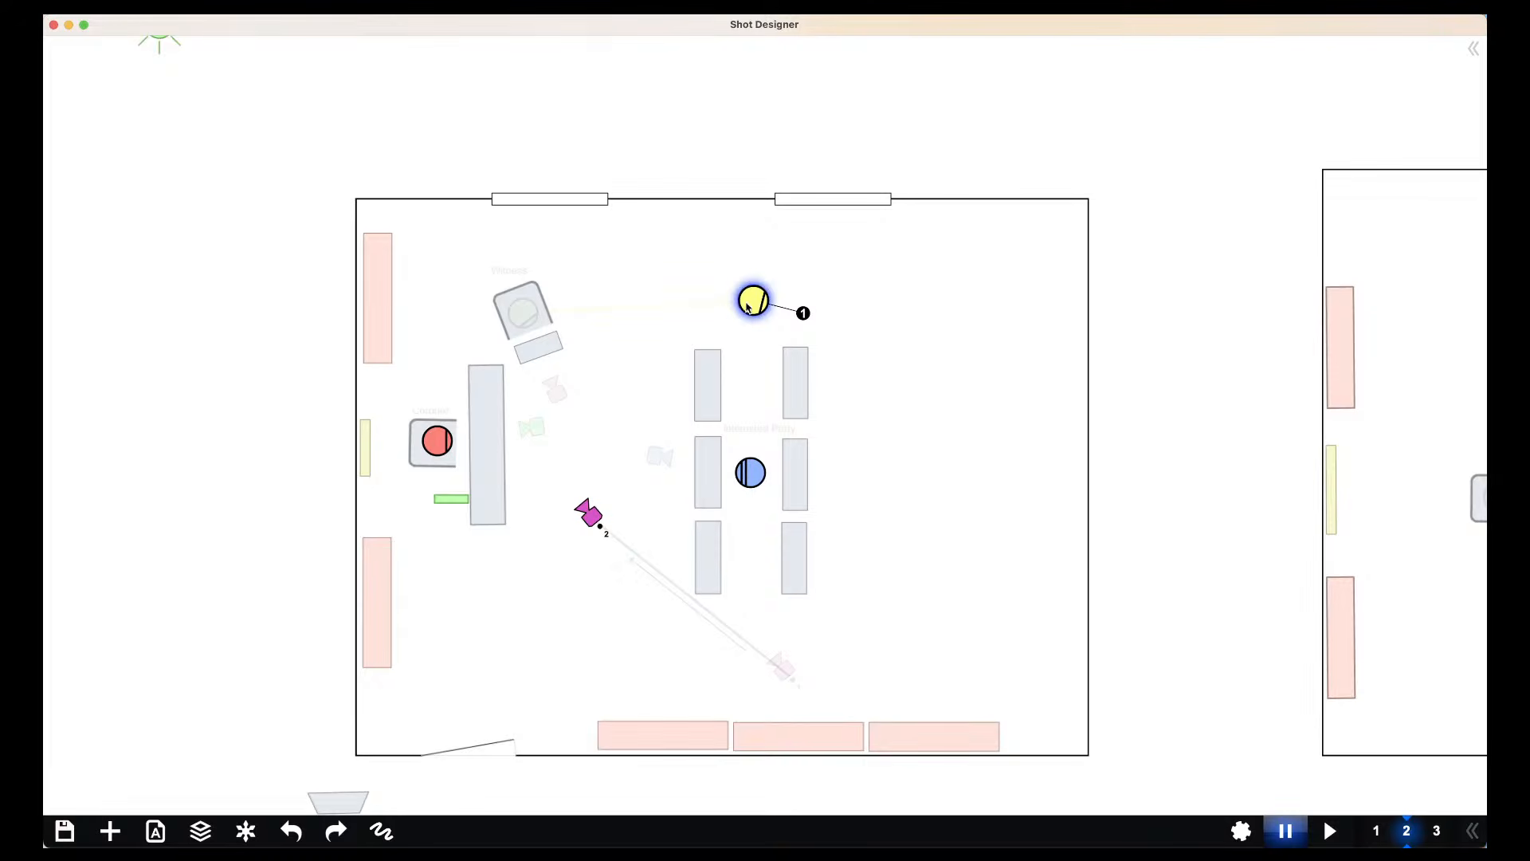
click(1151, 620)
drag(1103, 548, 1132, 508)
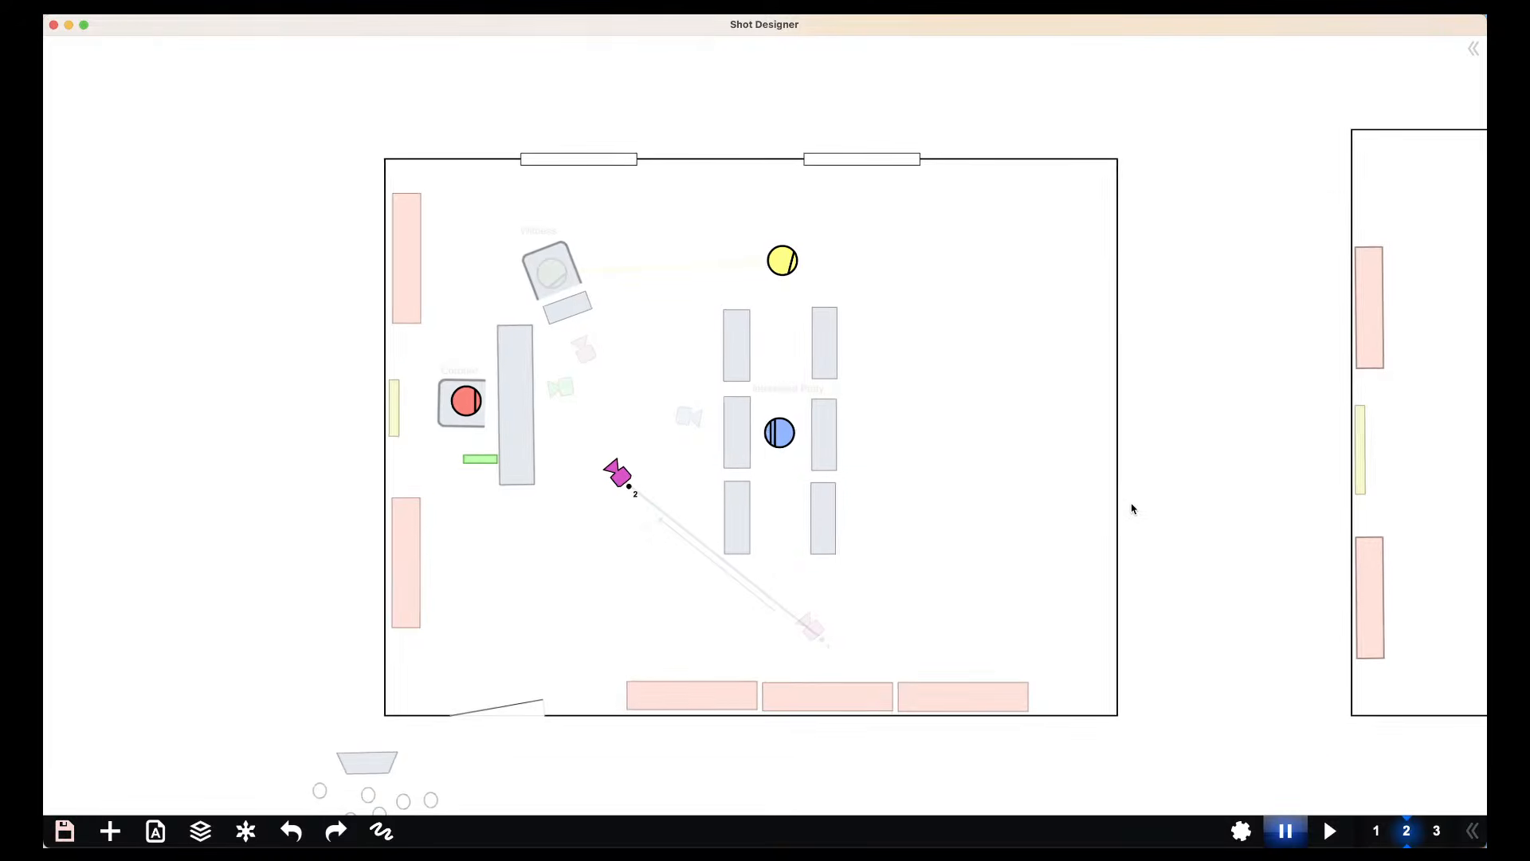
click(1331, 832)
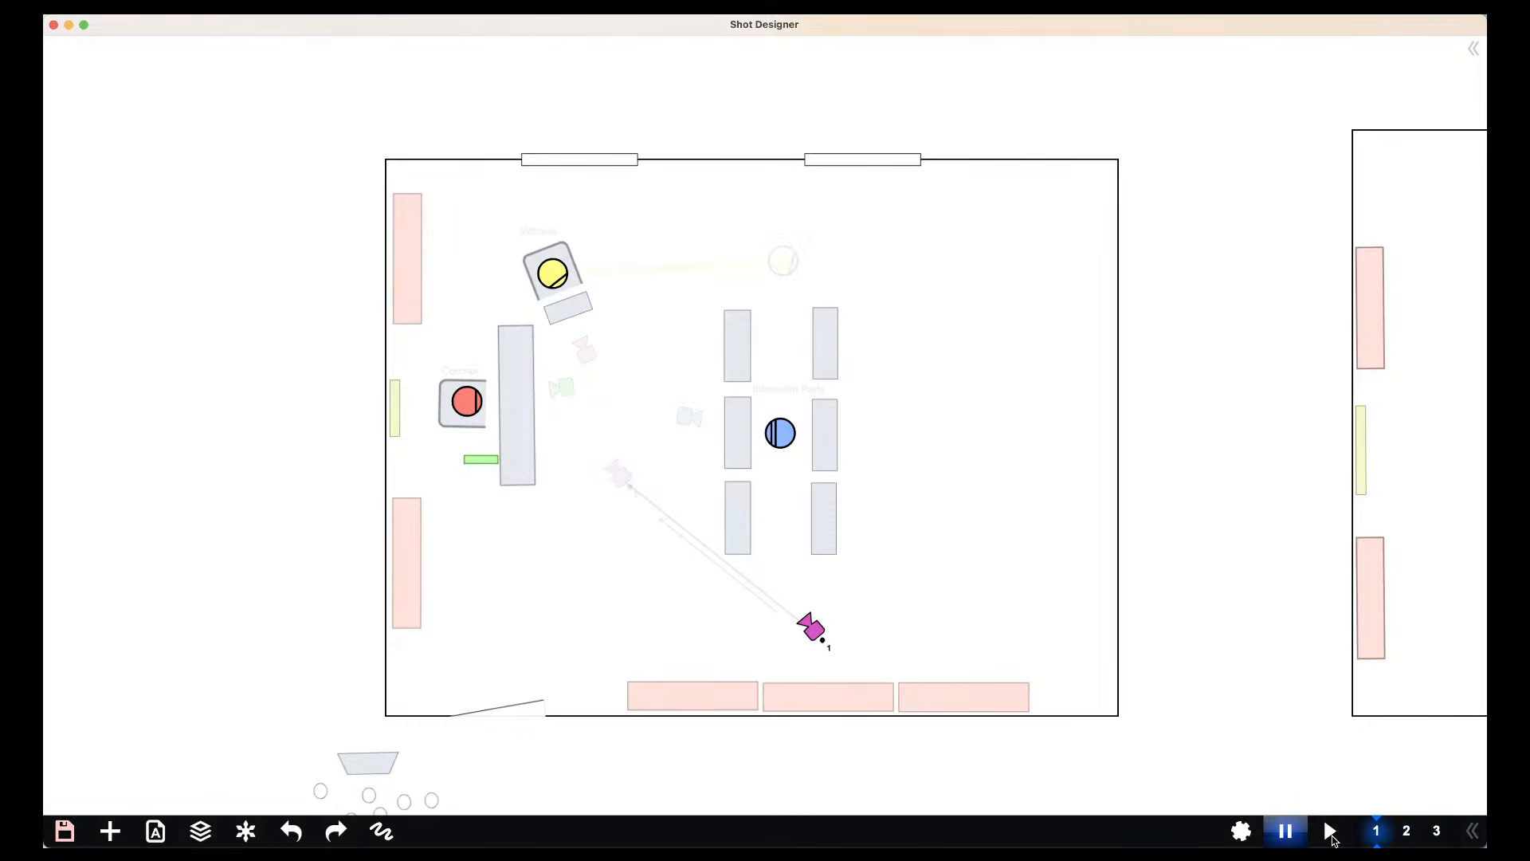
drag(1280, 629, 1340, 619)
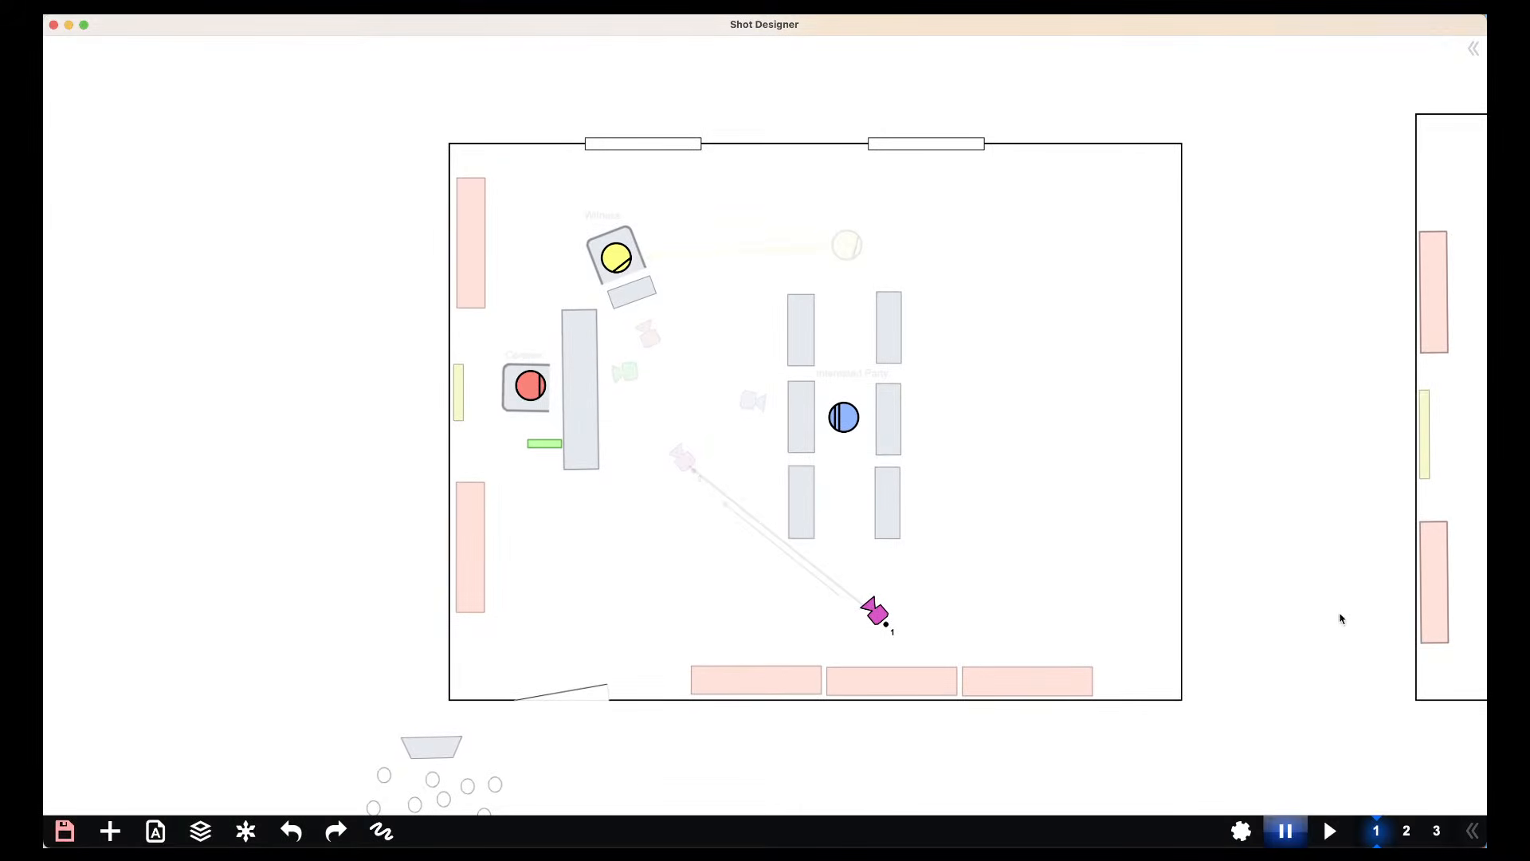
click(1330, 831)
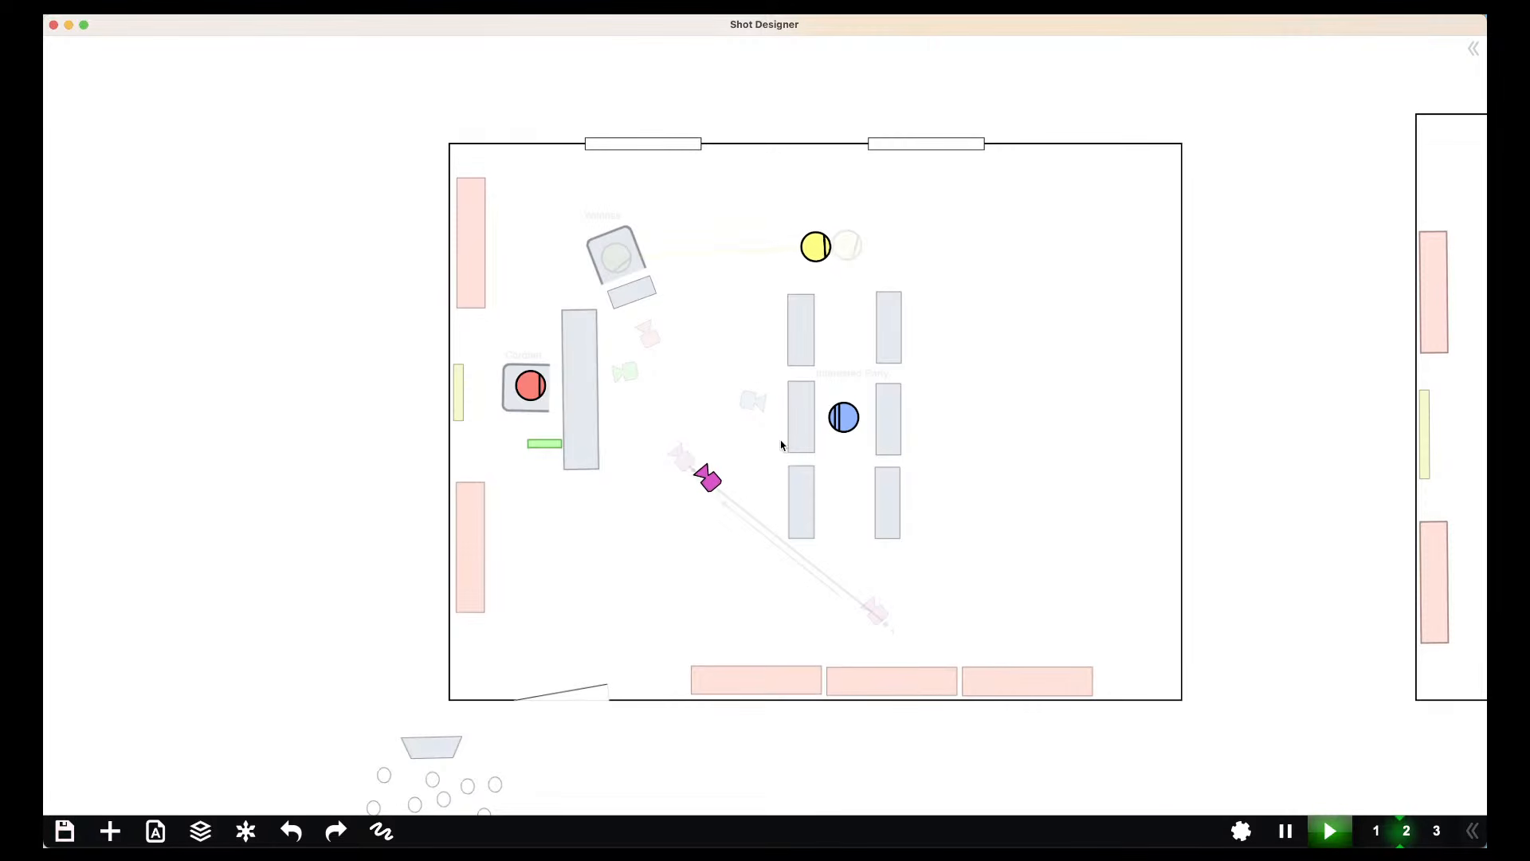
Return to position 1, remove the Witness's walk and replay the magenta camera's tracking move
click(1377, 834)
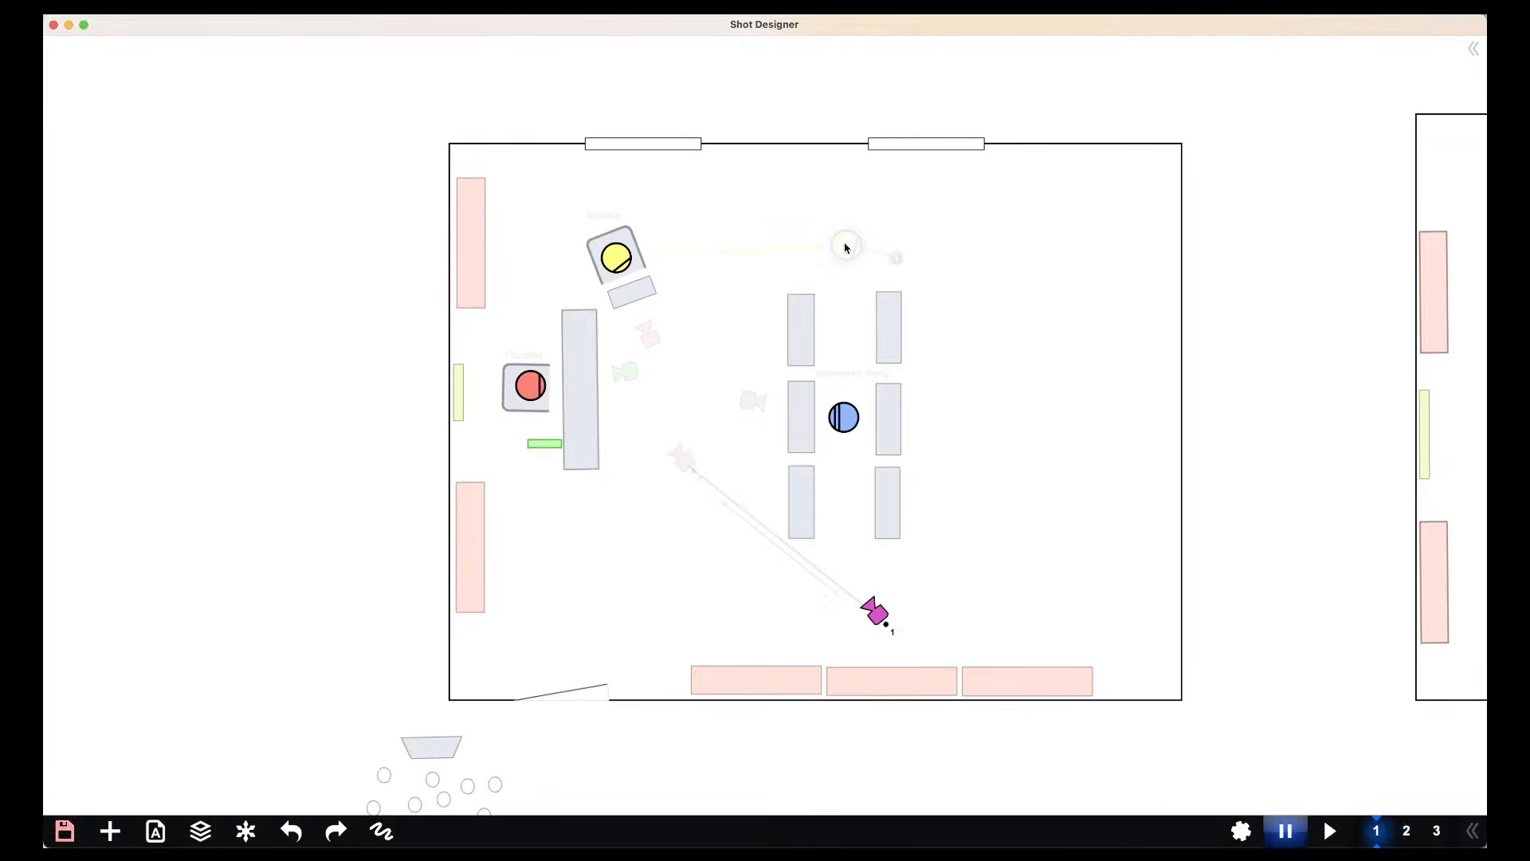
scroll(1229, 804, up, 1)
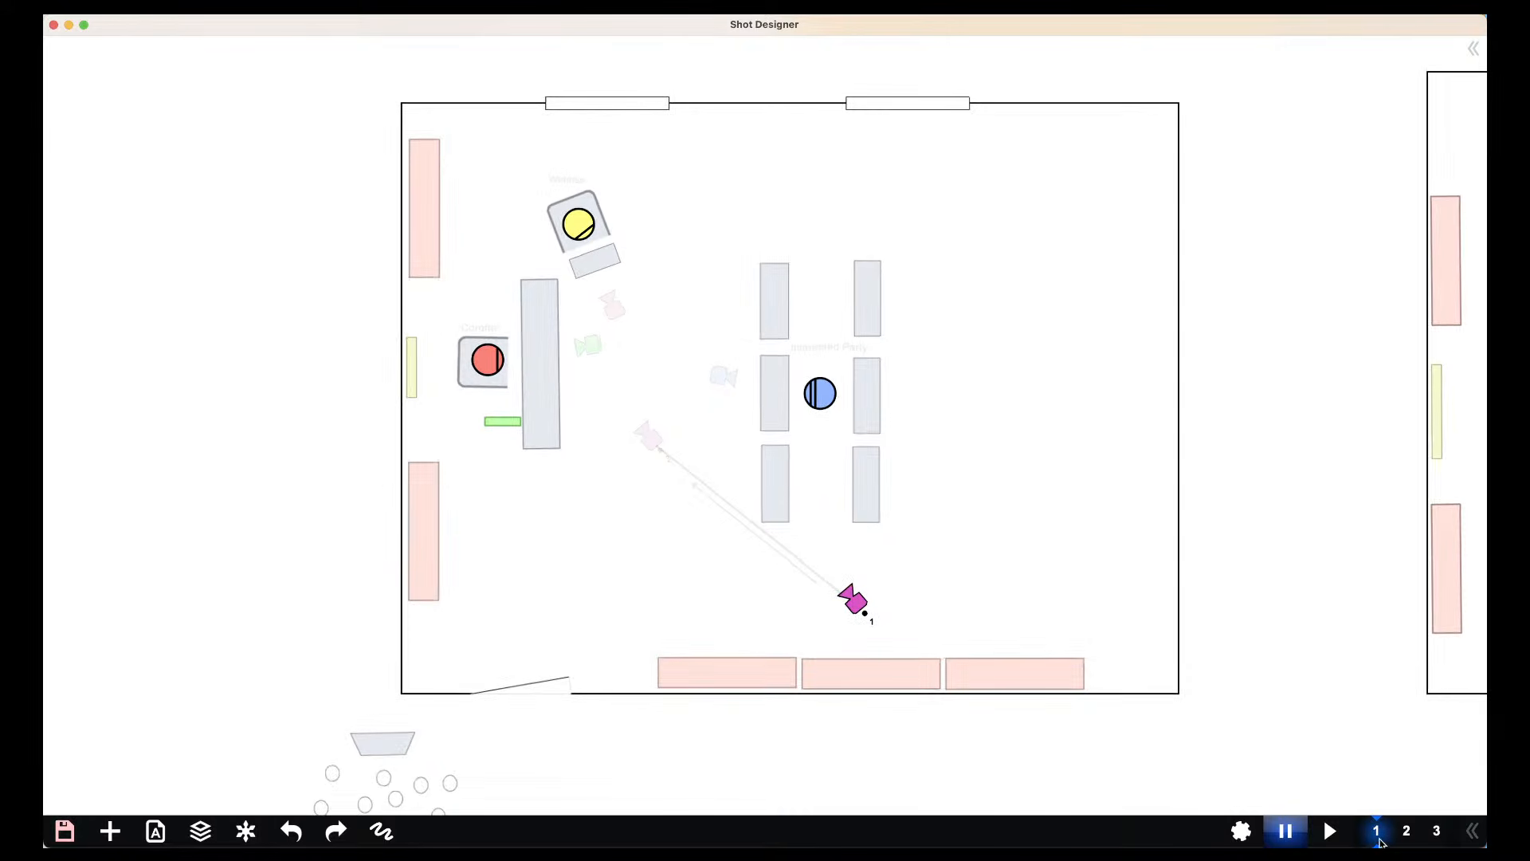
drag(1245, 659, 1267, 695)
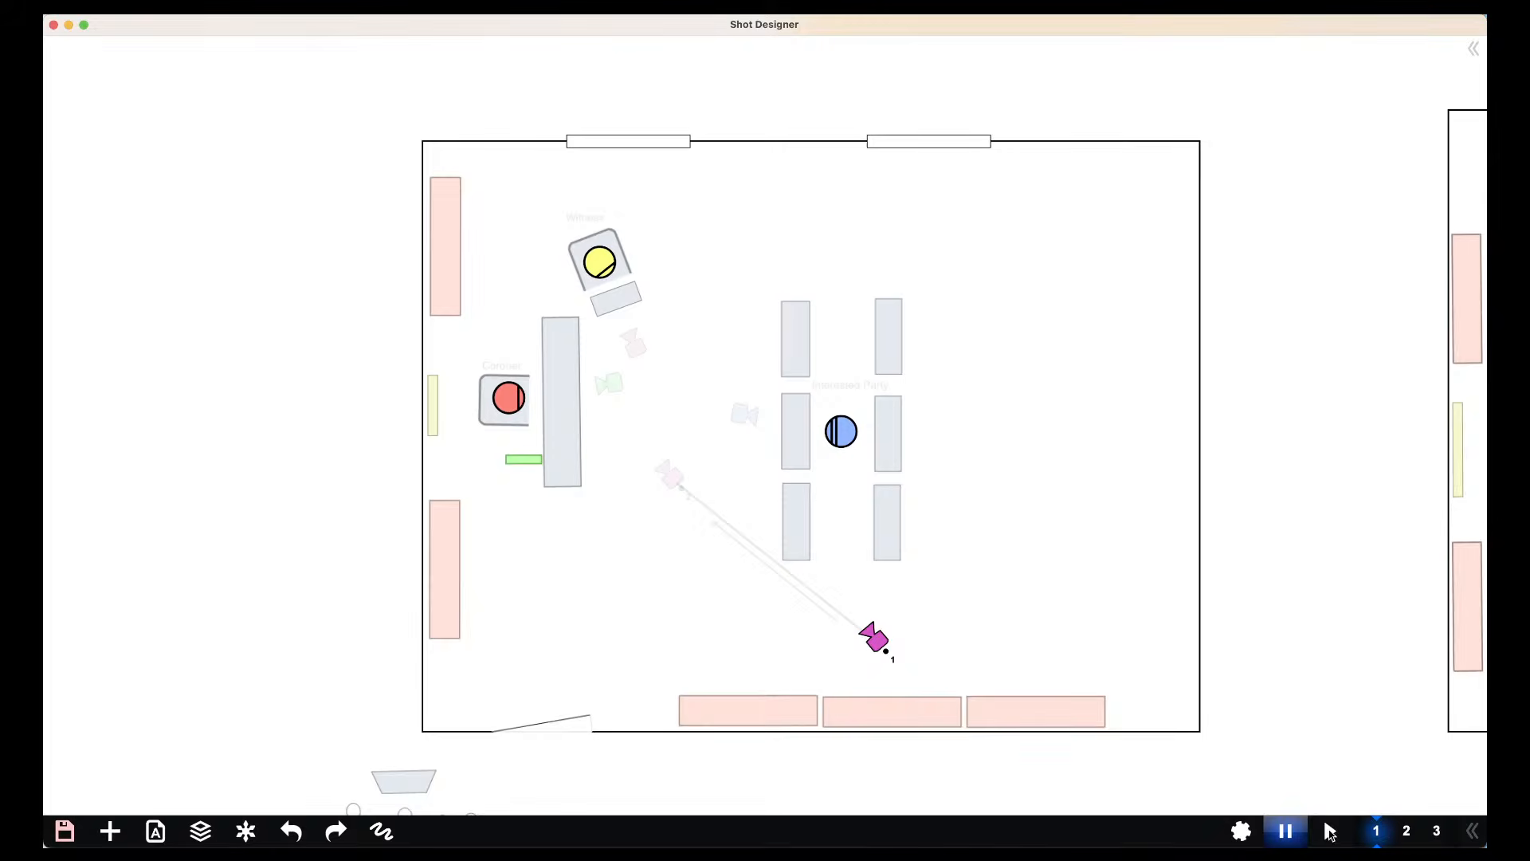
click(1330, 832)
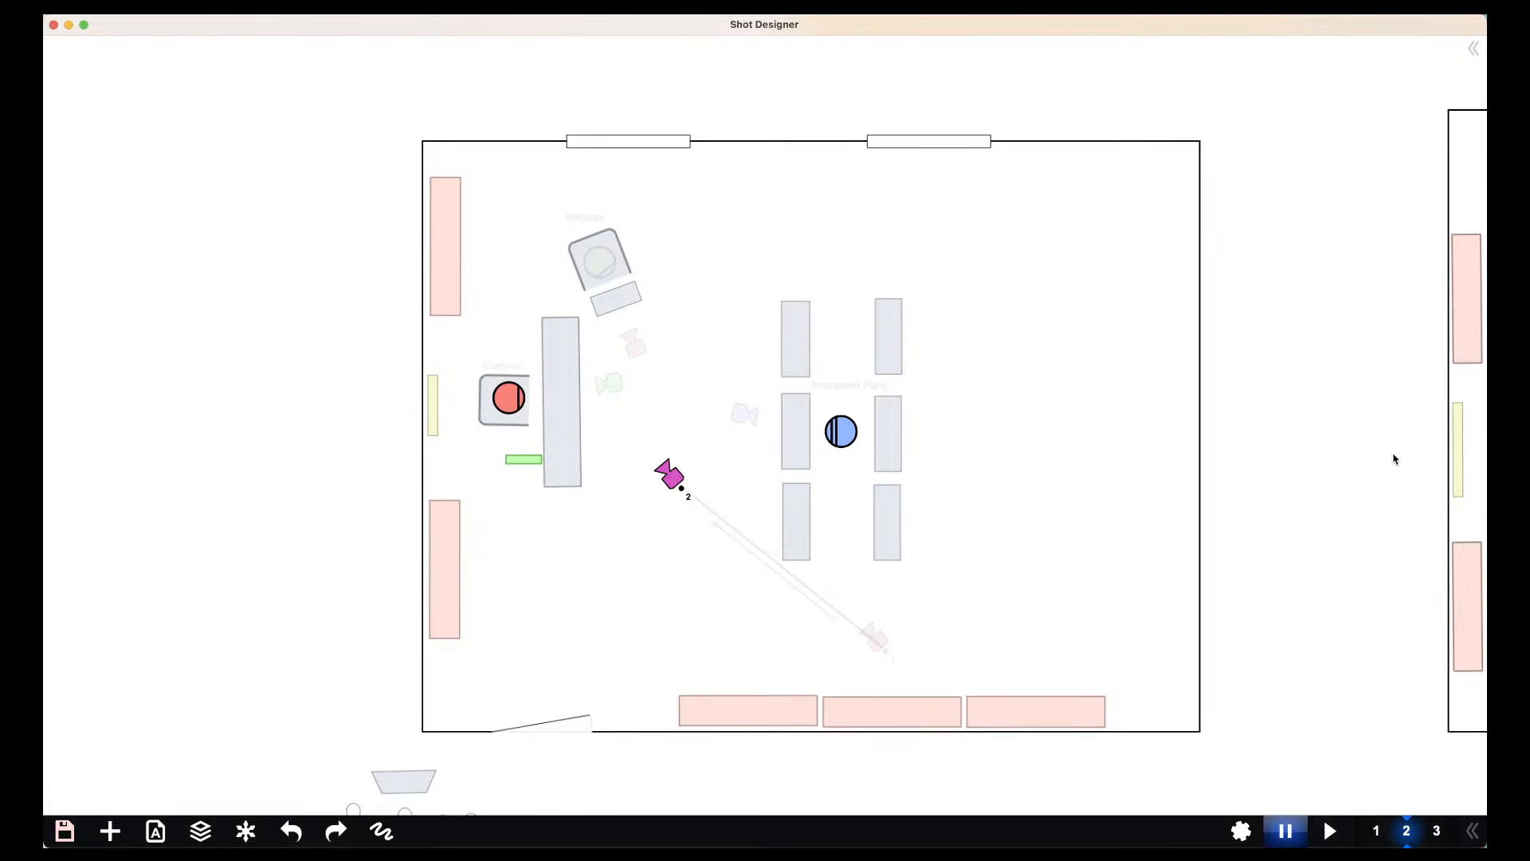
Leave the animation playback view and examine the camera layouts of both inquest rooms
scroll(1351, 474, down, 1)
drag(1351, 474, 925, 427)
scroll(621, 467, down, 2)
scroll(622, 468, down, 2)
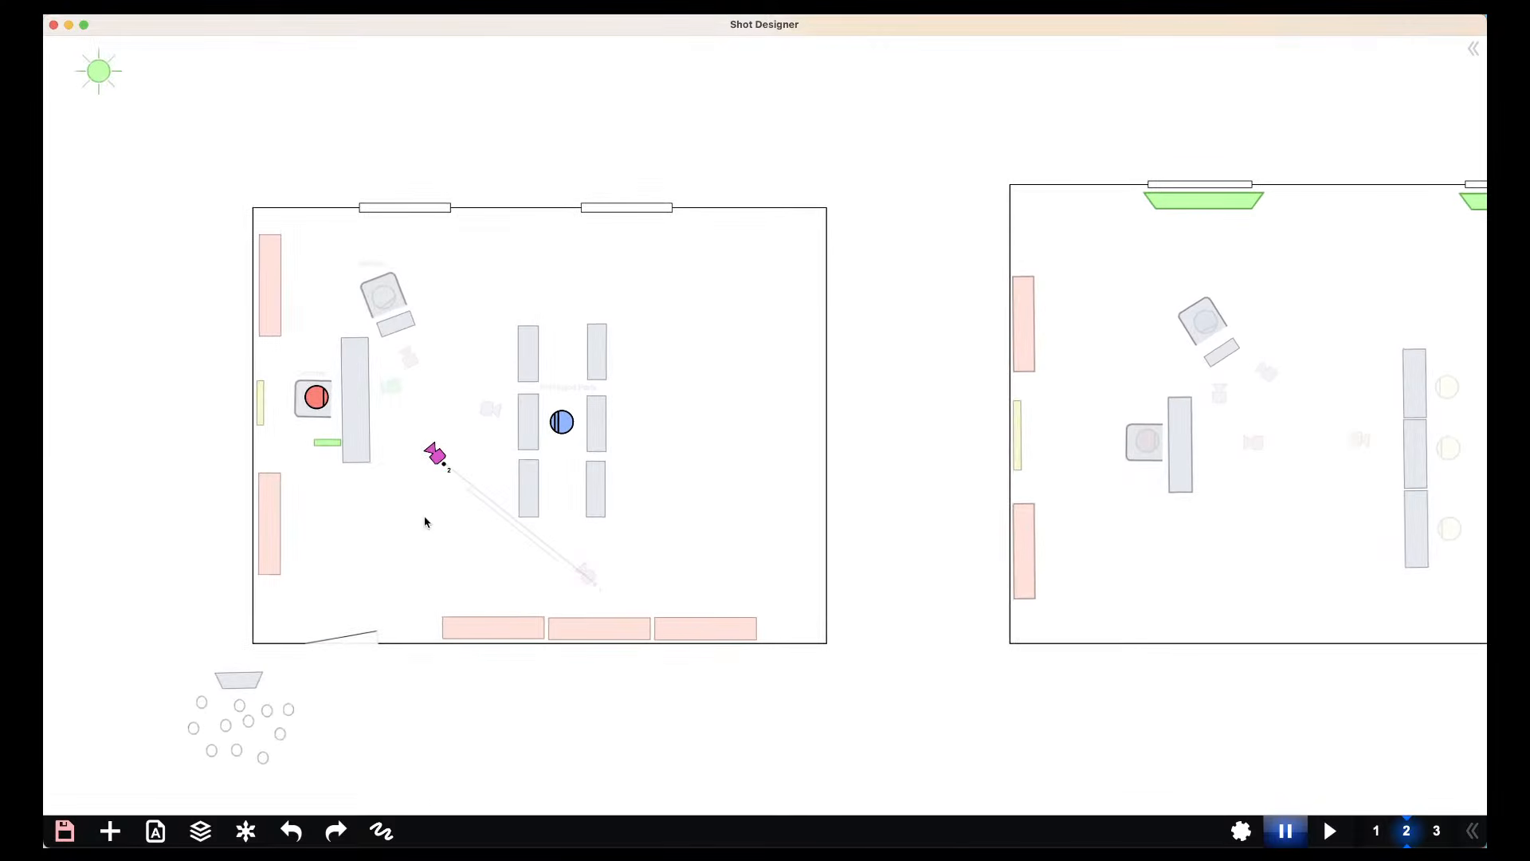
click(1285, 832)
drag(935, 615, 567, 622)
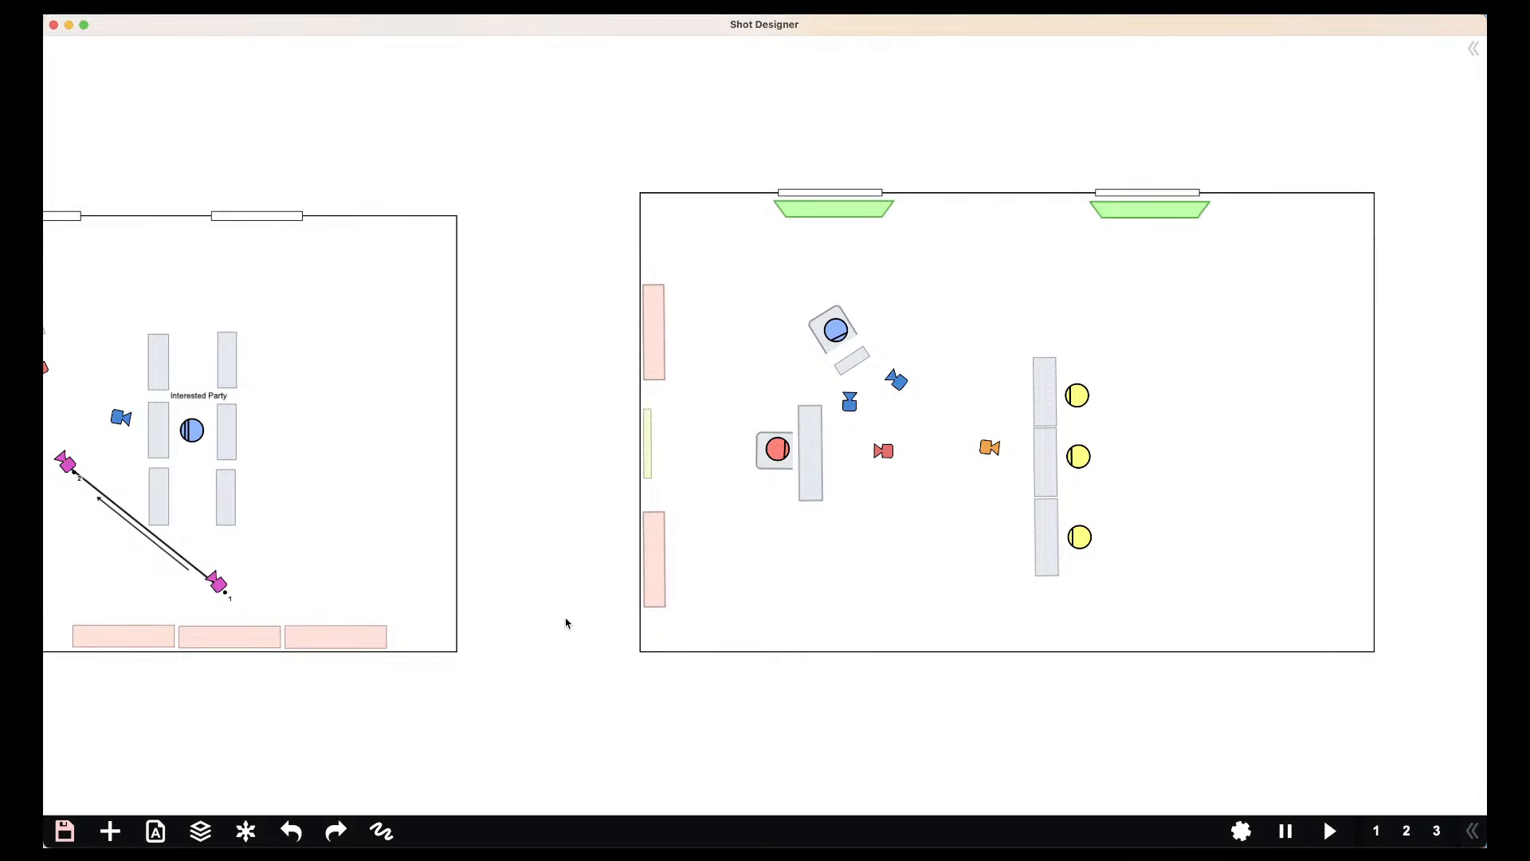
drag(567, 623, 963, 581)
drag(136, 433, 332, 484)
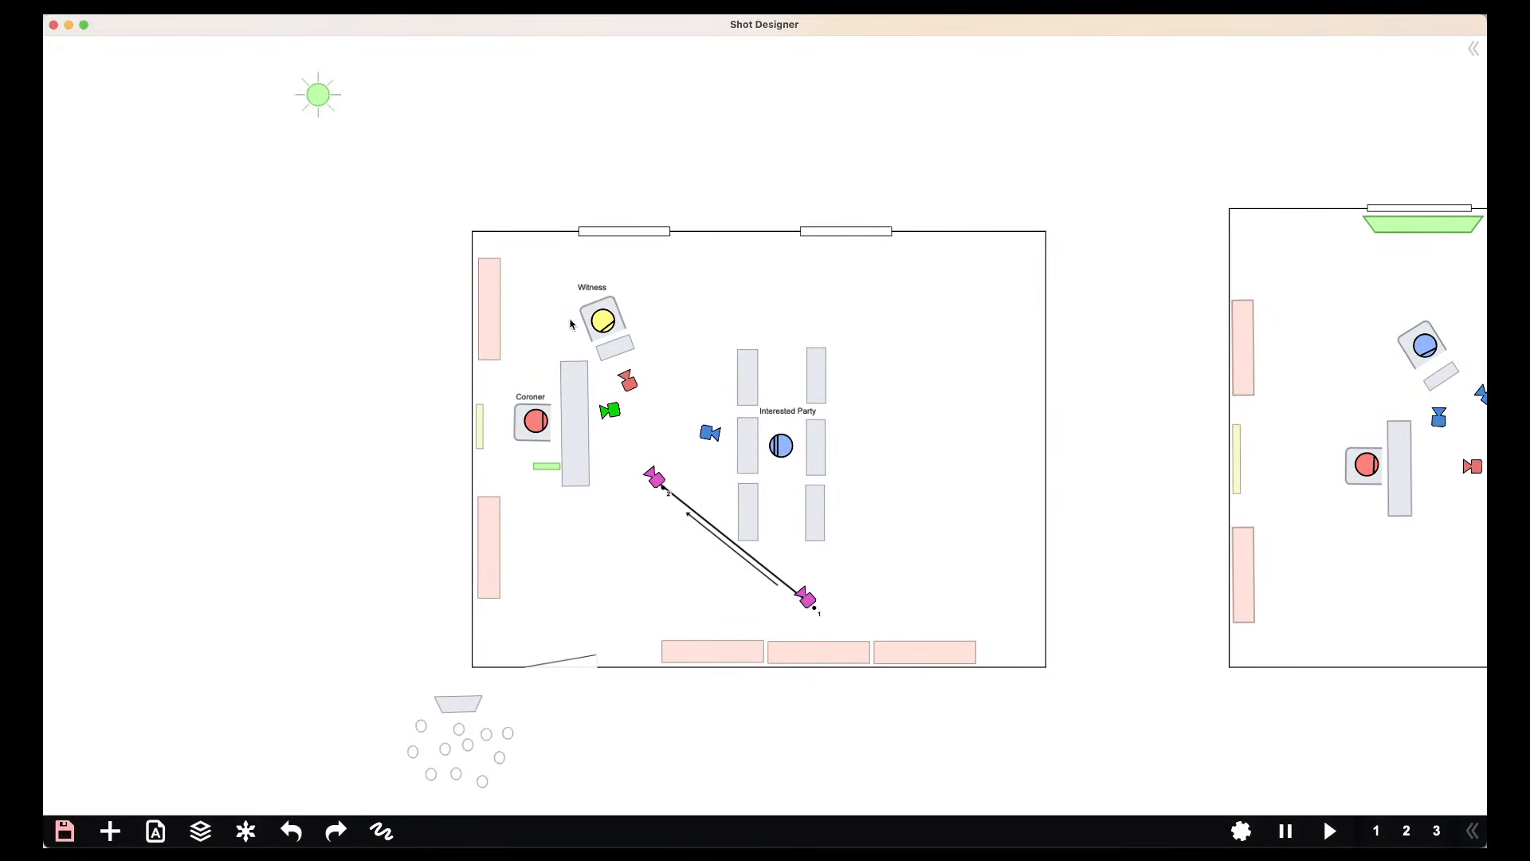